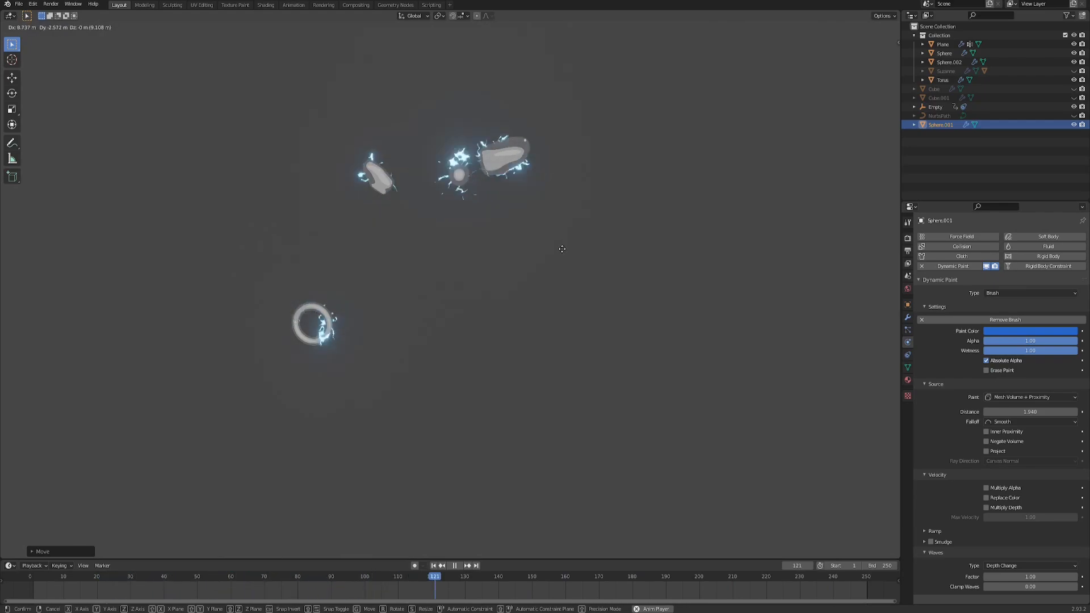
- Move the brush sphere around among the meshes during playback to preview the electric effect from several angles
left_click(606, 262)
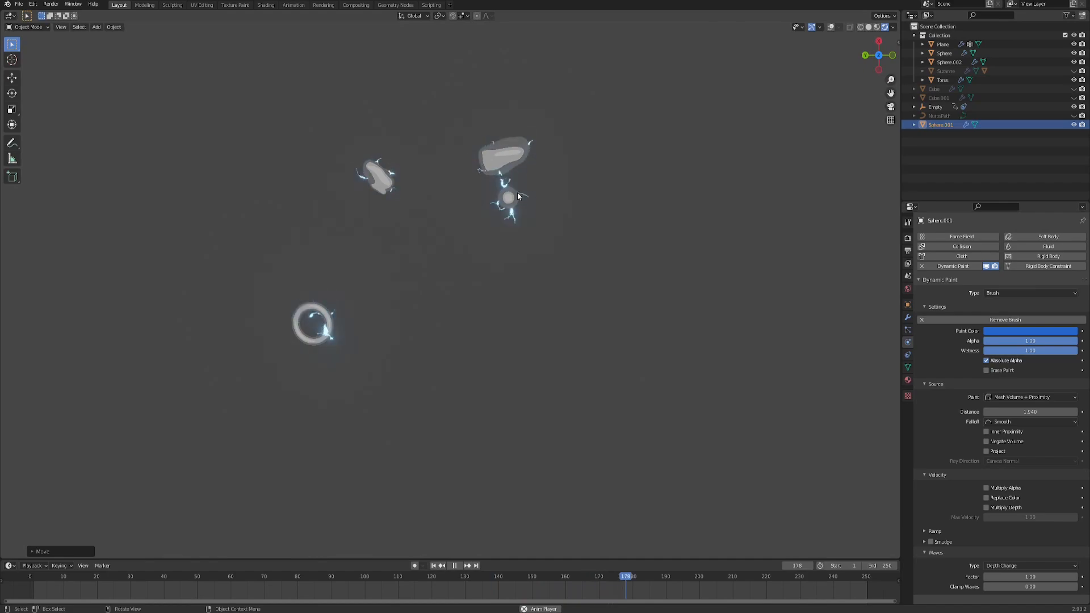
key("g")
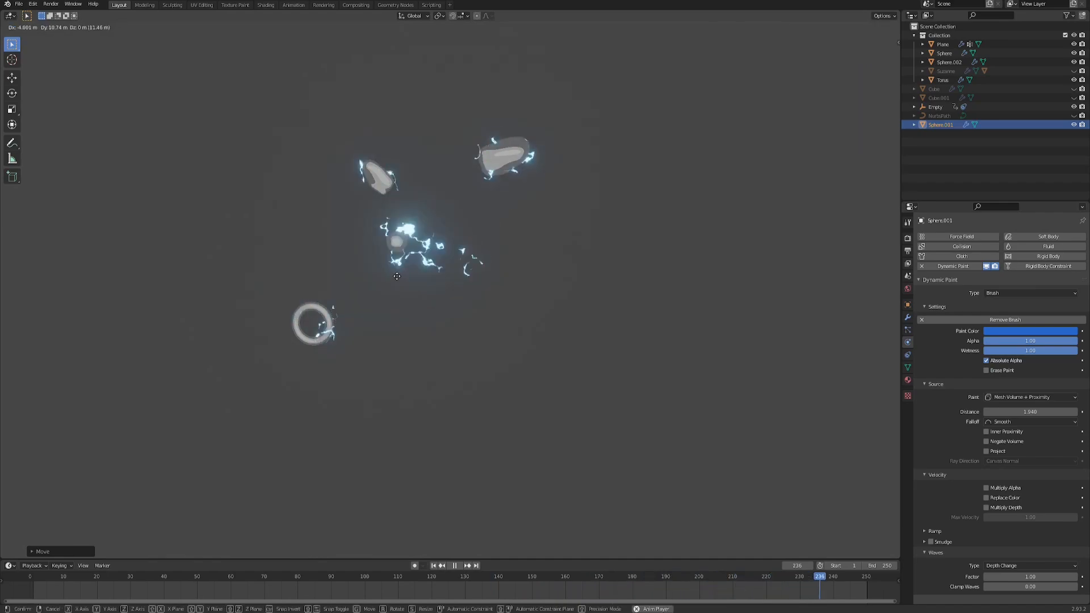
left_click(431, 335)
key("KP_1")
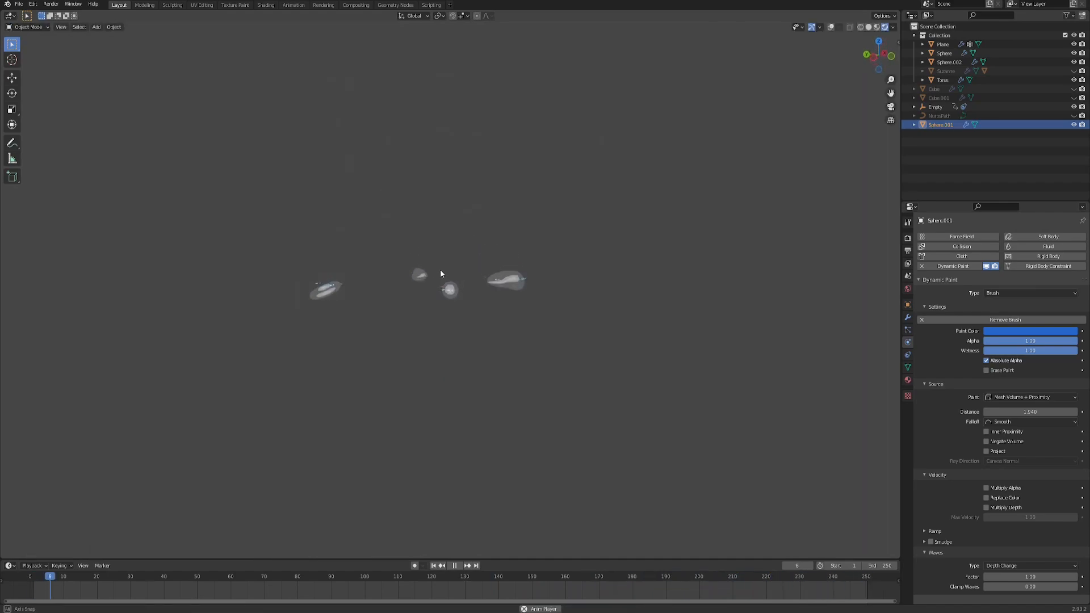
middle_click_drag(360, 257, 476, 296)
key("g")
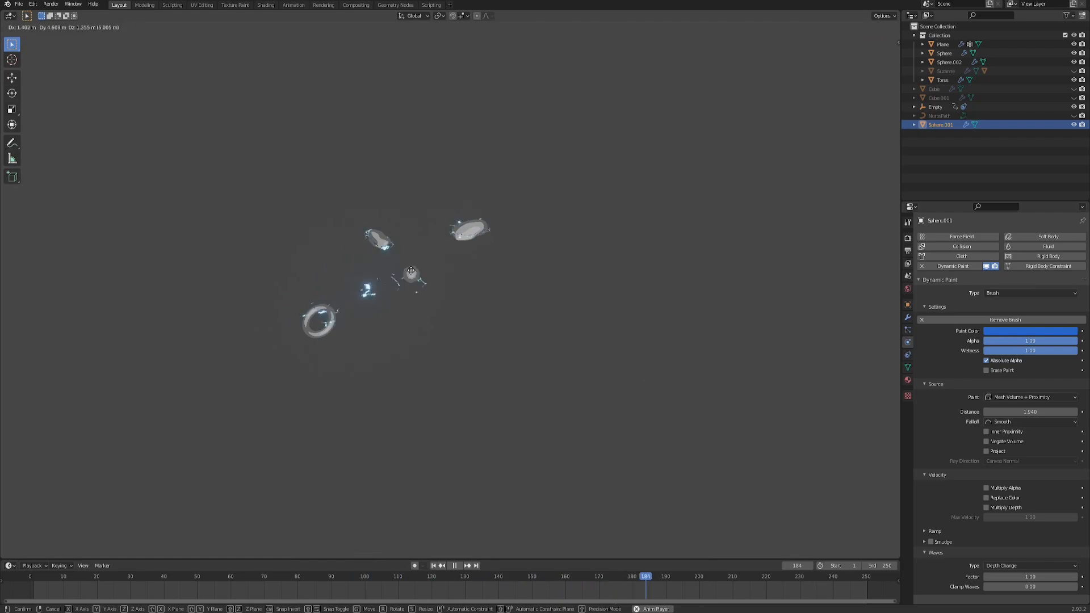
left_click(436, 274)
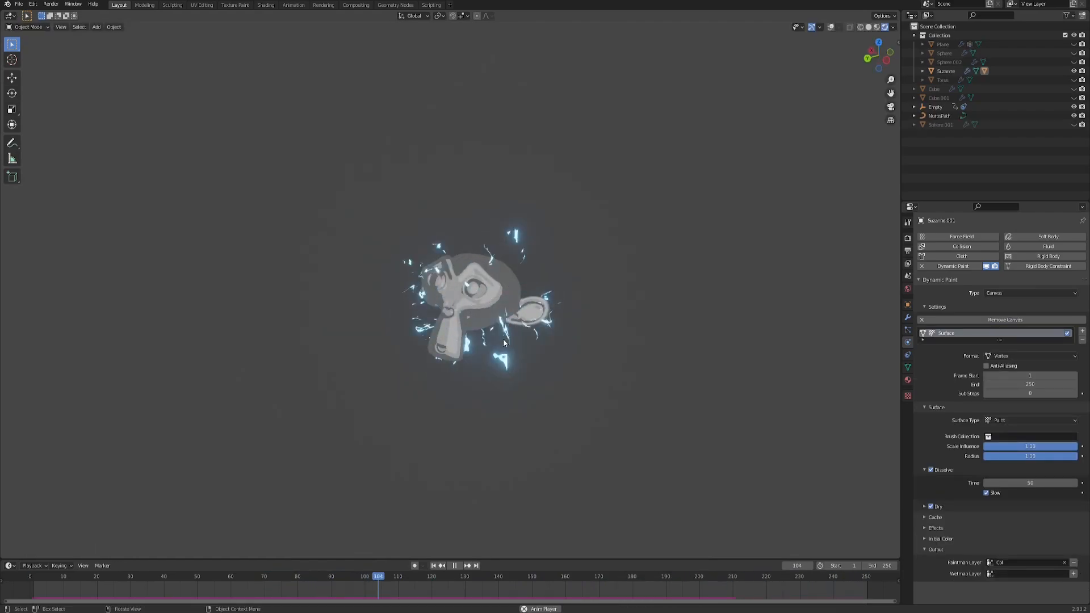
- Inspect the electric effect around the monkey head from several angles and move the head during playback to test it
middle_click_drag(503, 339, 551, 304)
middle_click_drag(481, 290, 594, 326)
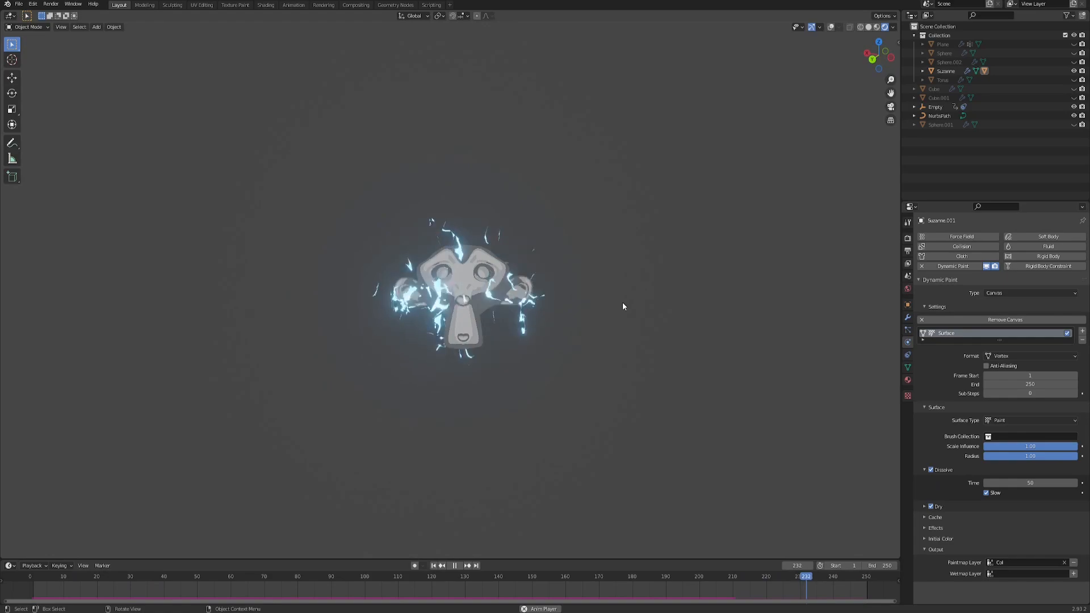
middle_click_drag(623, 303, 479, 336)
scroll(451, 344, "down", 3)
left_click(460, 275)
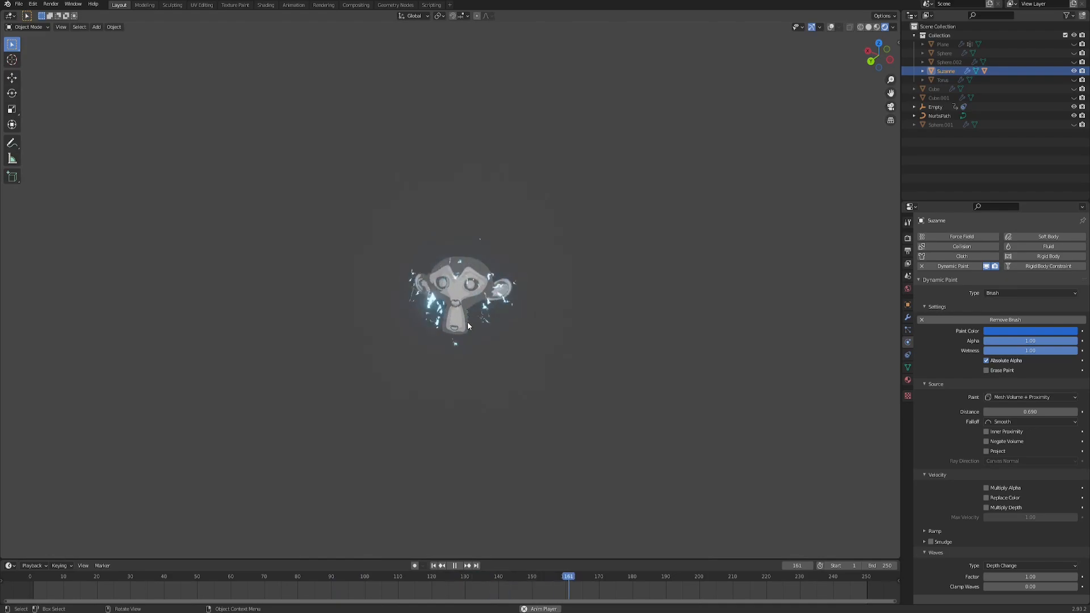
mouse_move(529, 315)
middle_mouse_down()
mouse_move(390, 301)
mouse_move(521, 306)
middle_mouse_up()
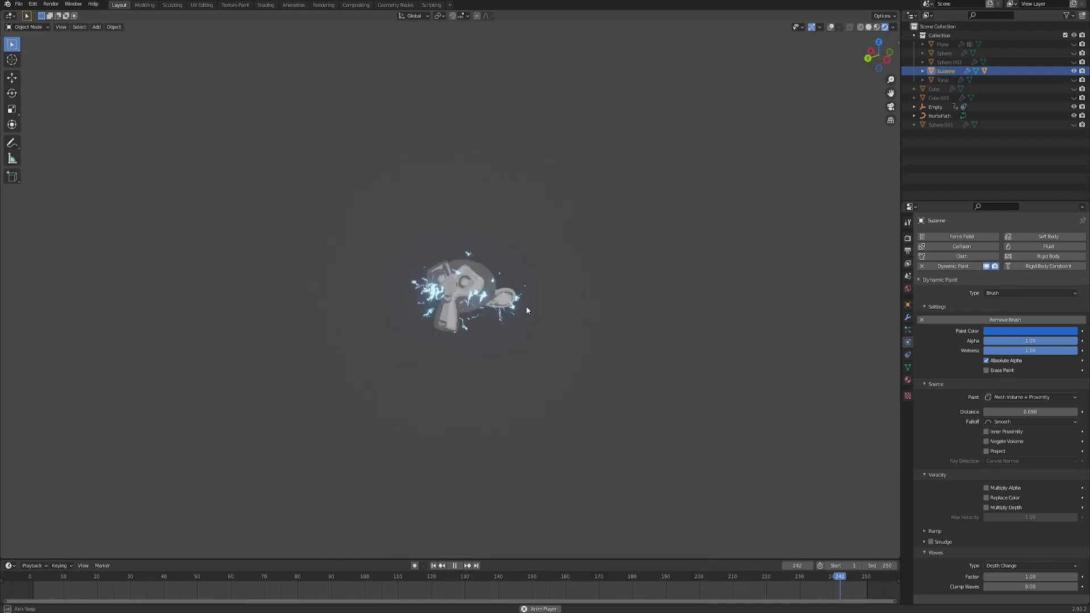
key("g")
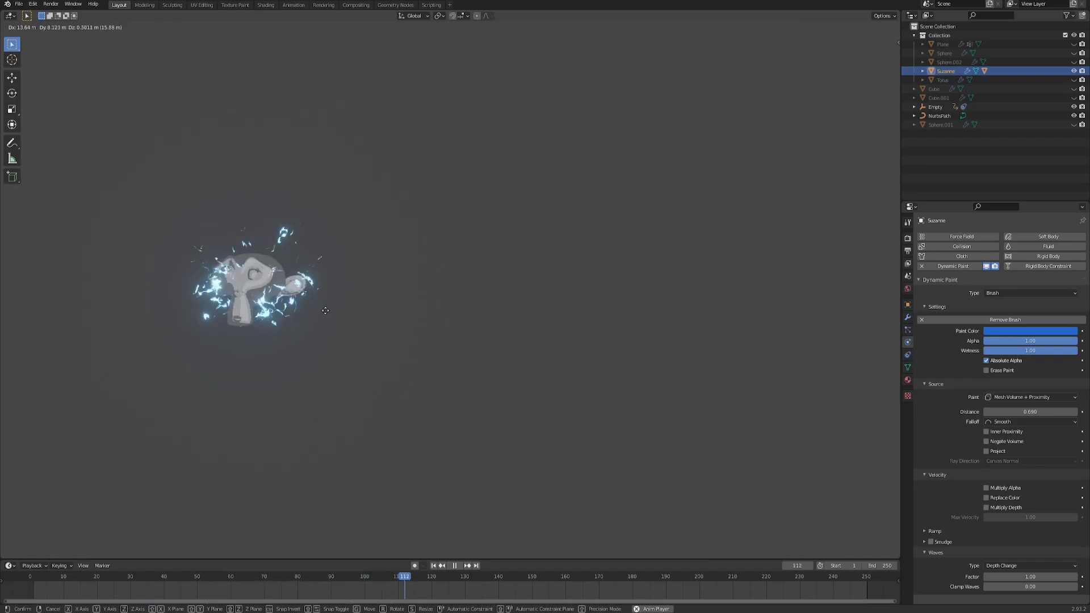
left_click(525, 306)
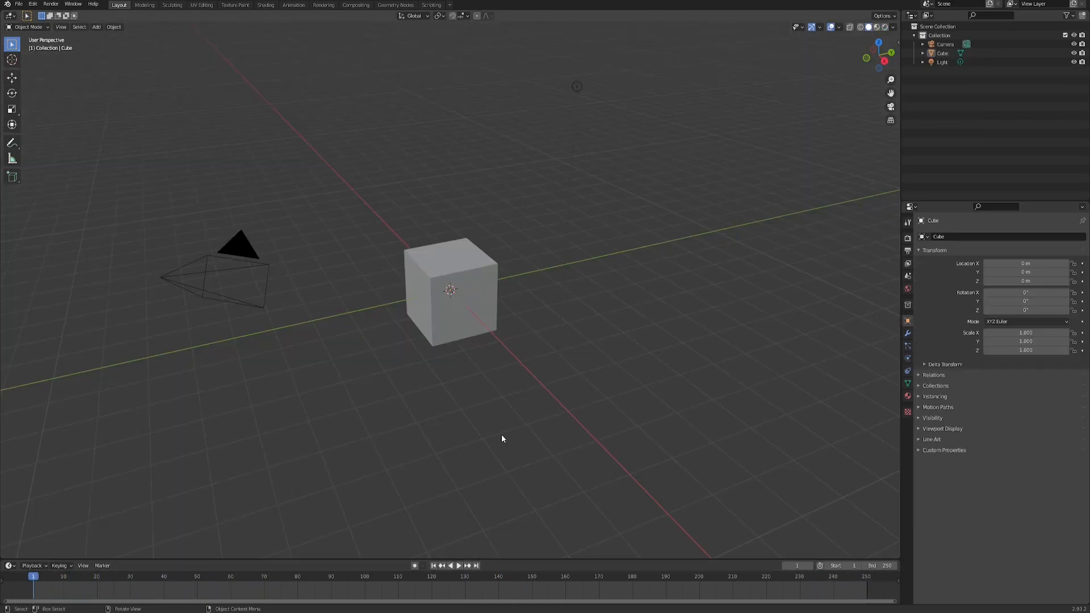
- Delete all the default objects from the new scene
key("a")
key("x")
left_click(475, 397)
- Add a plane mesh and scale it up uniformly to about 11.58
key("shift+a")
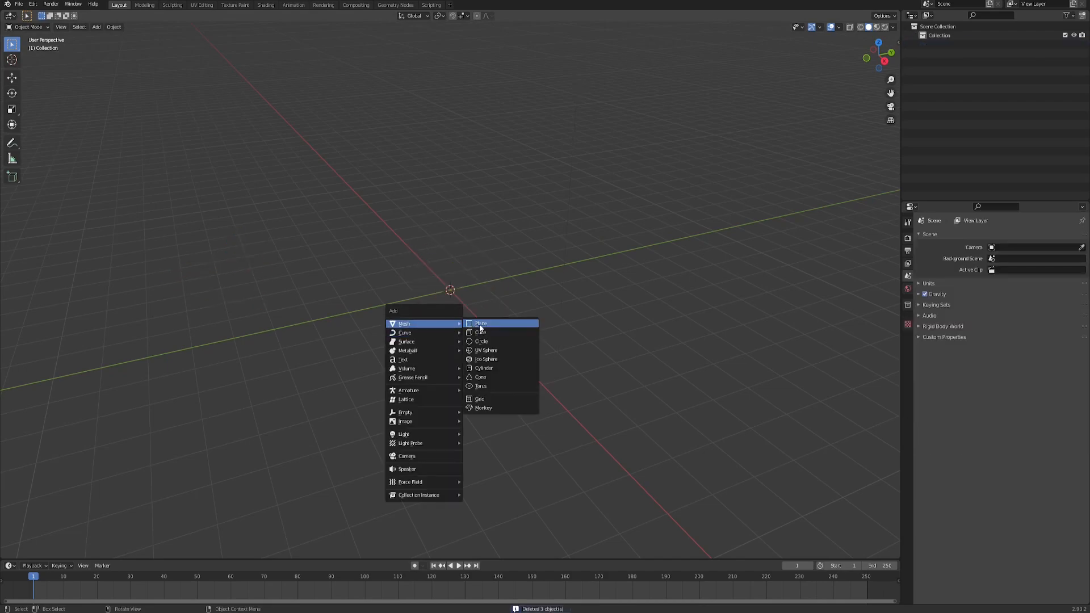
left_click(480, 324)
key("s")
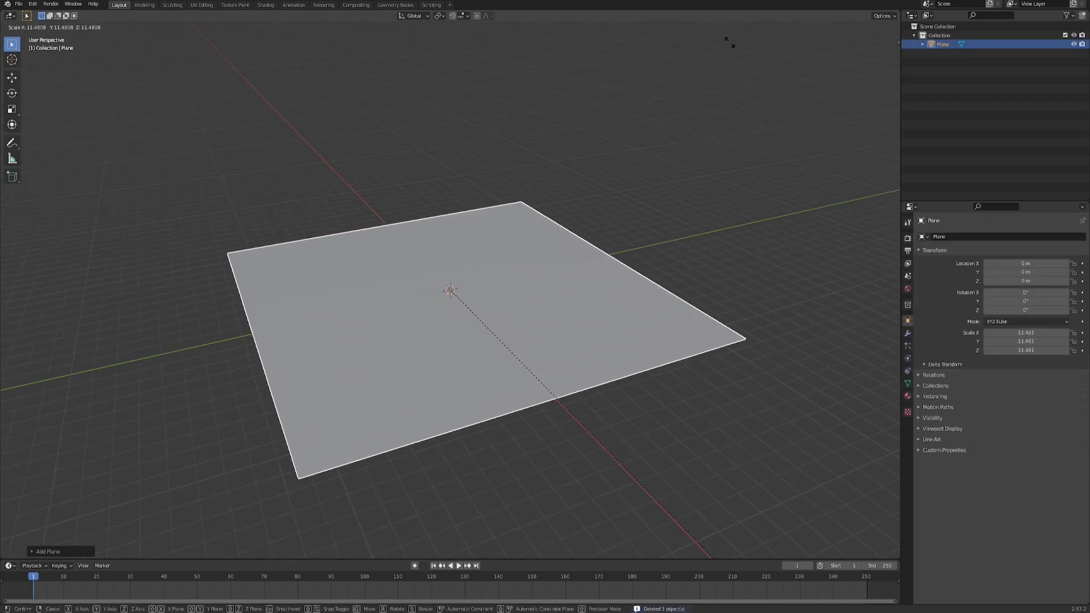
left_click(734, 37)
middle_click_drag(443, 247, 448, 275)
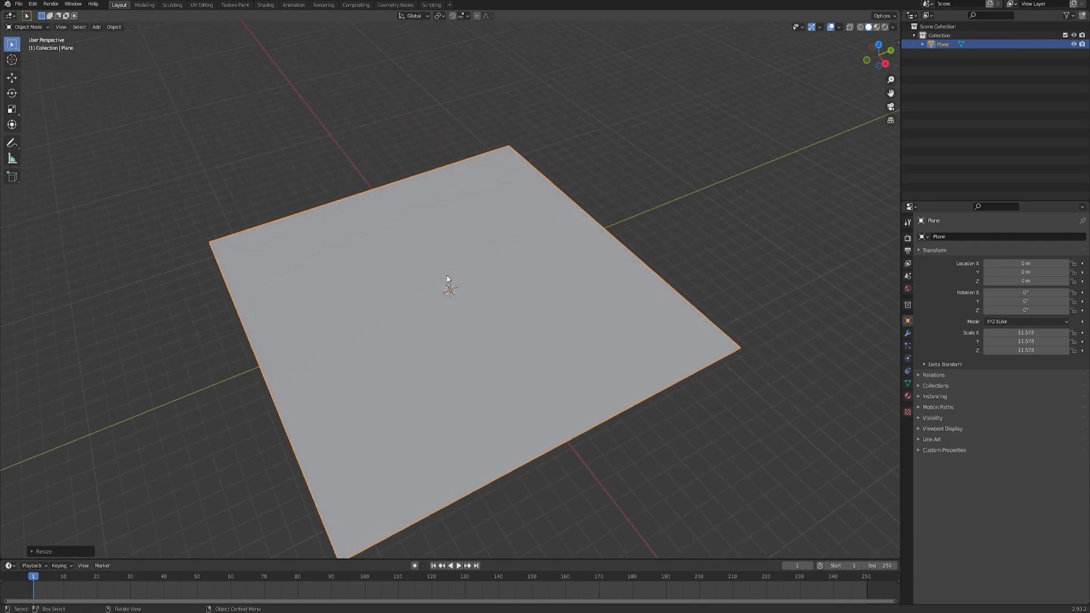
key("alt+a")
- Search the add-ons in the preferences for "node" and check that Node Wrangler is enabled
left_click(32, 4)
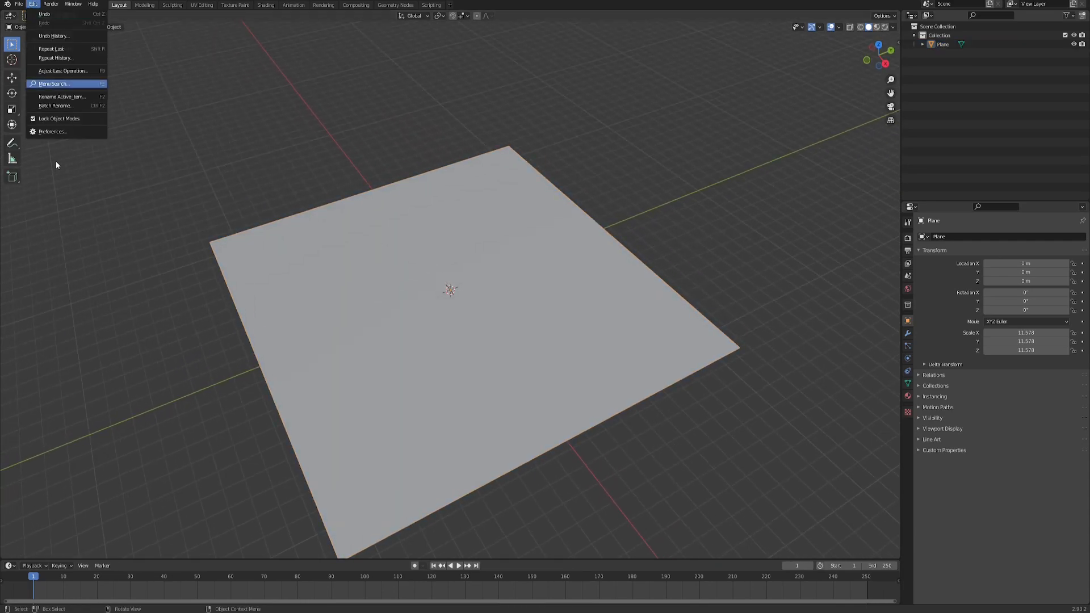
left_click(45, 132)
type("nop")
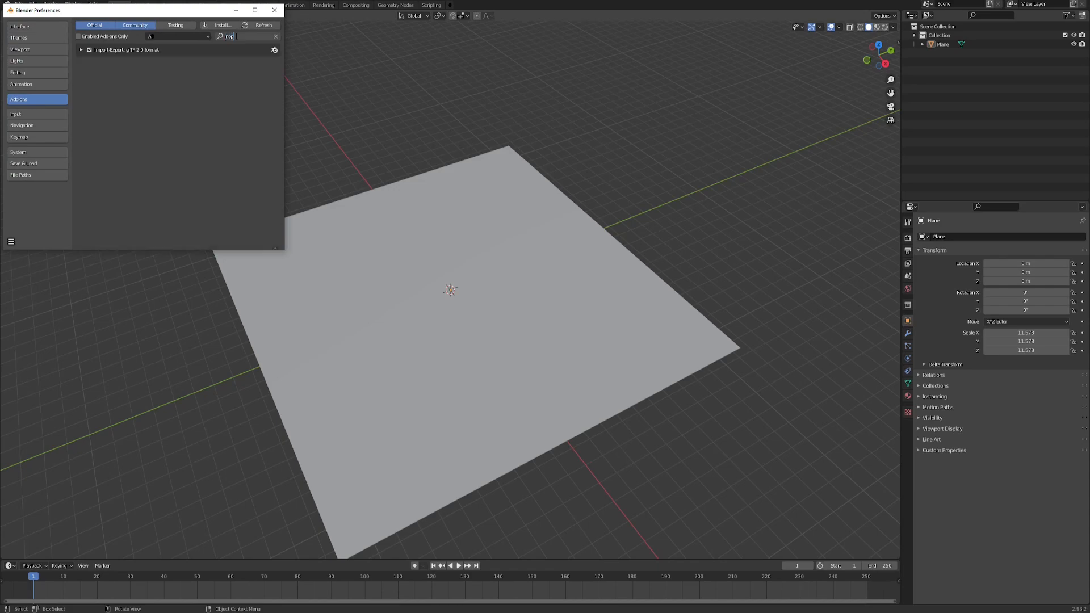
key("BackSpace")
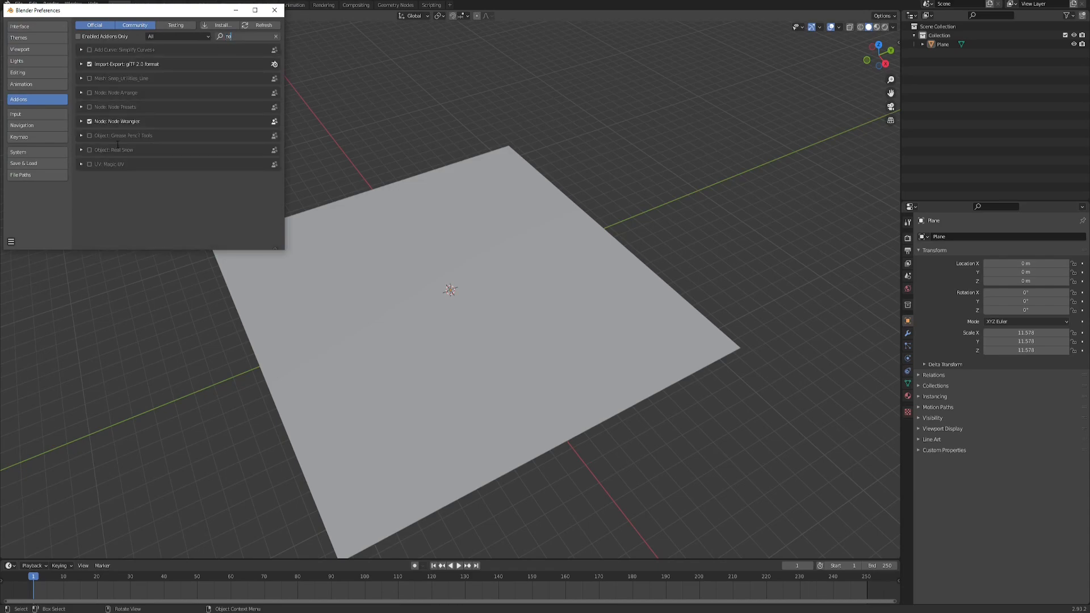
type("de")
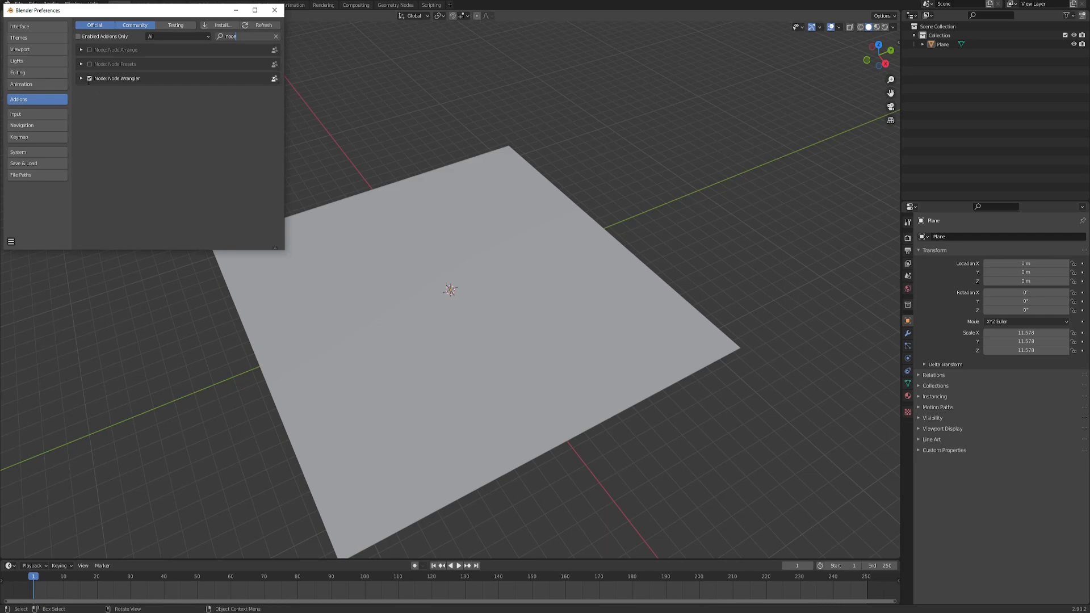
left_click(274, 10)
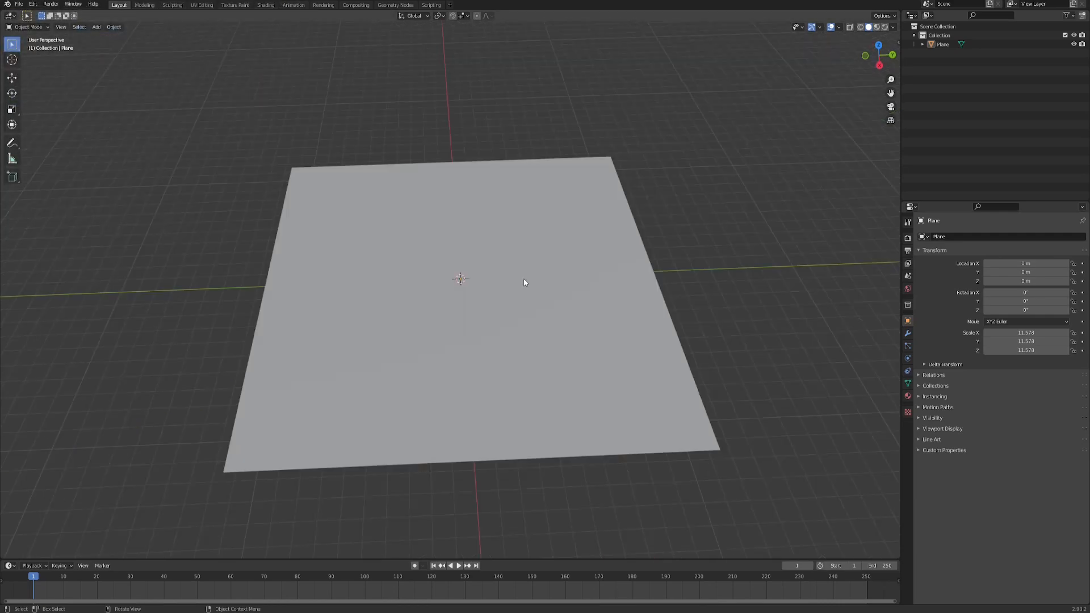
- Add a vertex color layer to the plane and name it SUBSCRIBE
mouse_move(525, 282)
middle_mouse_down()
mouse_move(534, 283)
mouse_move(526, 295)
mouse_move(517, 275)
middle_mouse_up()
left_click(494, 279)
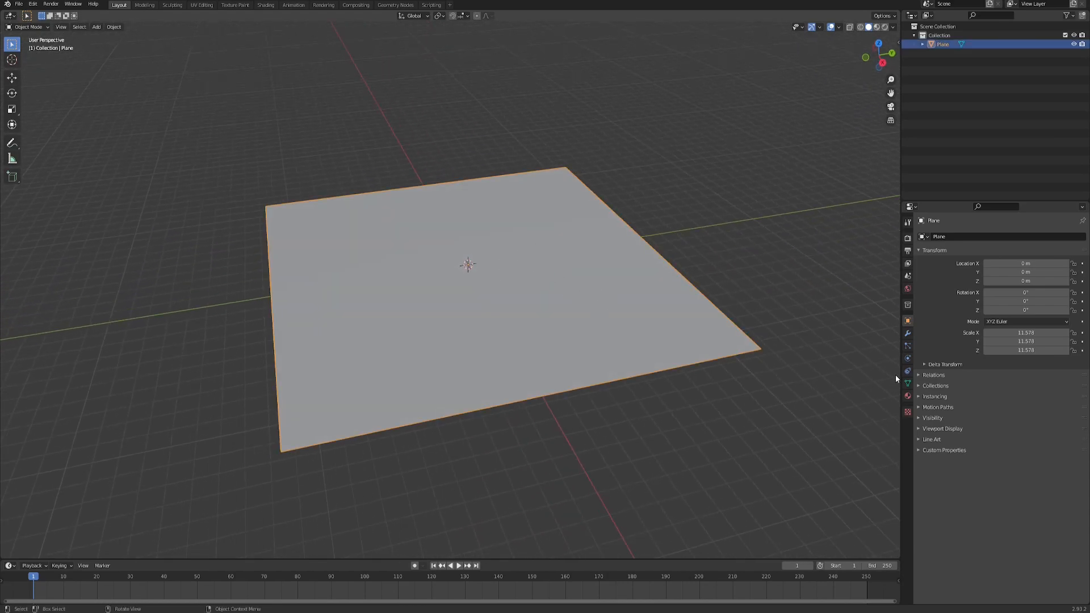
left_click(908, 384)
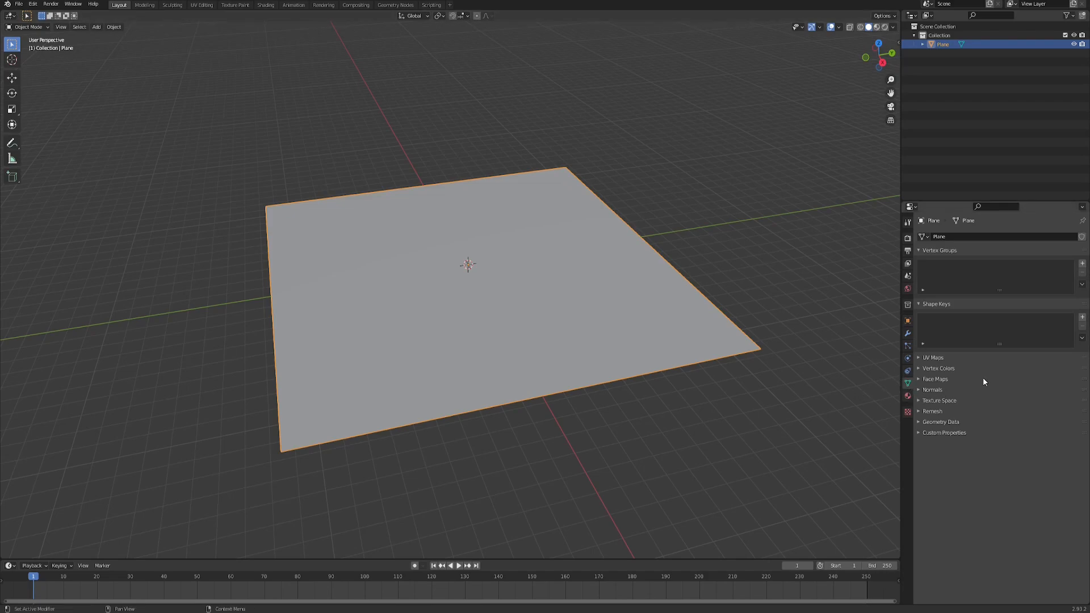
left_click(944, 370)
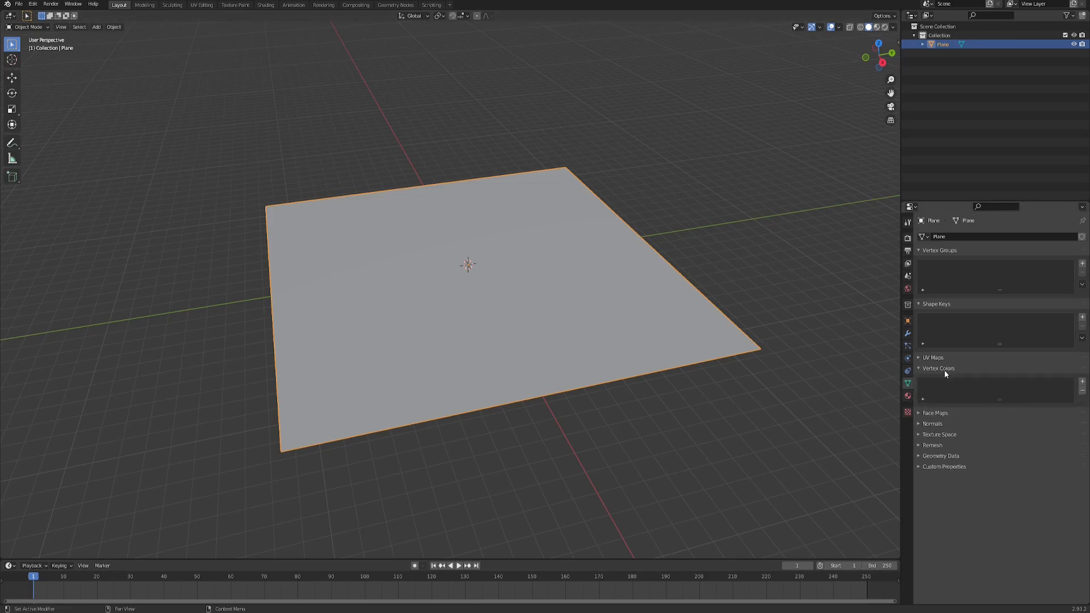
left_click(1083, 382)
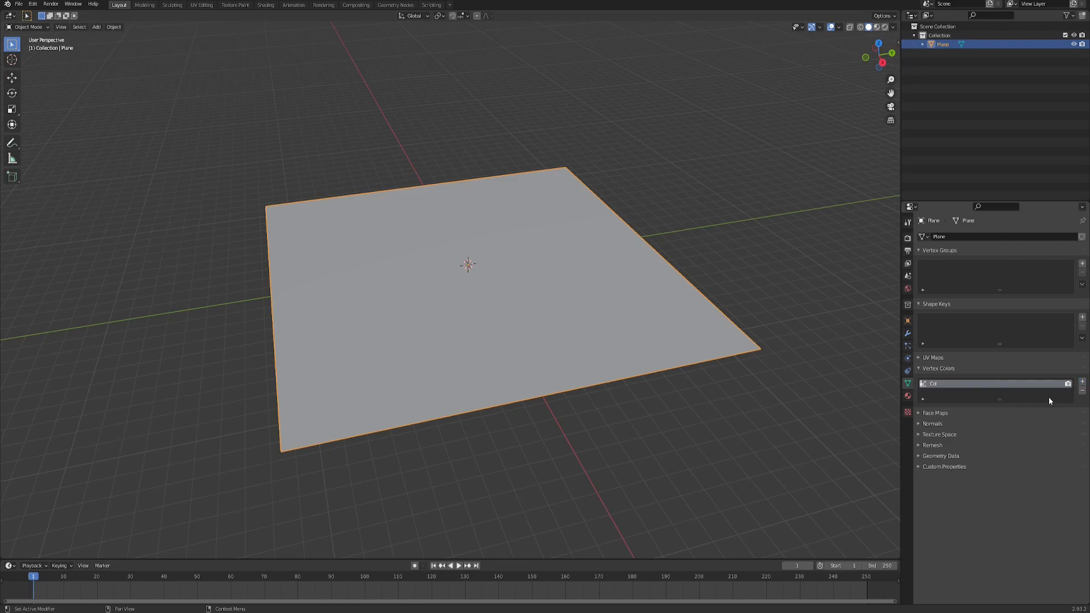
right_click(939, 384)
key("BackSpace")
- Enable Dynamic Paint physics on the plane and add a canvas to it
left_click(908, 358)
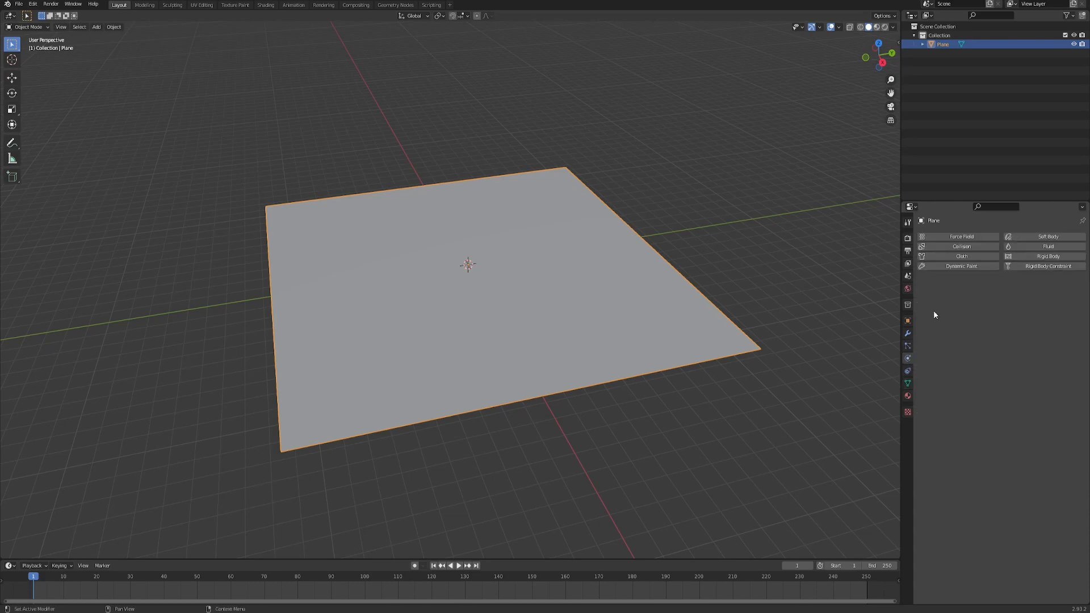
left_click(941, 266)
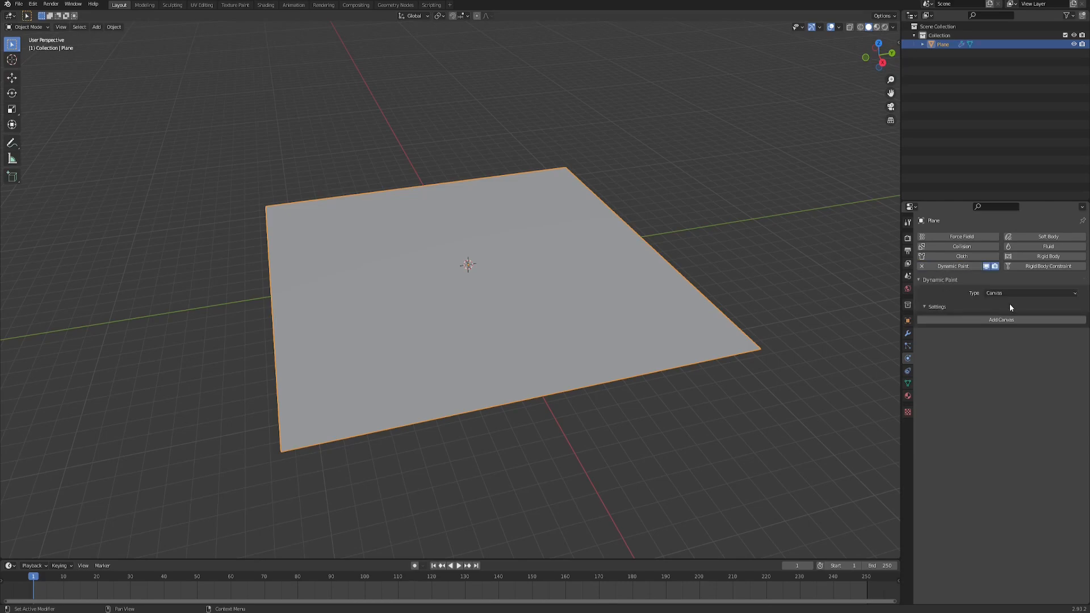
left_click(986, 321)
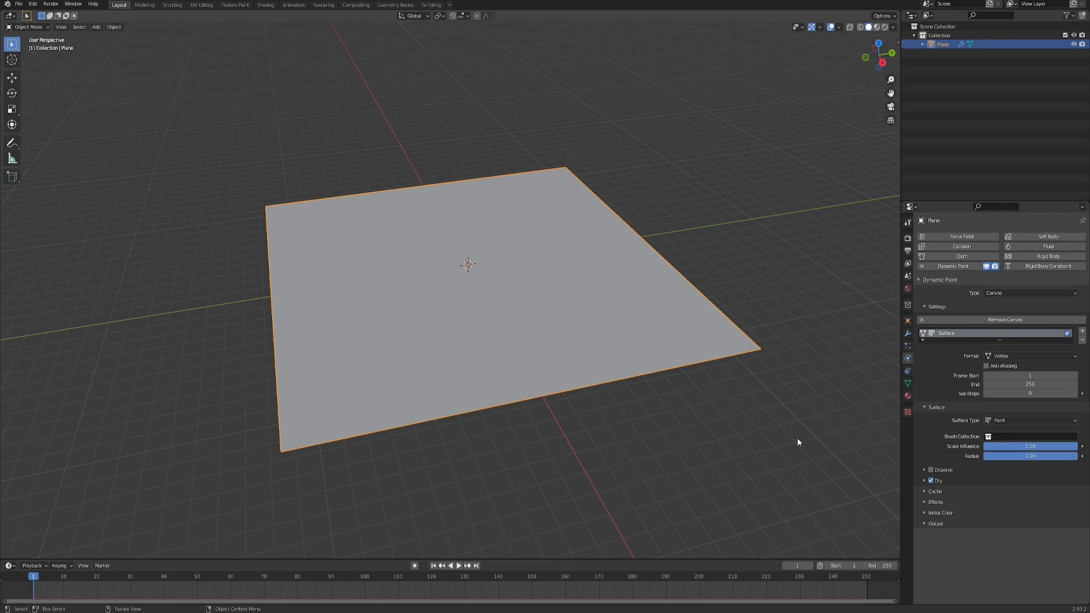
- Clear the canvas's default output layers and assign SUBSCRIBE as its paintmap layer
left_click(935, 524)
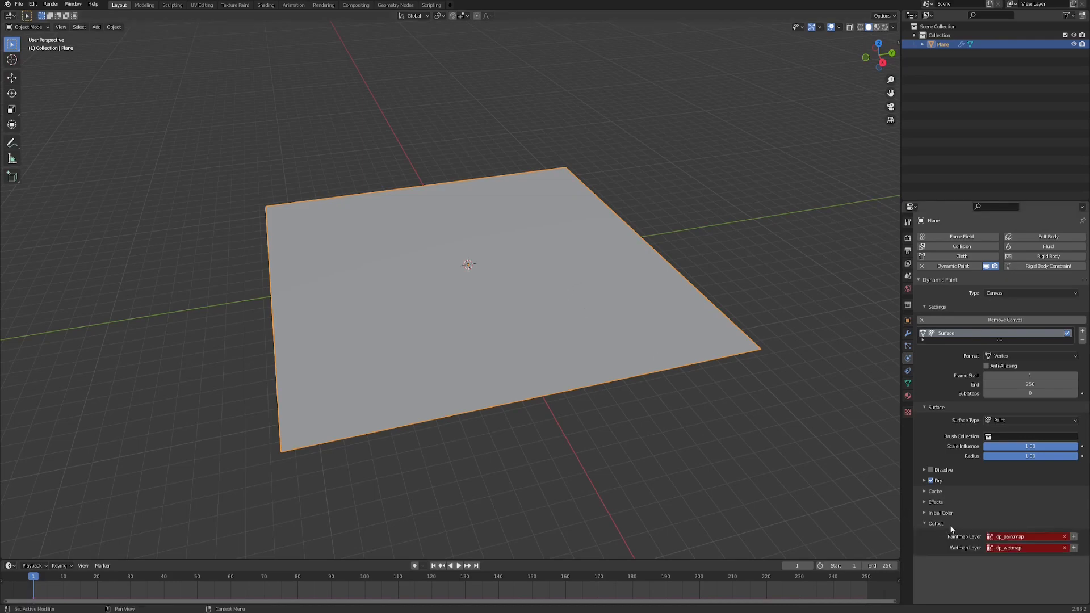
left_click(1065, 537)
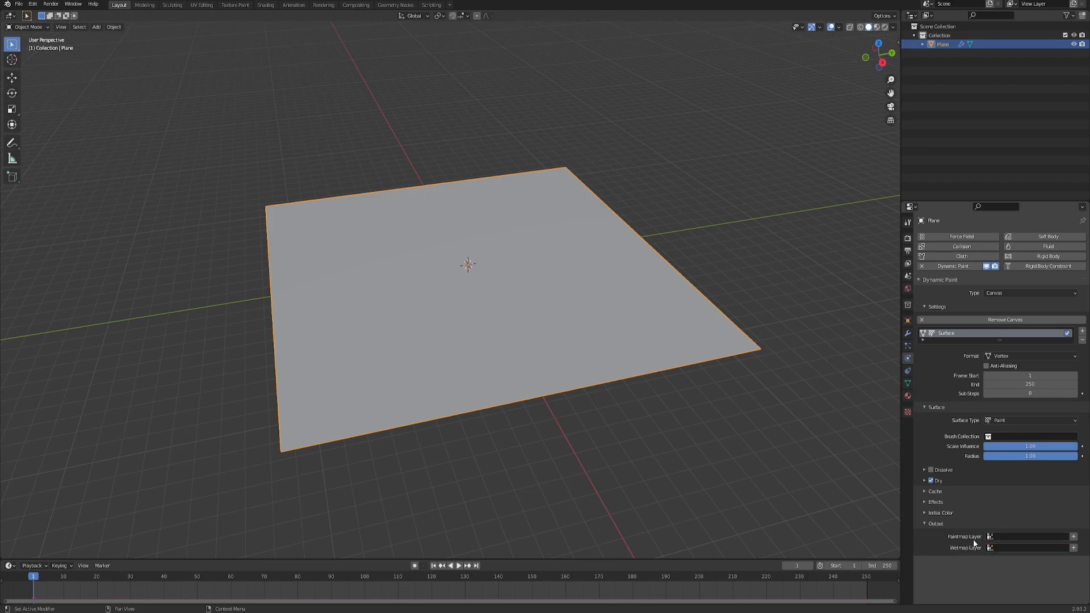
left_click(1007, 538)
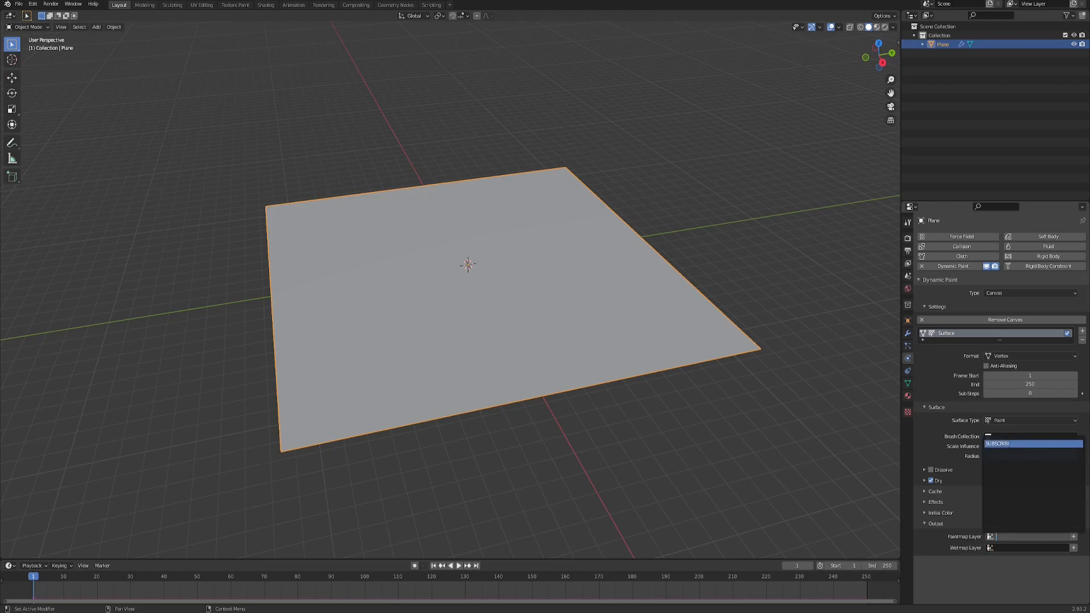
left_click(1015, 444)
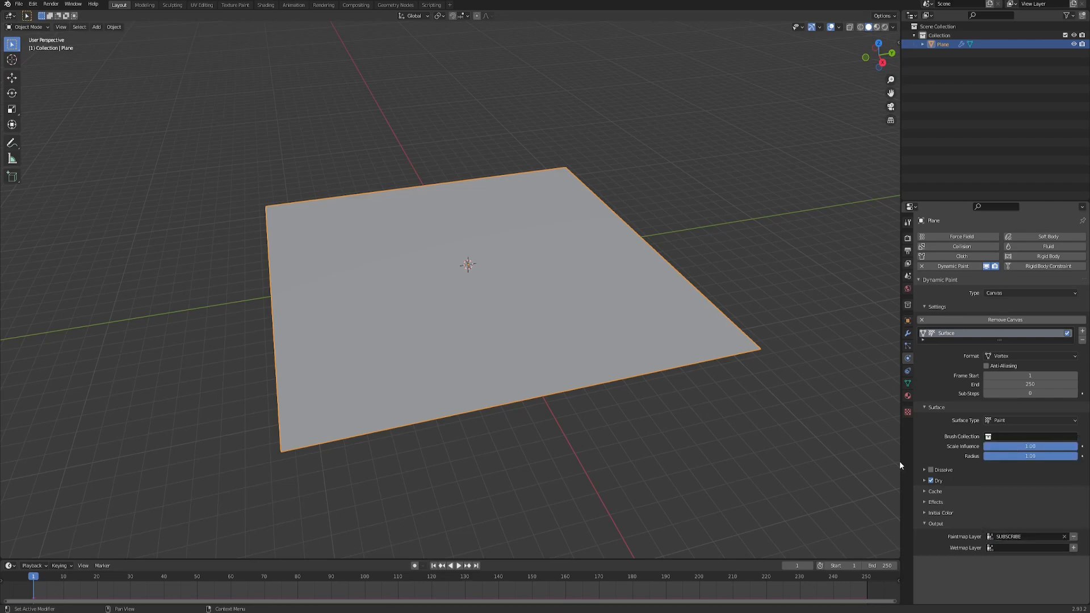
left_click(686, 403)
- Add a UV sphere at the centre of the plane
middle_click_drag(582, 304, 590, 290)
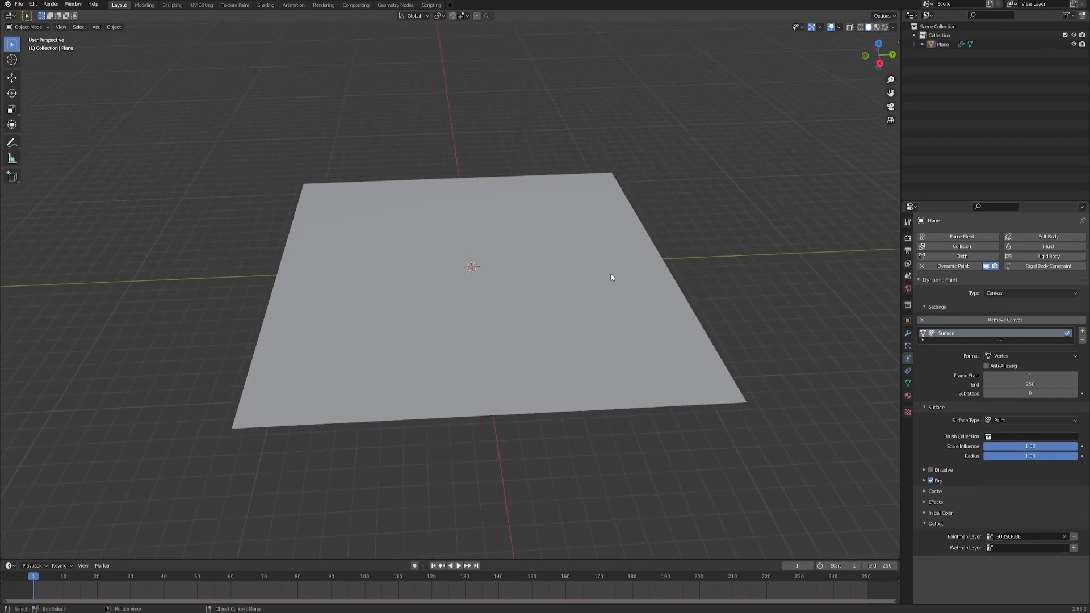
key("shift+a")
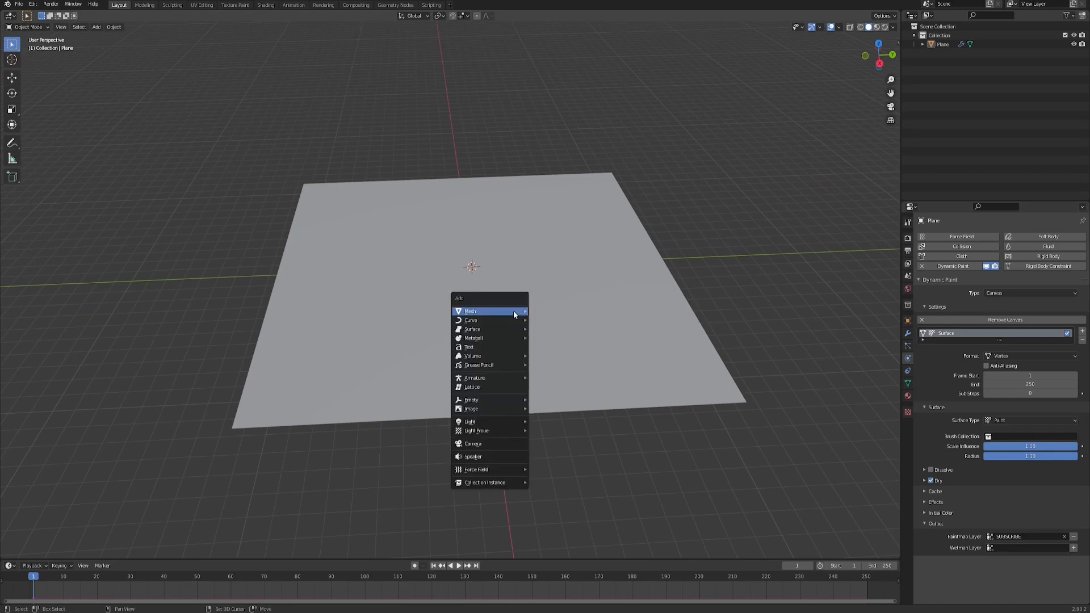
mouse_move(517, 311)
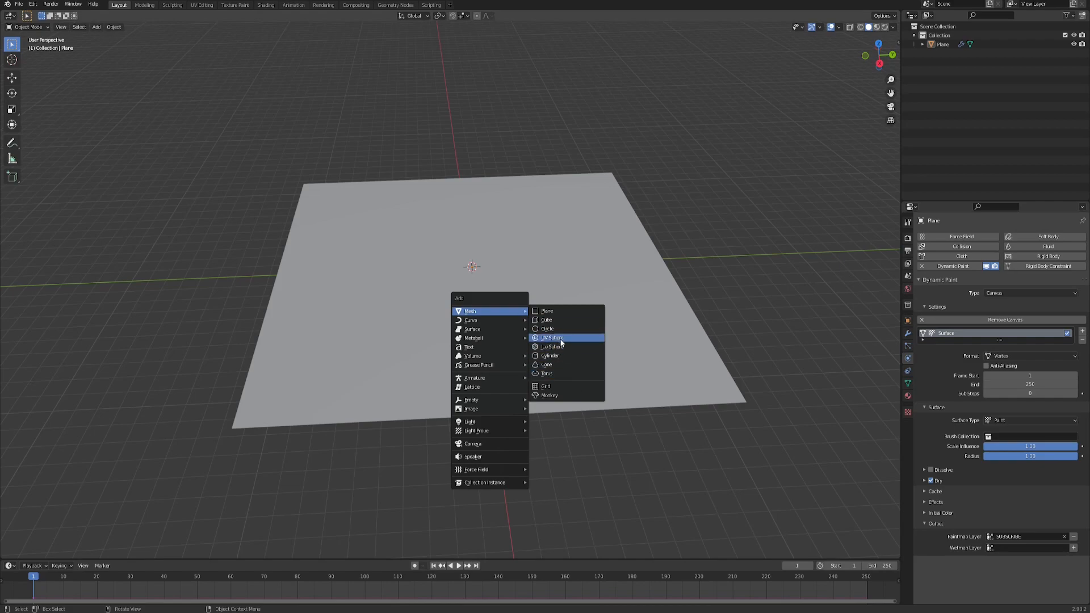
left_click(552, 338)
middle_click_drag(467, 295, 473, 292)
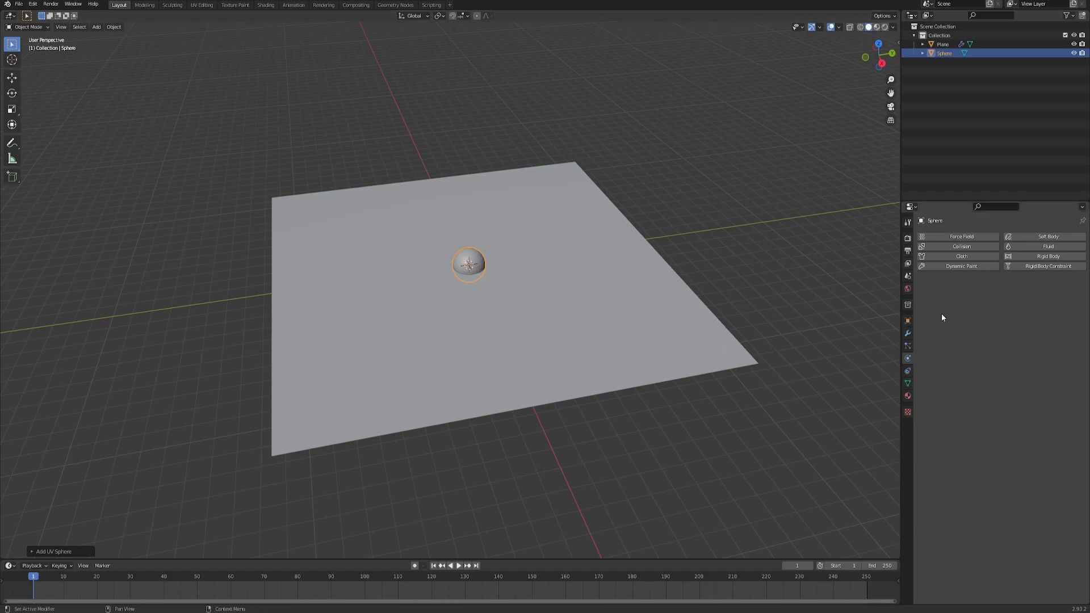
- Enable Dynamic Paint on the sphere, set its type to Brush and add the brush
left_click(962, 269)
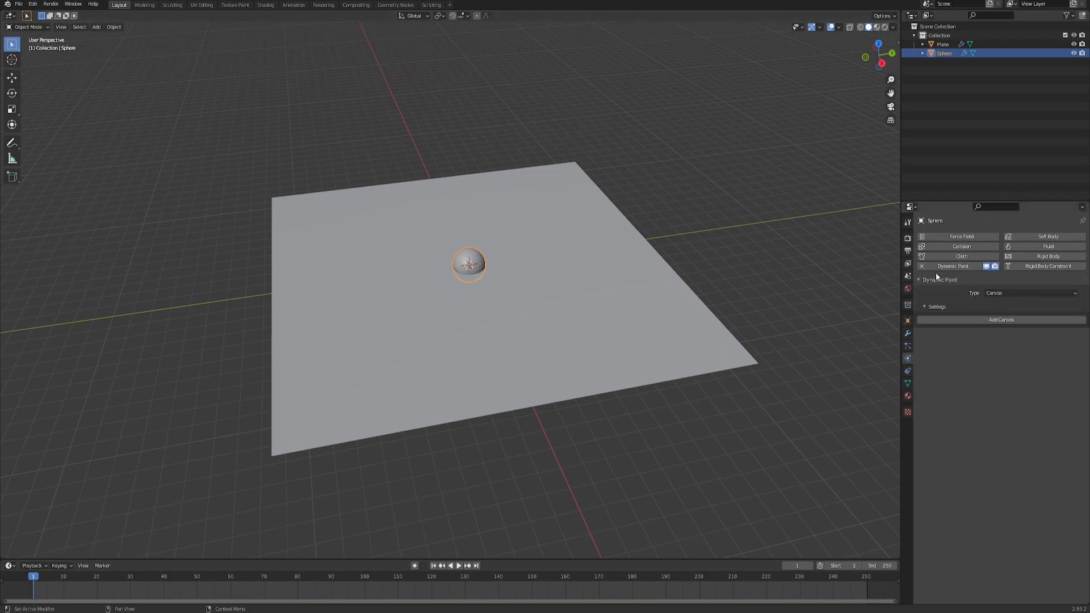
left_click(1018, 293)
left_click(1008, 320)
left_click(976, 319)
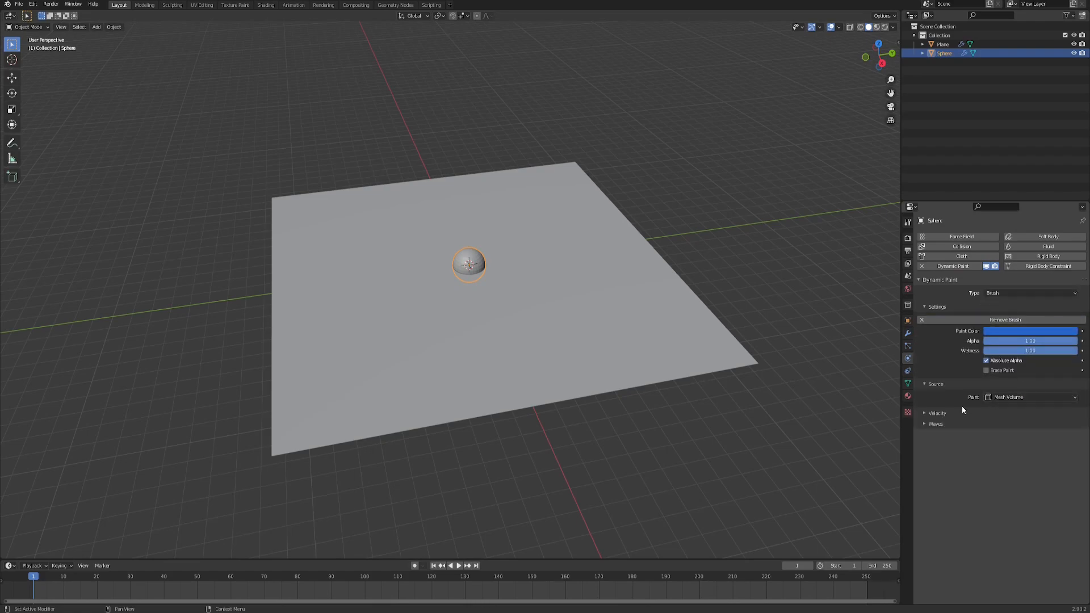
- Set the sphere brush's paint source to Mesh Volume + Proximity
left_click(1024, 398)
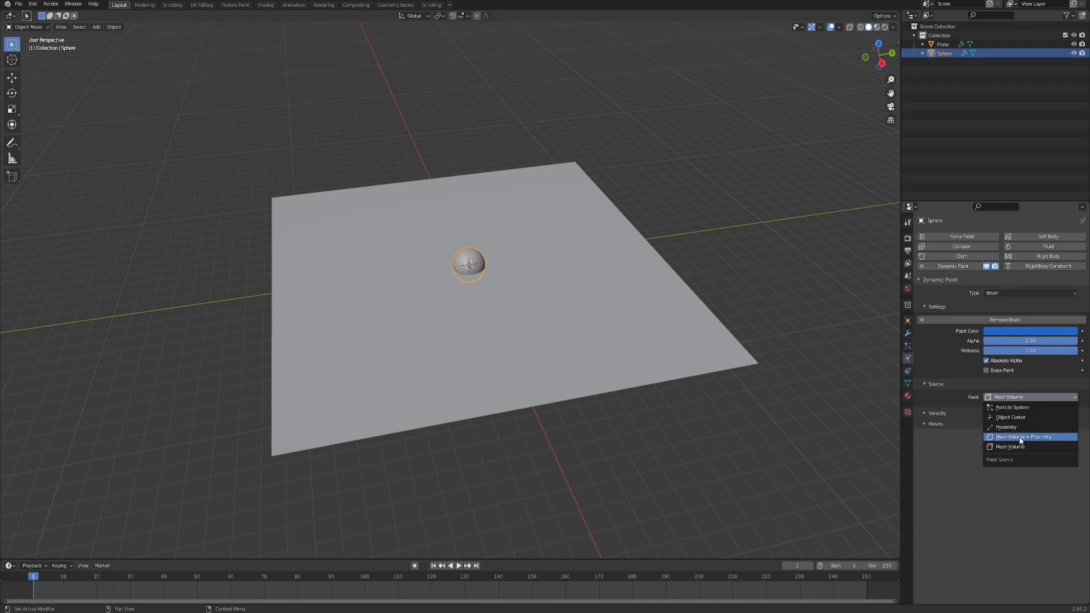
left_click(1041, 438)
scroll(774, 238, "up", 2)
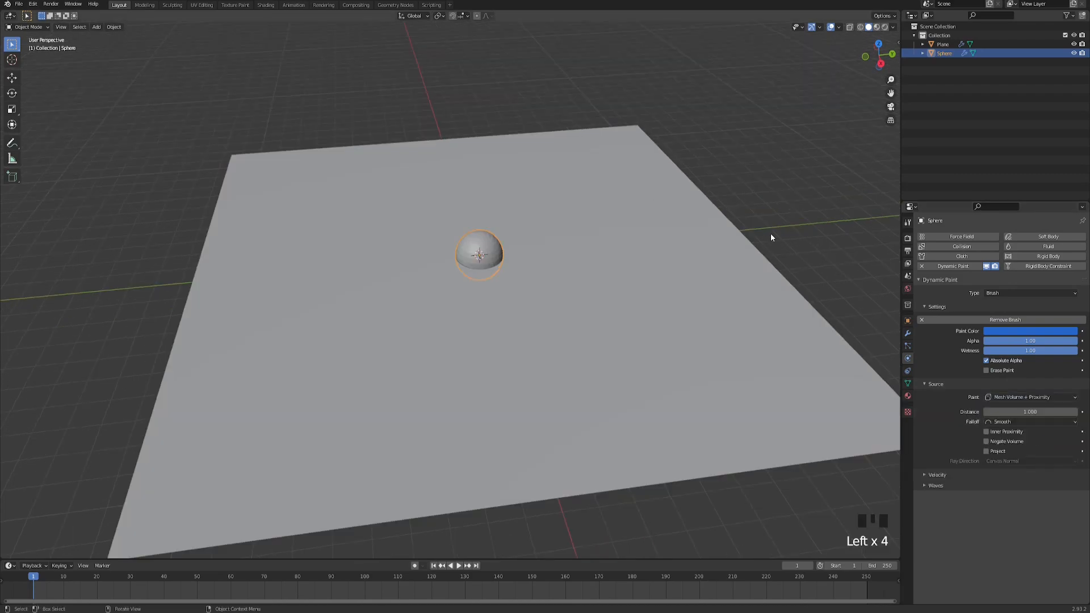
- Subdivide the plane's mesh several times into a dense grid and return to Object Mode
left_click(626, 223)
middle_click_drag(615, 302, 569, 287, "shift")
scroll(564, 283, "down", 2)
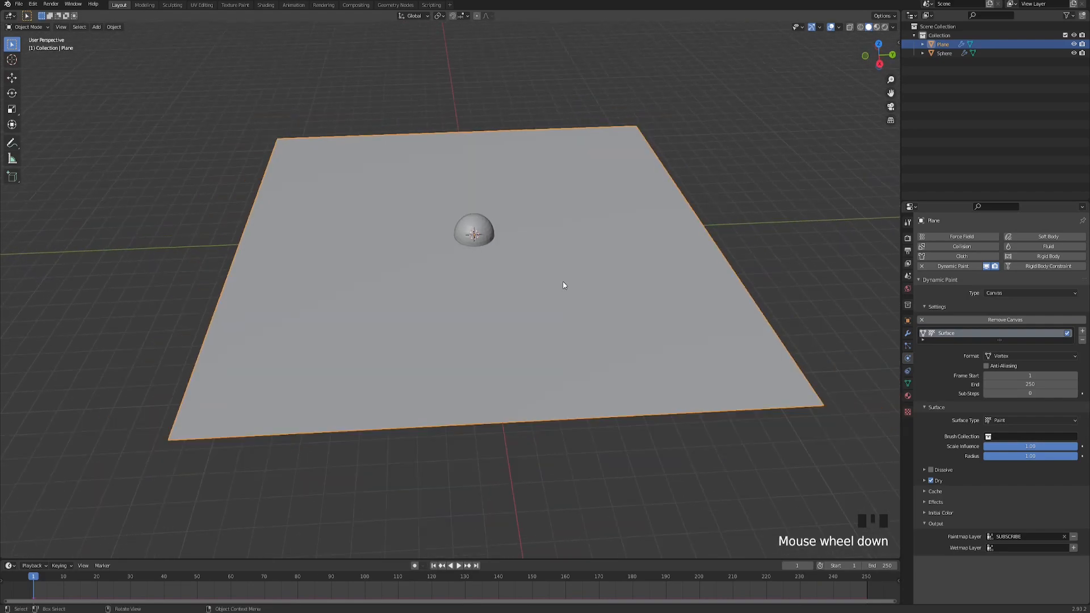
key("Tab")
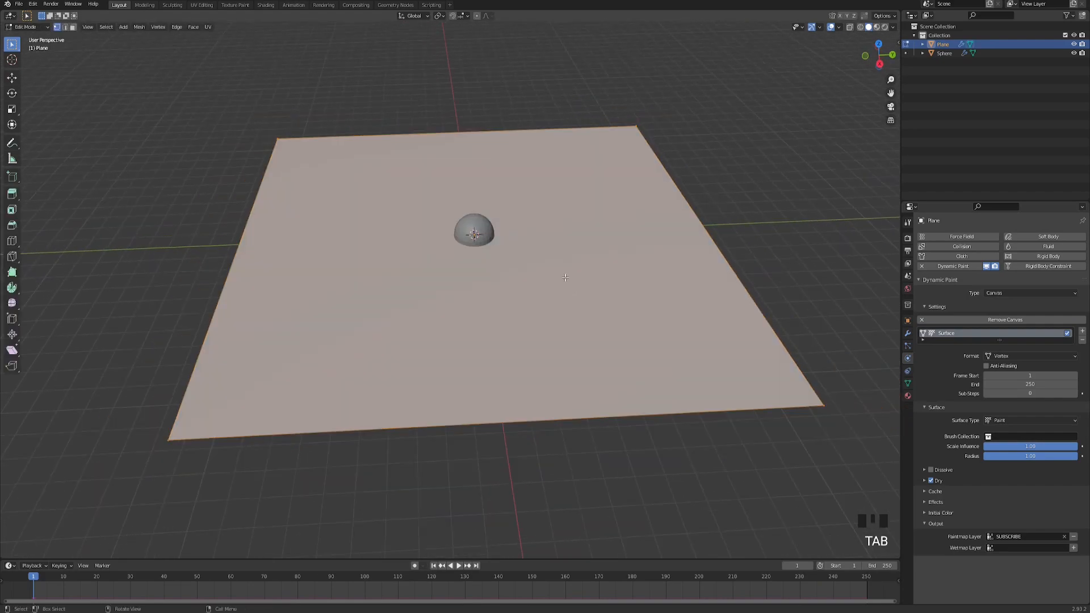
key("Tab")
right_click(567, 211)
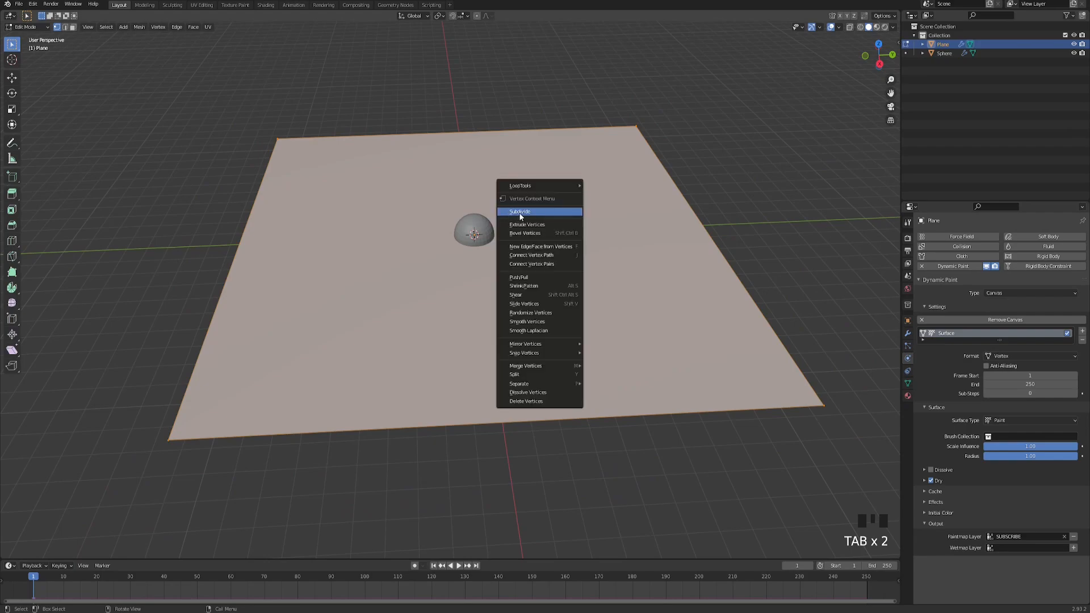
left_click(538, 213)
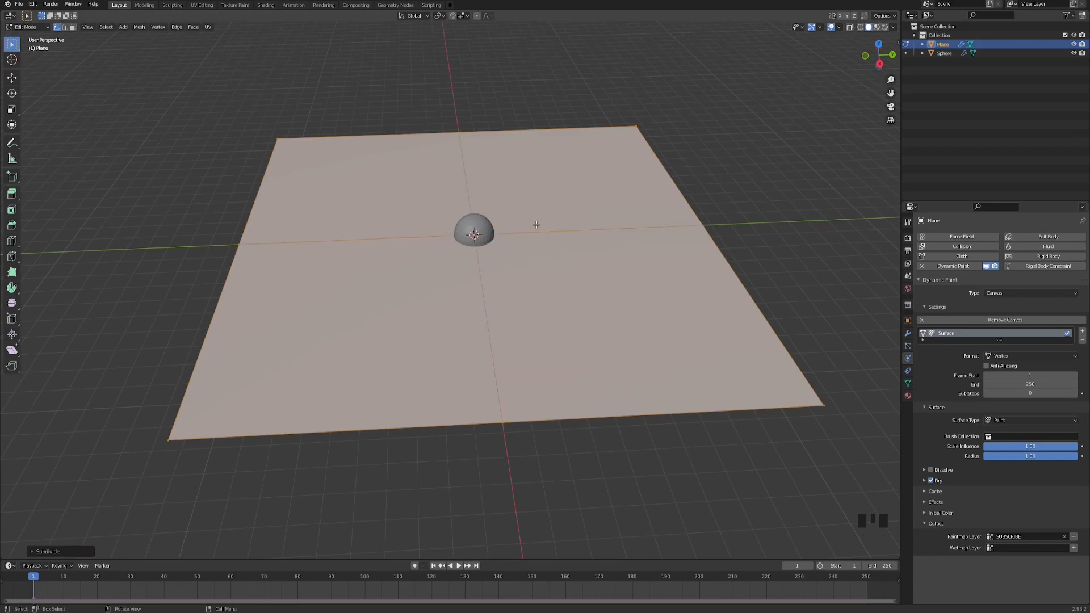
key("shift+r")
key("shift+r")
middle_click_drag(512, 365, 605, 308)
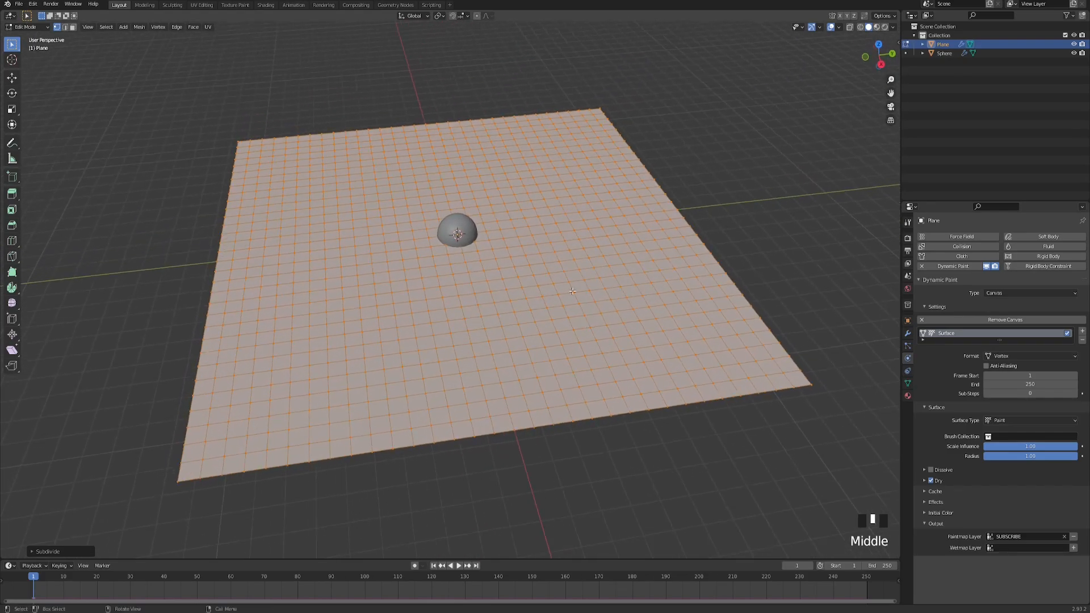
middle_click_drag(477, 243, 529, 251, "shift")
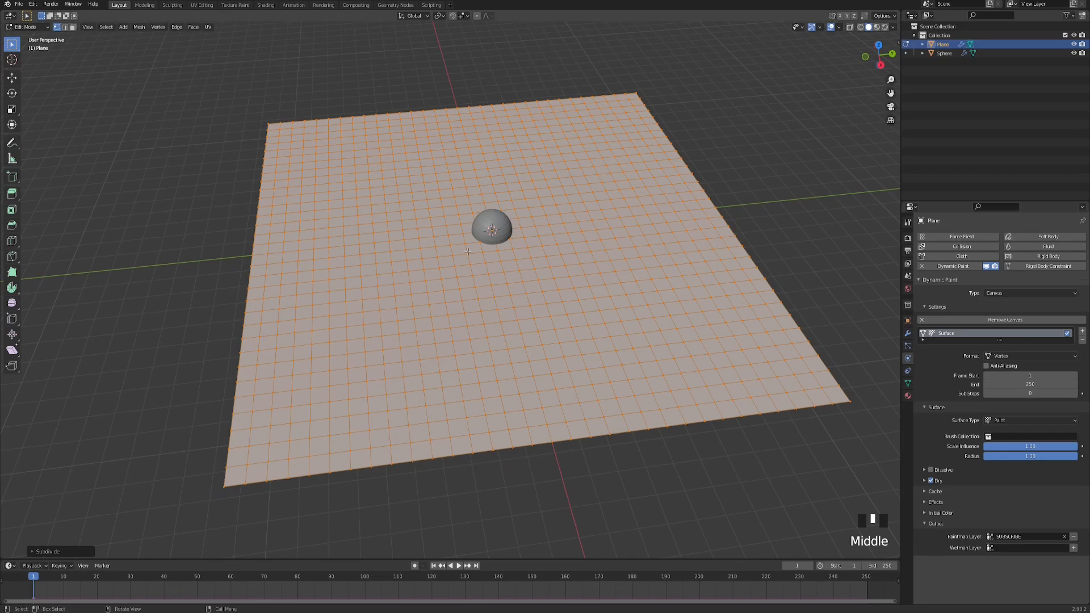
middle_click_drag(501, 276, 496, 277)
key("Tab")
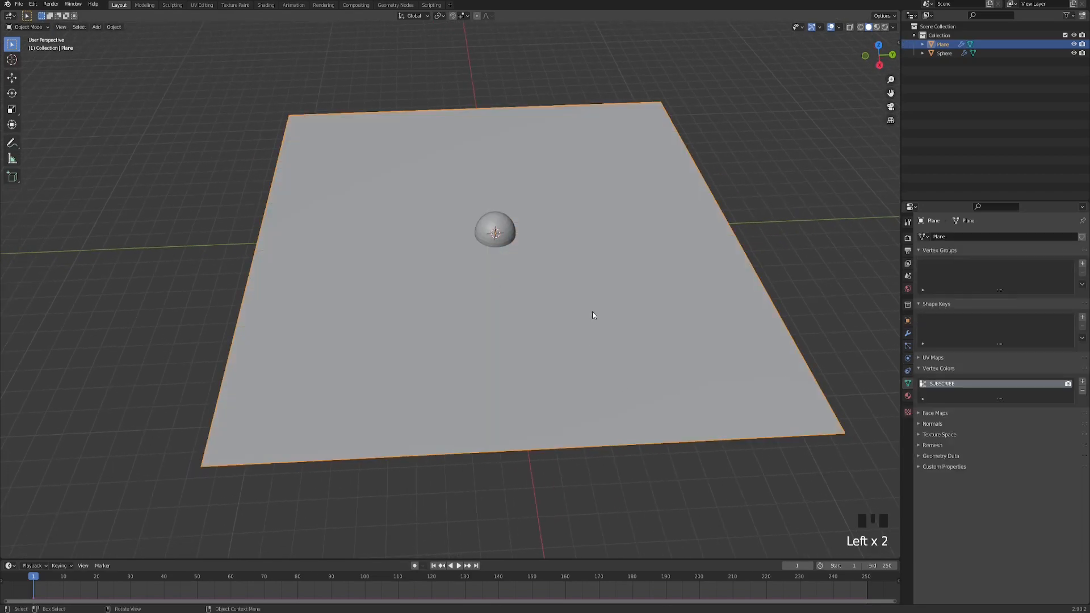
- Switch to the Shading workspace and create a new material named NOTIFICATIONBELL on the plane
middle_click_drag(574, 271, 580, 273)
left_click(266, 5)
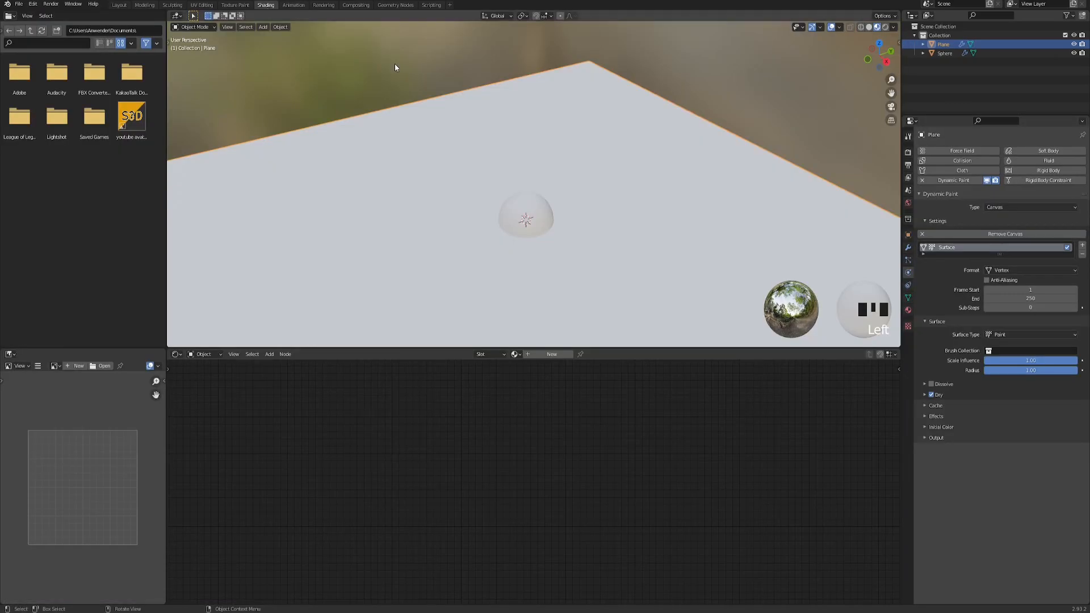
left_click(548, 354)
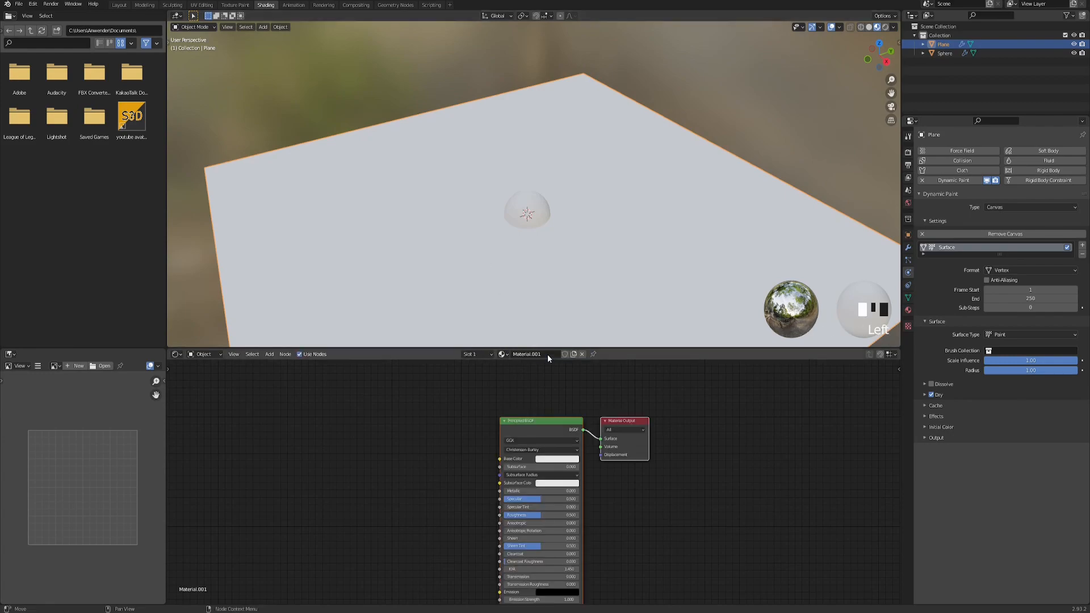
left_click(525, 353)
type("NOTIFICATIONBELL")
key("Return")
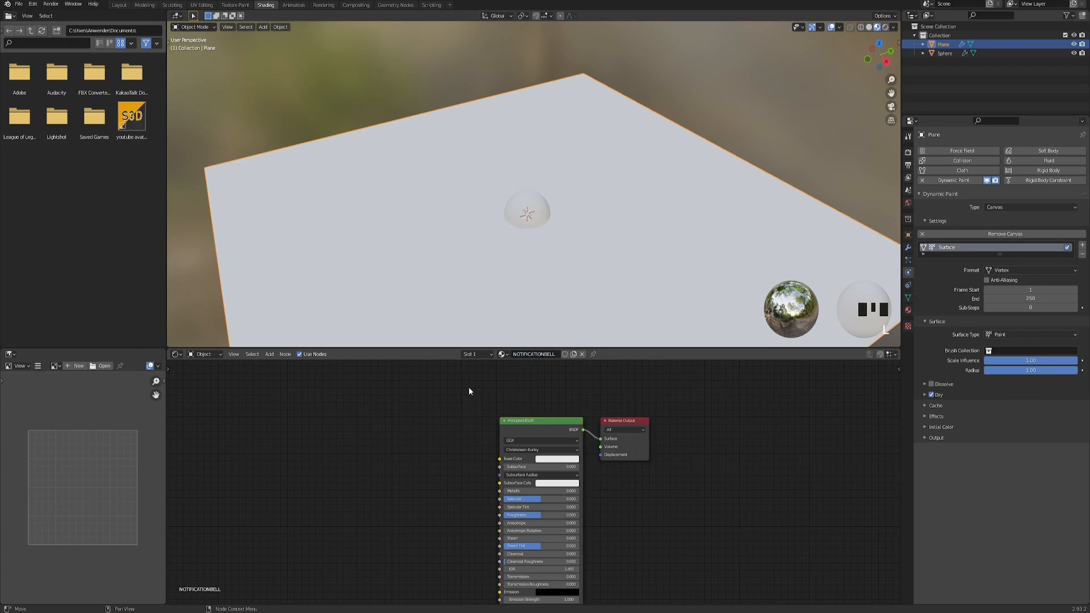
- Delete the Principled BSDF, add a Vertex Color node and preview its Color output on the plane
key("x")
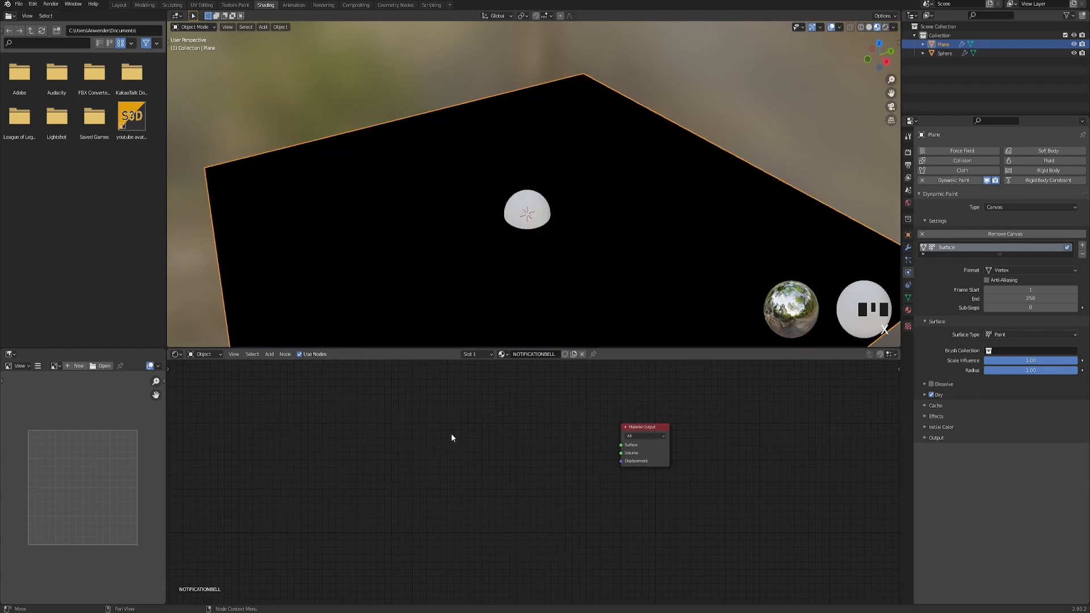
key("F3")
type("VERTE")
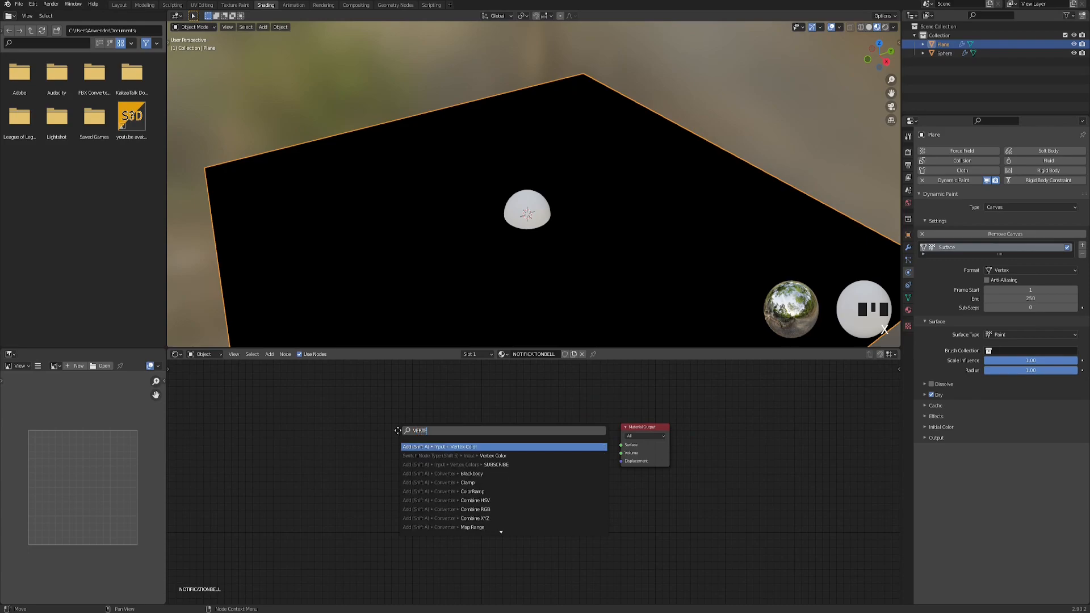
key("Return")
left_click(416, 414)
scroll(434, 415, "up", 1)
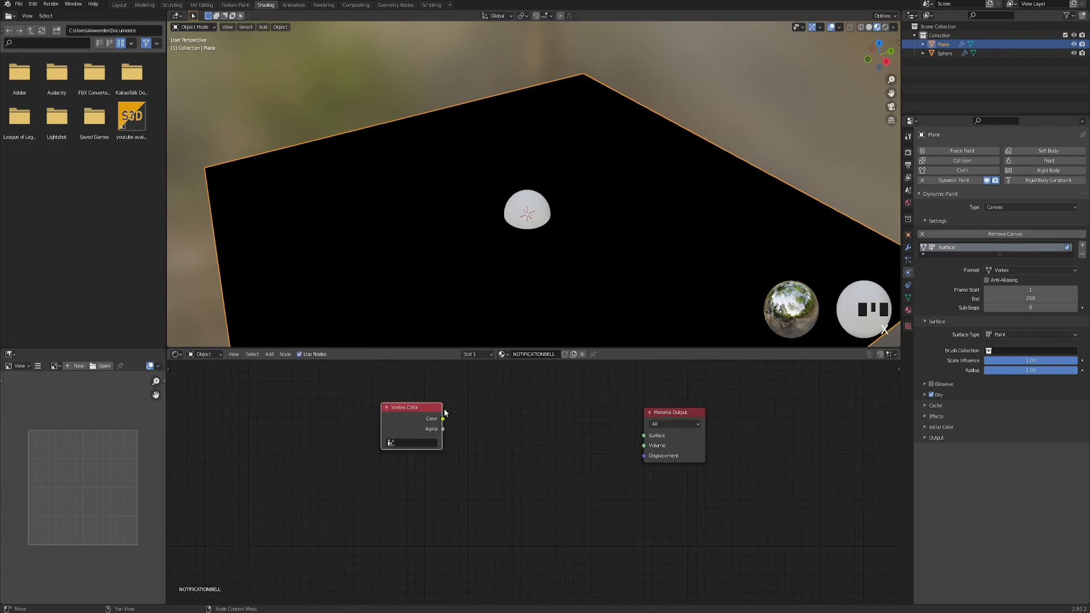
middle_click_drag(435, 415, 456, 443)
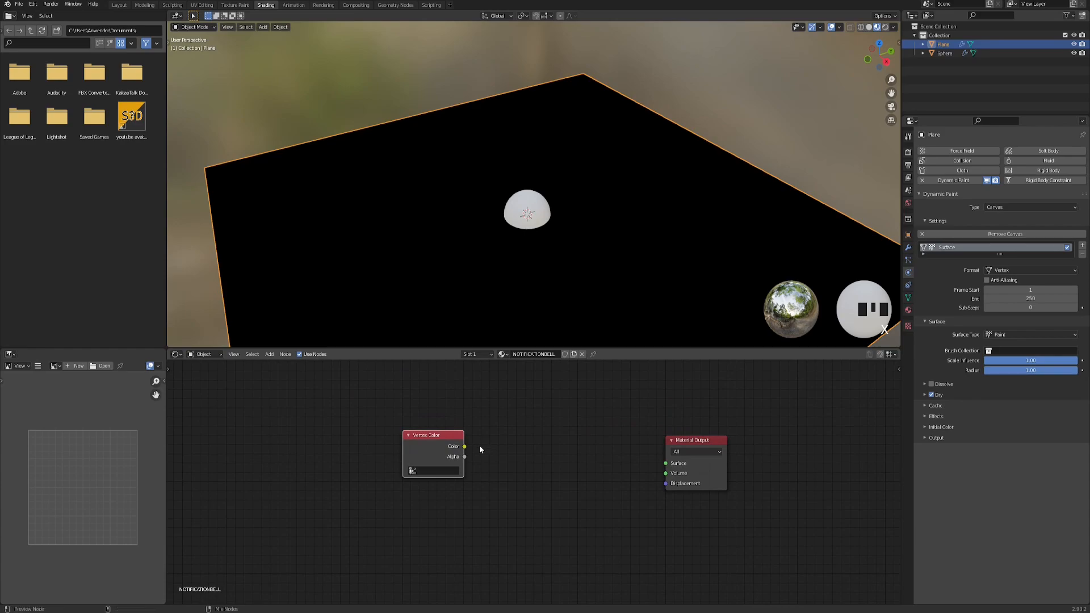
left_click(430, 445, "ctrl+shift")
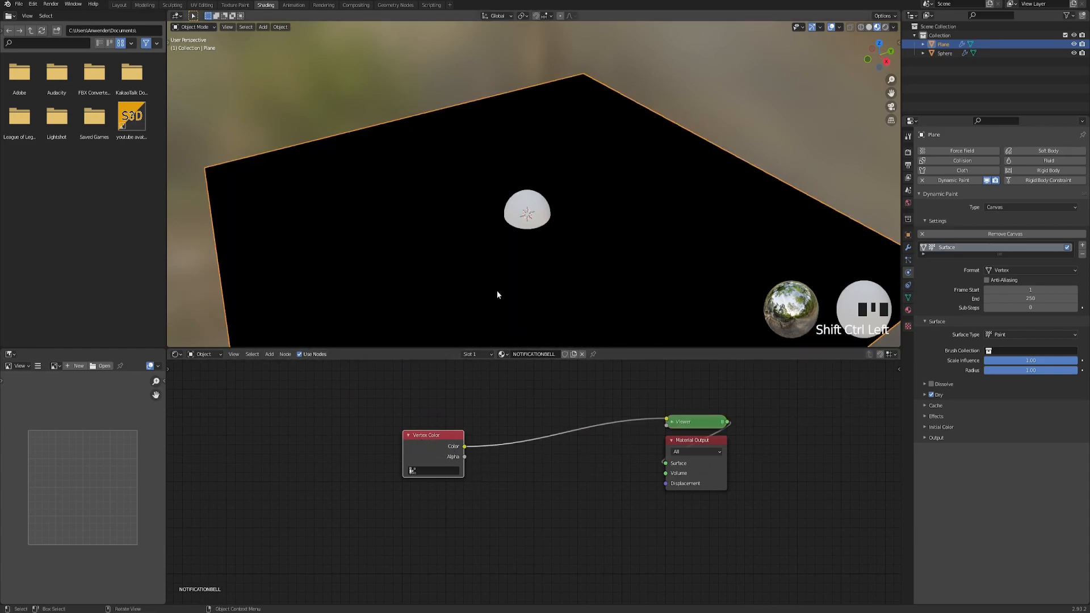
scroll(490, 454, "up", 1)
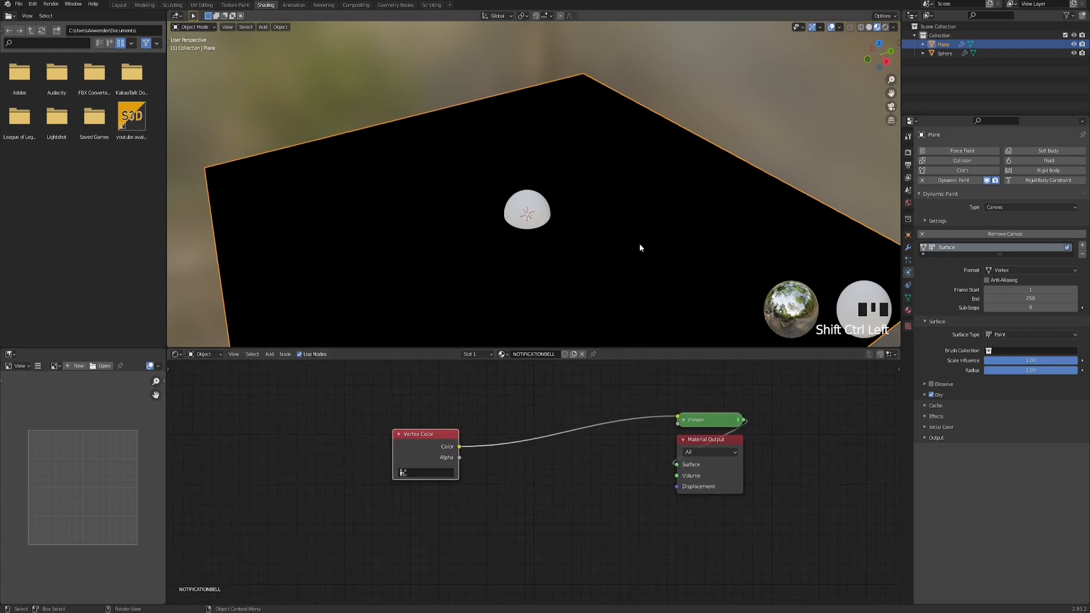
- Set the sphere brush's proximity distance to about 1.62
middle_click_drag(650, 252, 594, 238)
left_click(523, 206)
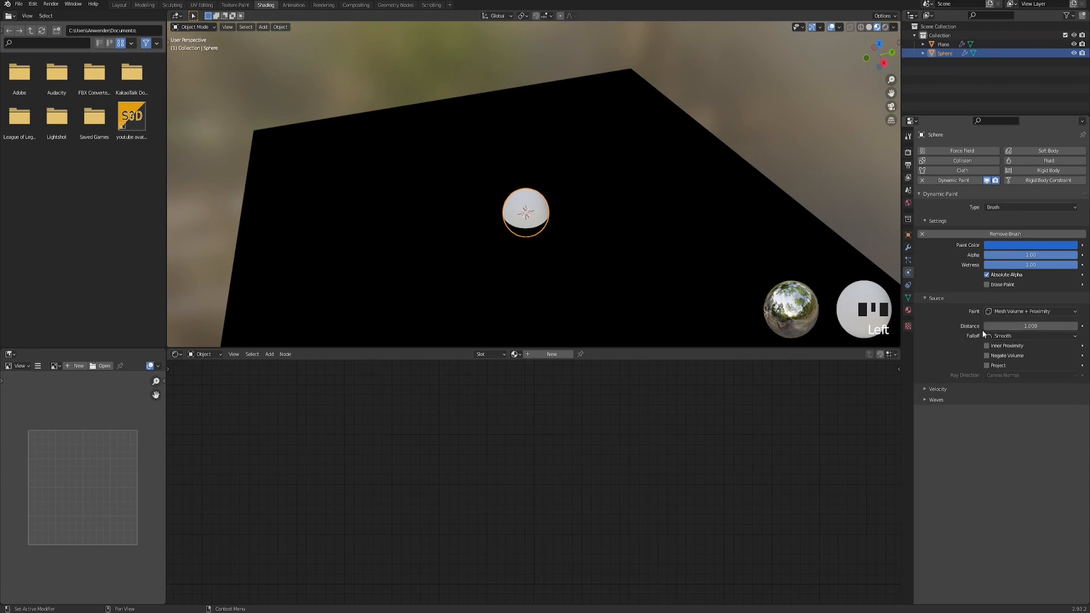
mouse_move(988, 328)
left_mouse_down("shift")
mouse_move(1051, 327)
mouse_move(1014, 327)
left_mouse_up("shift")
mouse_move(660, 243)
middle_mouse_down()
mouse_move(638, 250)
mouse_move(632, 214)
middle_mouse_up()
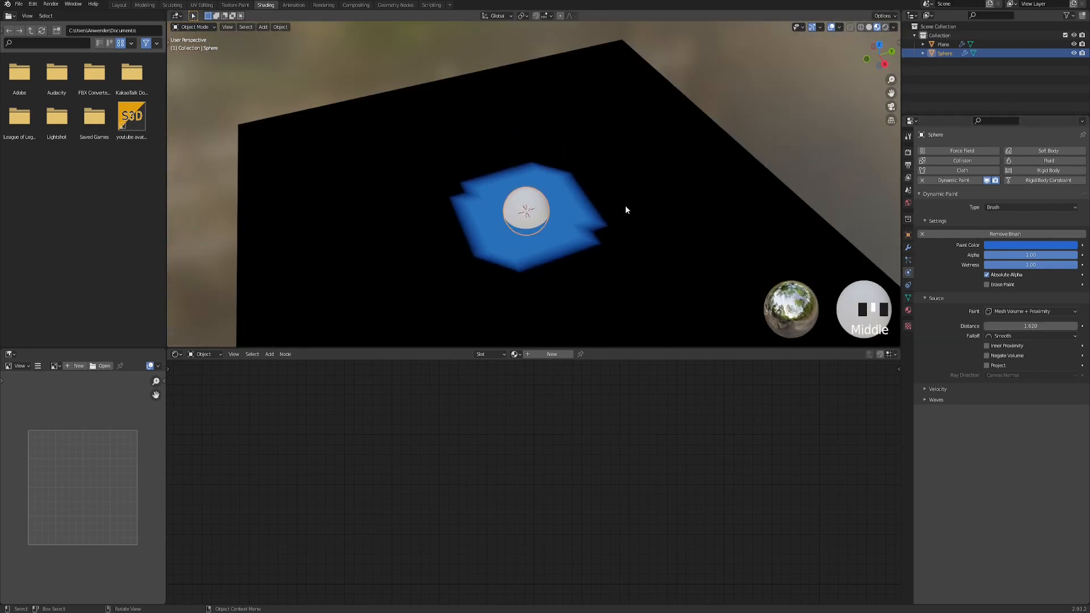
- Subdivide the plane's mesh once more and return to Object Mode
left_click(600, 216)
key("Tab")
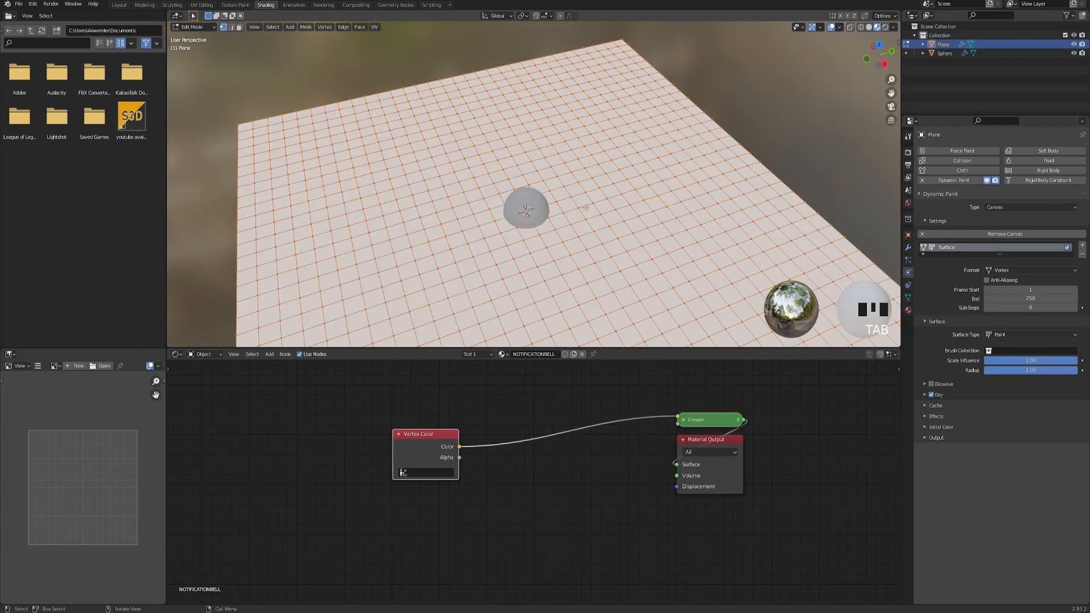
right_click(595, 188)
left_click(572, 188)
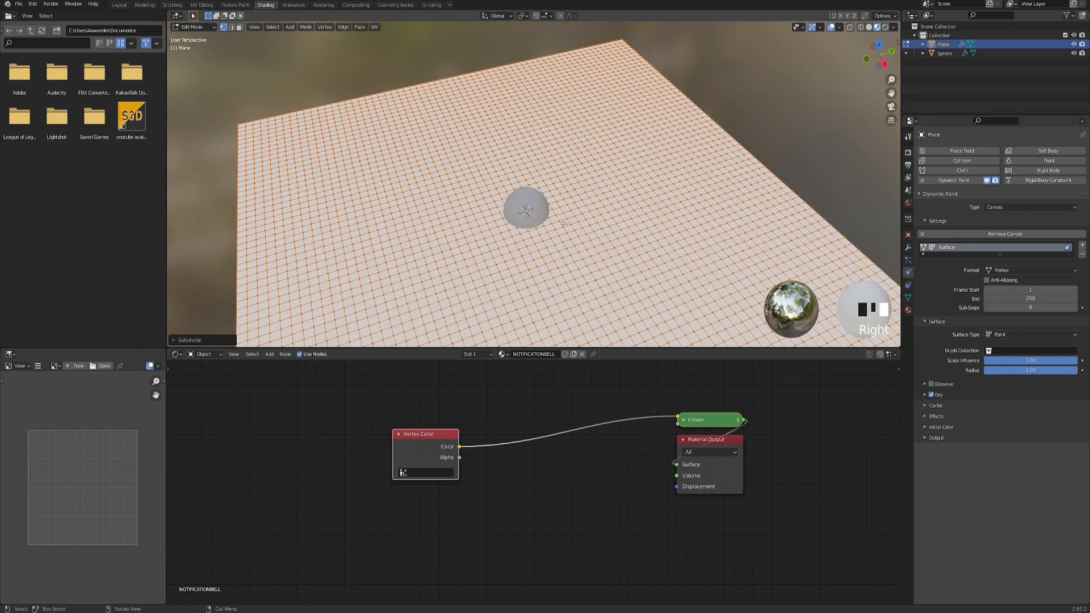
key("Tab")
- Reapply the sphere brush's proximity distance to refresh the paint on the plane
left_click(542, 216)
mouse_move(1017, 326)
left_mouse_down()
mouse_move(966, 326)
mouse_move(1017, 326)
left_mouse_up()
scroll(618, 166, "down", 4)
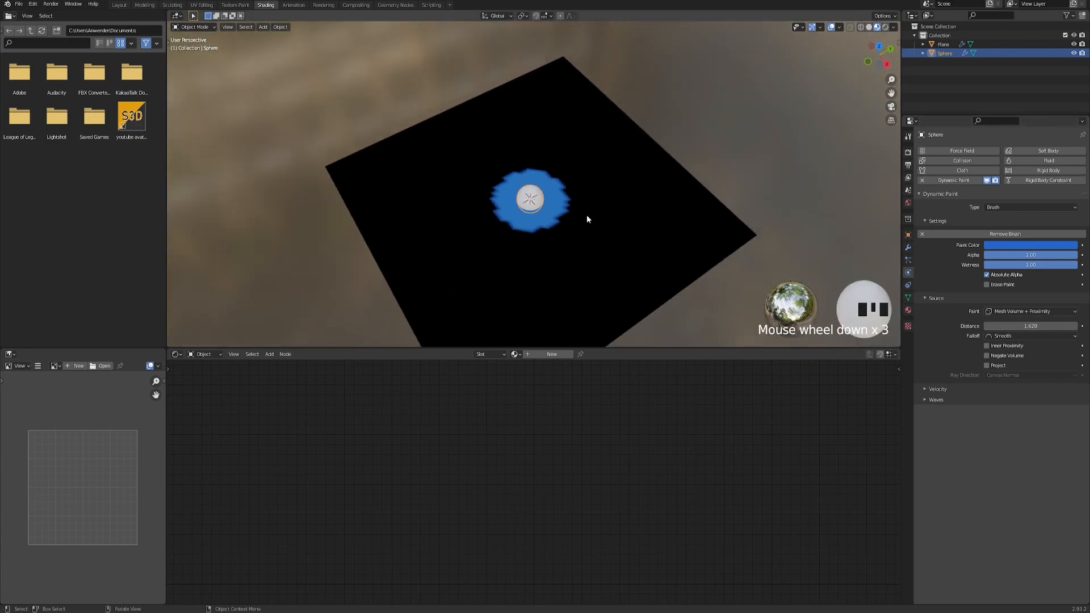
scroll(571, 234, "up", 1)
middle_click_drag(571, 234, 561, 202, "shift")
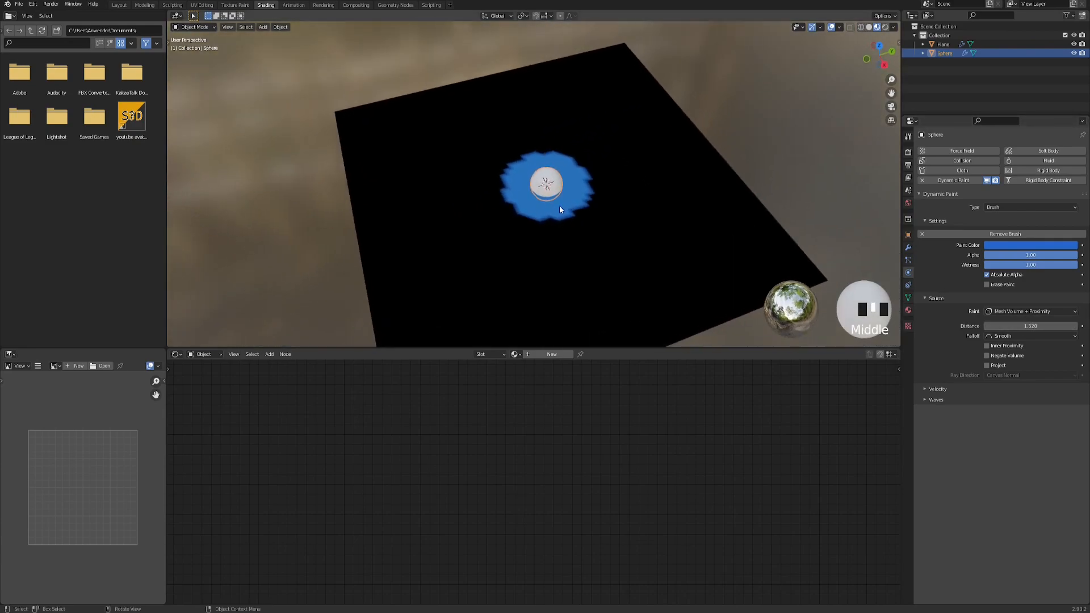
- Select the plane and move its Vertex Color node well below the output nodes to free up space
left_click(604, 250)
scroll(462, 417, "down", 3)
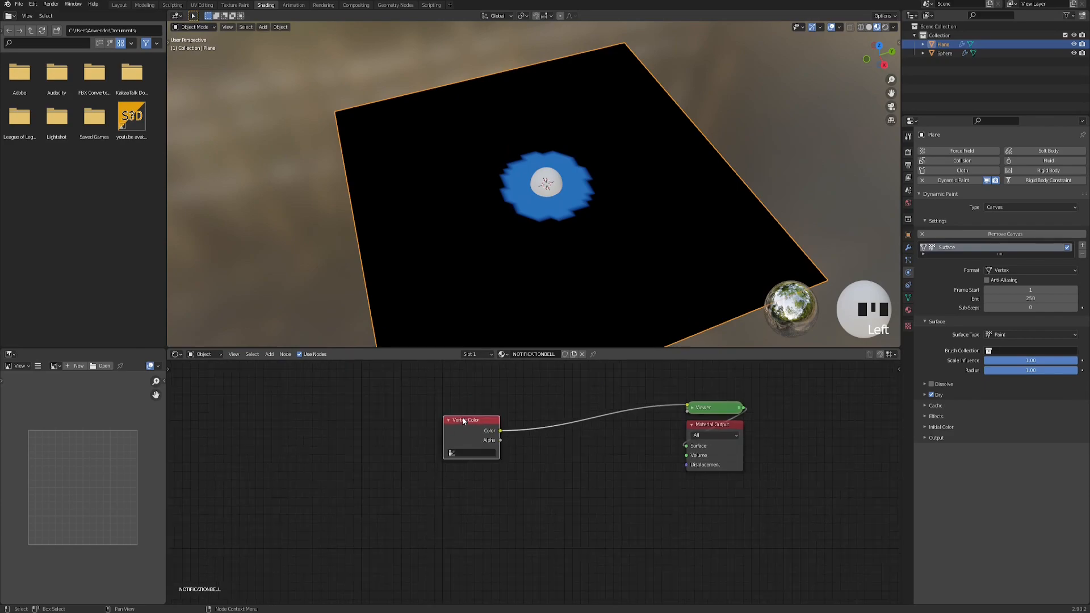
key("g")
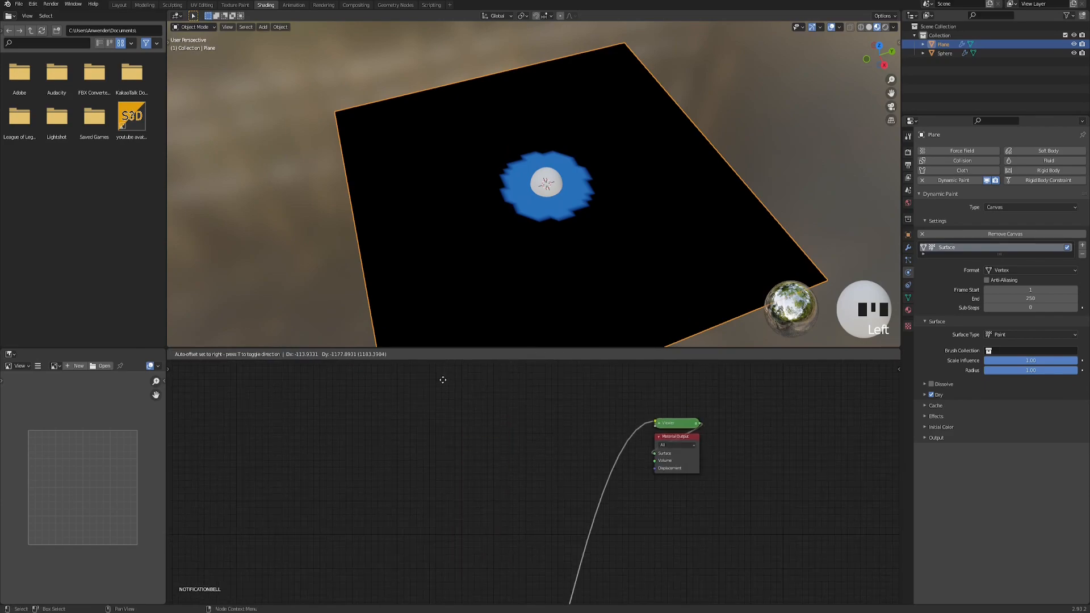
left_click(391, 592)
middle_click_drag(472, 453, 497, 433)
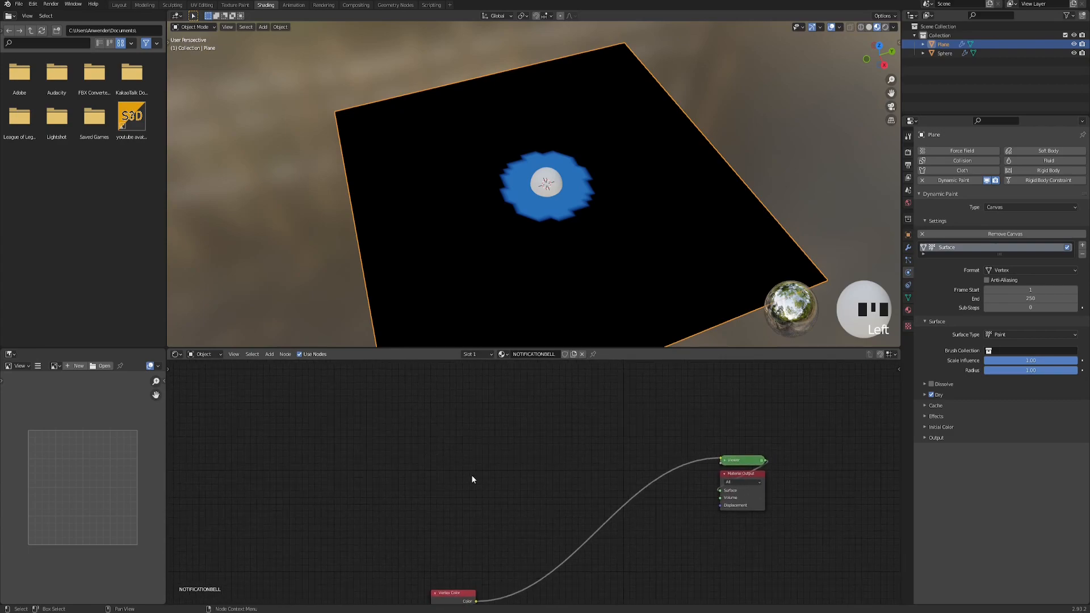
- Add a Voronoi Texture node above the Vertex Color node, with connected Mapping and Texture Coordinate nodes
scroll(470, 477, "up", 2)
key("F3")
type("VORONO")
key("Return")
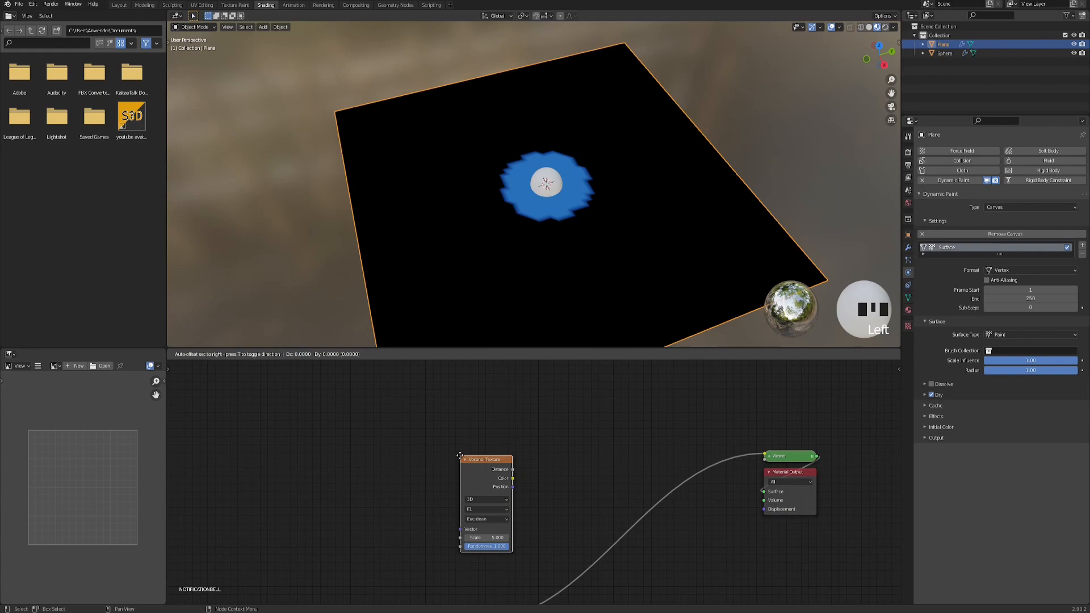
left_click(430, 379)
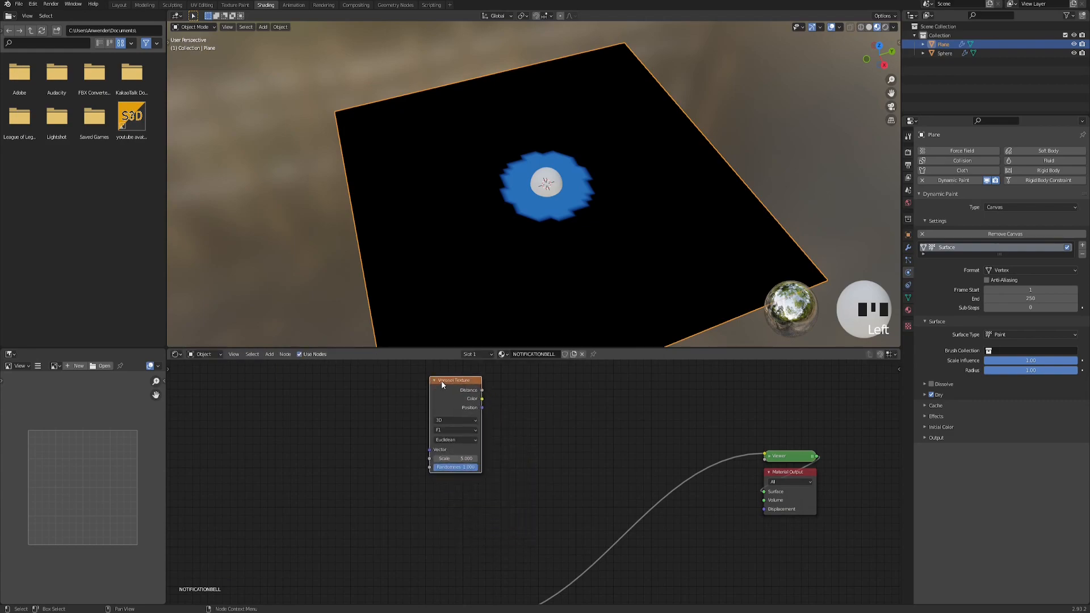
key("ctrl+t")
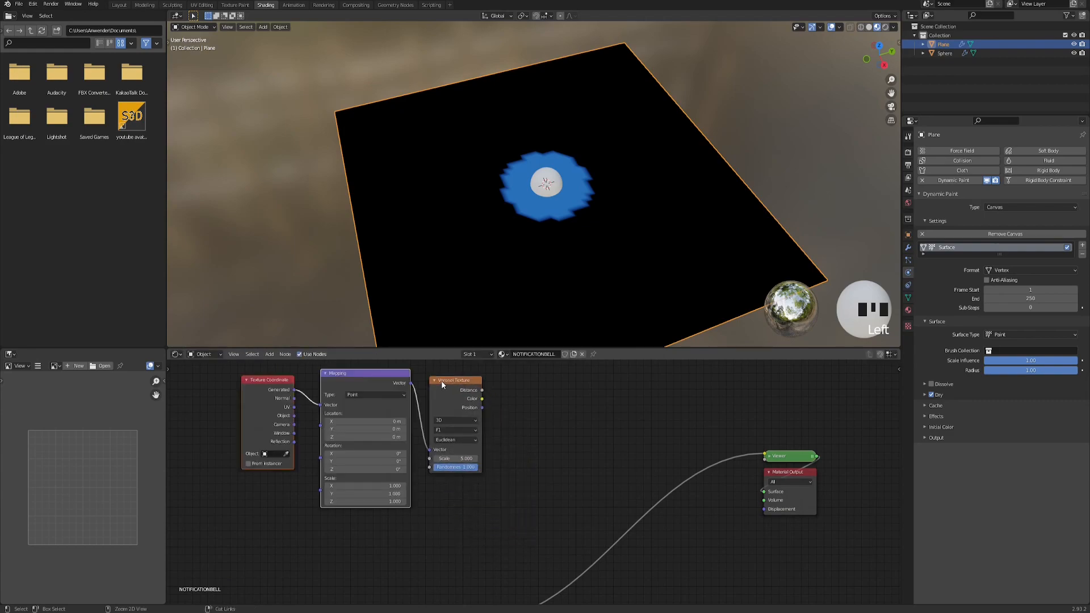
middle_click_drag(437, 396, 515, 441)
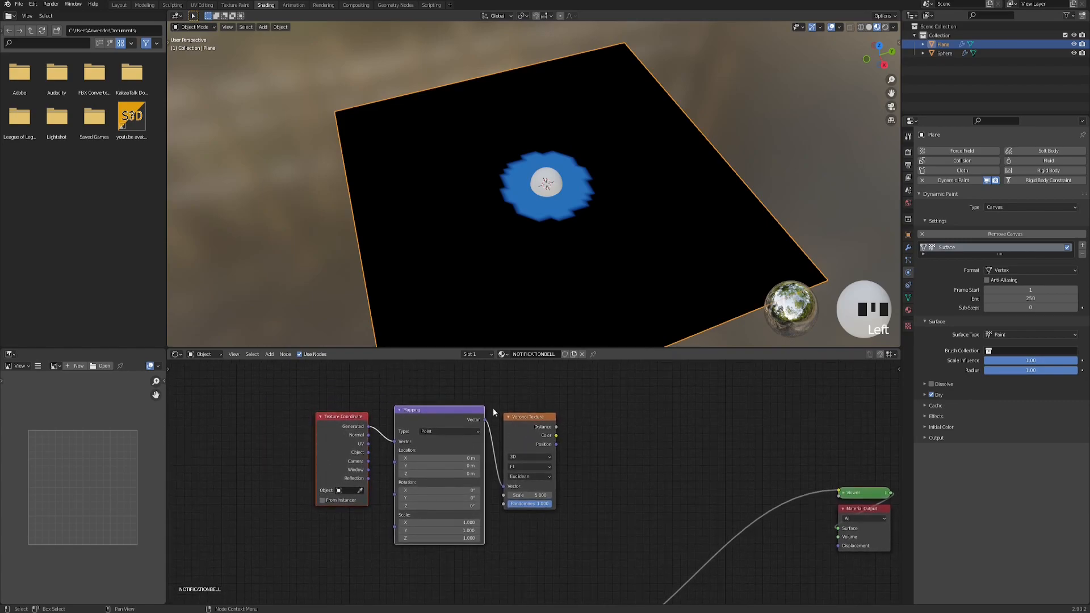
- Move the Texture Coordinate and Mapping nodes together farther away from the Voronoi Texture node
left_click_drag(318, 392, 441, 465)
key("g")
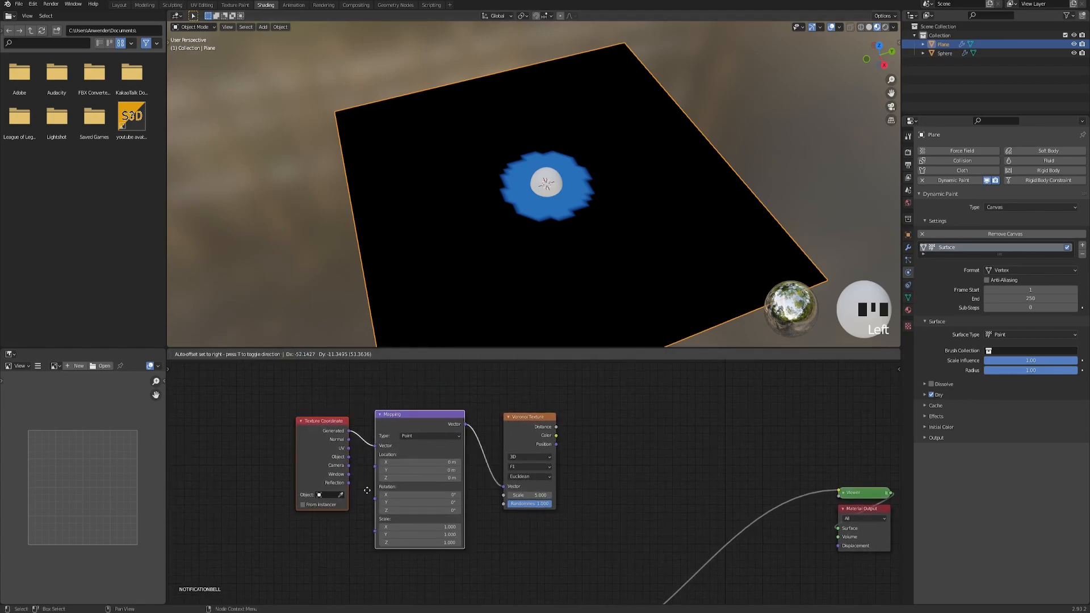
left_click(272, 487)
middle_click_drag(443, 430, 425, 392)
scroll(425, 392, "down", 1)
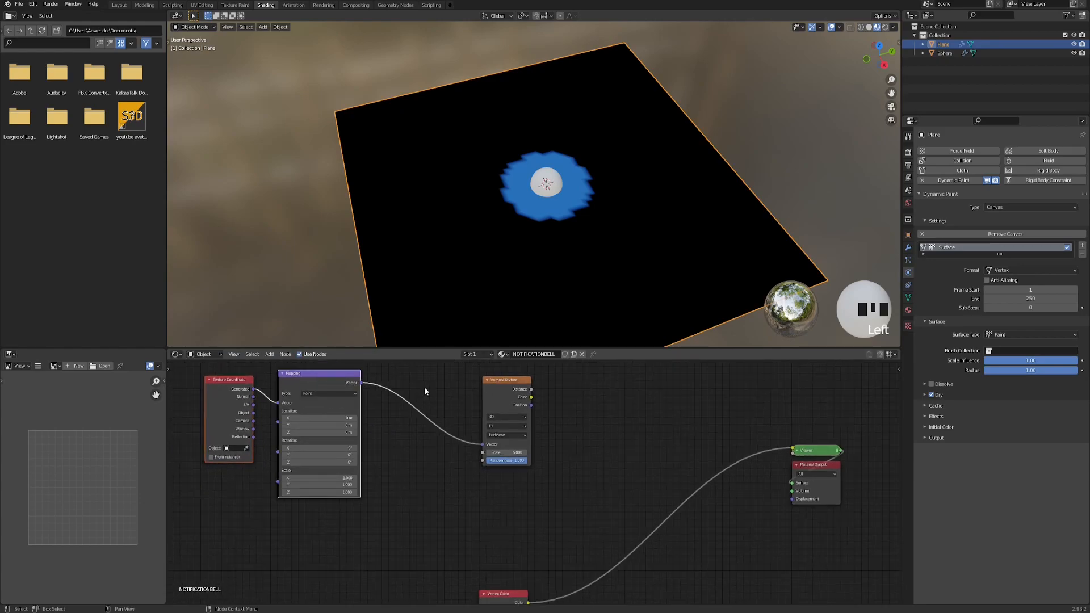
- Duplicate the Voronoi Texture node below the original and set the copy's feature output to Smooth F1
left_click_drag(496, 388, 496, 375)
key("shift+d")
left_click(498, 506)
scroll(499, 505, "up", 1)
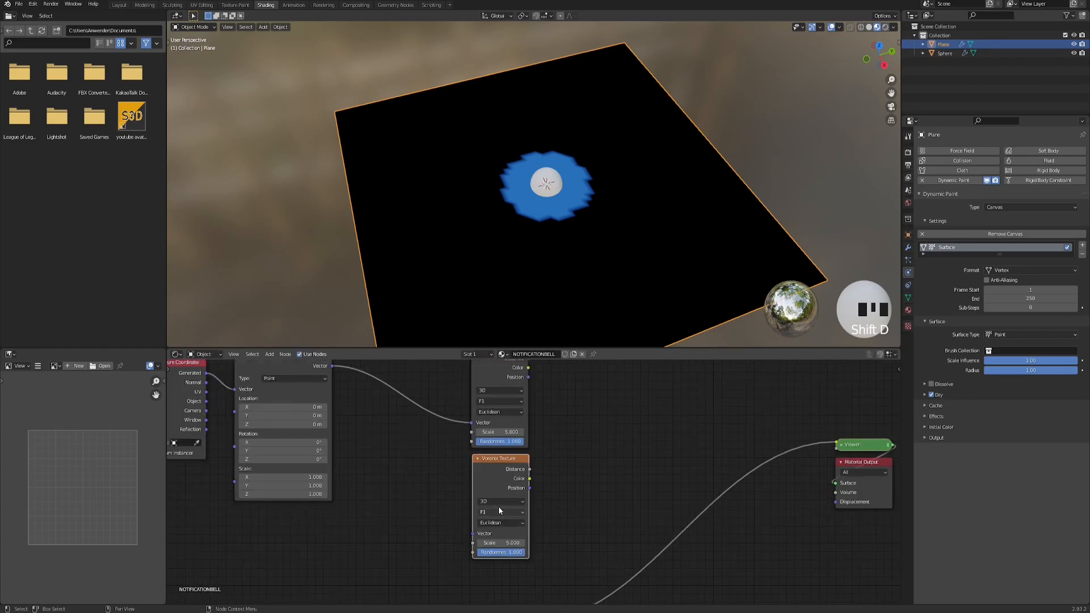
middle_click_drag(500, 510, 472, 507)
left_click(468, 510)
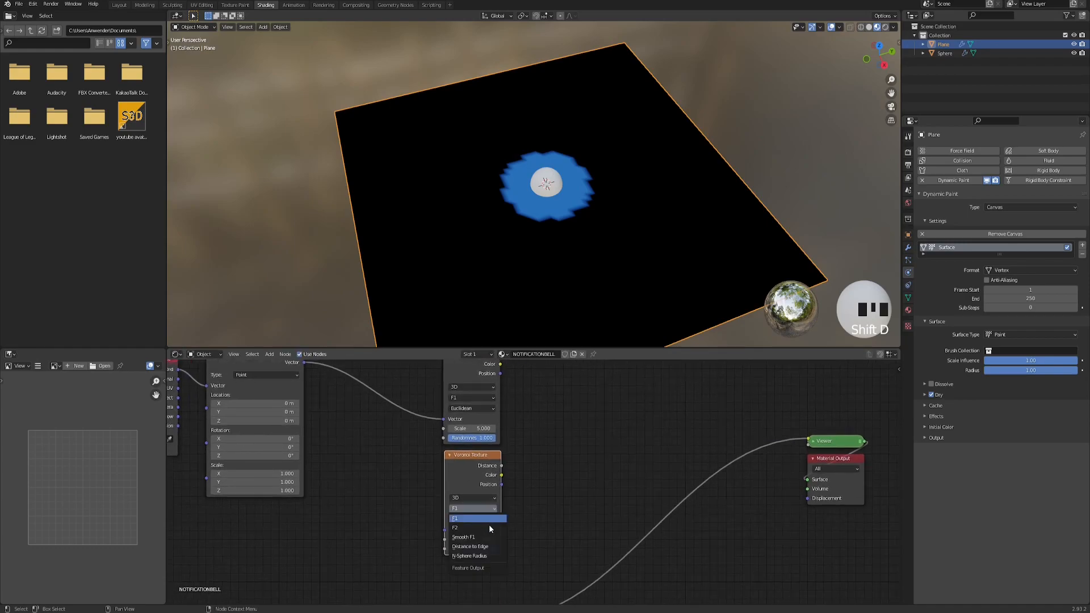
left_click(471, 537)
- Add a Math node and connect the Distance outputs of the F1 and Smooth F1 Voronoi Textures to its two values
middle_click_drag(562, 445, 518, 448)
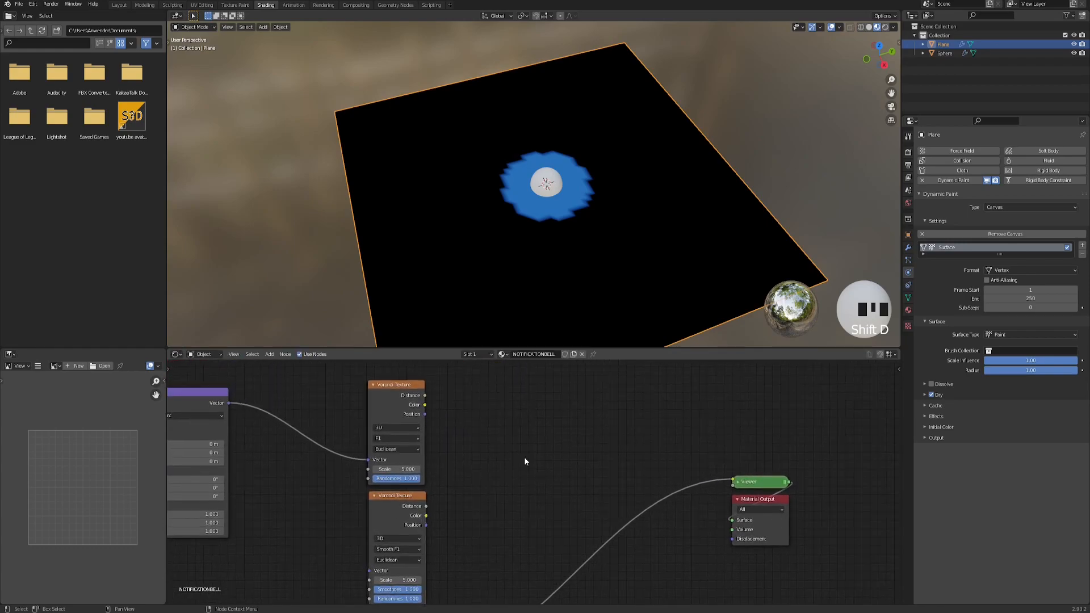
key("shift+a")
type("smath")
key("Return")
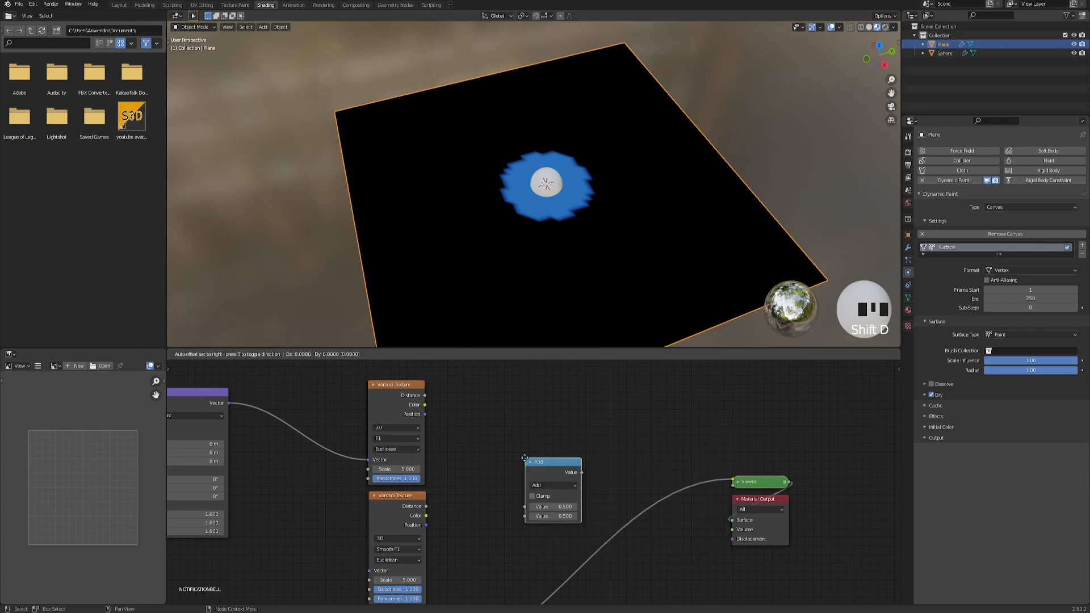
left_click(493, 460)
left_click_drag(427, 507, 496, 516)
left_click_drag(425, 395, 496, 507)
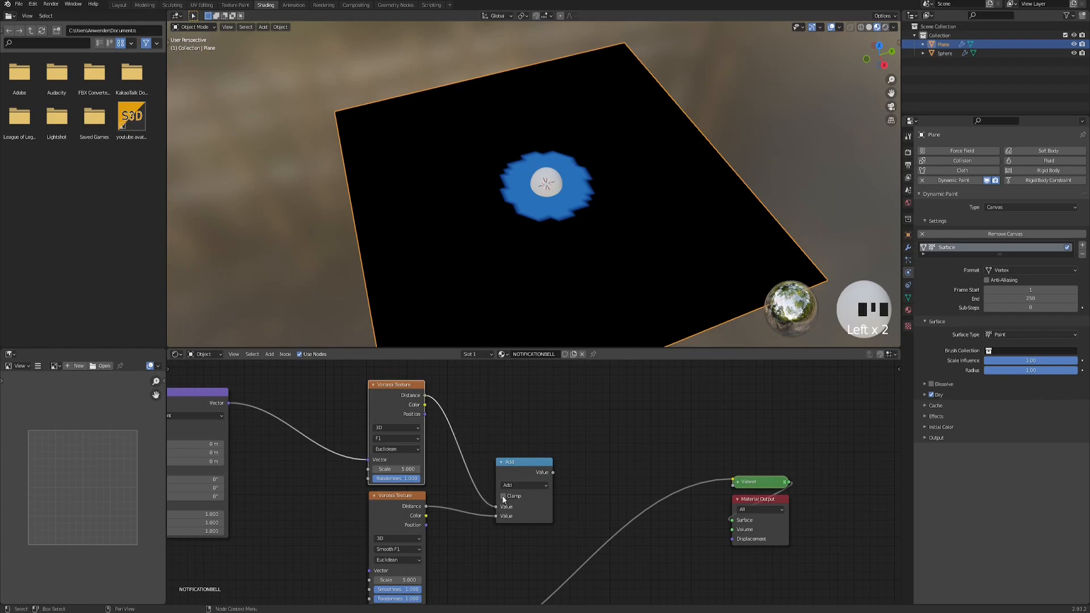
- Set the Math node to Subtract and preview its result on the plane through the Viewer node
left_click(522, 486)
left_click(524, 387)
left_click_drag(517, 476, 513, 455)
left_click(515, 448, "ctrl+shift")
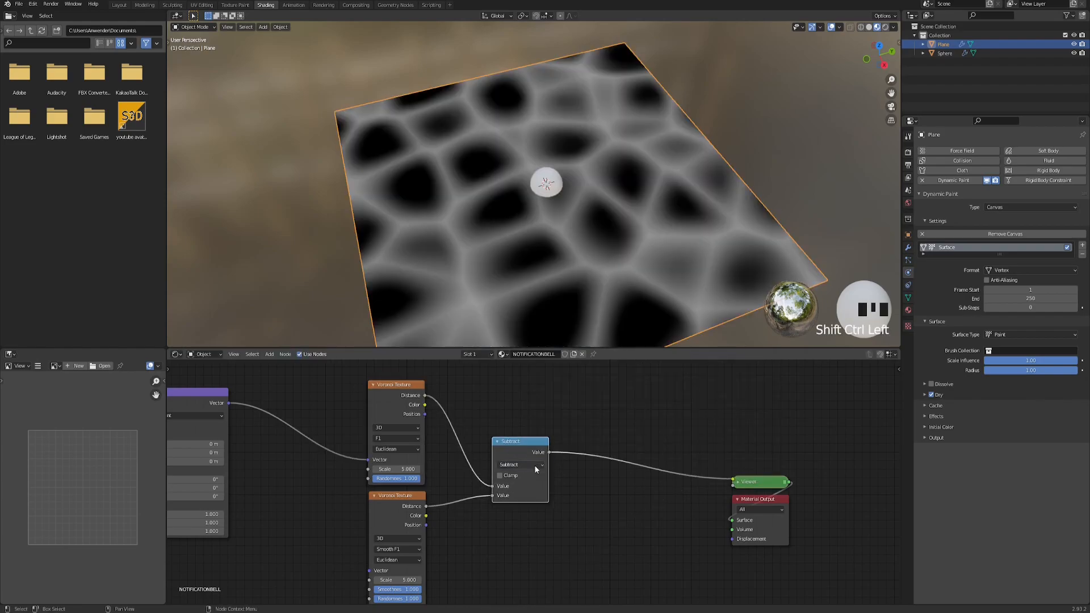
middle_click_drag(566, 244, 550, 261)
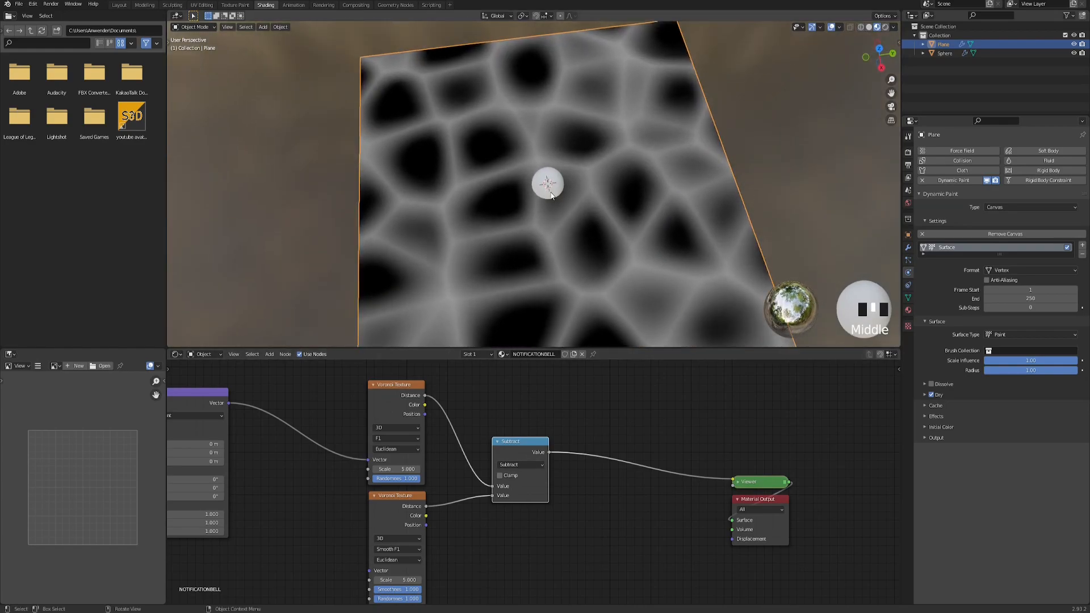
- Connect the Mapping vector to the Smooth F1 Voronoi Texture and drive the Mapping scale with a new Value node set to about 1.69
middle_click_drag(361, 428, 534, 416)
left_click_drag(404, 393, 544, 558)
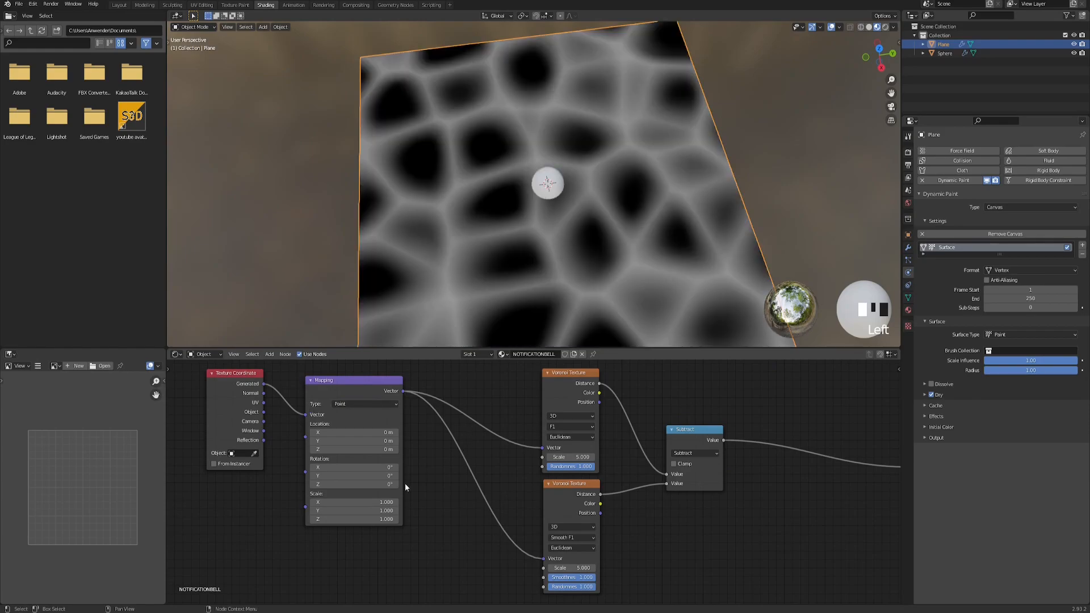
middle_click_drag(174, 522, 268, 511)
key("F3")
type("val")
key("Return")
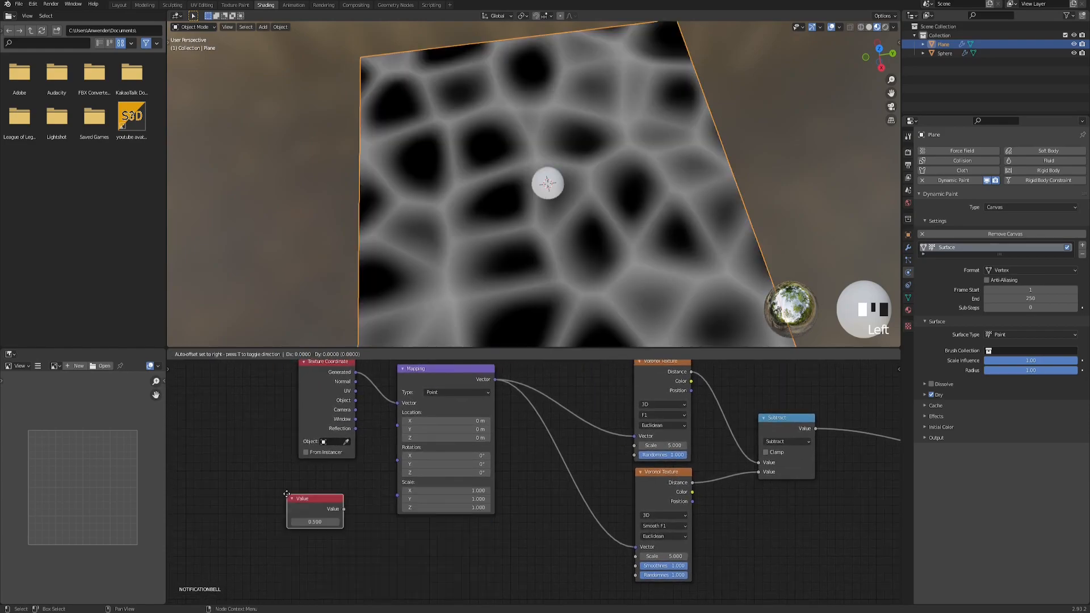
left_click(287, 494)
scroll(300, 521, "up", 1)
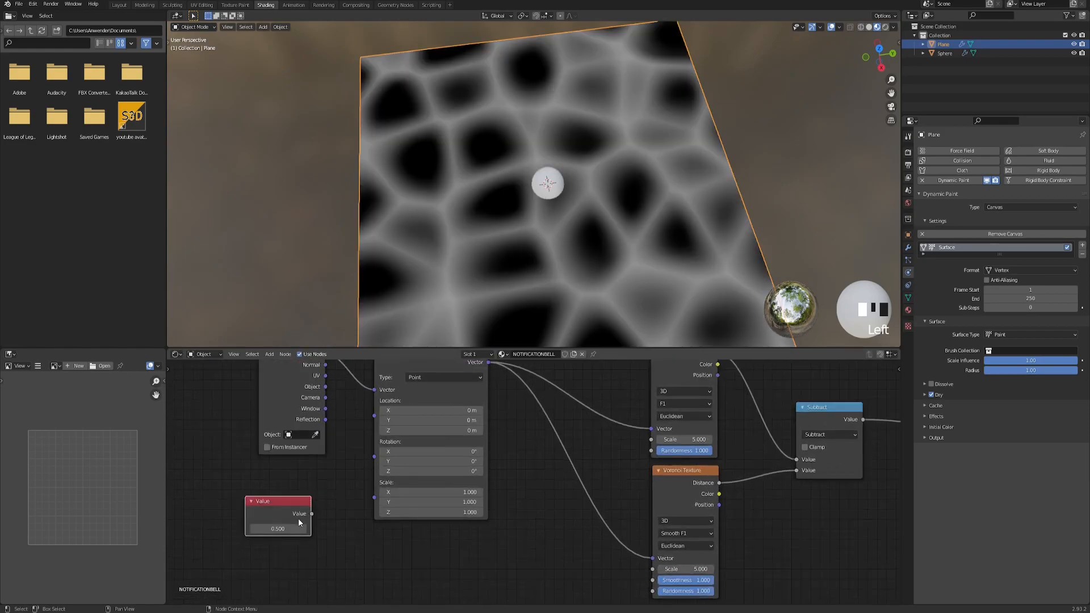
left_click_drag(312, 514, 375, 498)
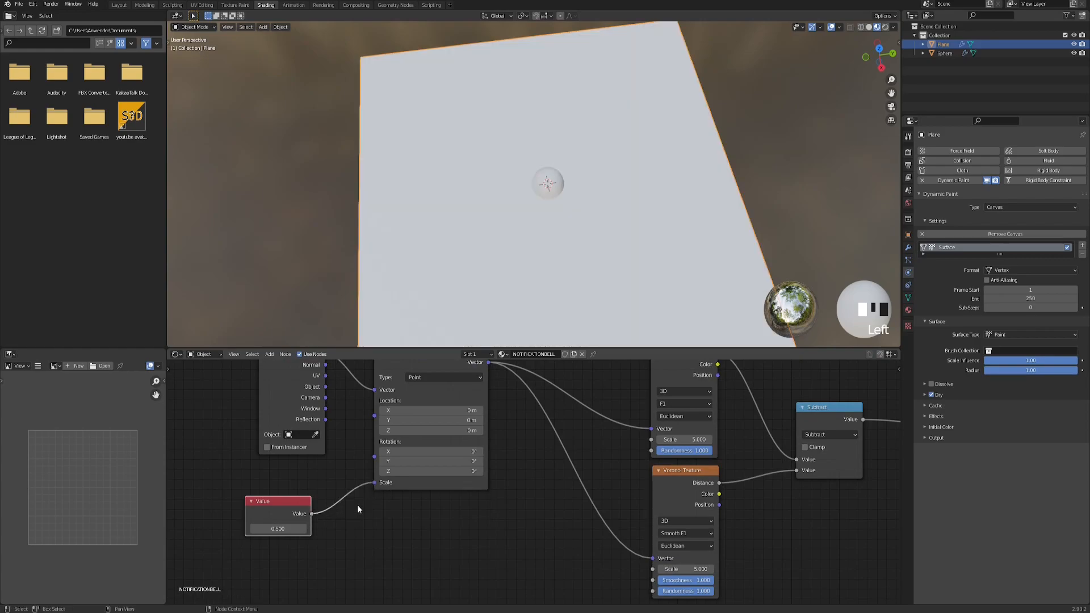
left_click_drag(280, 529, 358, 529, "shift")
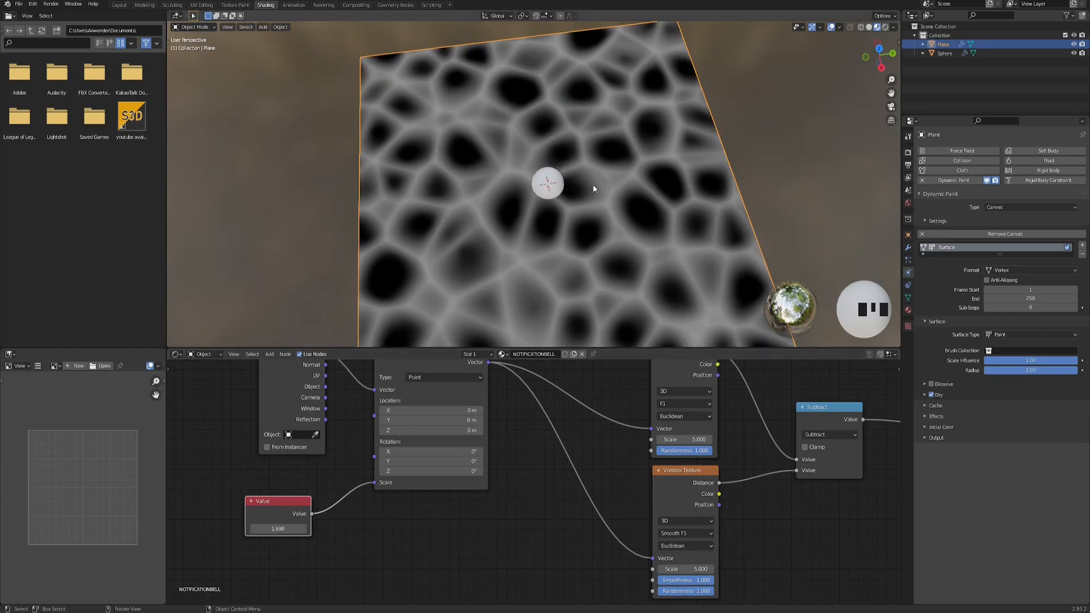
middle_click_drag(595, 183, 599, 154)
- Insert a MixRGB node between the Subtract and Viewer nodes and set its blending mode to Color Burn
middle_click_drag(885, 406, 498, 443)
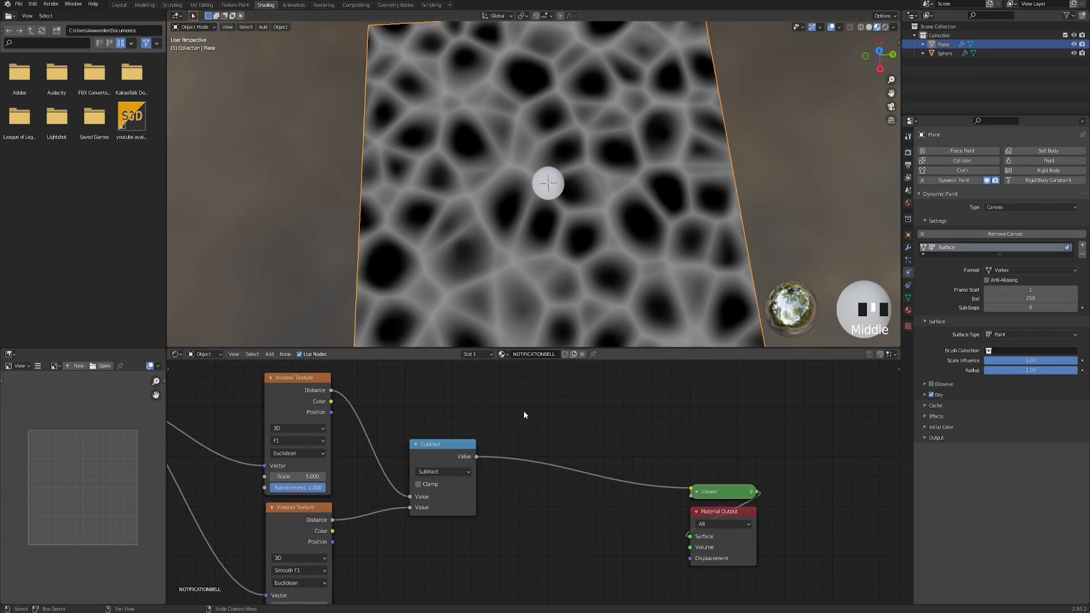
key("F3")
type("mi")
key("Return")
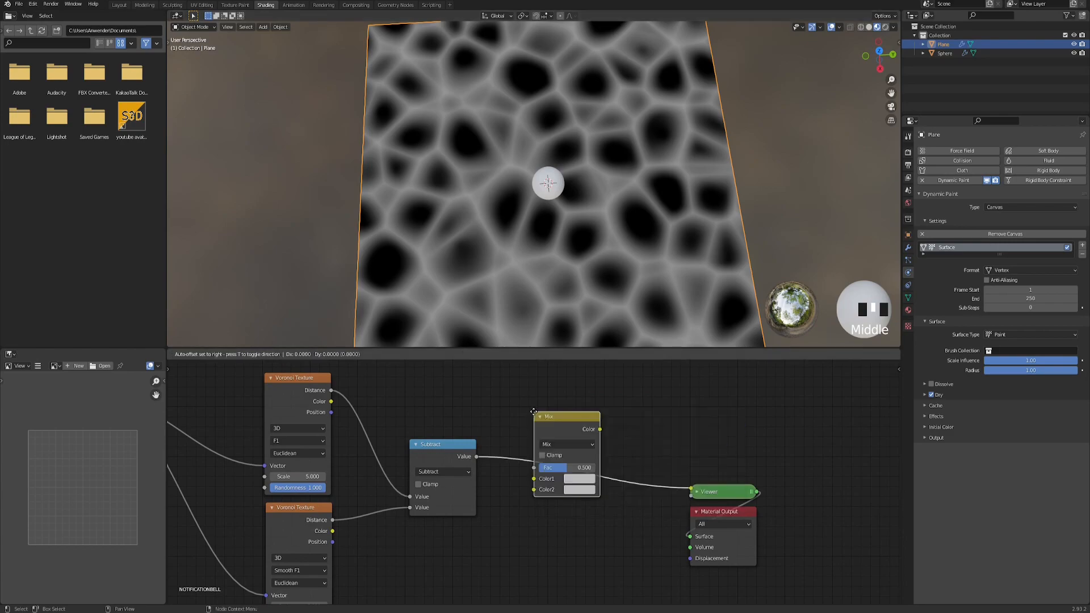
left_click(518, 416)
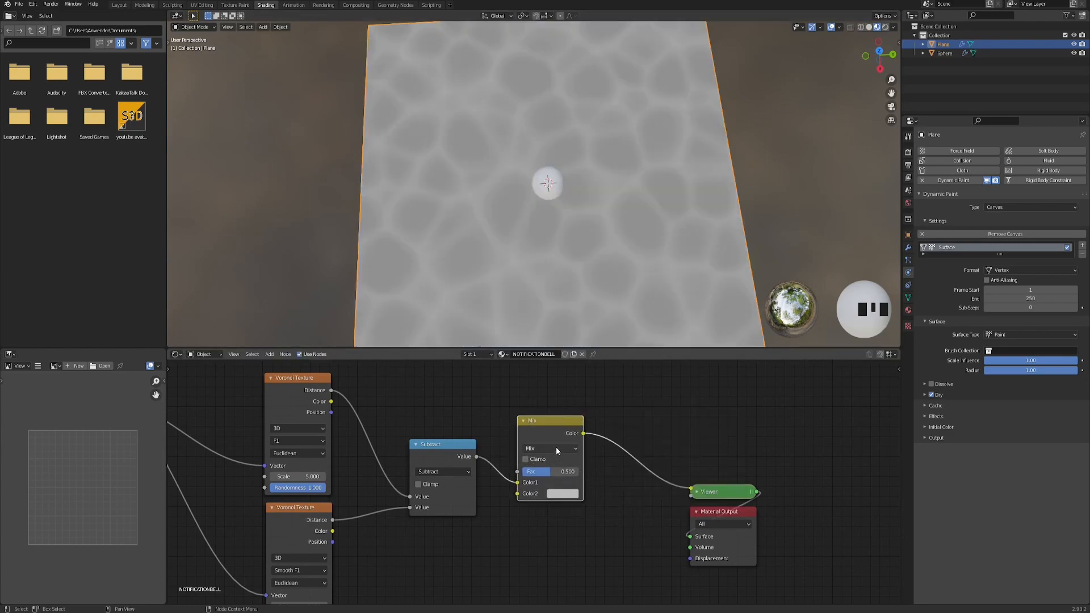
left_click(557, 448)
left_click(544, 398)
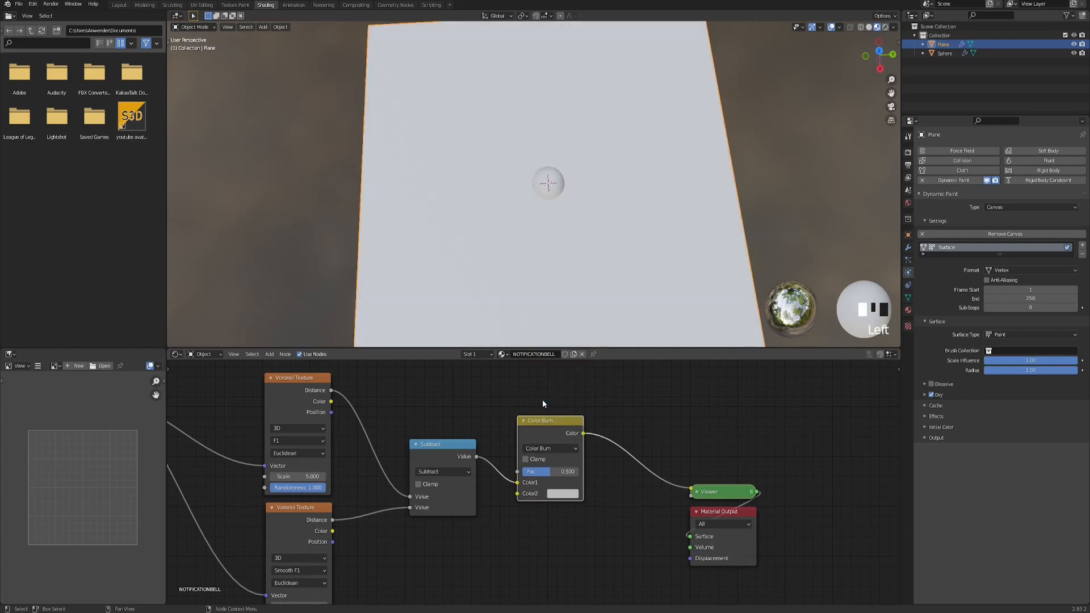
- Set the Color Burn node's Color2 to black and its factor to 0.058
left_click(560, 494)
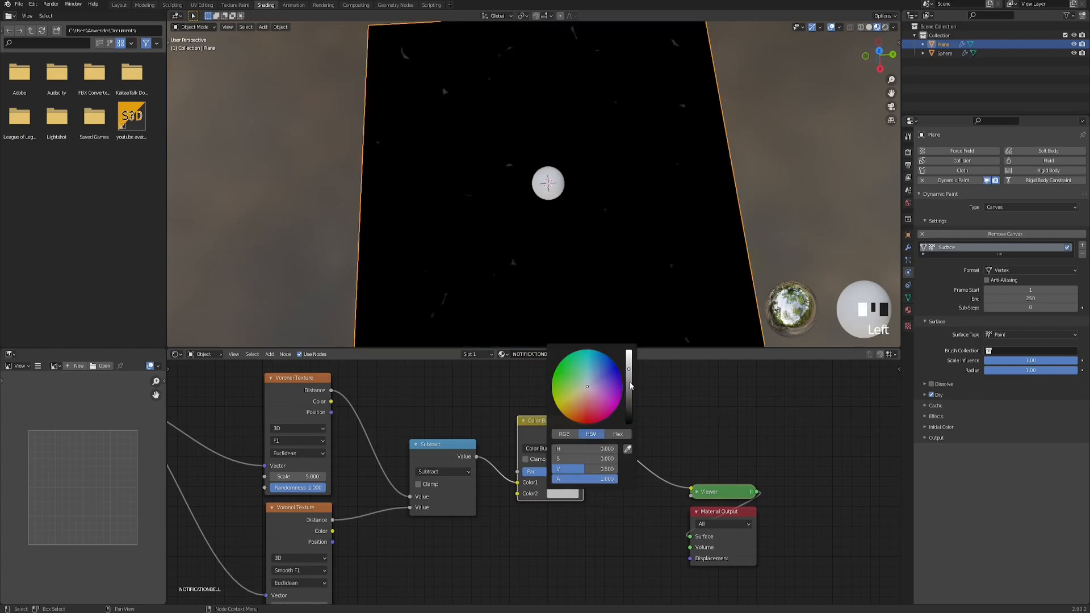
left_click_drag(629, 386, 628, 424)
left_click_drag(549, 477, 528, 472)
- Move the Viewer and Material Output nodes together farther away from the Color Burn node
middle_click_drag(688, 417, 588, 392)
left_click_drag(629, 439, 701, 525)
key("g")
left_click(866, 533)
- Duplicate the Color Burn node onto its link to the Viewer and set the copy's blending mode to Color Dodge
left_click(540, 480)
left_click(444, 410)
key("shift+d")
left_click(569, 424)
left_click(569, 423)
left_click(574, 420)
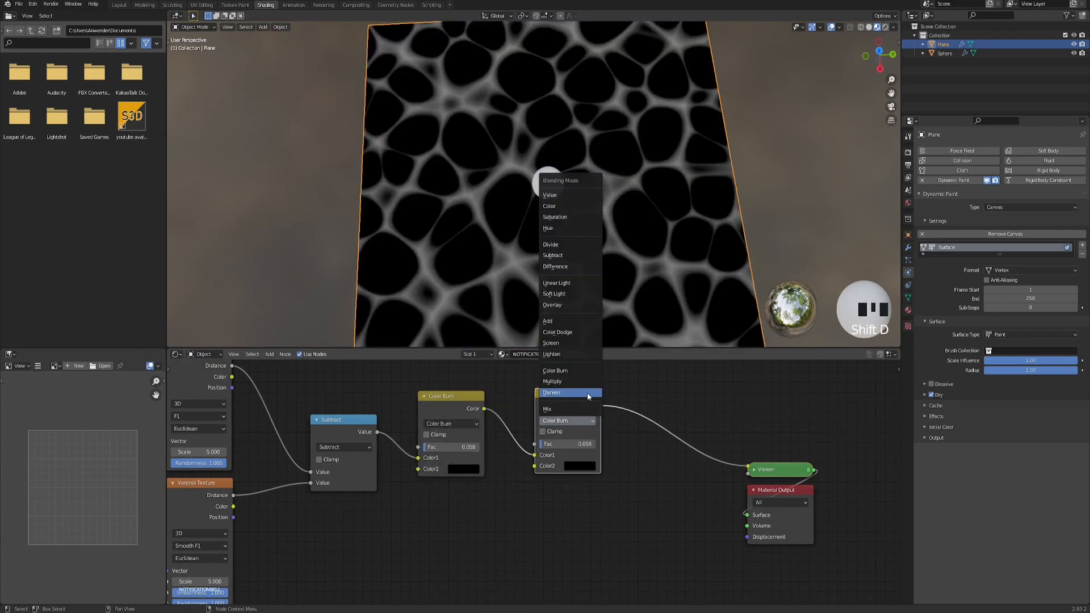
left_click(570, 333)
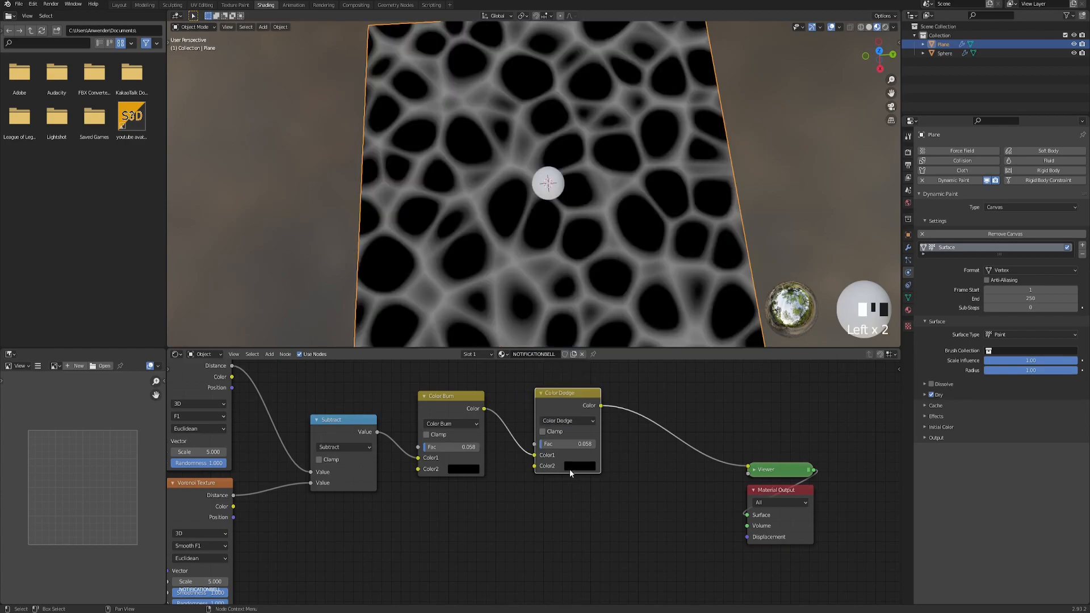
- Set the Color Dodge node's Color2 to white and its factor to 1.000
left_click(574, 466)
left_click_drag(651, 348, 645, 321)
left_click_drag(548, 443, 595, 443)
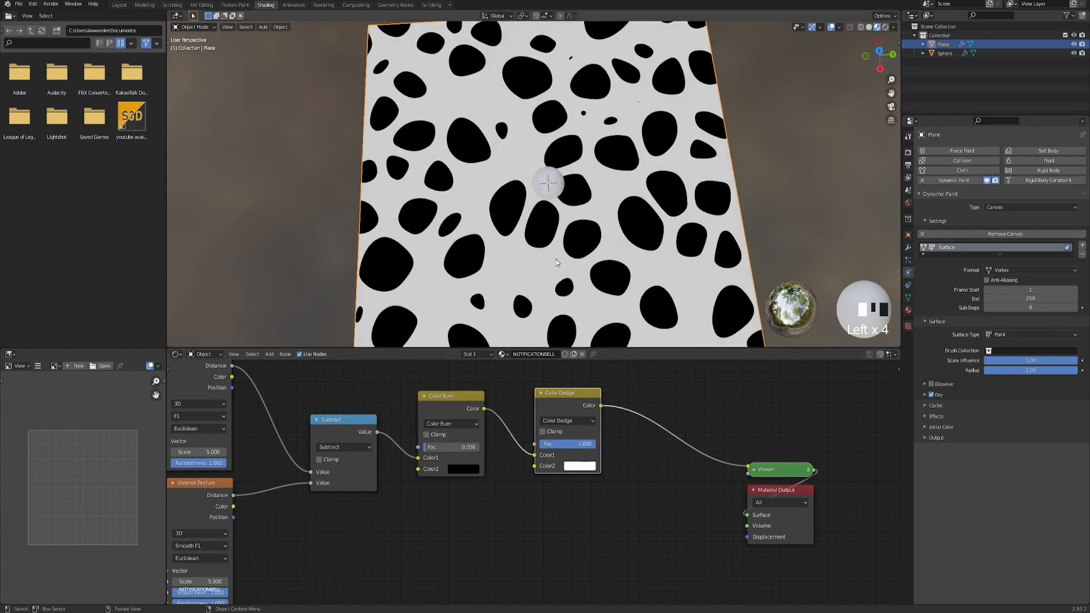
scroll(589, 198, "up", 1)
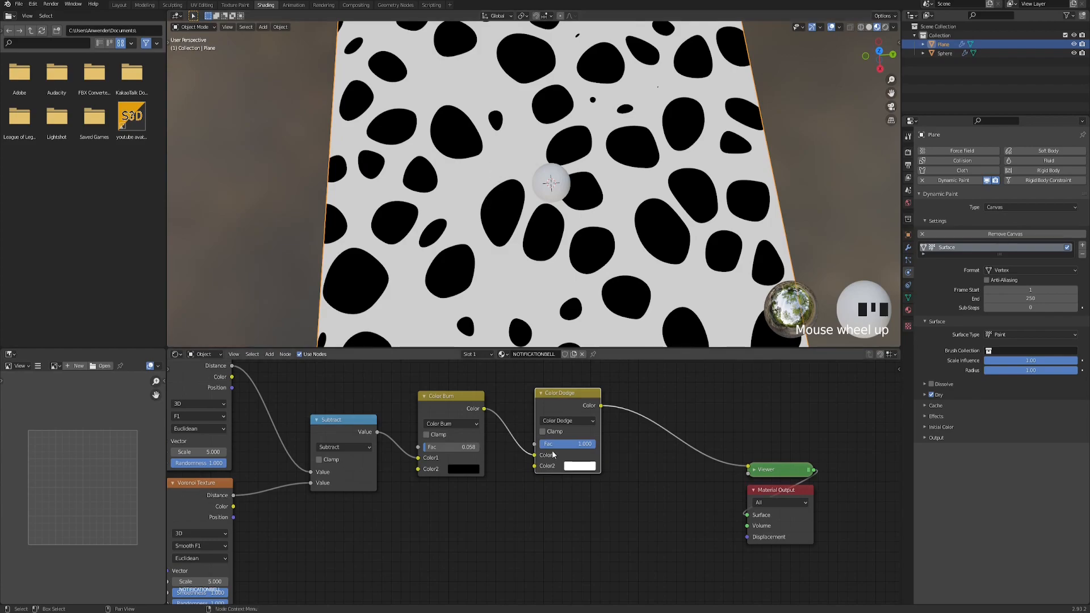
- Lower the Color Dodge factor to 0.642 and raise the Color Burn factor to 0.100 to thin the arc lines
mouse_move(586, 446)
left_mouse_down()
mouse_move(544, 446)
mouse_move(576, 444)
left_mouse_up()
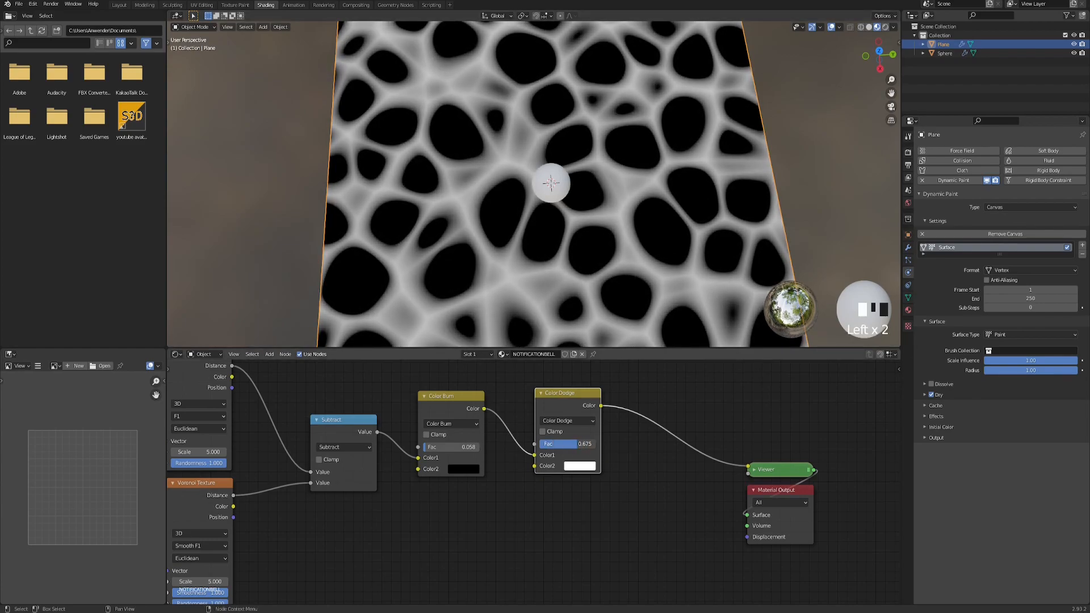
left_click_drag(446, 453, 469, 447, "shift")
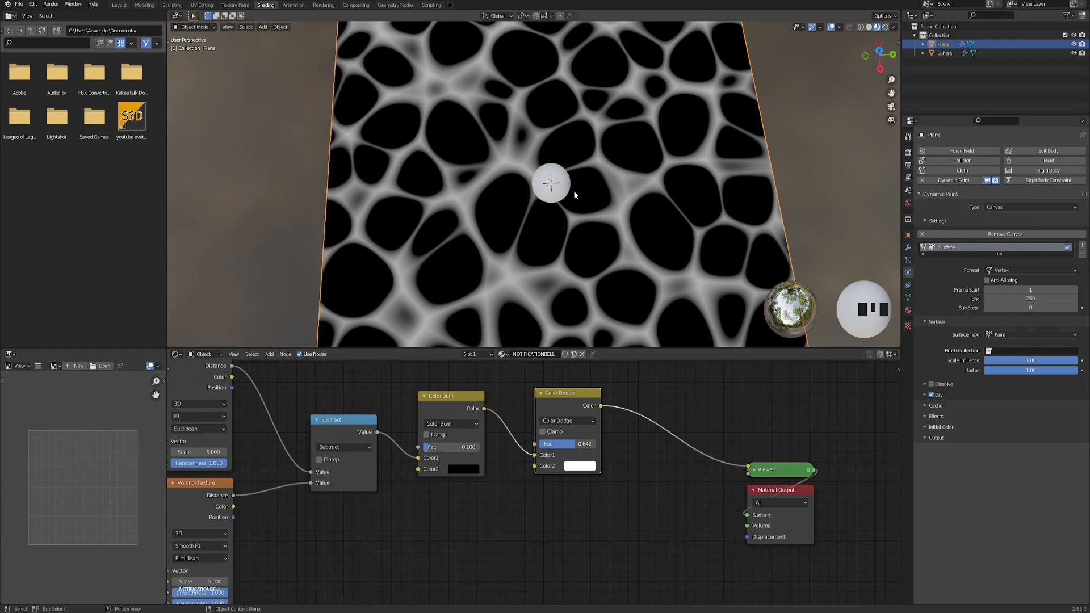
scroll(540, 253, "down", 2)
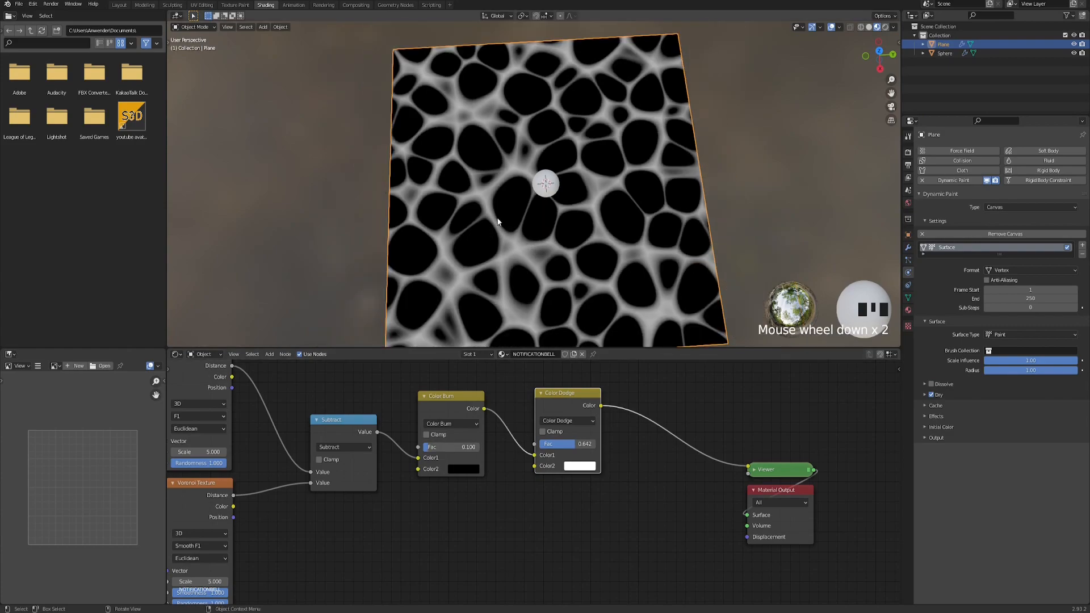
scroll(617, 223, "up", 1)
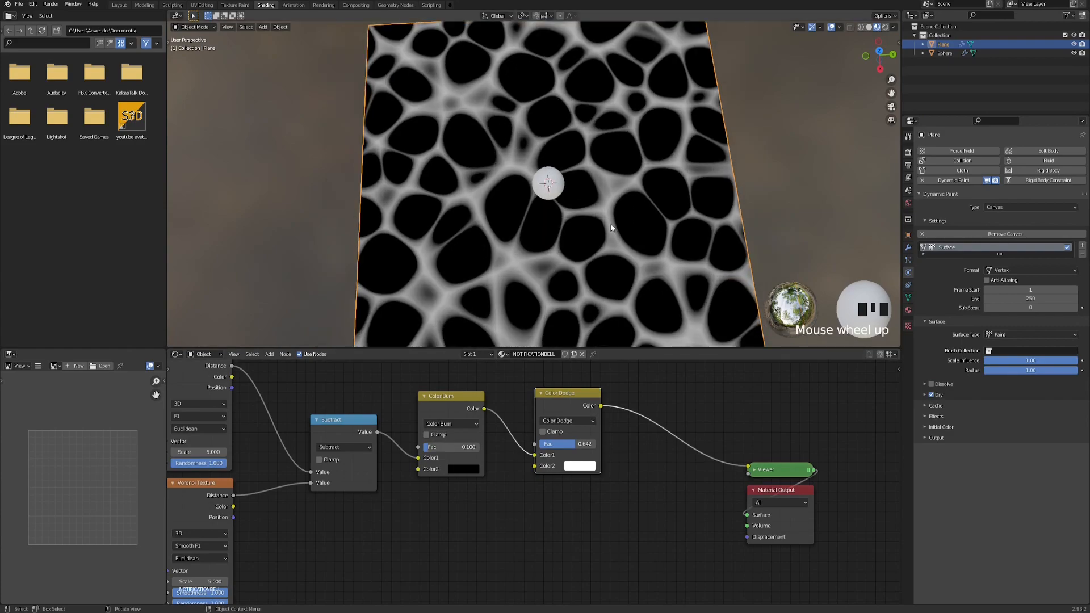
scroll(656, 214, "down", 1)
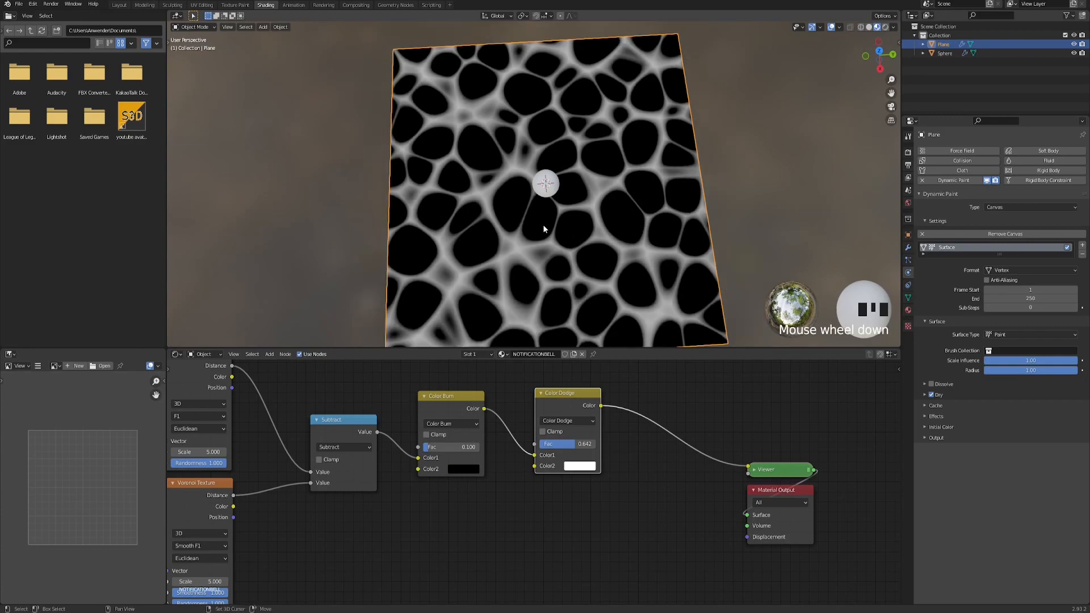
scroll(532, 210, "down", 1)
scroll(548, 188, "down", 1)
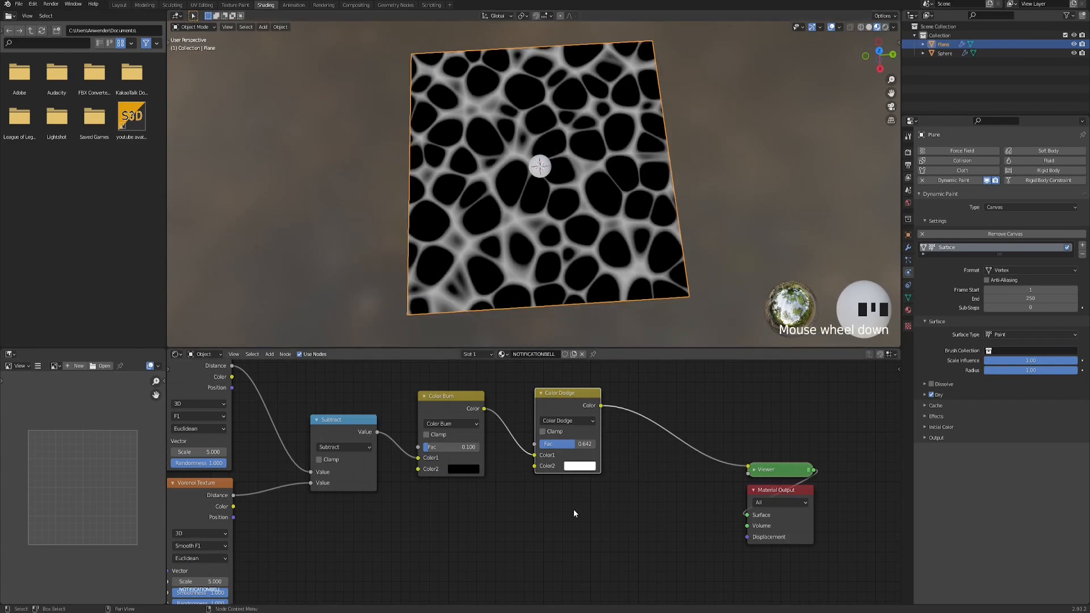
- Set the Value node driving the Mapping scale to 1.750
middle_click_drag(356, 565, 694, 493)
middle_click_drag(307, 524, 543, 489)
middle_click_drag(431, 481, 448, 563)
left_click_drag(380, 513, 440, 513, "shift")
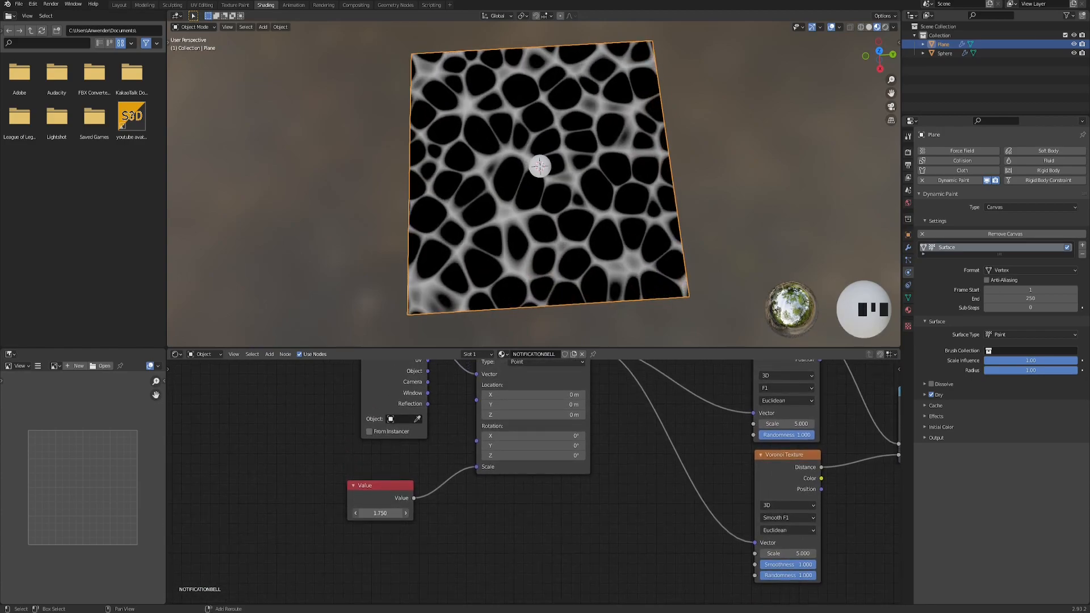
- Move the Texture Coordinate, Mapping and Value nodes together farther away from the two Voronoi Texture nodes
middle_click_drag(662, 436, 304, 470)
scroll(304, 470, "down", 1)
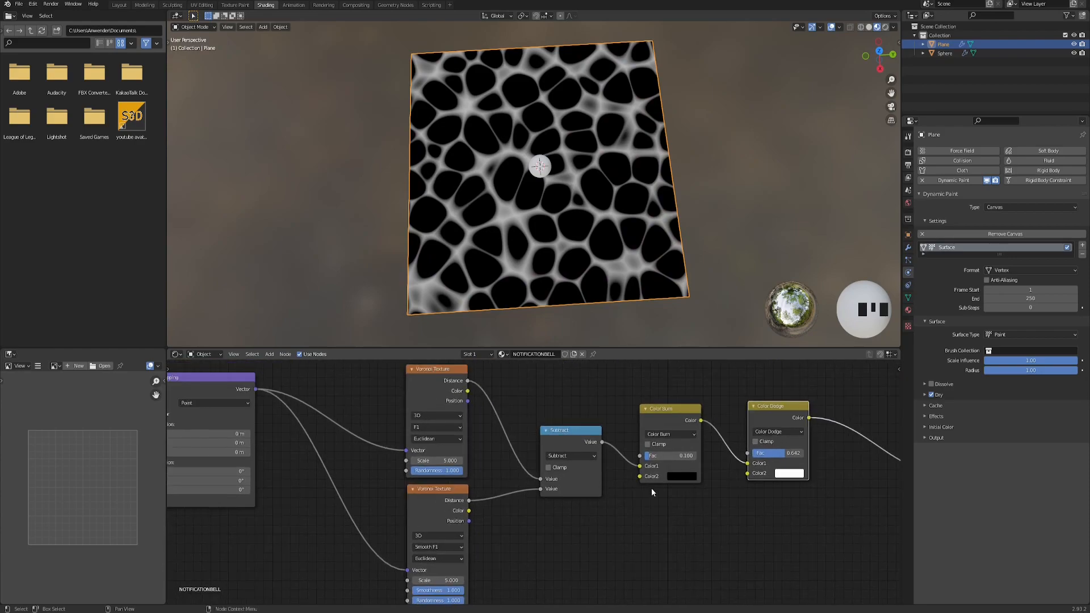
middle_click_drag(704, 494, 686, 494)
scroll(686, 493, "down", 4)
middle_click_drag(328, 472, 572, 469)
left_click_drag(350, 367, 525, 558)
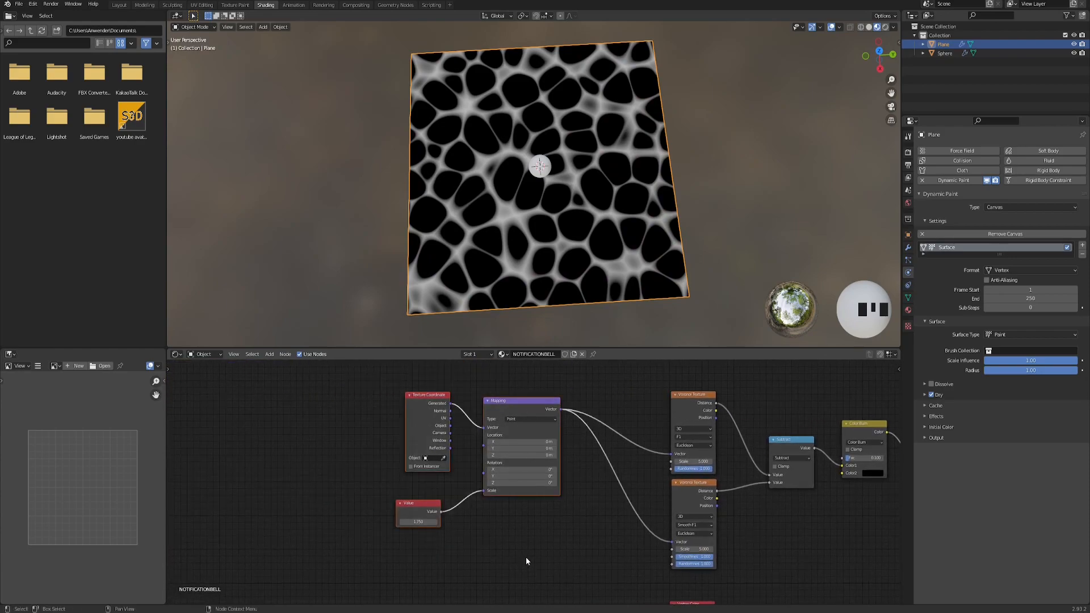
left_click_drag(491, 495, 317, 495)
scroll(589, 446, "up", 1)
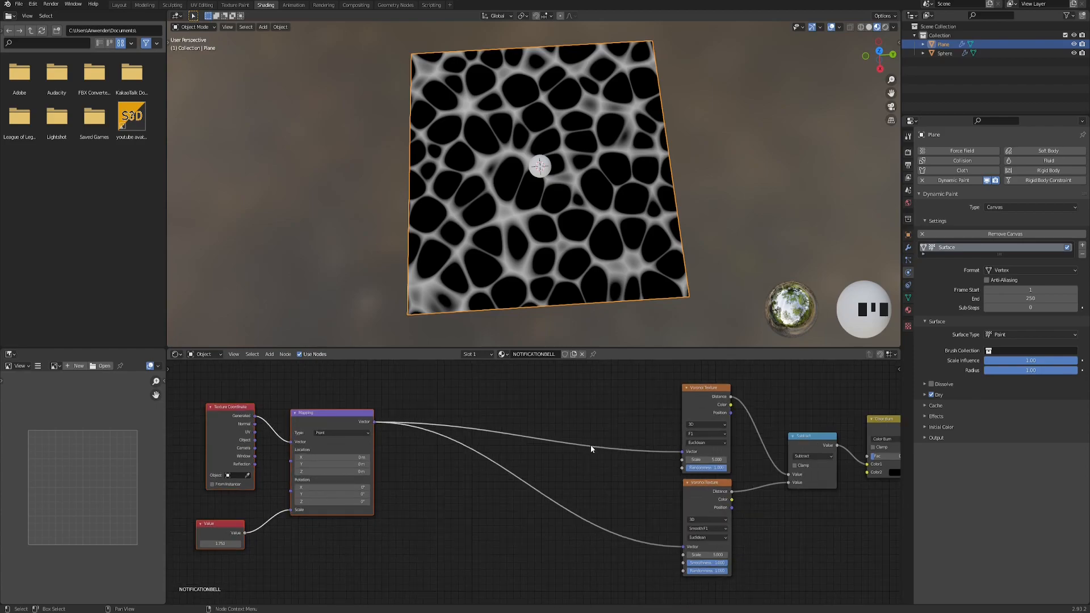
- Add a MixRGB node in the free space between the Mapping node and the Voronoi Textures, leaving it unconnected
scroll(514, 154, "up", 4)
middle_click_drag(527, 127, 569, 187, "shift")
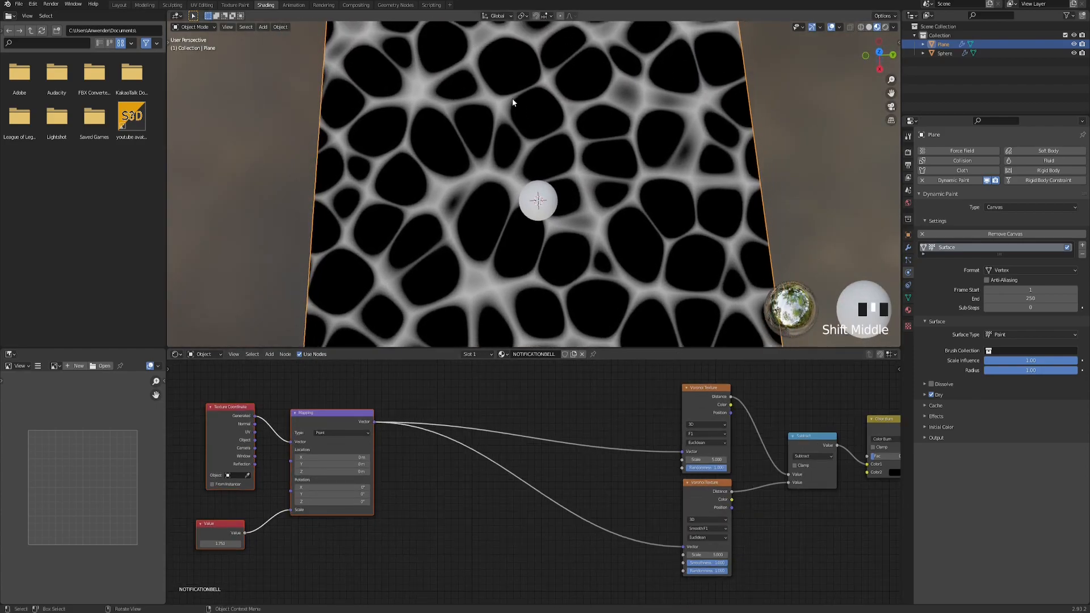
left_click(472, 535)
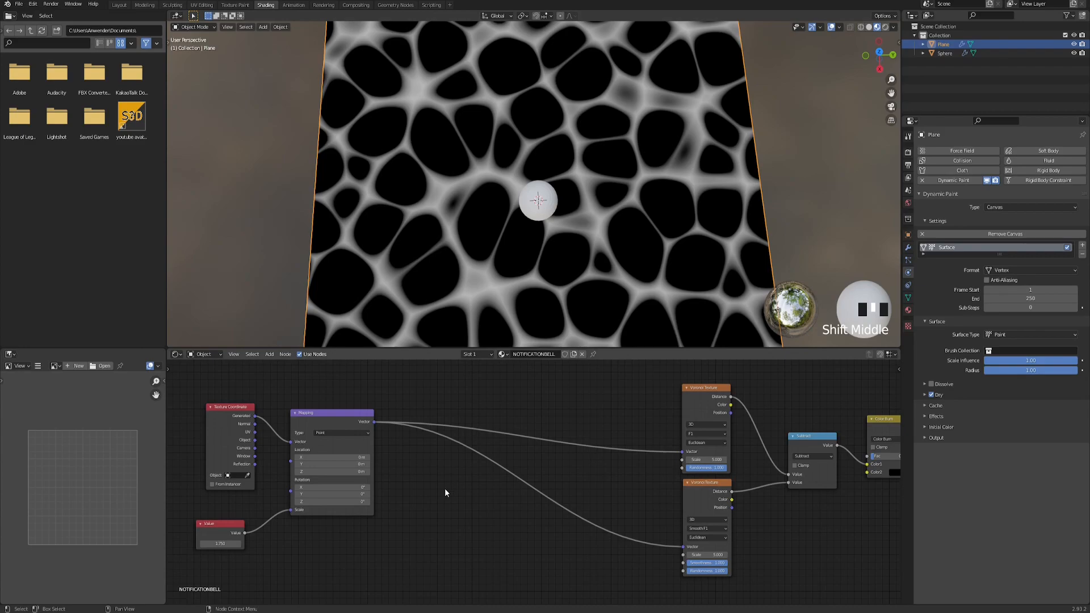
key("F3")
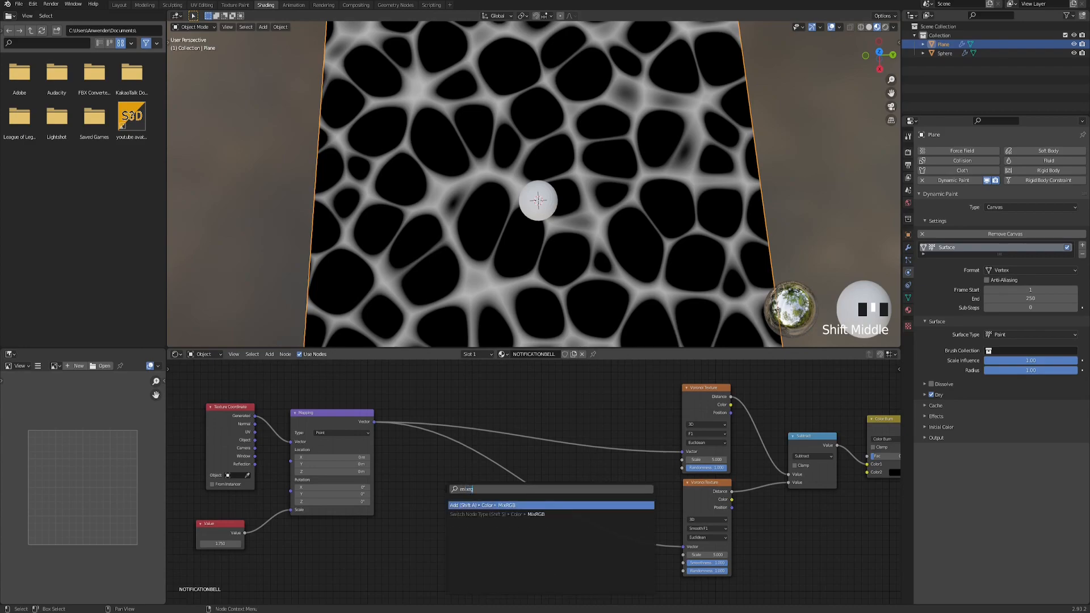
key("Return")
left_click(414, 464)
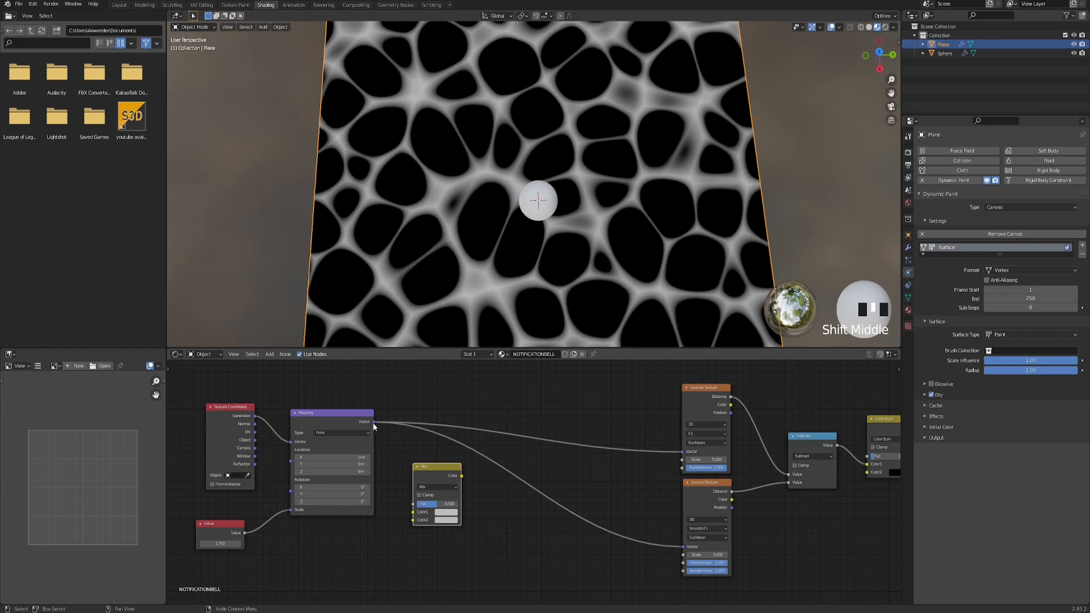
- Route the Mapping vector through the Mix node's Color1 input and feed the Mix color output to both Voronoi Textures
left_click_drag(374, 423, 464, 478, "ctrl")
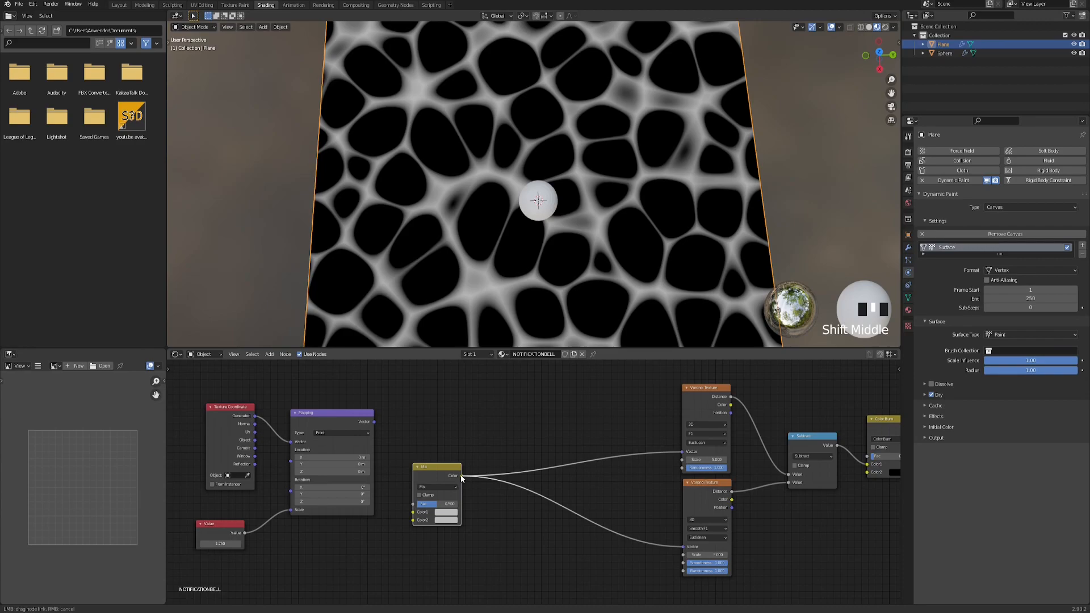
mouse_move(462, 477)
left_mouse_down("ctrl")
mouse_move(456, 425)
mouse_move(467, 422)
left_mouse_up("ctrl")
scroll(366, 428, "up", 1)
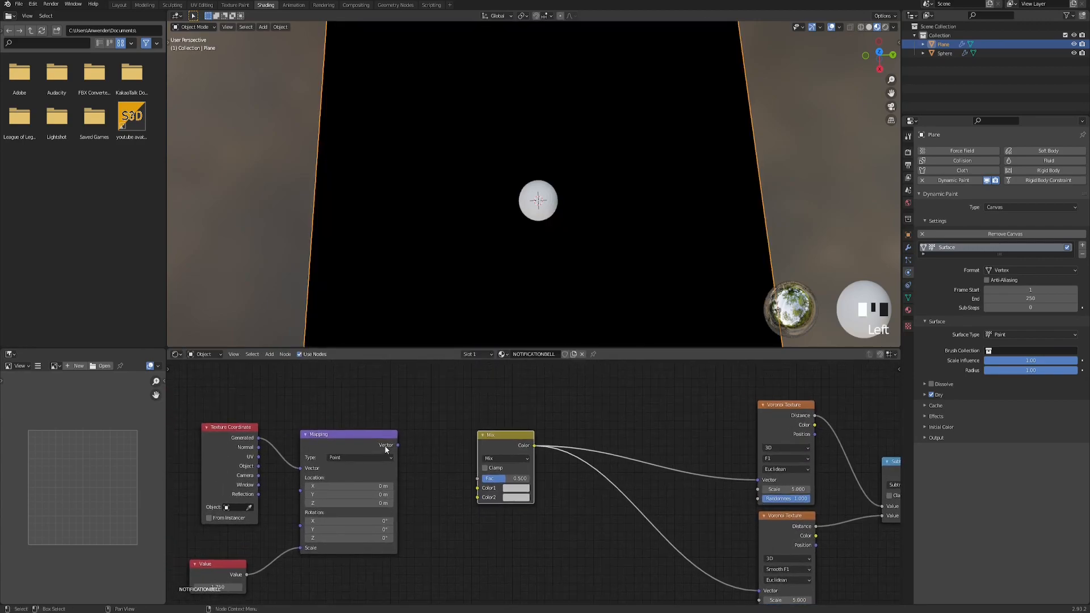
left_click_drag(396, 446, 477, 487)
scroll(455, 506, "down", 2, "shift")
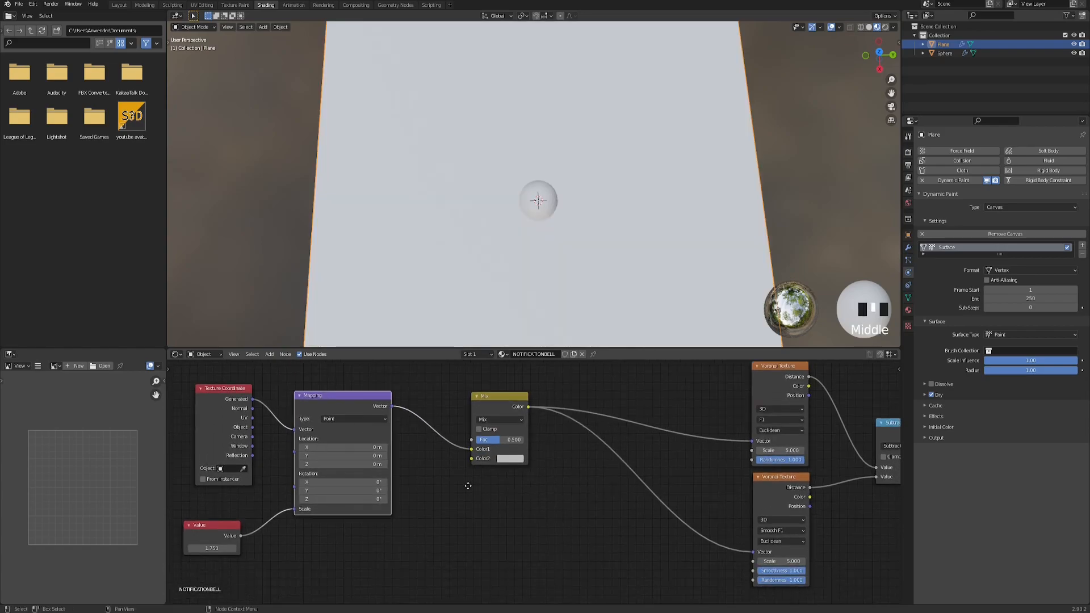
- Add a Noise Texture node near the Mix node and connect its Color output to the Mix node's Color2 input
key("F3")
type("noise")
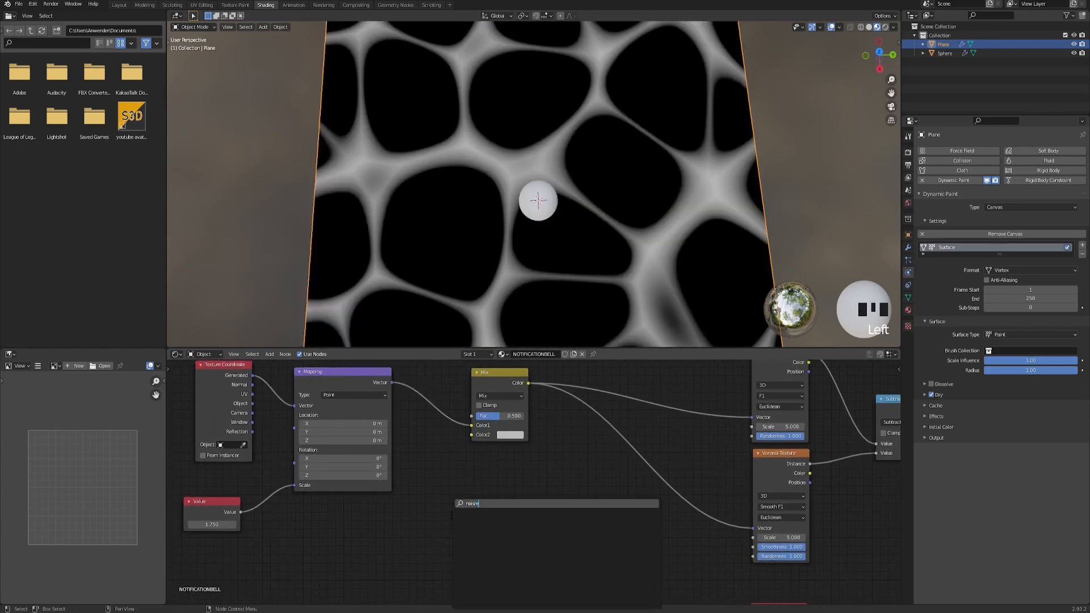
key("Down")
key("Return")
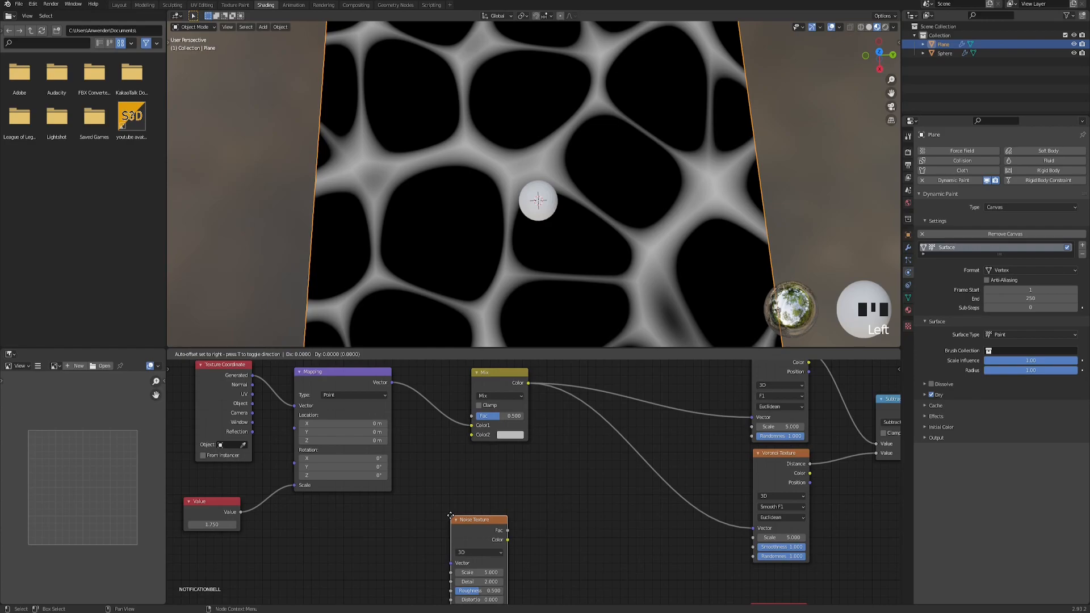
left_click_drag(478, 494, 536, 396)
- Set the Mix node's blending mode to Linear Light and its factor to 0.150
left_click(534, 406)
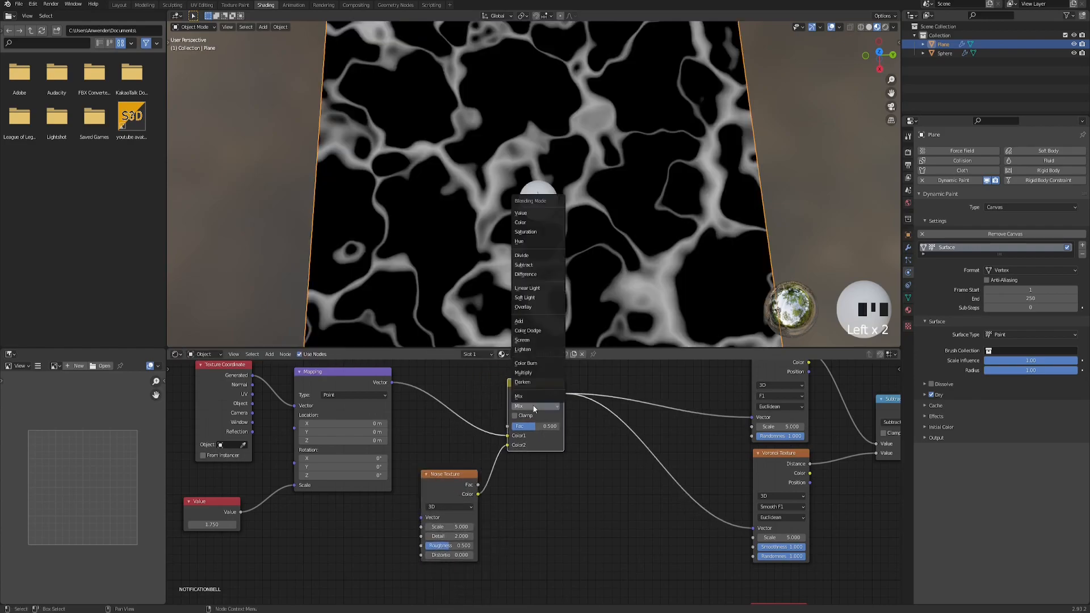
left_click(534, 288)
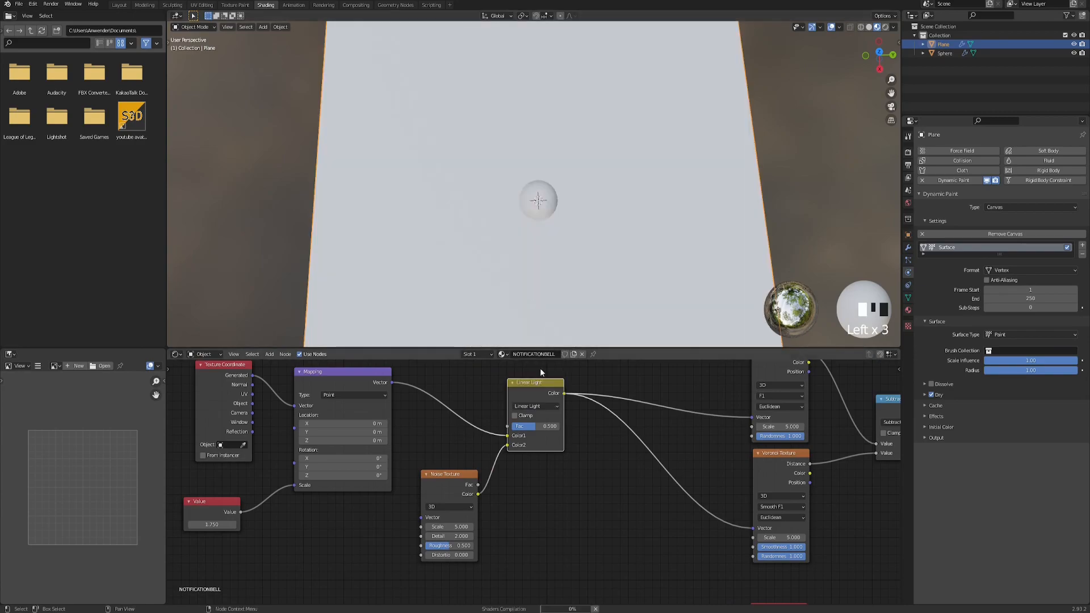
middle_click_drag(570, 502, 606, 504)
left_click_drag(571, 428, 555, 430)
right_click(555, 428)
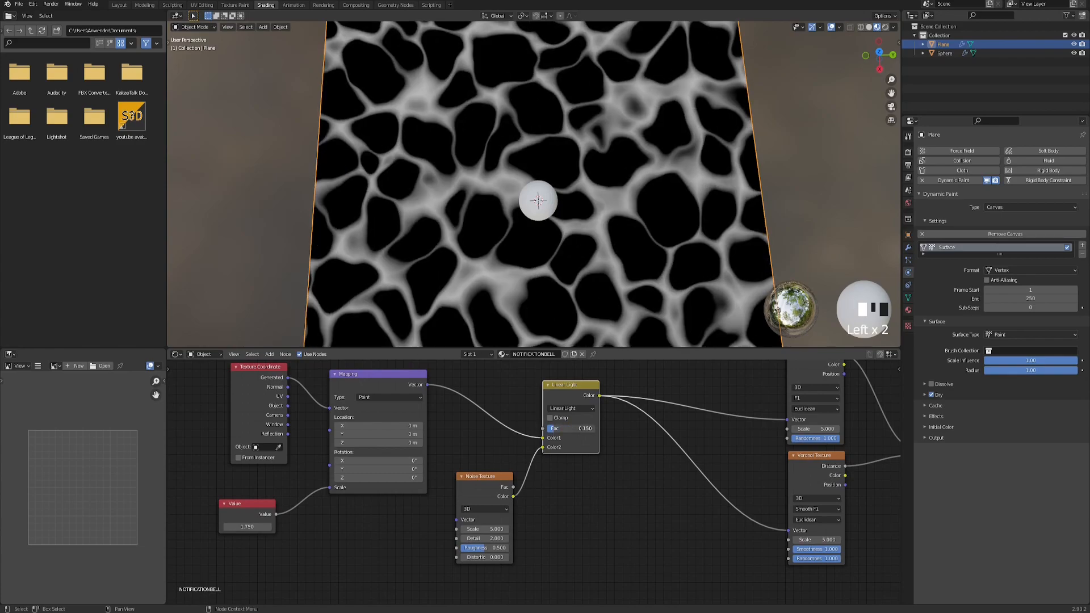
- Reduce the Noise Texture's roughness to 0.000
middle_click_drag(563, 530, 573, 513)
scroll(517, 540, "up", 2)
left_click_drag(501, 539, 475, 538)
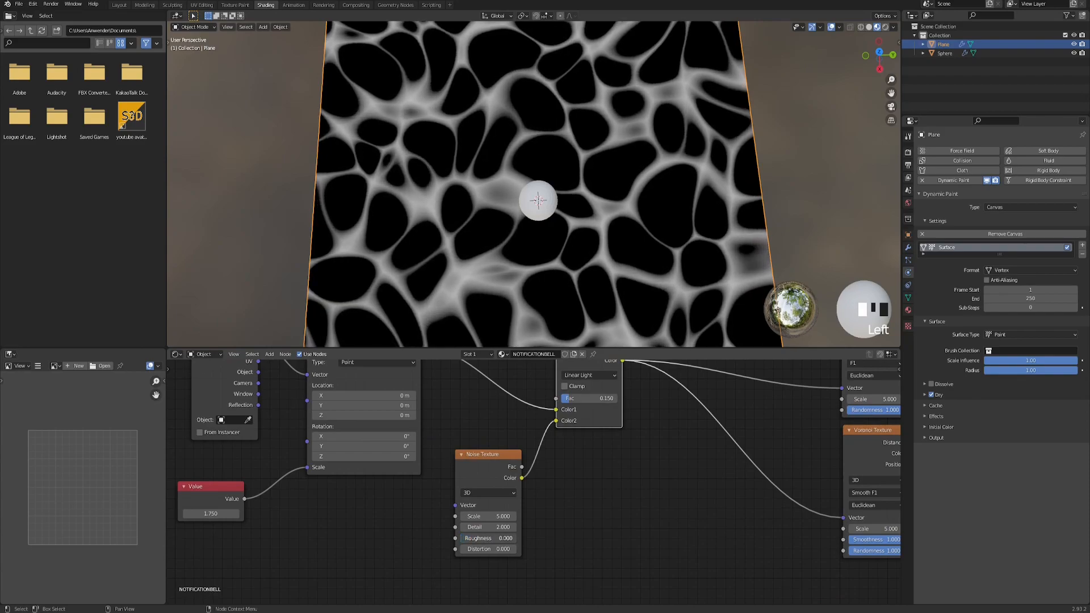
- Examine the distorted arc pattern on the plane from different distances and angles
scroll(475, 538, "down", 1)
middle_click_drag(504, 500, 475, 513)
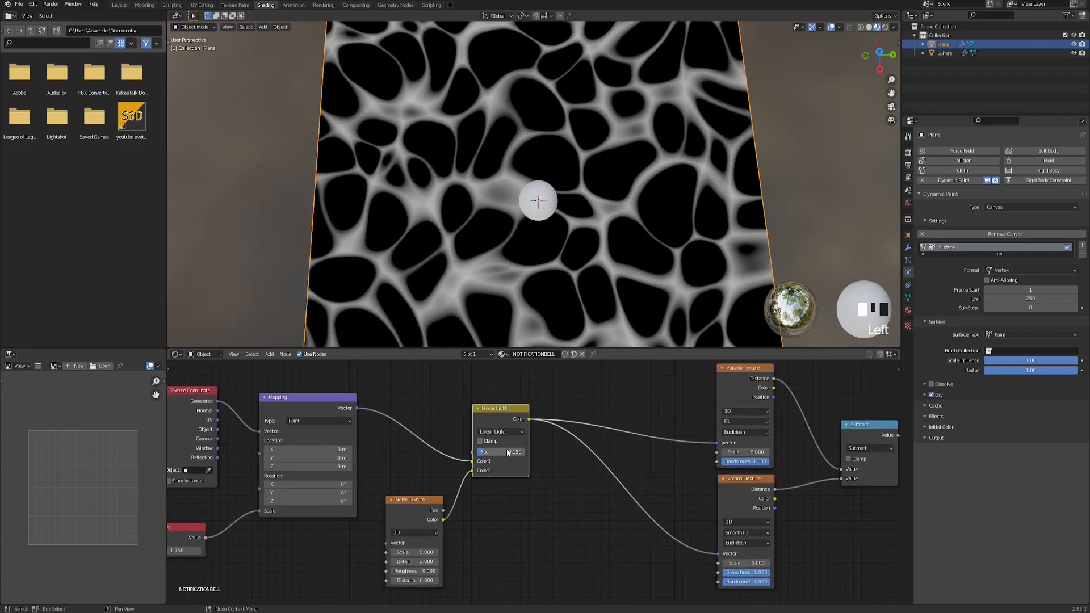
scroll(534, 170, "down", 5)
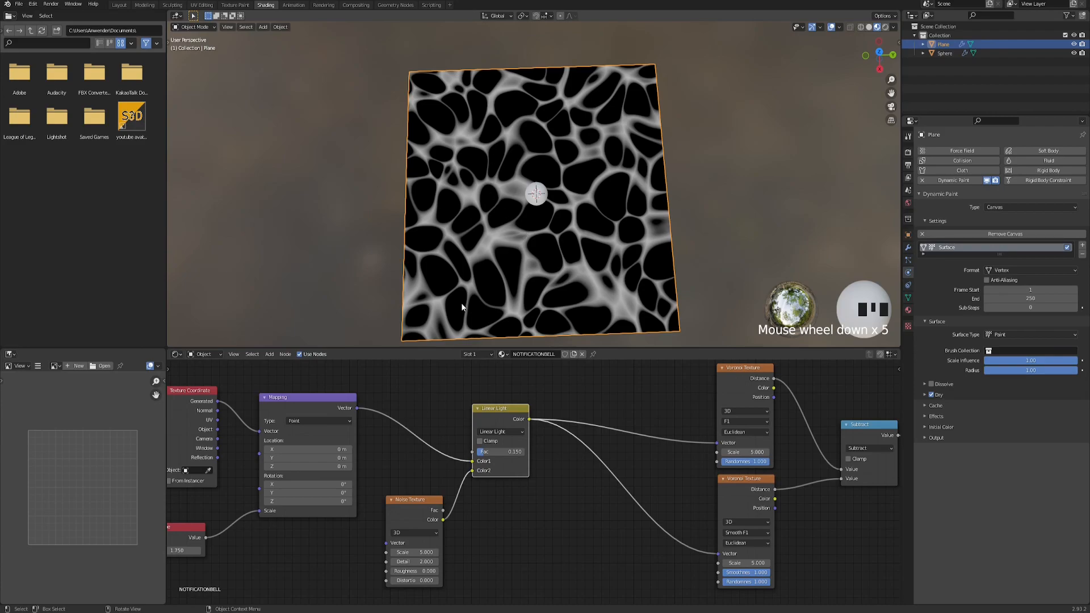
scroll(516, 260, "up", 3)
scroll(591, 233, "up", 3)
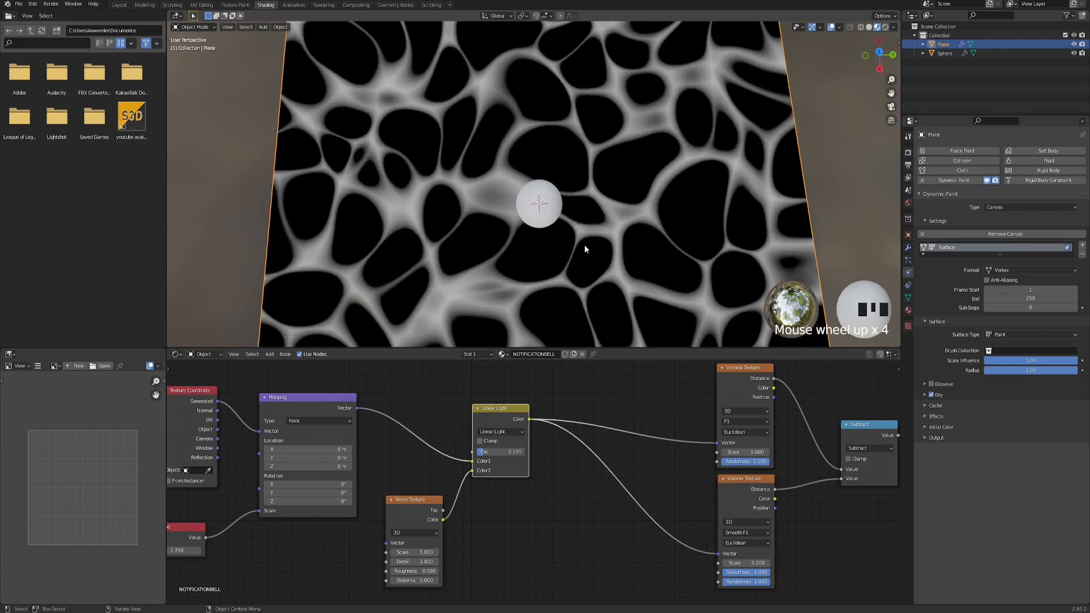
scroll(449, 278, "down", 3)
scroll(397, 258, "up", 2)
middle_click_drag(387, 255, 519, 253)
scroll(519, 248, "down", 2)
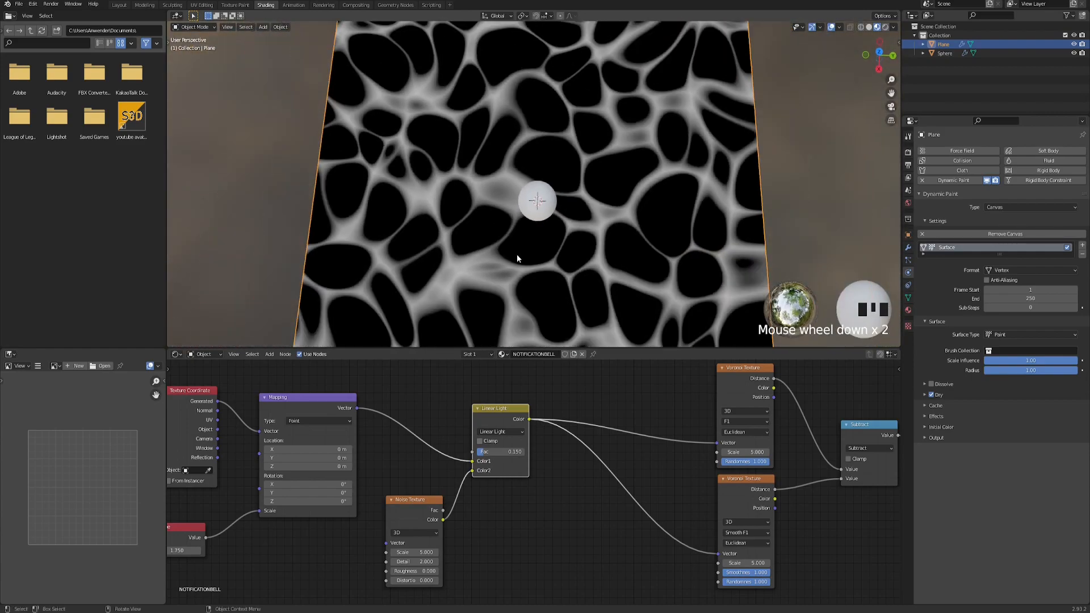
scroll(506, 454, "down", 2)
- Raise the Noise Texture's distortion to 0.430
middle_click_drag(506, 454, 541, 452)
scroll(539, 248, "down", 1)
middle_click_drag(524, 530, 524, 500)
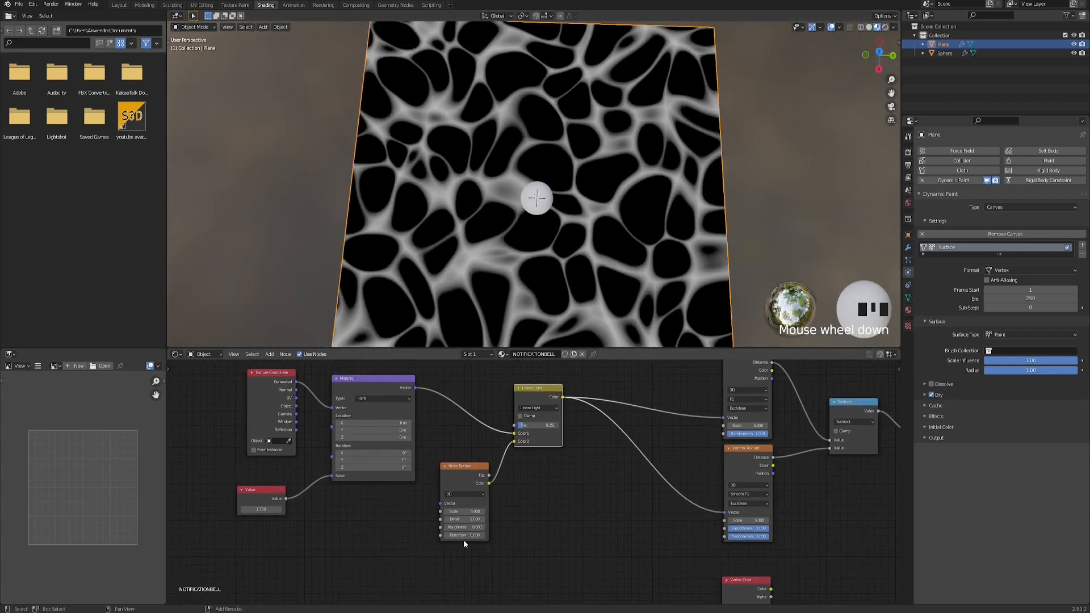
left_click_drag(455, 537, 479, 536, "shift")
- Duplicate the Linear Light and Noise Texture nodes together and place the copies between the originals and the Voronoi Textures
middle_click_drag(505, 494, 467, 511)
left_click_drag(408, 387, 500, 519)
key("shift+d")
scroll(488, 441, "up", 1)
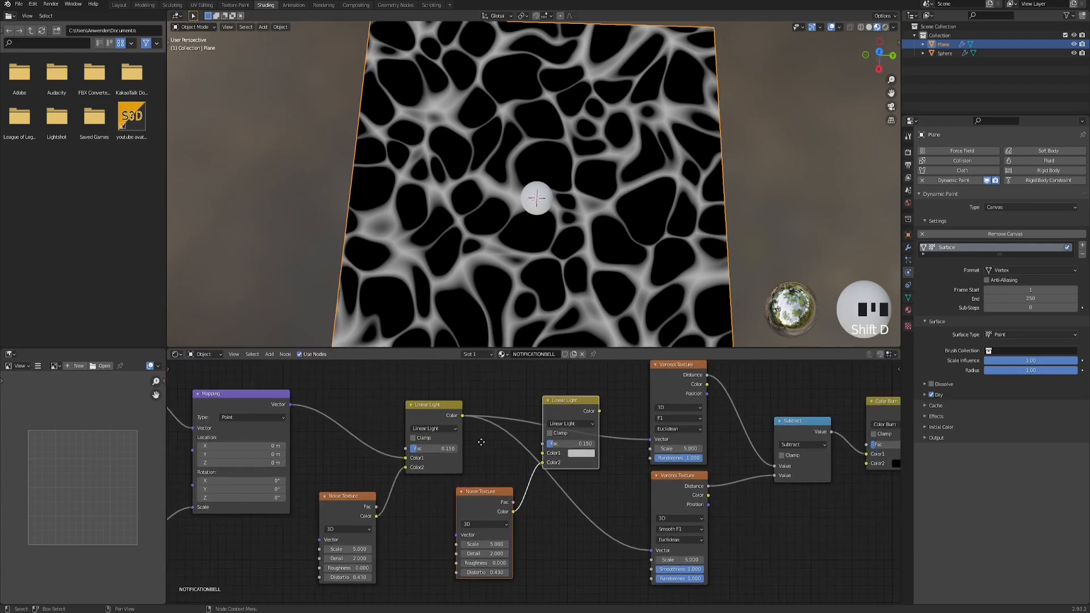
left_click(488, 440)
- Chain the first Linear Light into the second one's Color1 input and feed the second's output to both Voronoi Textures
middle_click_drag(489, 441, 414, 461)
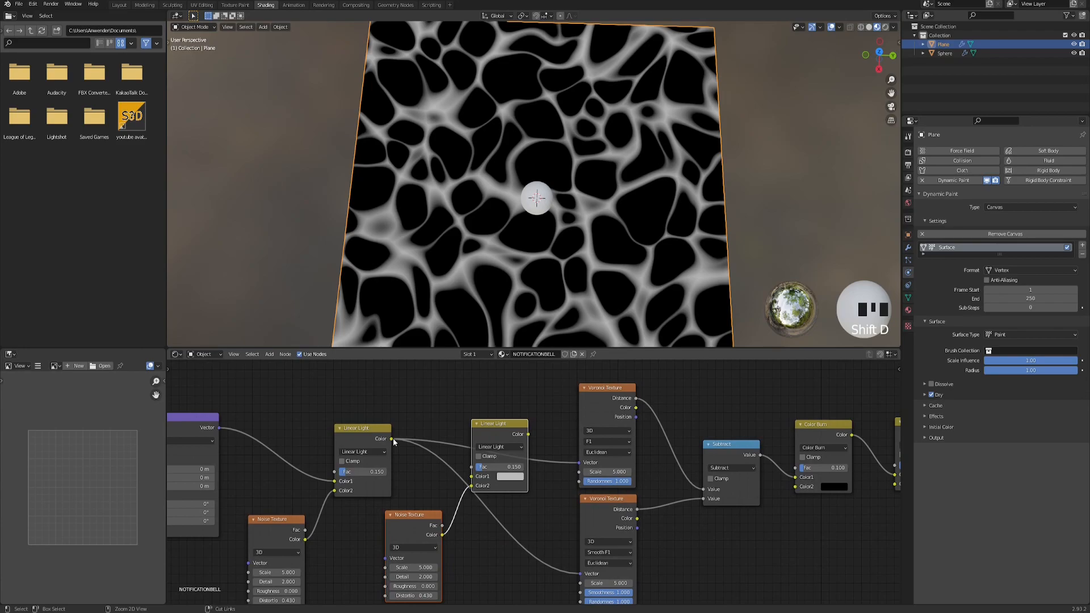
left_click_drag(393, 438, 529, 434, "ctrl")
middle_click_drag(411, 470, 453, 467)
left_click_drag(434, 437, 514, 474)
- Set the second Noise Texture's scale to 30 and lower the second Linear Light's factor to 0.034
middle_click_drag(514, 475, 564, 429)
left_click(508, 520)
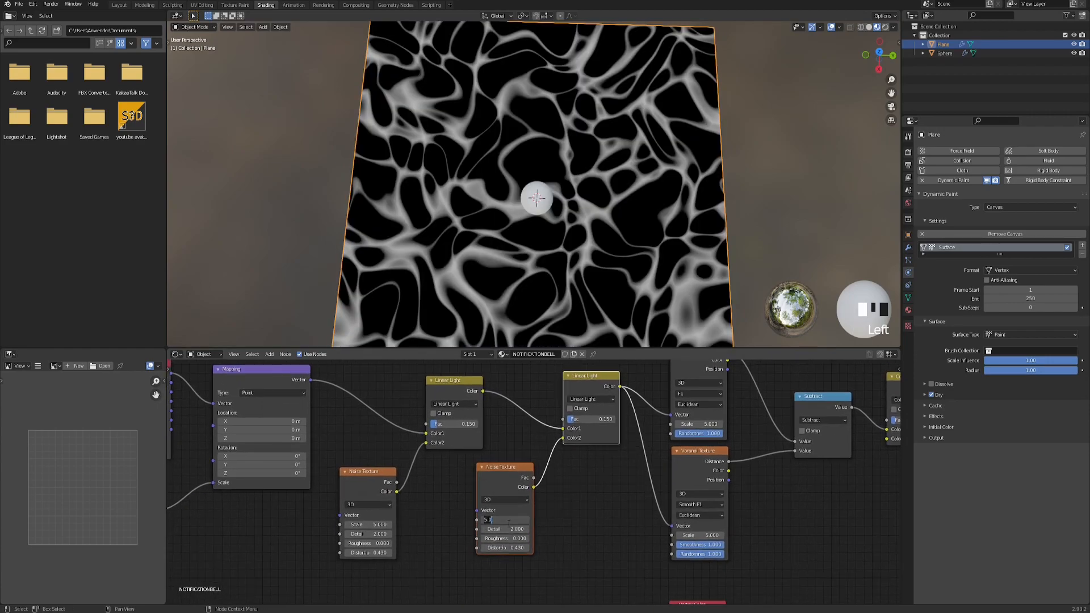
type("30")
key("Return")
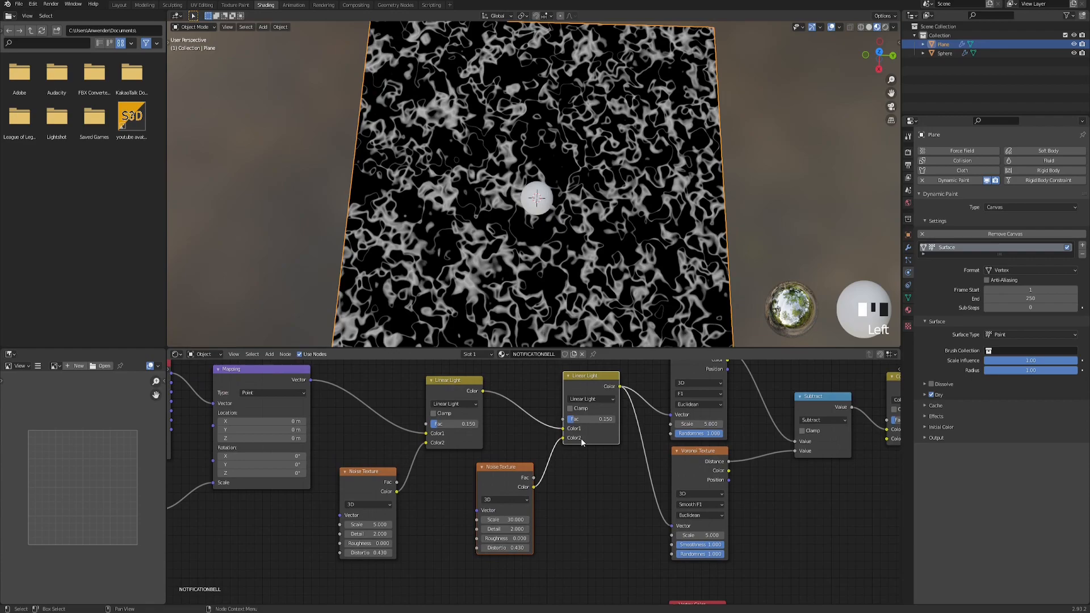
middle_click_drag(560, 459, 538, 515)
left_click_drag(577, 476, 520, 476, "shift")
middle_click_drag(543, 577, 550, 487)
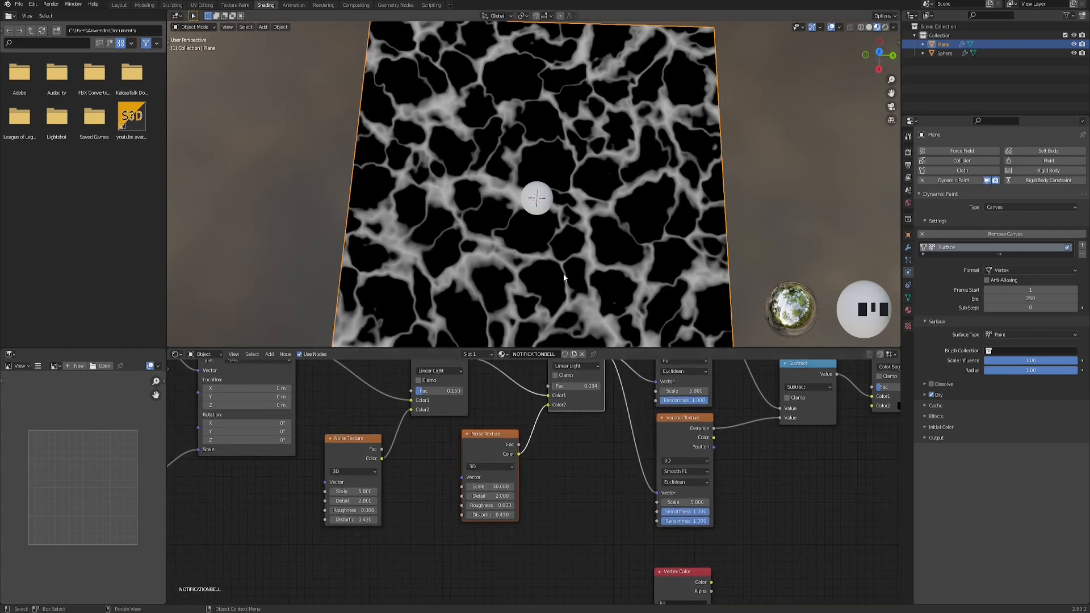
- Raise the second Noise Texture's roughness to about 0.575 for more jagged arc edges
scroll(548, 201, "up", 3)
middle_click_drag(521, 193, 529, 333, "shift")
scroll(474, 263, "up", 2)
middle_click_drag(443, 255, 534, 250, "shift")
scroll(532, 479, "up", 2)
left_click_drag(469, 514, 520, 514)
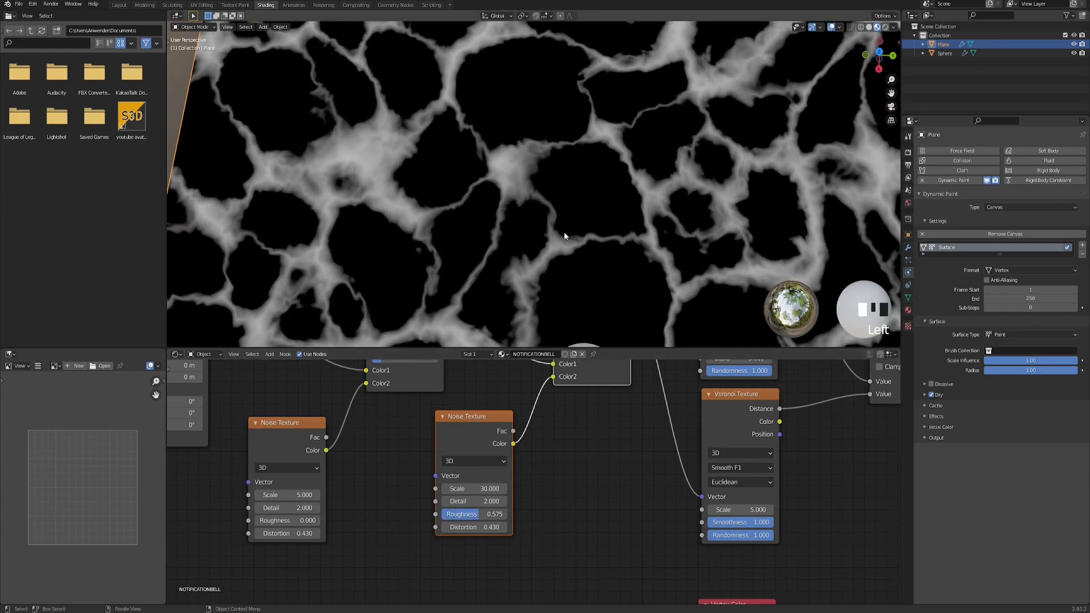
- Lower the second Noise Texture's distortion to 0.170 and fine-tune its roughness to 0.591
mouse_move(463, 527)
left_mouse_down("shift")
mouse_move(489, 527)
mouse_move(448, 527)
left_mouse_up("shift")
scroll(525, 190, "down", 3)
scroll(526, 193, "down", 2)
middle_click_drag(600, 263, 563, 164, "shift")
scroll(581, 180, "up", 3)
scroll(476, 516, "up", 1)
left_click_drag(475, 516, 471, 519, "shift")
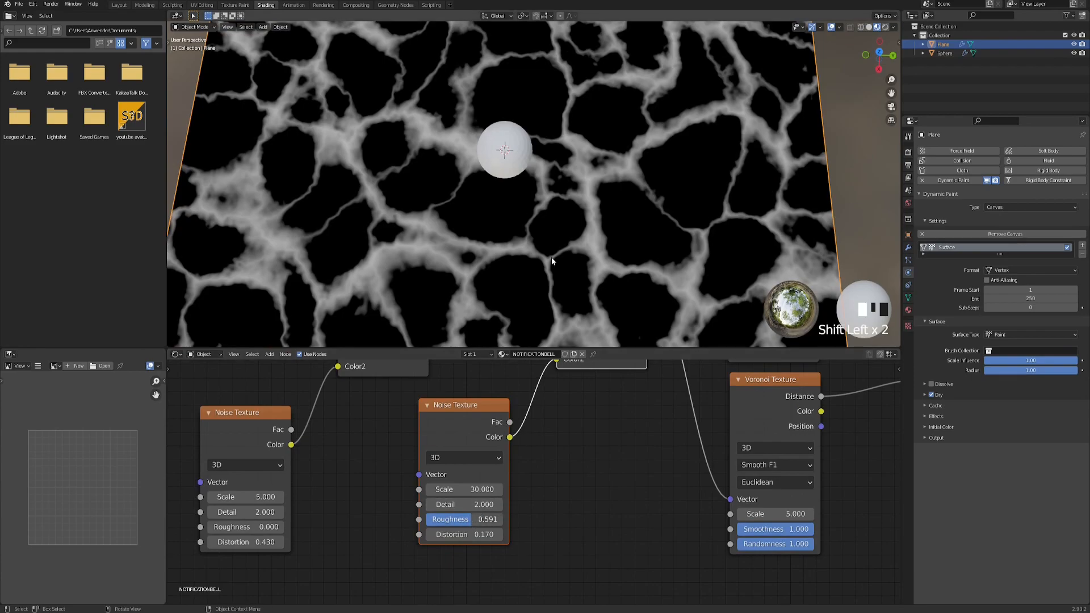
scroll(476, 182, "down", 5)
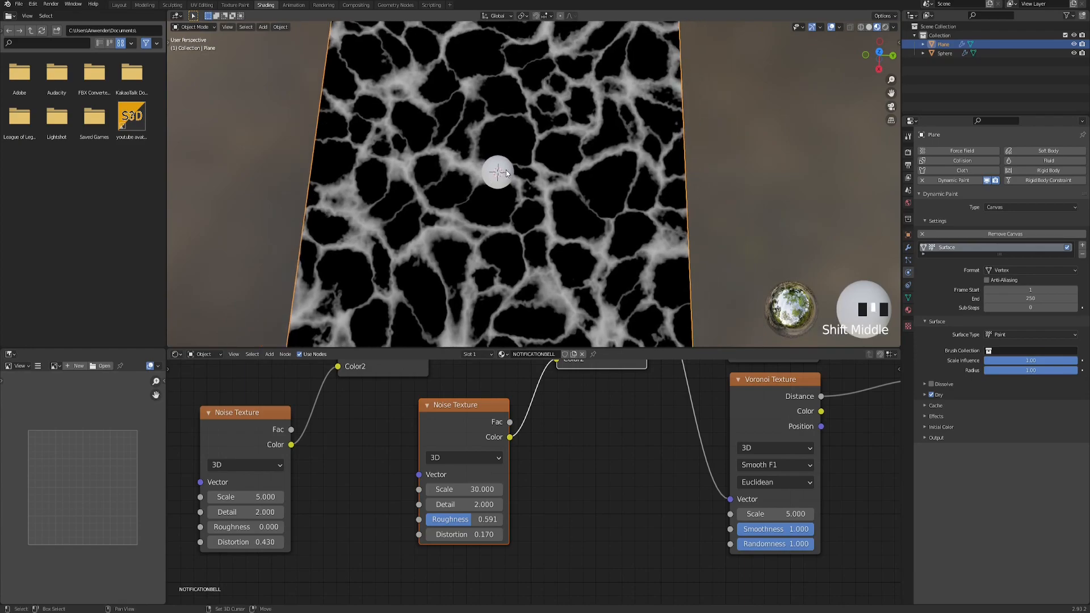
middle_click_drag(492, 216, 509, 178)
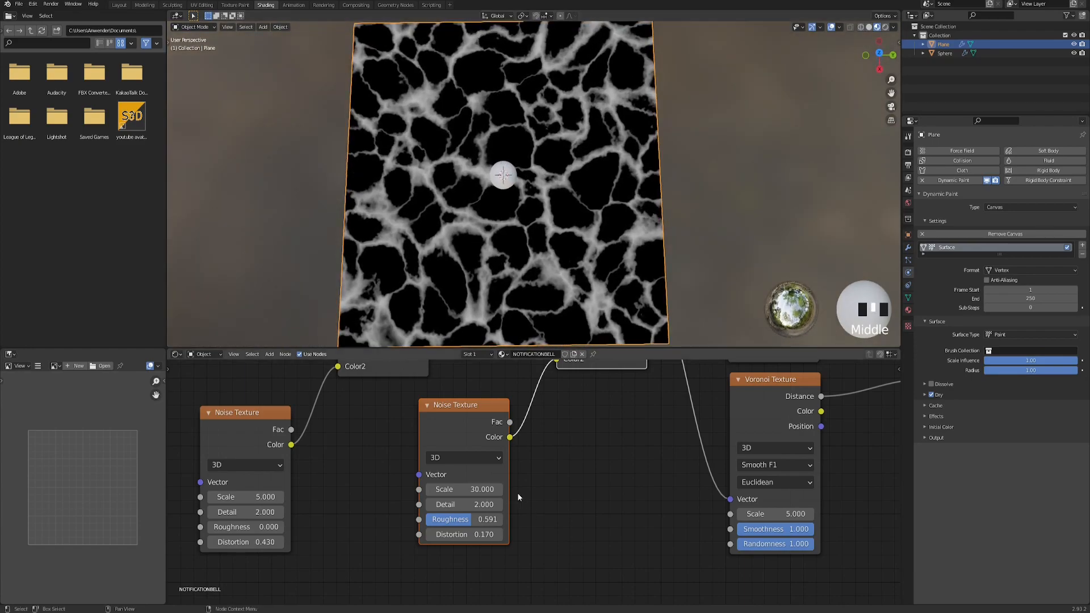
- Connect the Mapping vector to the Vector inputs of both Noise Textures and raise the Value node driving the Mapping scale
scroll(524, 497, "down", 4)
middle_click_drag(488, 437, 488, 448)
middle_click_drag(425, 471, 567, 494)
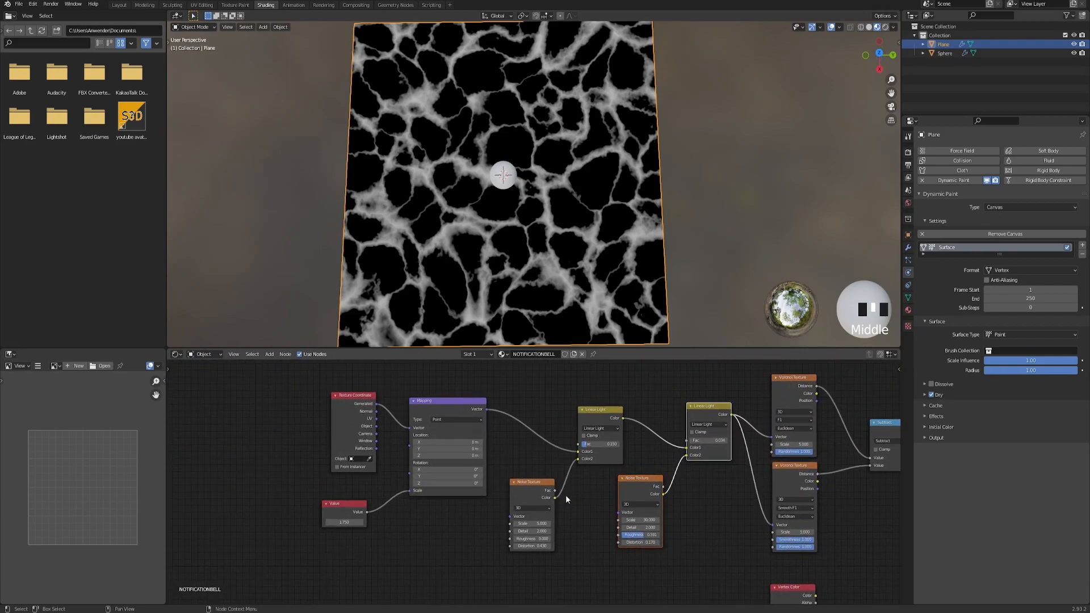
scroll(550, 490, "up", 4)
middle_click_drag(487, 440, 453, 450)
left_click_drag(437, 392, 468, 537)
left_click_drag(436, 393, 616, 532)
middle_click_drag(335, 555, 398, 558)
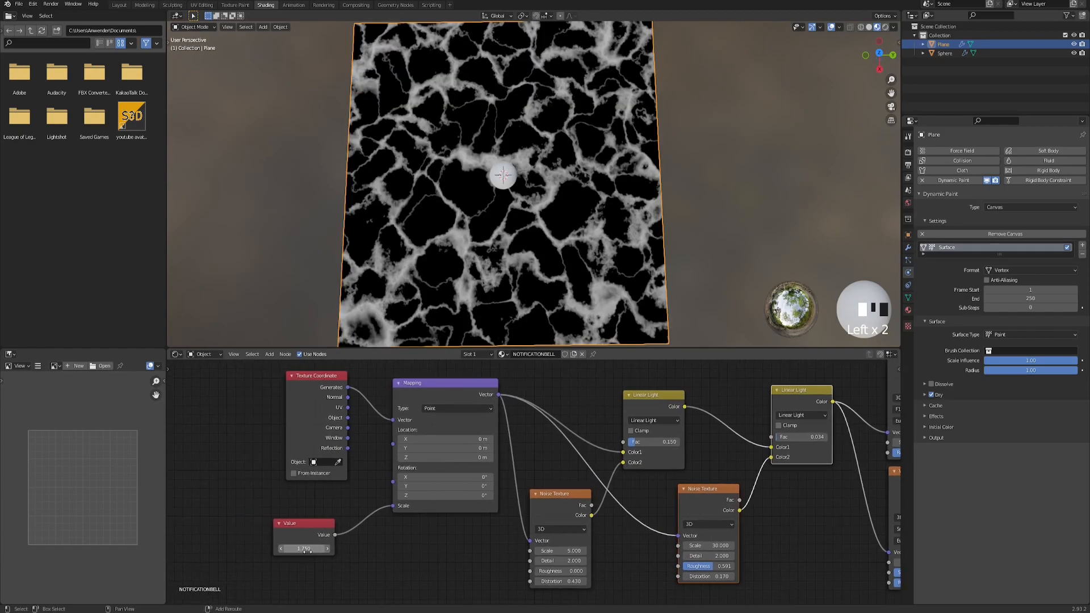
mouse_move(307, 549)
left_mouse_down("shift")
mouse_move(264, 549)
mouse_move(326, 549)
left_mouse_up("shift")
- Lower the second Noise Texture's roughness to 0.208 and its distortion to 0.080
middle_click_drag(730, 557, 523, 477)
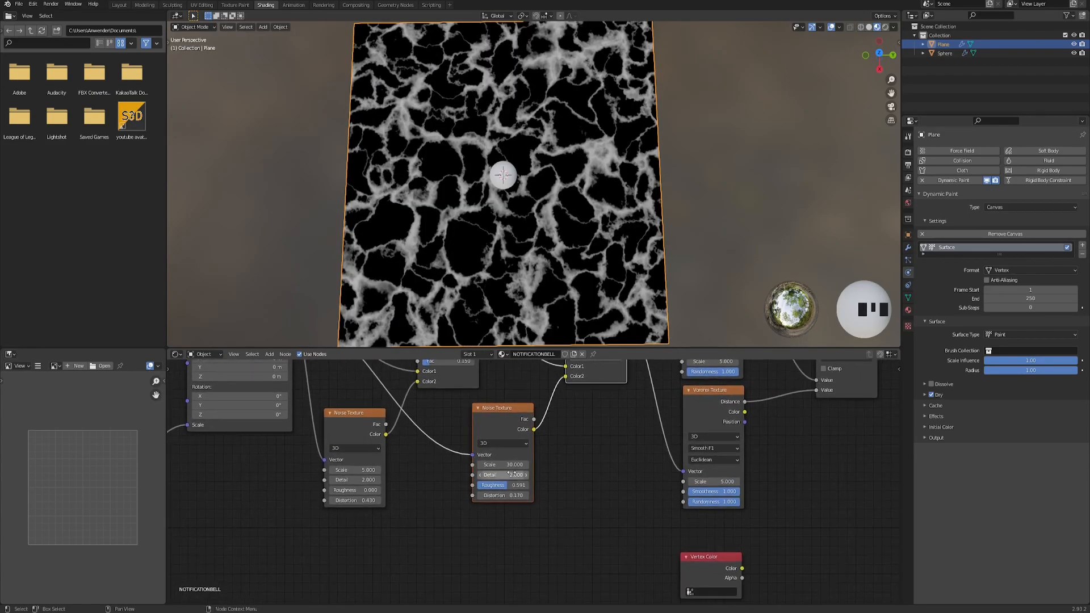
scroll(522, 479, "up", 4)
left_click_drag(504, 488, 465, 505)
scroll(534, 184, "up", 5)
scroll(511, 187, "down", 4)
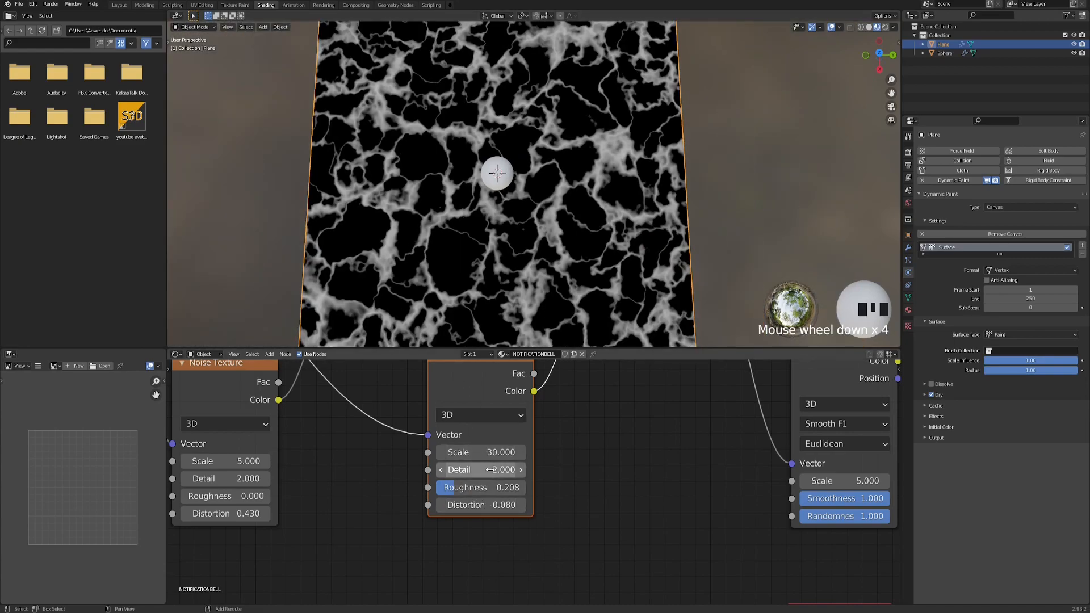
- Fine-tune the second Noise Texture's detail and the second Linear Light's factor
left_click_drag(483, 470, 471, 469, "shift")
middle_click_drag(600, 415, 615, 477)
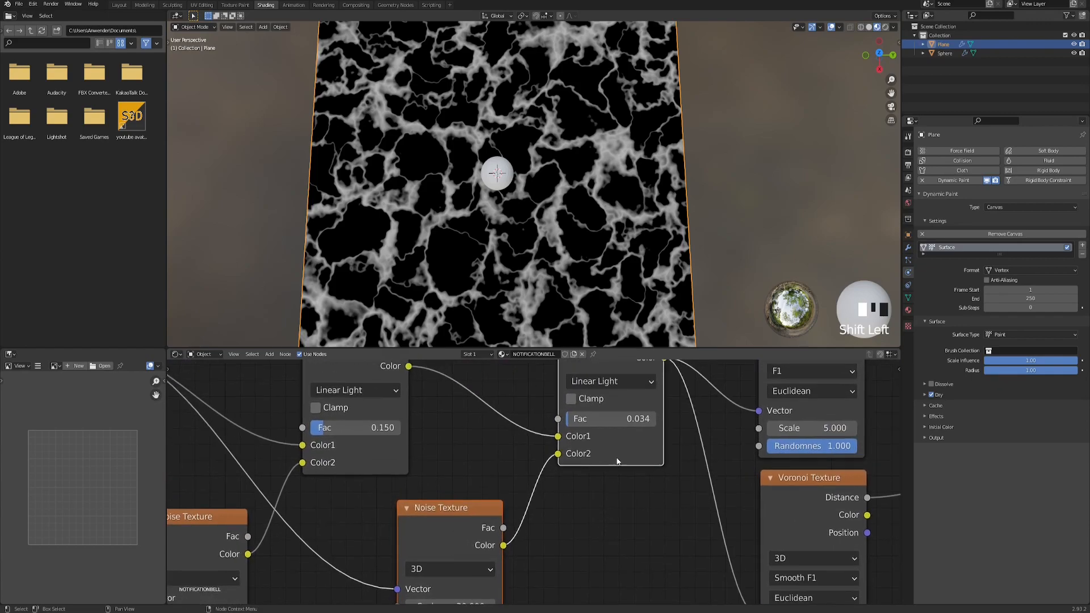
left_click_drag(634, 423, 623, 419, "shift")
- Move the Viewer and Material Output nodes farther from the Color Dodge node to free up space
scroll(400, 484, "down", 5)
middle_click_drag(400, 483, 339, 511)
scroll(408, 534, "up", 5)
mouse_move(431, 542)
middle_mouse_down()
mouse_move(483, 521)
mouse_move(430, 522)
middle_mouse_up()
scroll(472, 521, "down", 2)
left_click_drag(656, 448, 717, 536)
key("g")
left_click(852, 532)
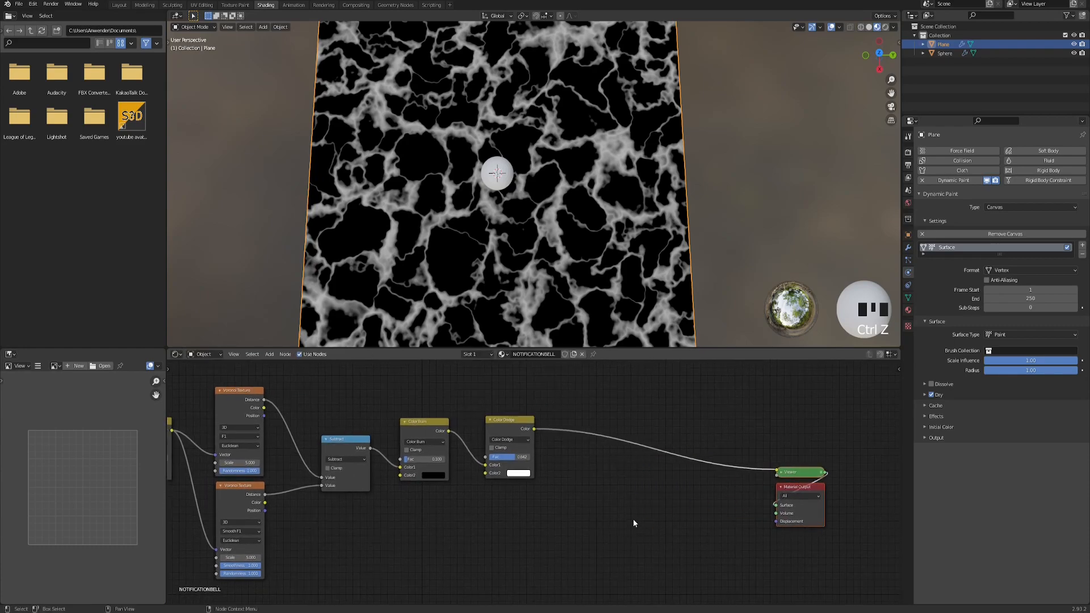
- Add a ColorRamp node on the link between the Color Dodge node and the Viewer
key("F3")
type("color")
key("Down")
key("Down")
key("Down")
key("Down")
key("Down")
key("Down")
key("Return")
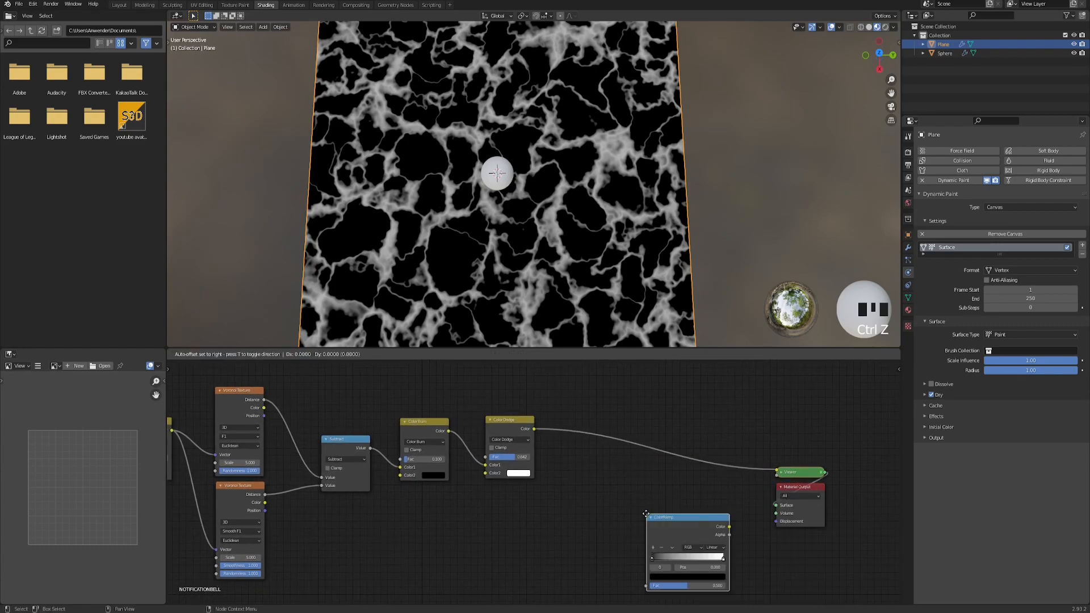
left_click(571, 418)
scroll(589, 433, "up", 4)
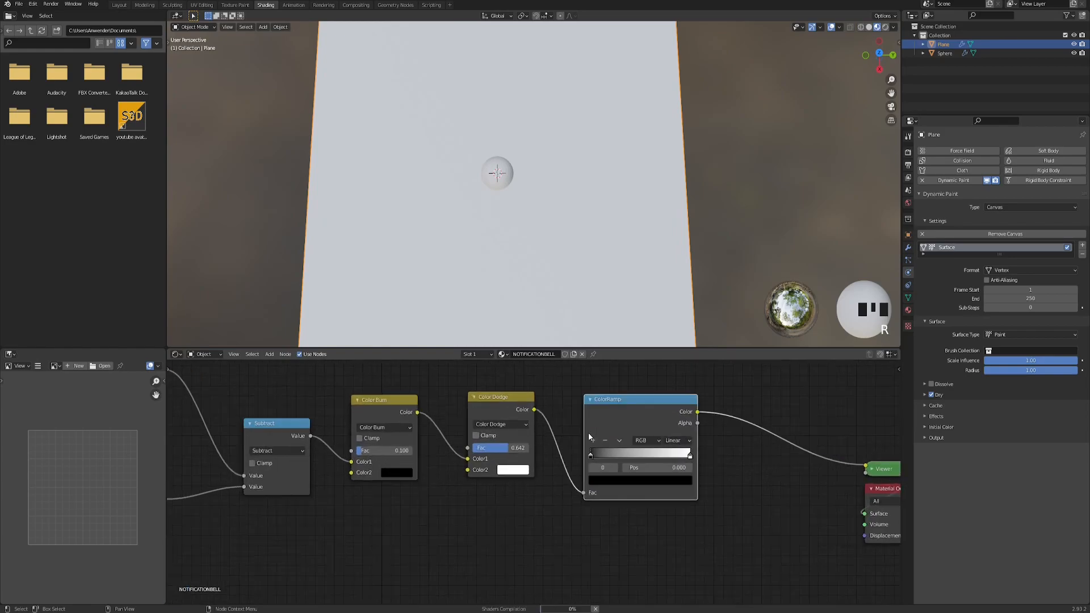
- Set the ColorRamp's interpolation to Constant
middle_click_drag(678, 422, 591, 458)
left_click(590, 478)
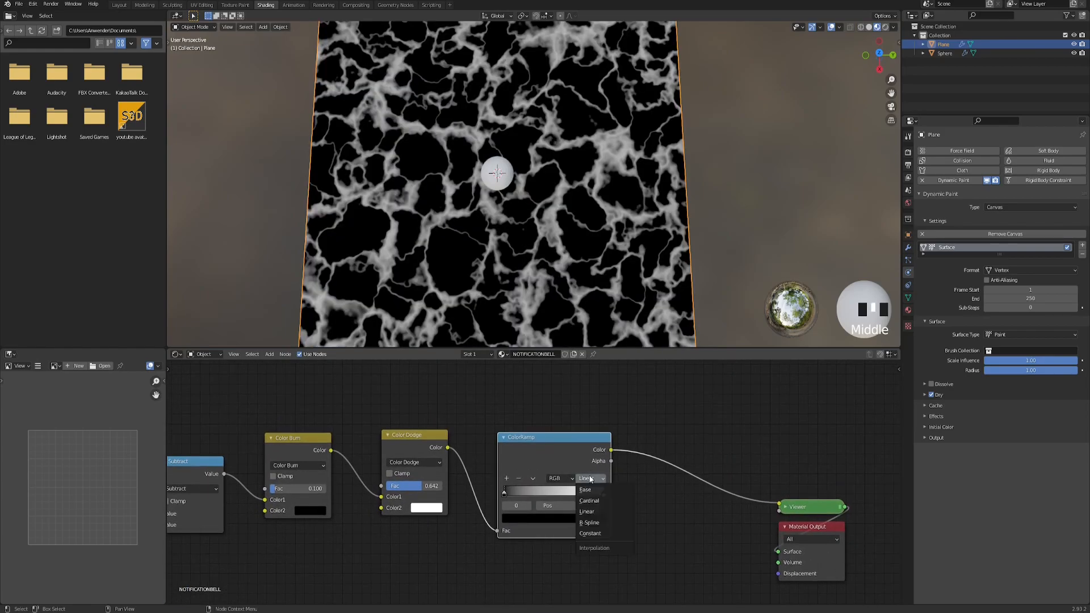
left_click(615, 533)
- Move the ramp's white stop close to the black stop and color it light blue with hue 0.609
left_click_drag(598, 495, 504, 496)
left_click(522, 518)
left_click_drag(555, 412, 553, 391)
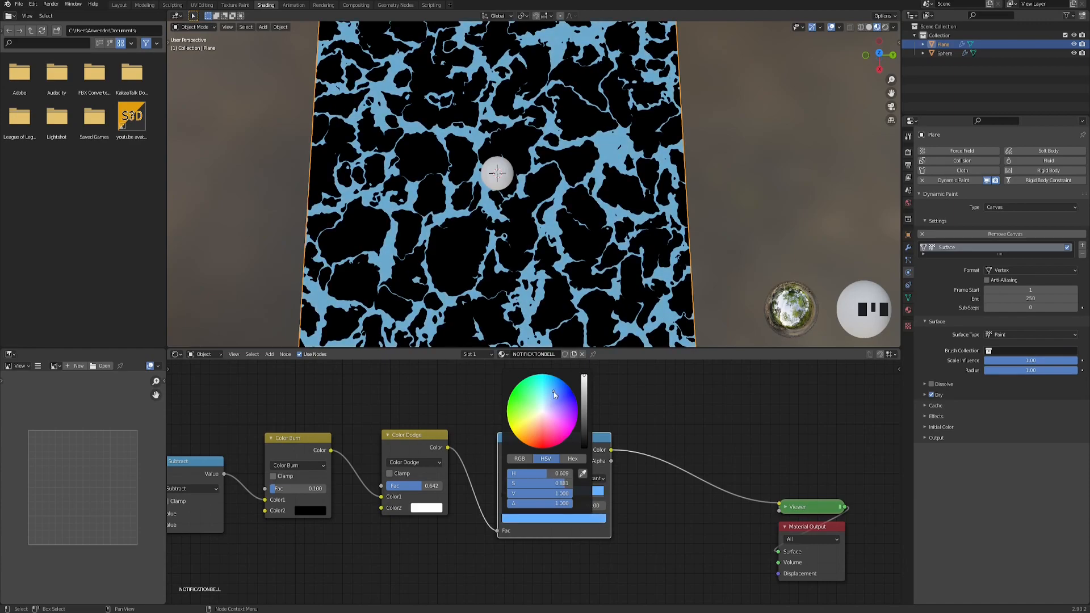
- Add a third stop to the ColorRamp and position it at about 0.709
left_click(507, 479)
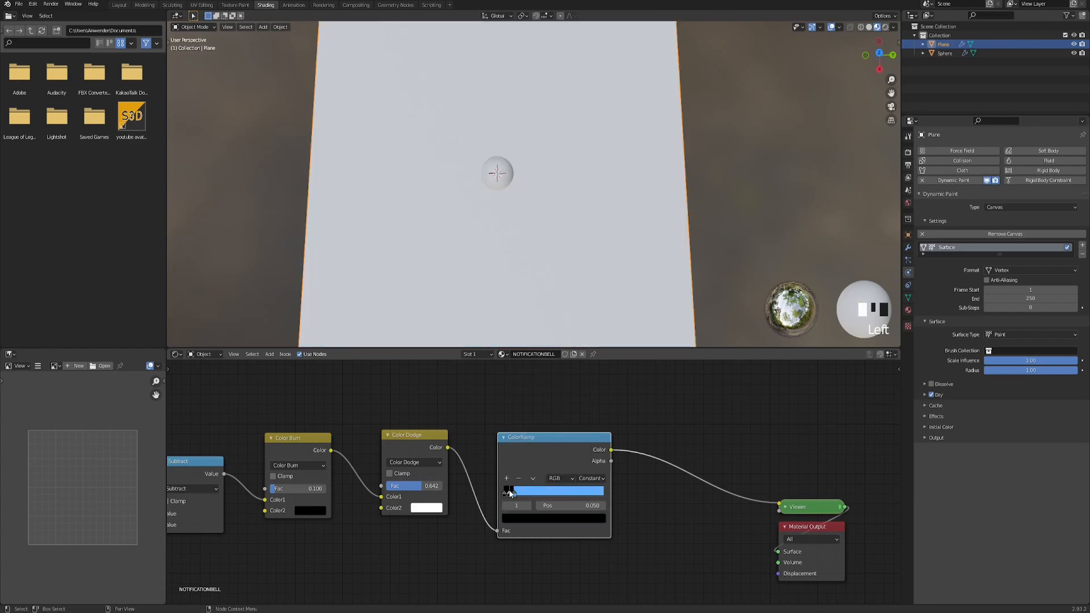
left_click_drag(532, 494, 584, 496)
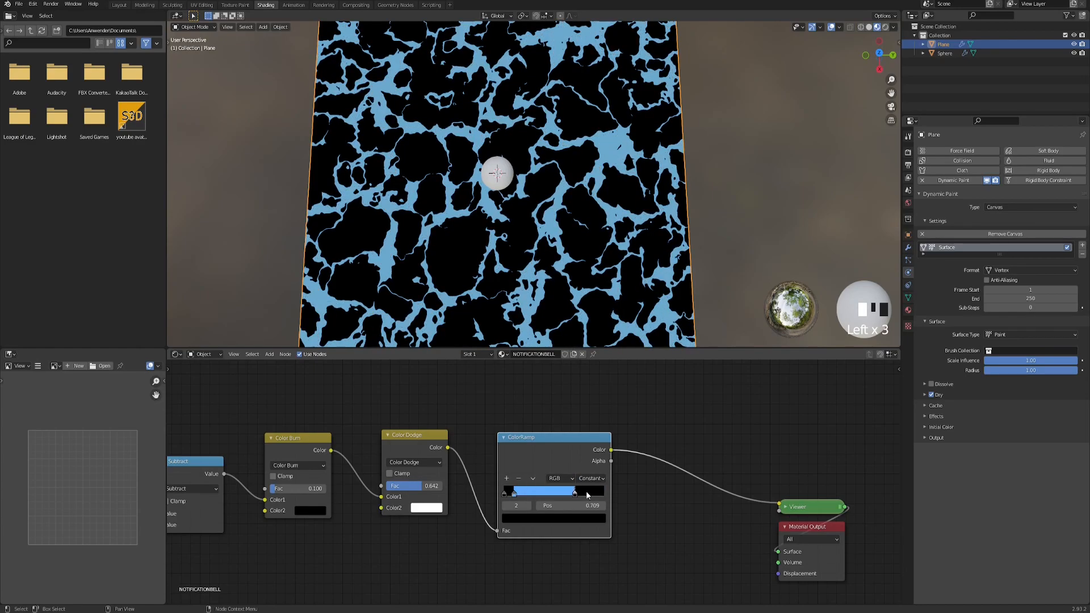
- Color the ColorRamp's third stop white and move it to position 0.359
left_click(581, 519)
left_click_drag(587, 385, 584, 375)
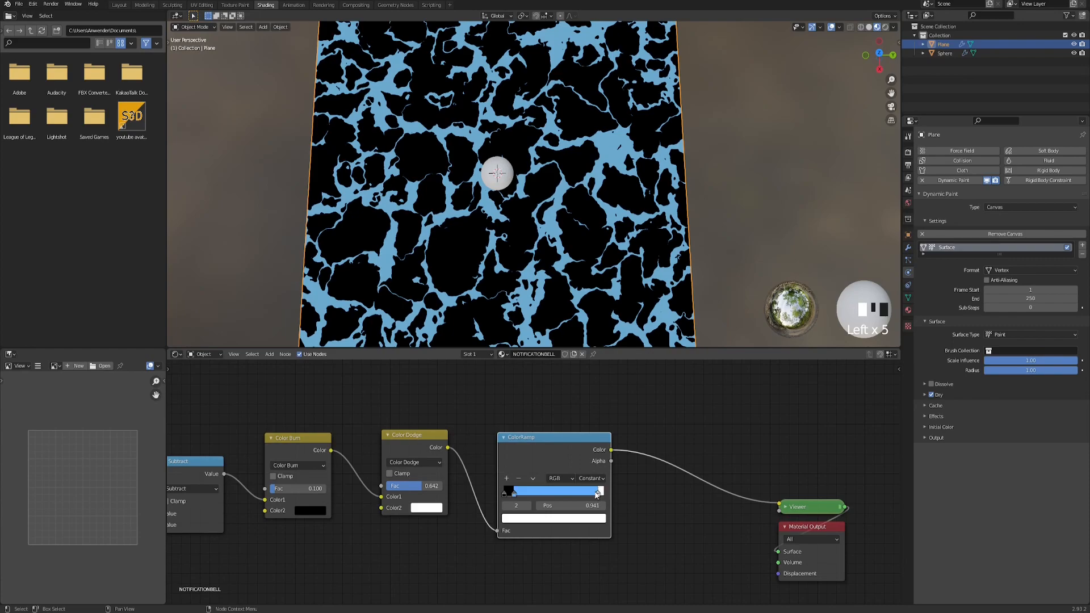
left_click_drag(553, 493, 541, 493)
scroll(396, 280, "up", 5)
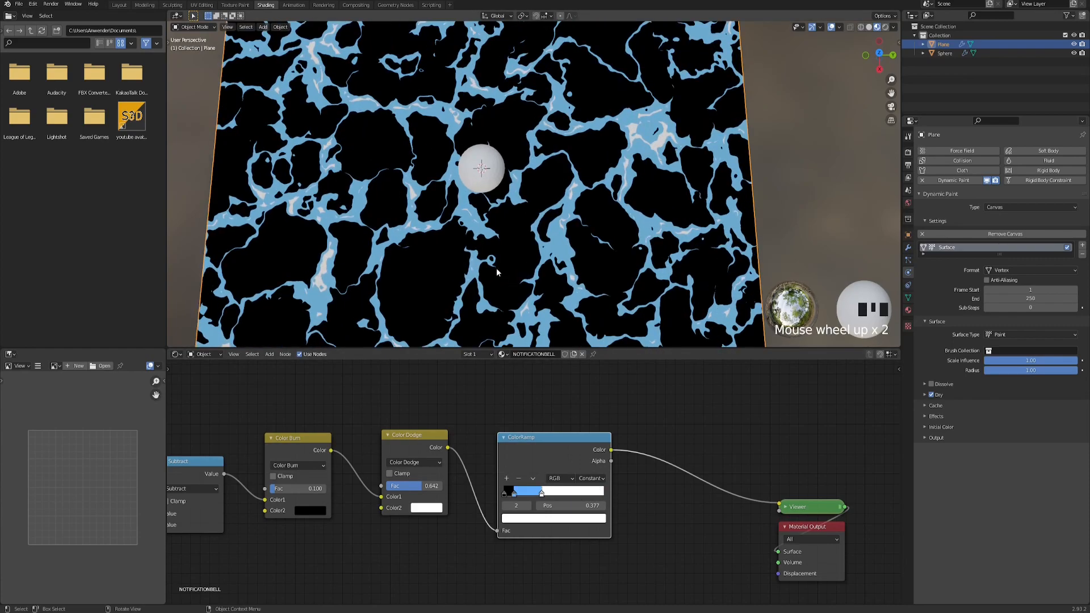
scroll(491, 220, "down", 1)
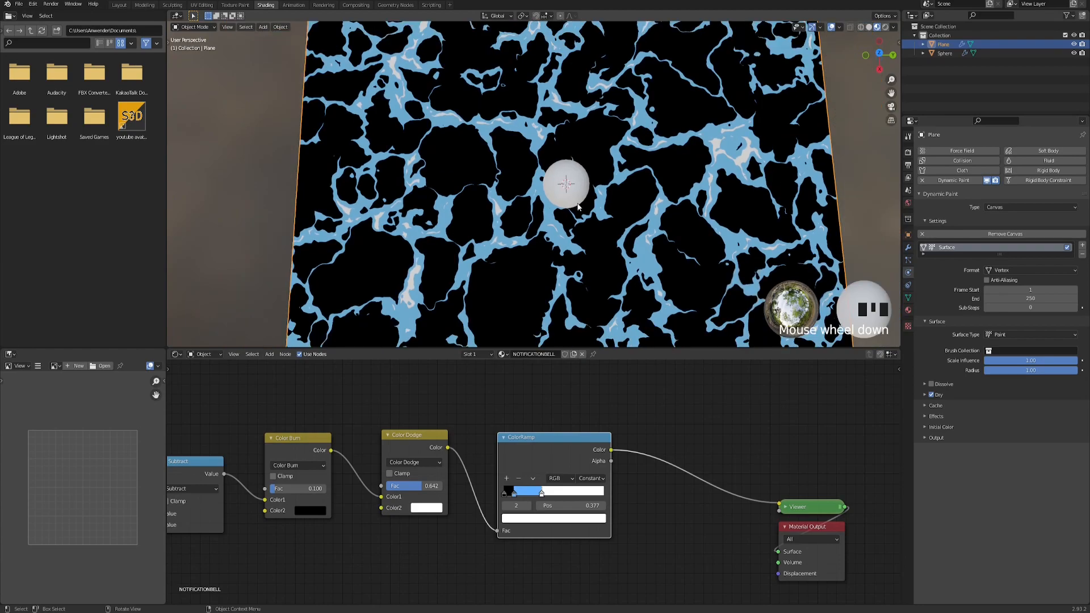
middle_click_drag(492, 220, 344, 281, "shift")
scroll(344, 281, "up", 2)
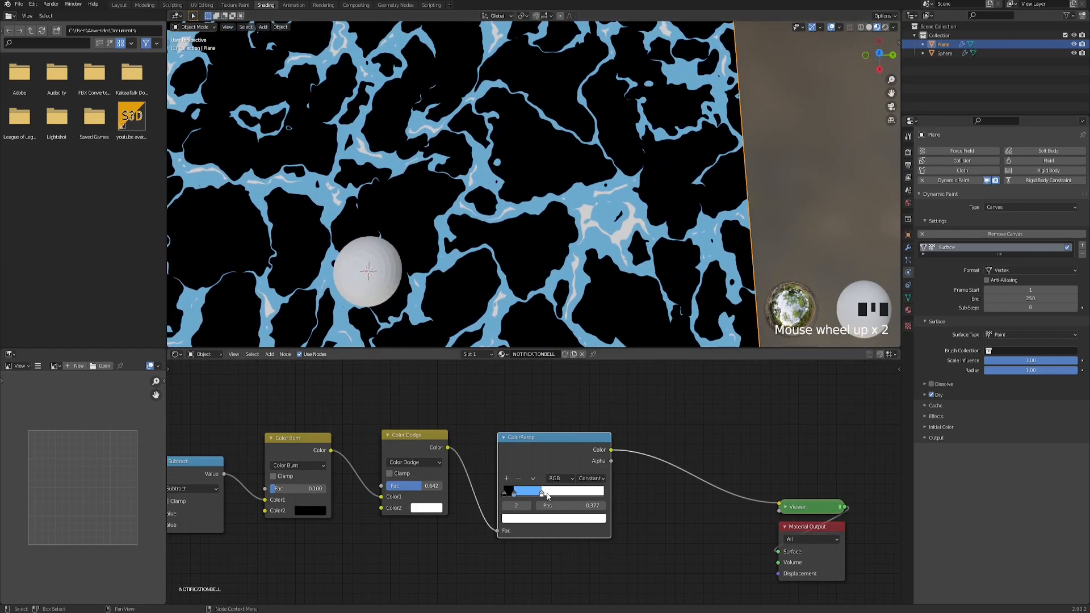
left_click_drag(548, 494, 545, 494)
scroll(474, 168, "down", 6)
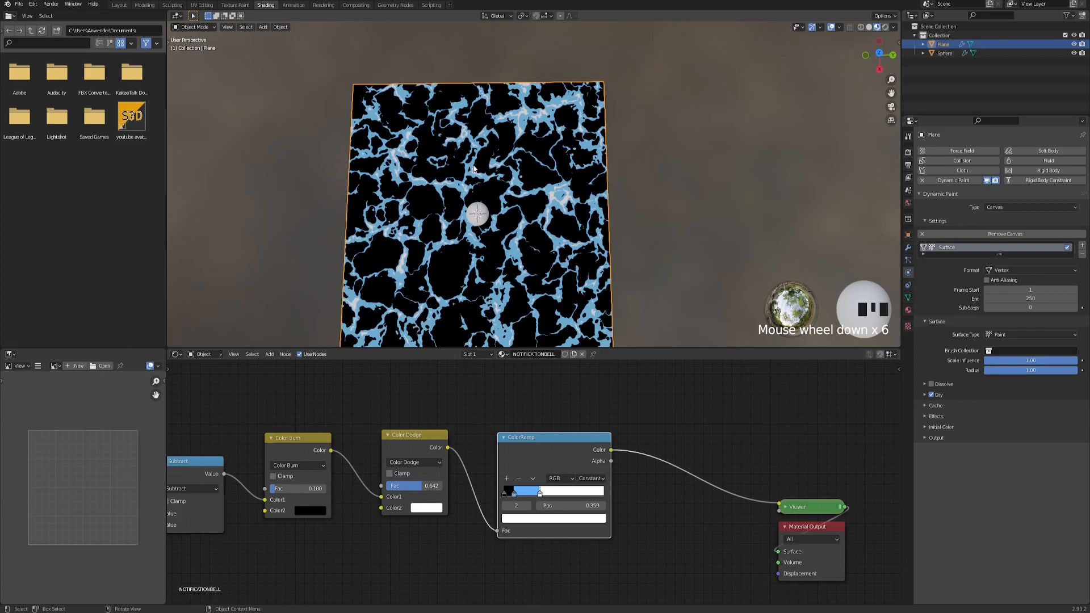
middle_click_drag(510, 249, 541, 228, "shift")
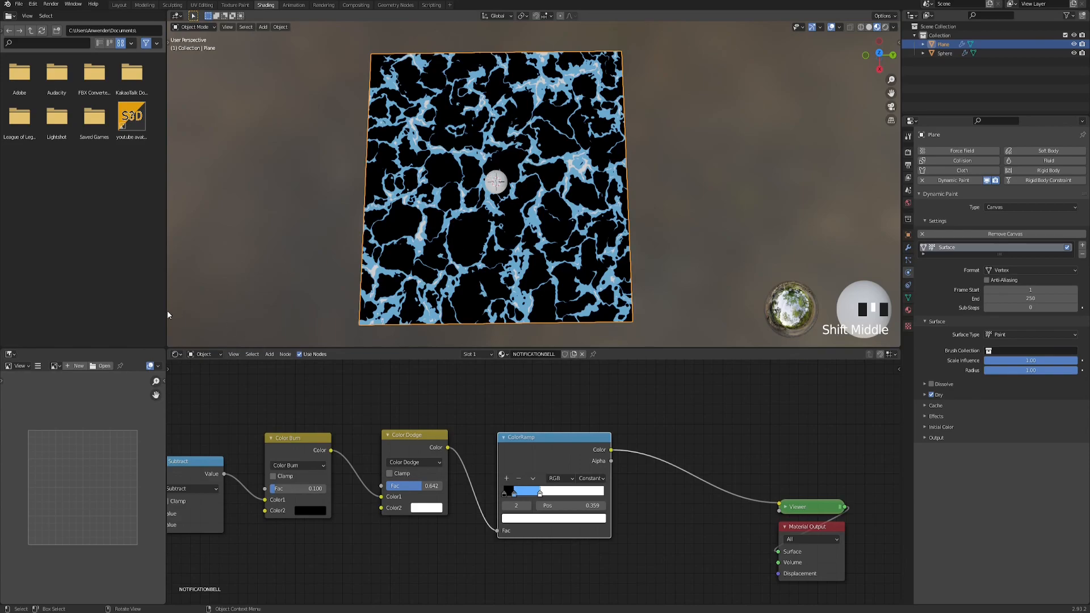
- Split off a new area below the 3D viewport and turn it into a Timeline
left_click_drag(170, 344, 173, 284)
left_click(176, 288)
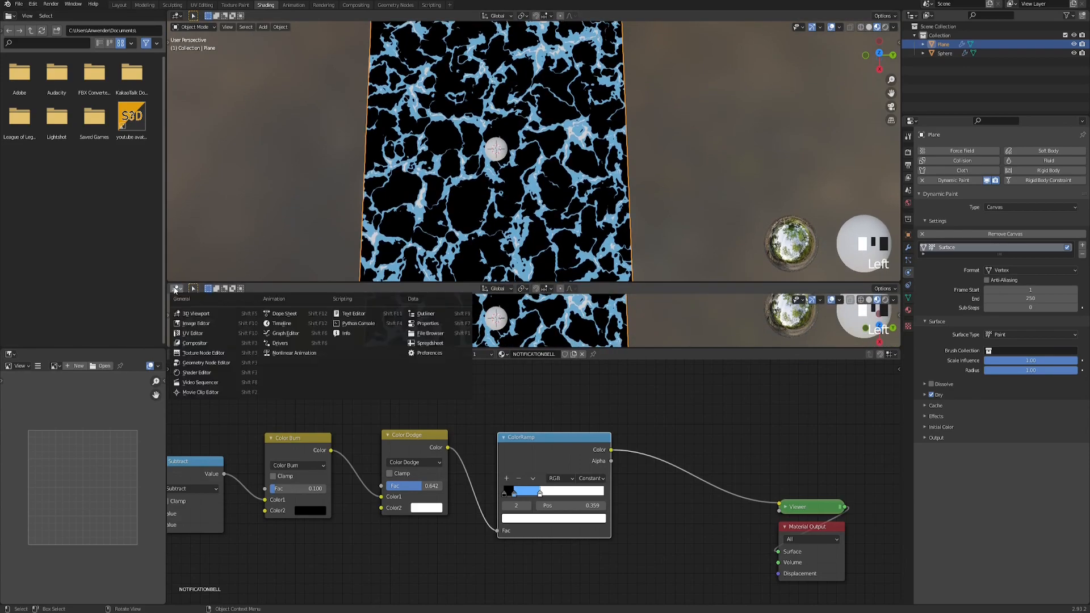
left_click(281, 323)
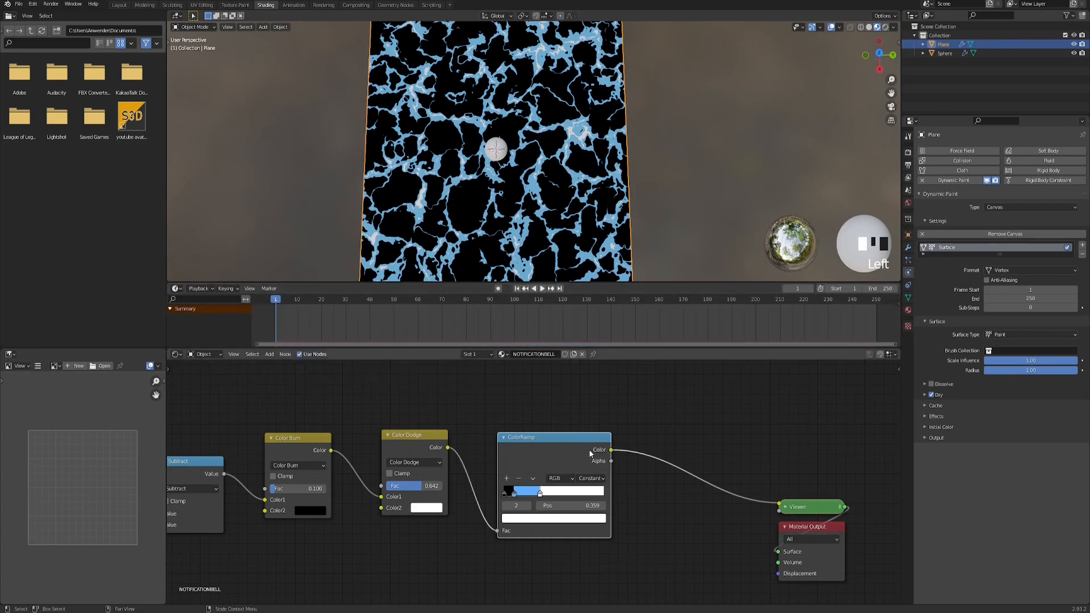
- Switch both Noise Texture nodes from 3D to 4D
scroll(530, 474, "down", 4)
middle_click_drag(419, 461, 560, 454)
middle_click_drag(362, 549, 681, 470)
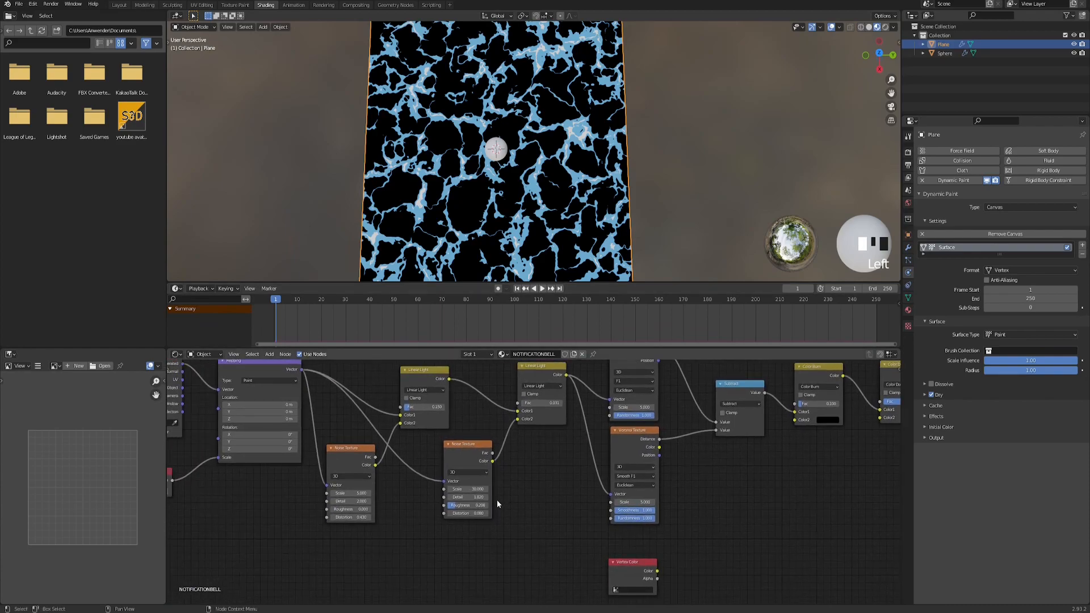
middle_click_drag(443, 484, 540, 473)
scroll(481, 453, "up", 5)
middle_click_drag(458, 446, 439, 477)
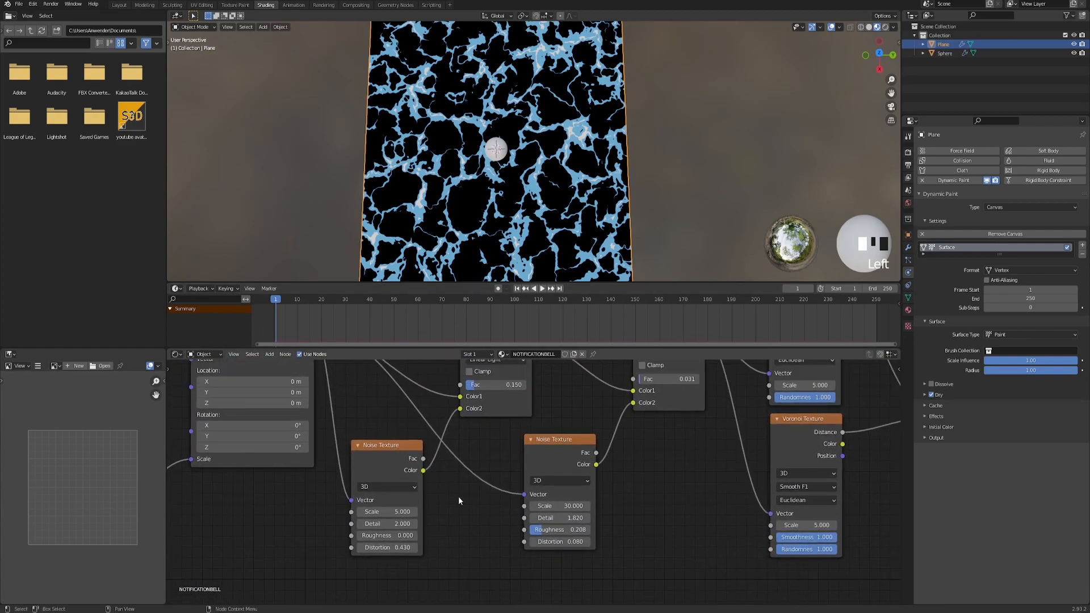
scroll(451, 501, "up", 1)
left_click(378, 489)
left_click(355, 546)
left_click(557, 482)
left_click(550, 519)
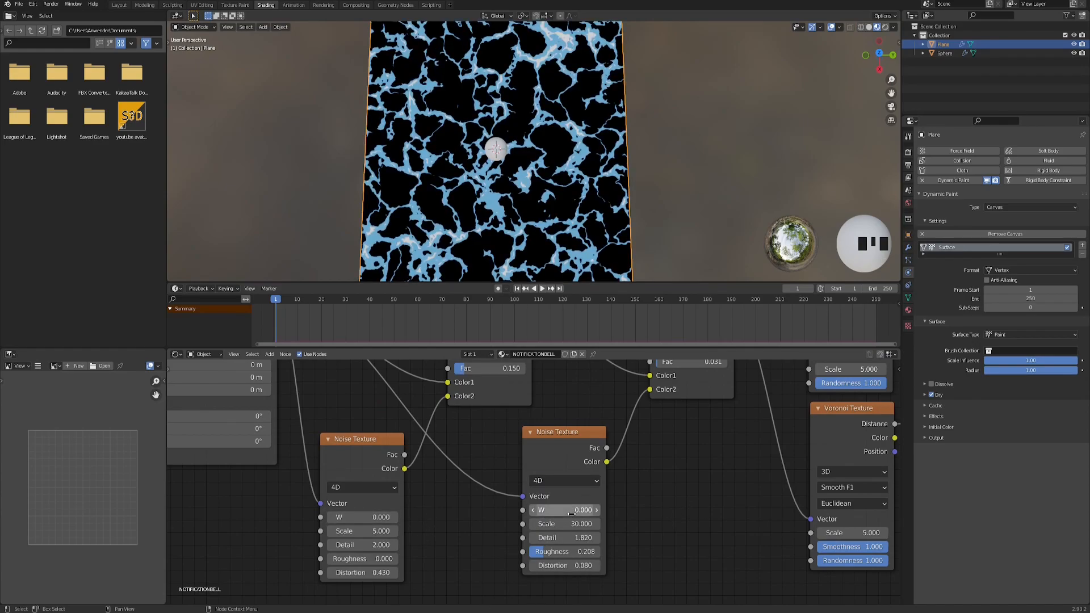
- Test the W values of the two Noise Textures, ending at 1.010 for the first and 1.480 for the second
left_click_drag(366, 517, 423, 517, "shift")
left_click_drag(559, 510, 651, 510, "shift")
scroll(468, 516, "down", 1)
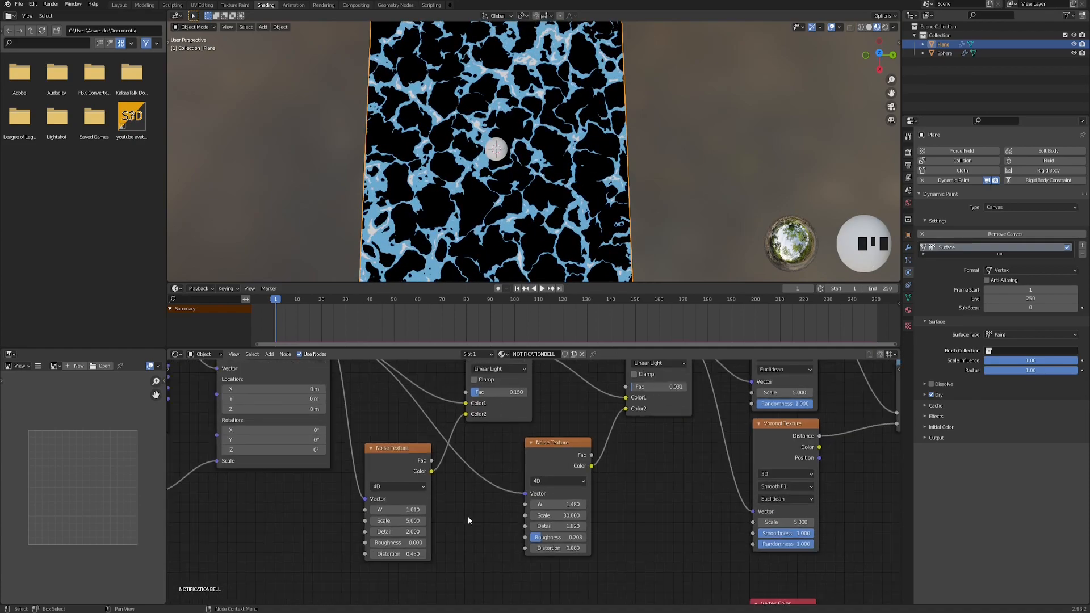
- Drive the W value of the Noise Texture with scale 5 using the expression #frame
middle_click_drag(481, 505, 544, 537)
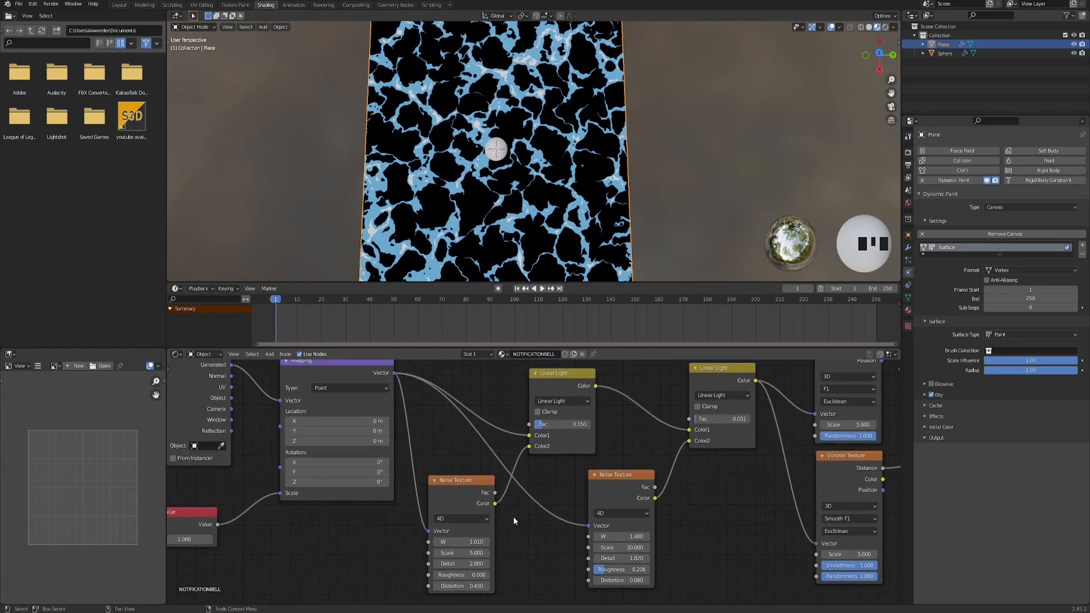
scroll(510, 553, "up", 2)
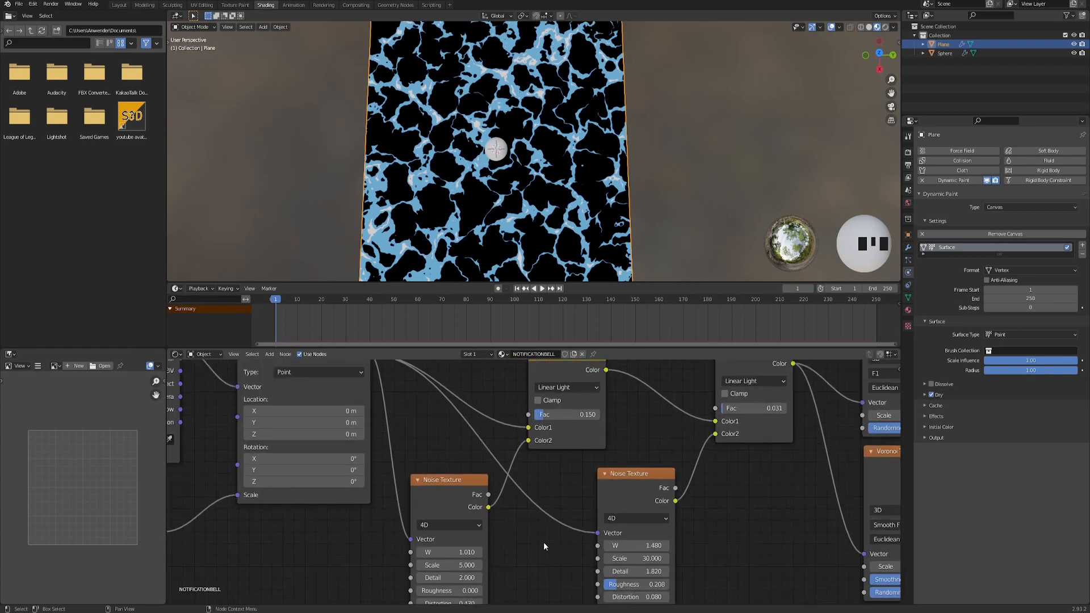
left_click(430, 534)
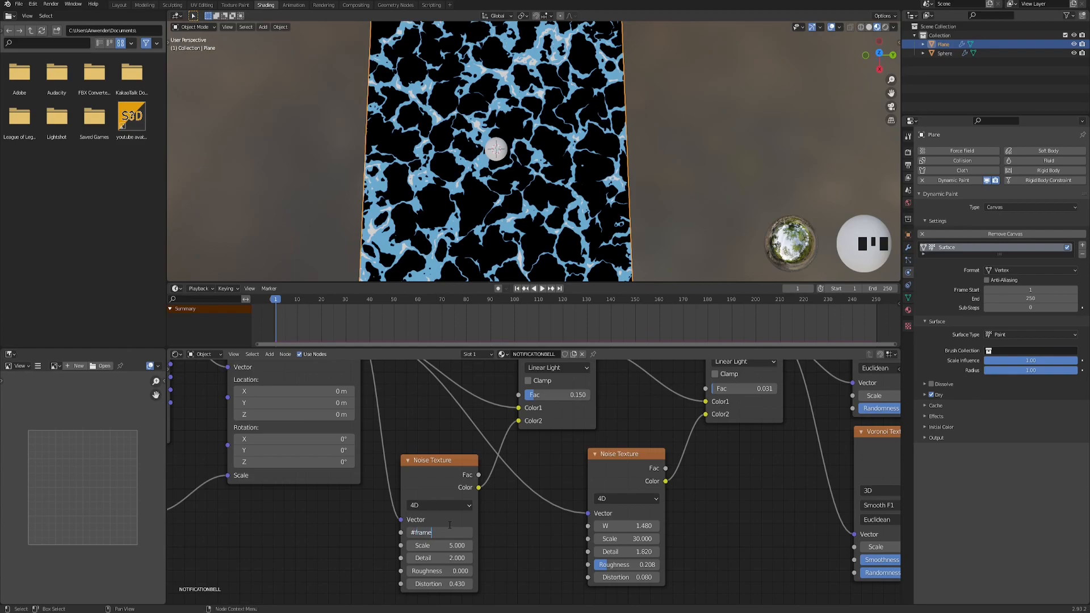
key("Return")
- Play the animation to check the arcs' speed, then stop it and return to the first frame
left_click(542, 288)
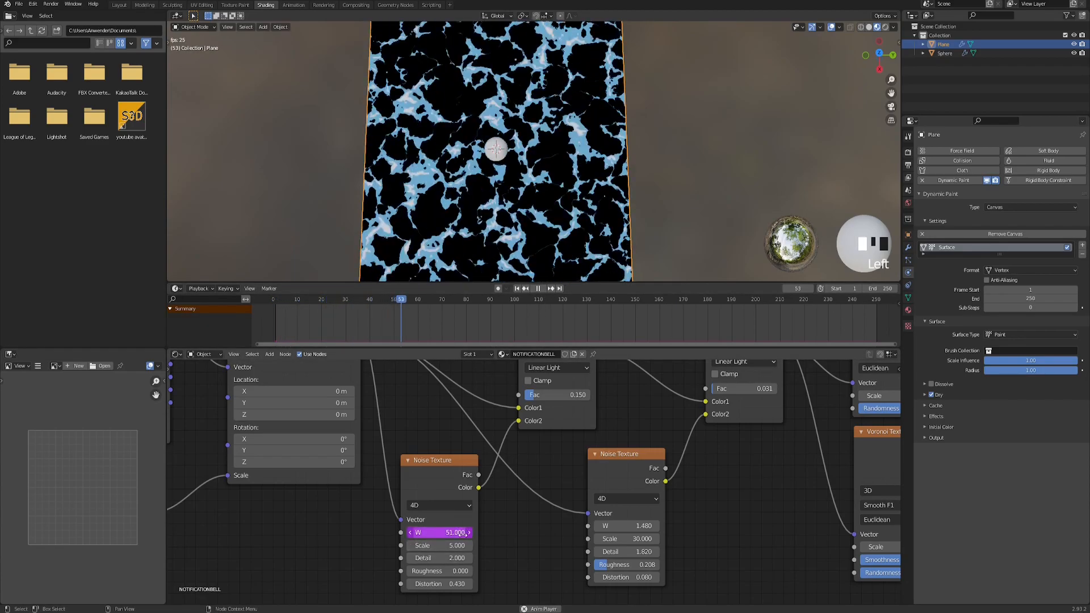
left_click(538, 289)
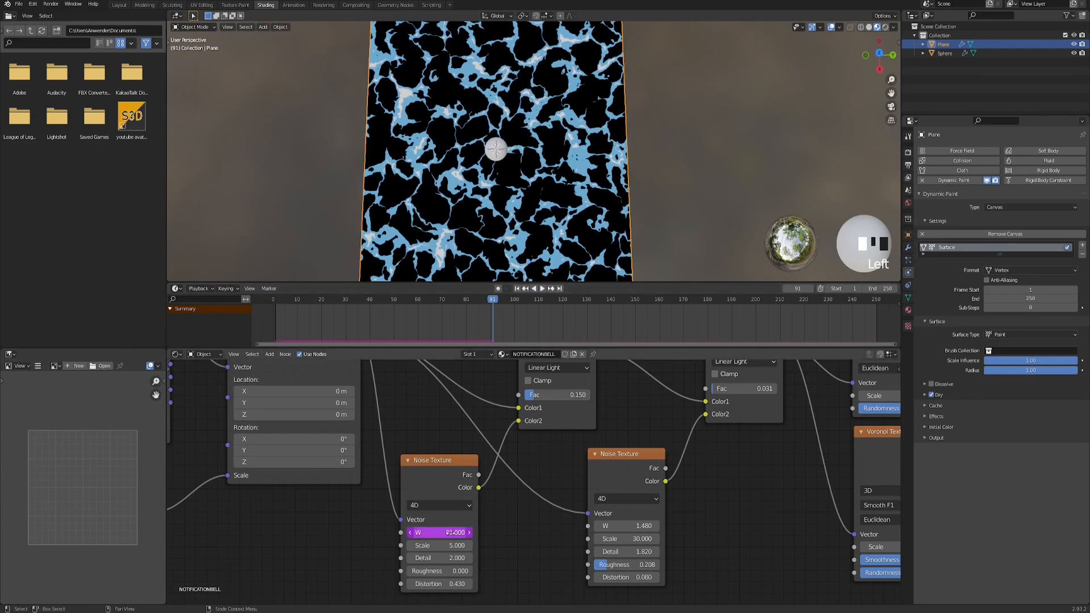
left_click(541, 289)
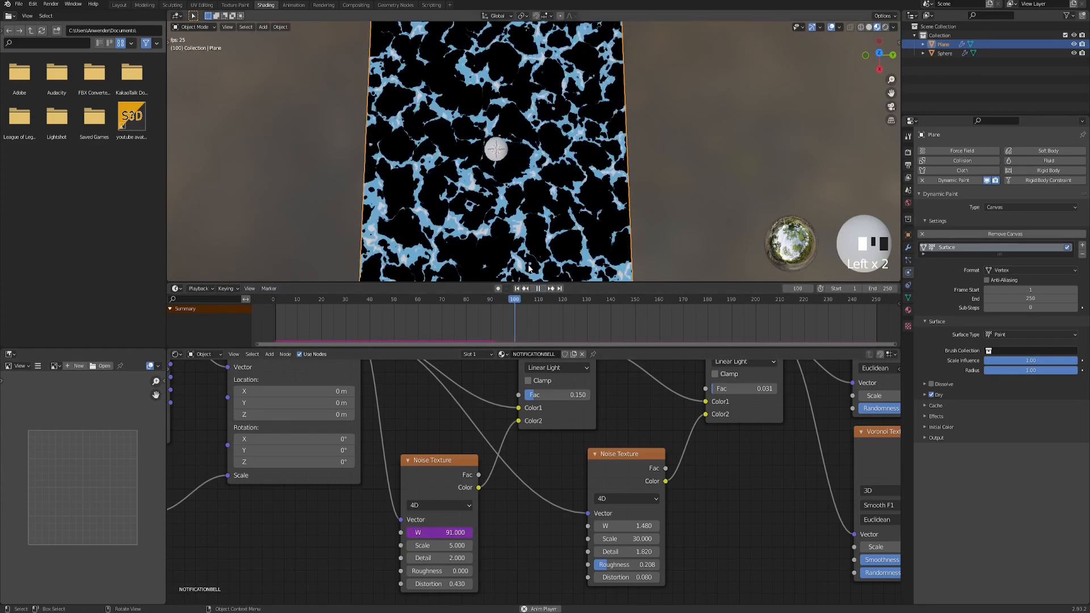
scroll(511, 153, "down", 2)
scroll(517, 122, "up", 2)
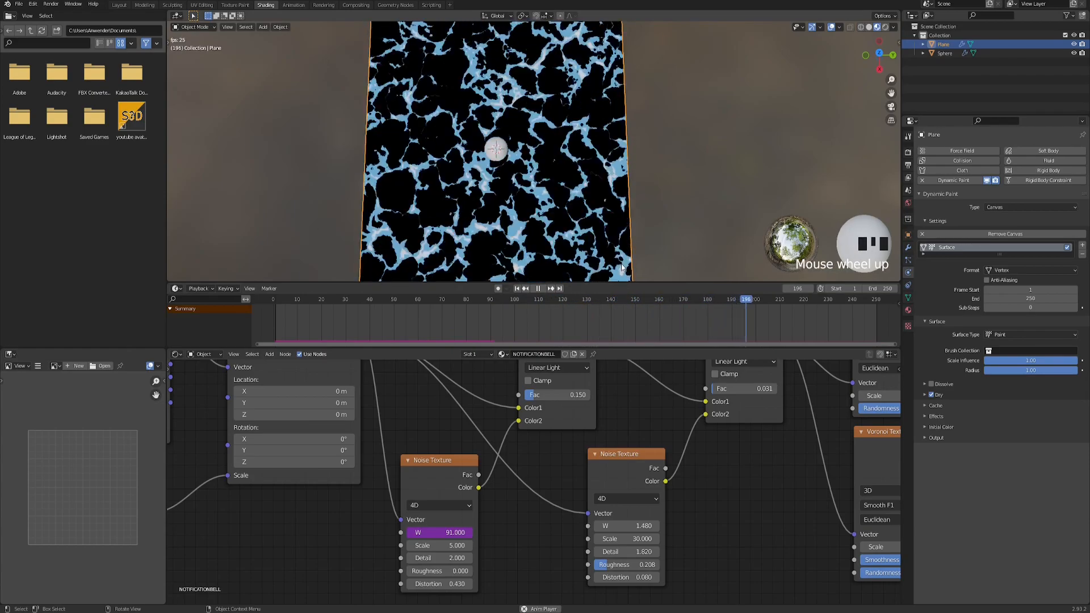
left_click(538, 289)
left_click(517, 289)
- Slow the first Noise Texture's W driver down to frame/35 and preview the animation
left_click(445, 532)
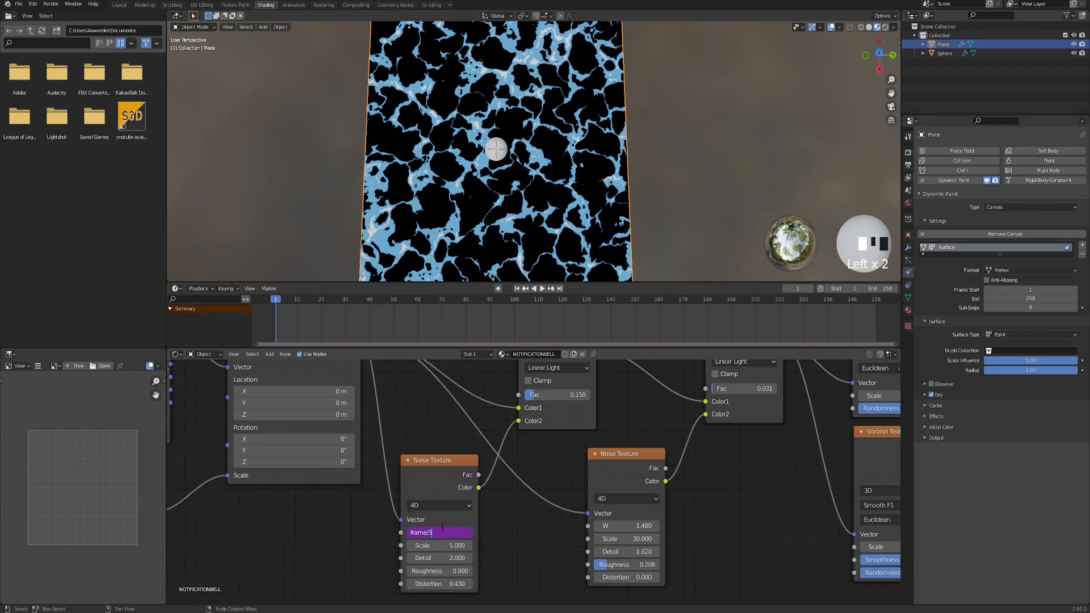
type("/35")
key("Return")
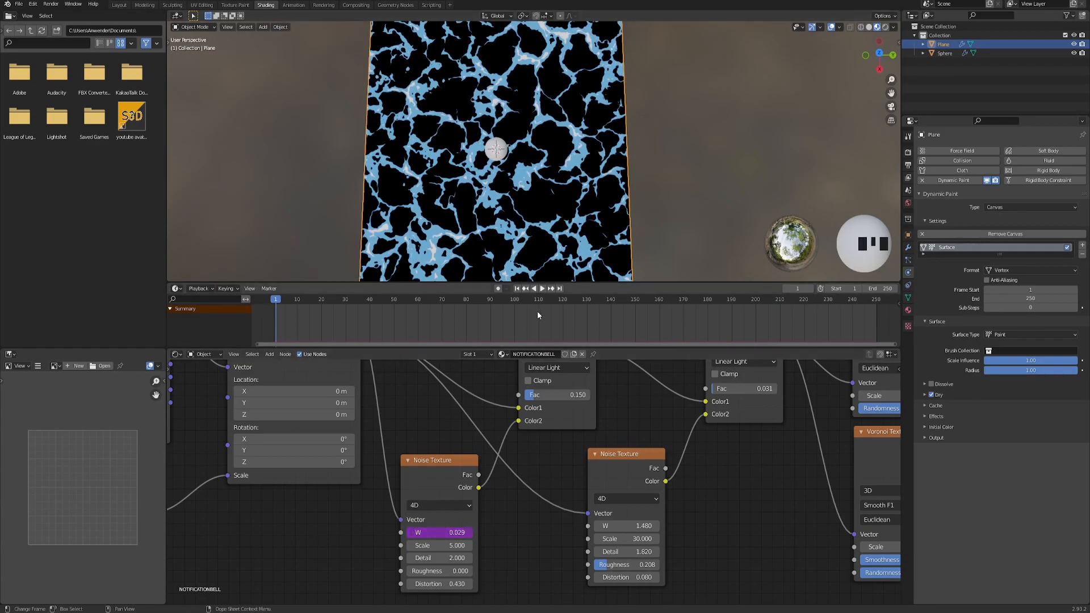
left_click(542, 289)
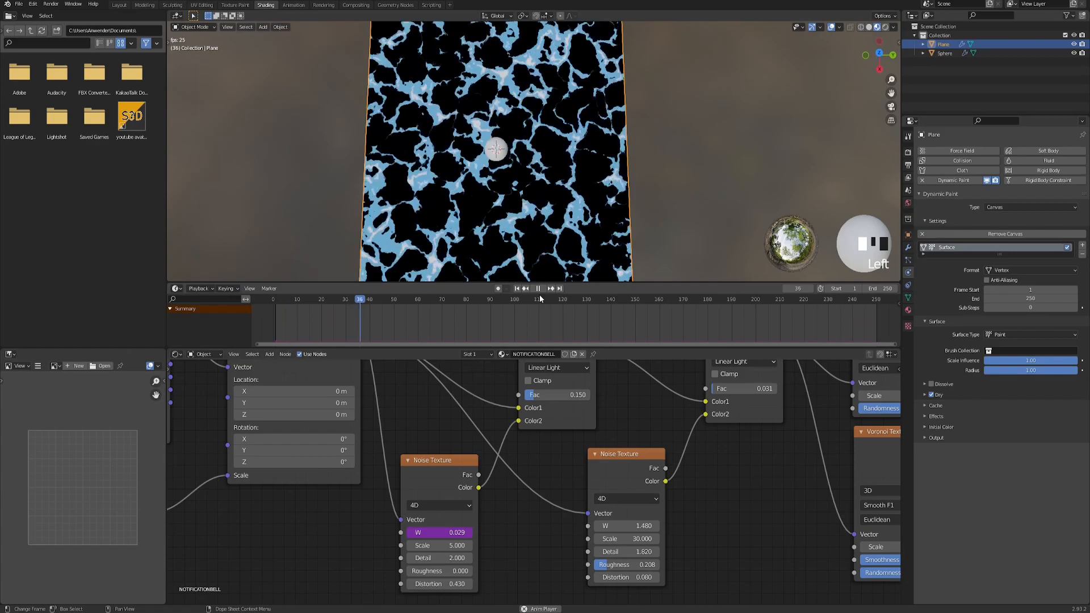
left_click(539, 288)
- Drive the W value of the Noise Texture with scale 30 using #frame/25 and preview the animation
left_click(627, 526)
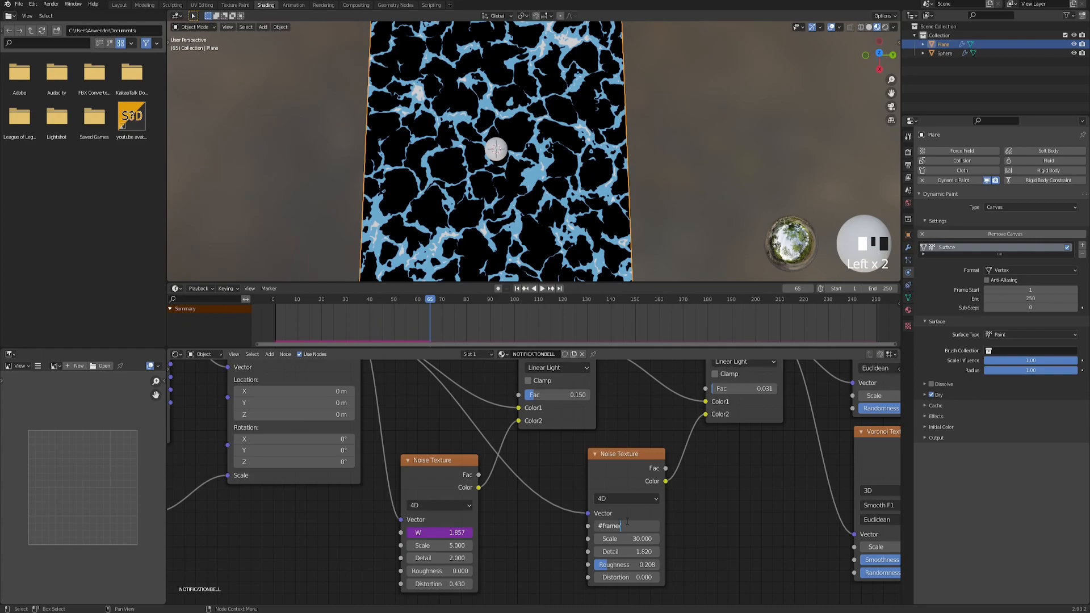
type("#frame/25")
key("Return")
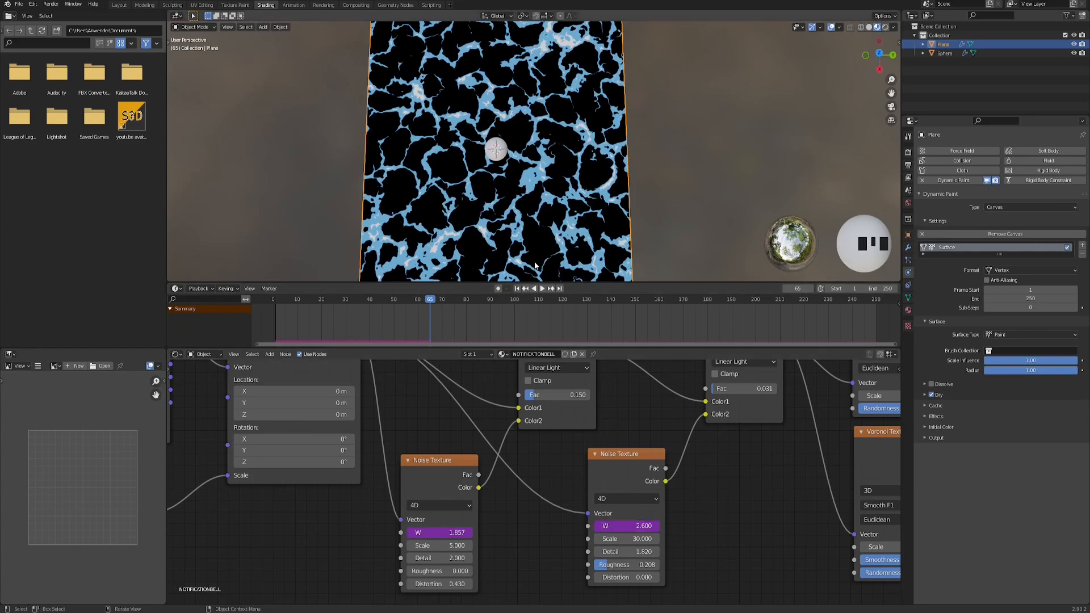
left_click(543, 289)
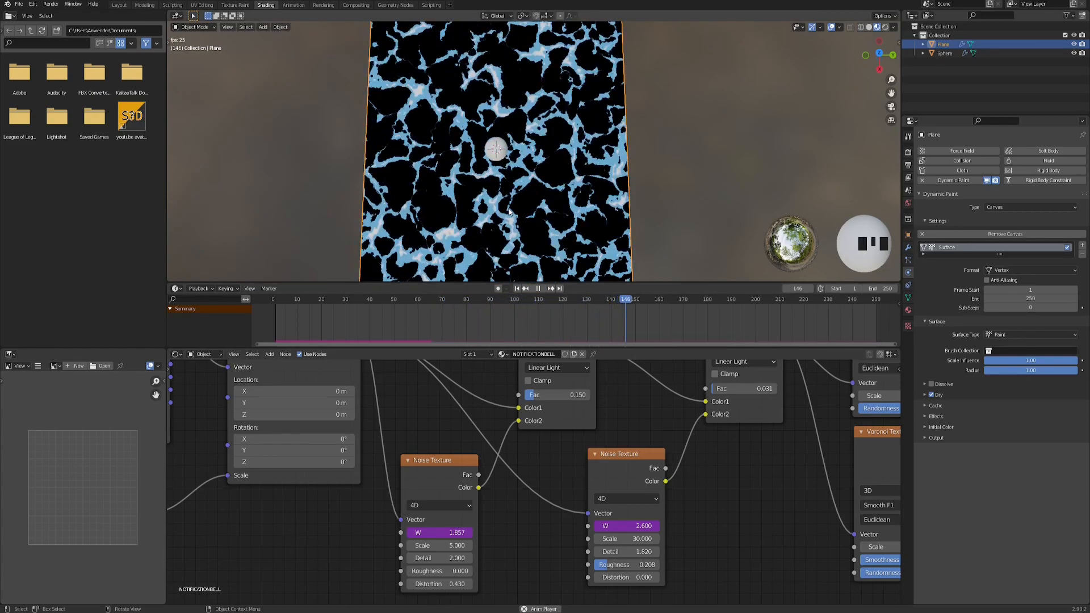
scroll(562, 227, "down", 2)
key("Escape")
- Test the Mapping node's location offsets, ending at X 3.27 m, Y 1.72 m and Z 1.82 m
middle_click_drag(319, 389, 500, 472)
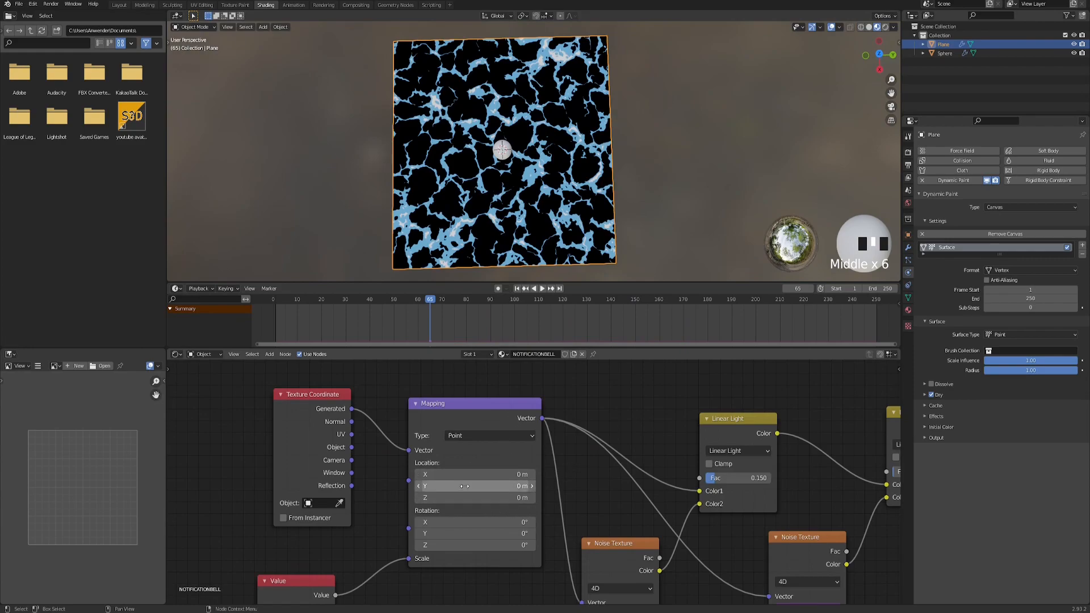
mouse_move(444, 474)
left_mouse_down("shift")
mouse_move(514, 474)
mouse_move(482, 485)
mouse_move(499, 486)
mouse_move(437, 474)
left_mouse_up("shift")
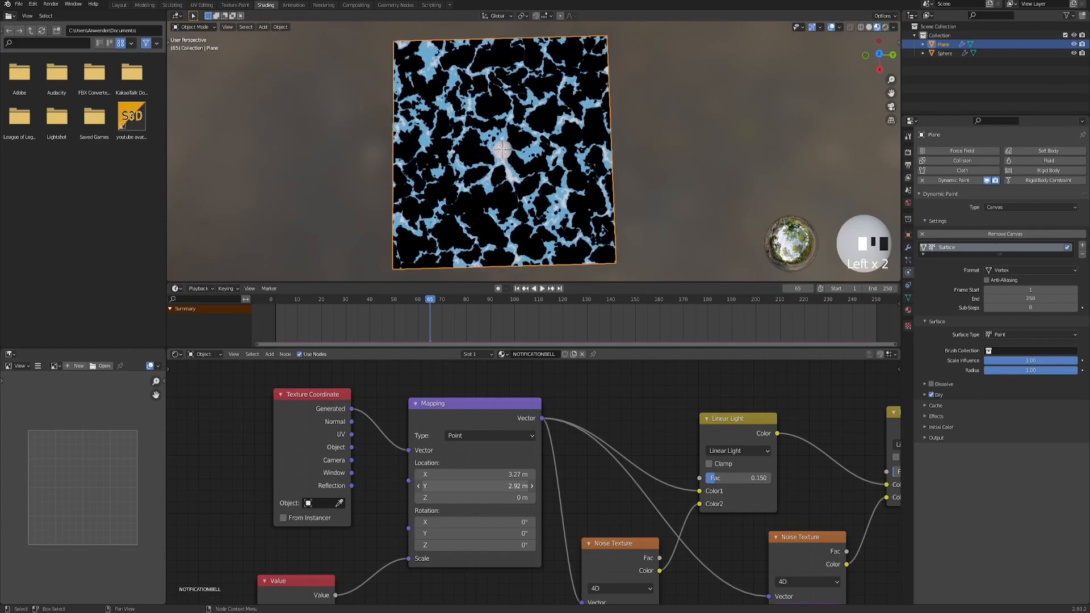
left_click_drag(477, 486, 487, 498)
middle_click_drag(514, 239, 523, 176)
scroll(525, 181, "up", 4)
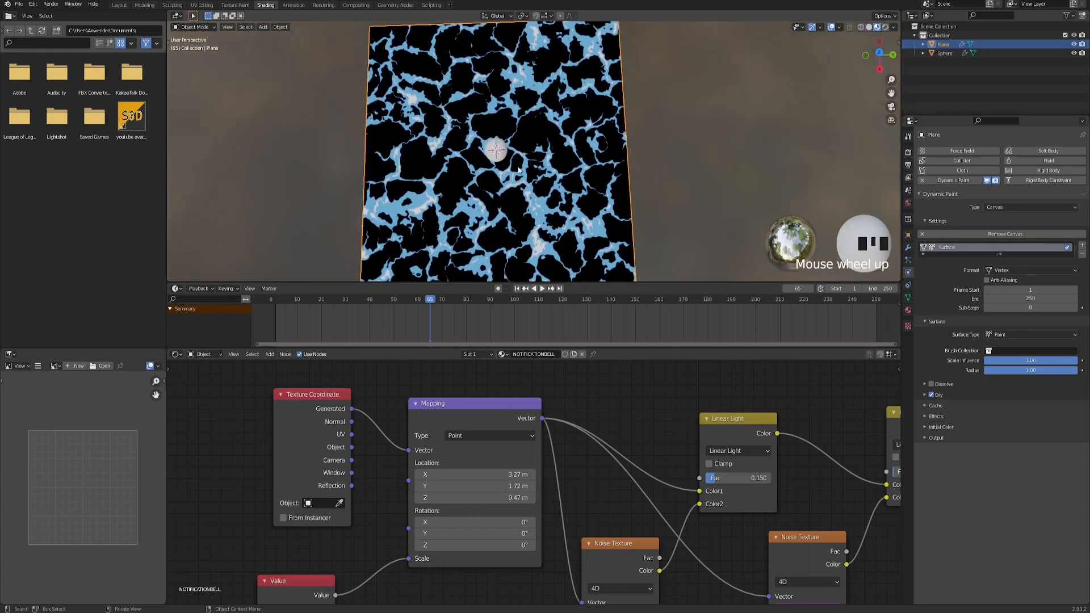
left_click_drag(477, 498, 627, 497, "shift")
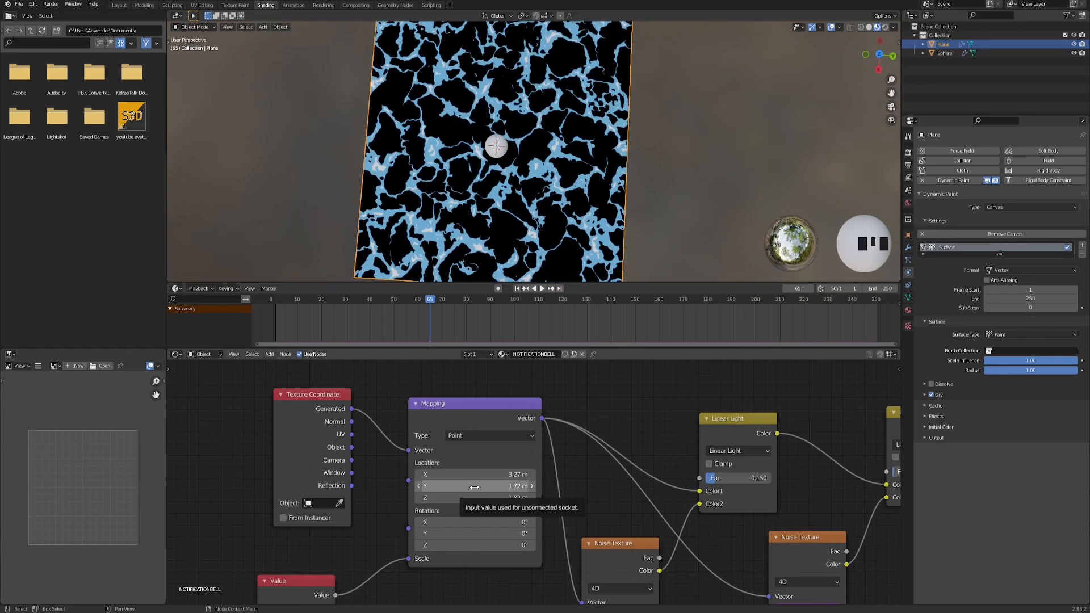
- Reset the Mapping node's X and Y location to 0 m
left_click(483, 487)
type("0")
key("Return")
left_click(486, 475)
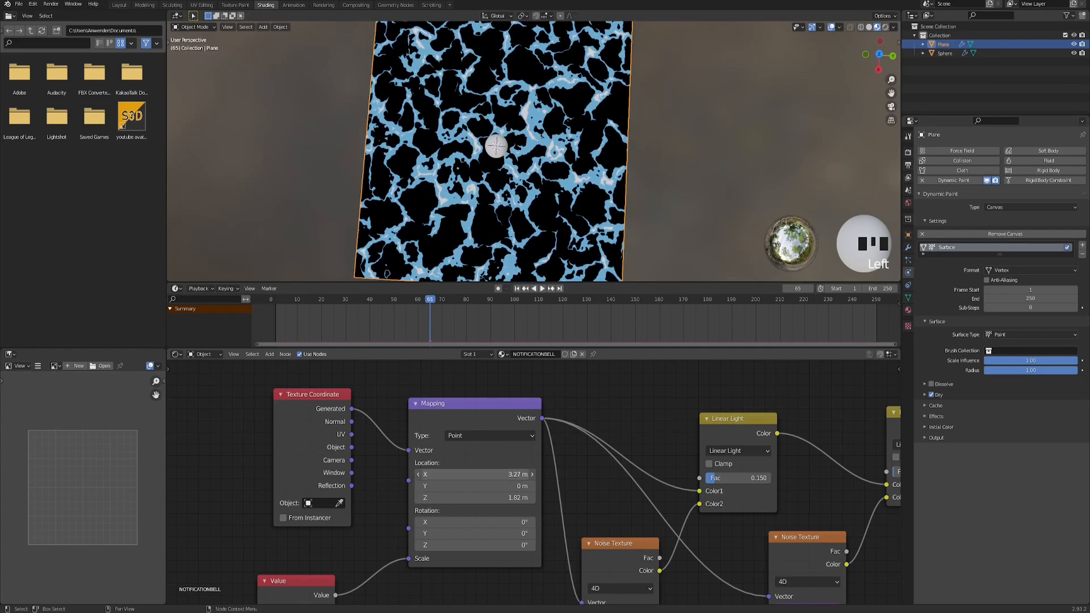
type("0")
- Drive the Mapping node's Z location with #frame/50 and play the animation
left_click(492, 498)
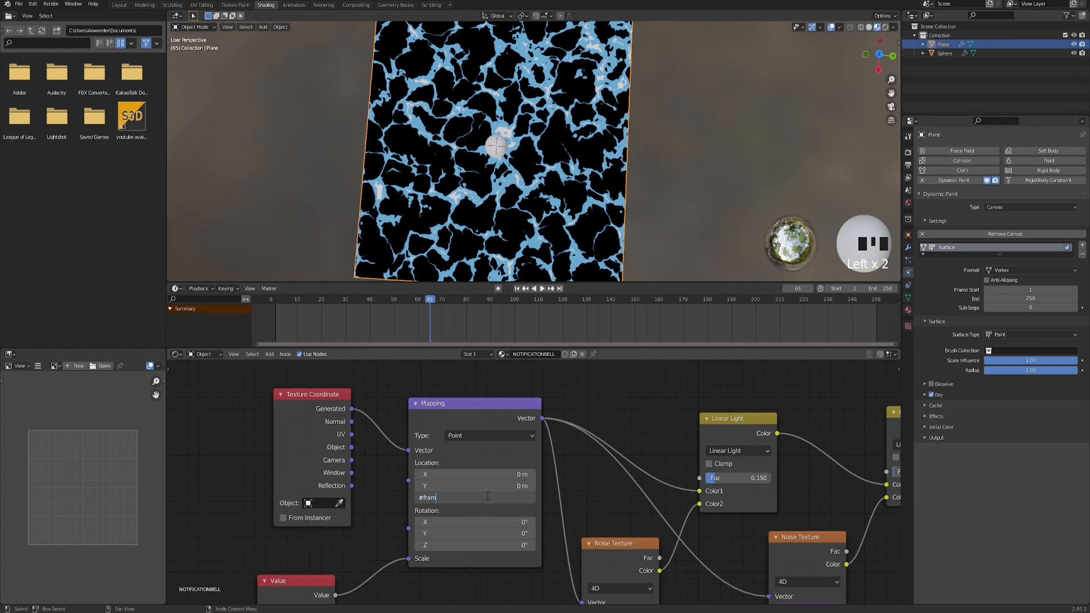
type("#frame/50")
key("Return")
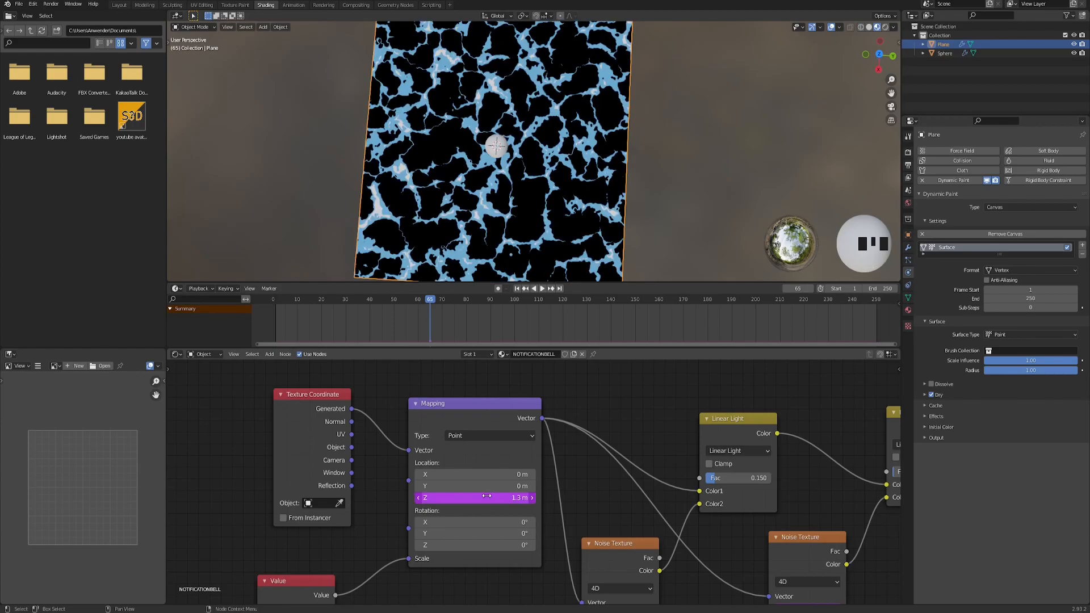
left_click(543, 288)
middle_click_drag(474, 192, 499, 148)
scroll(500, 159, "down", 2)
scroll(490, 136, "up", 1)
scroll(490, 136, "up", 1)
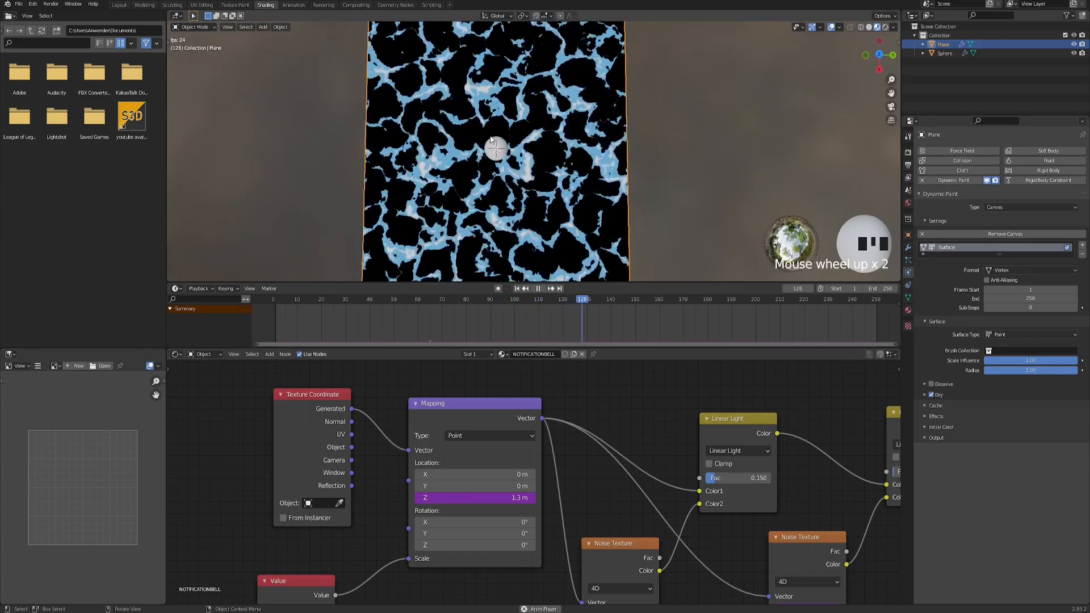
- Set the Value node feeding the Mapping scale to 2.560 and stop the playback
middle_click_drag(318, 506, 349, 450)
left_click_drag(327, 558, 360, 557, "shift")
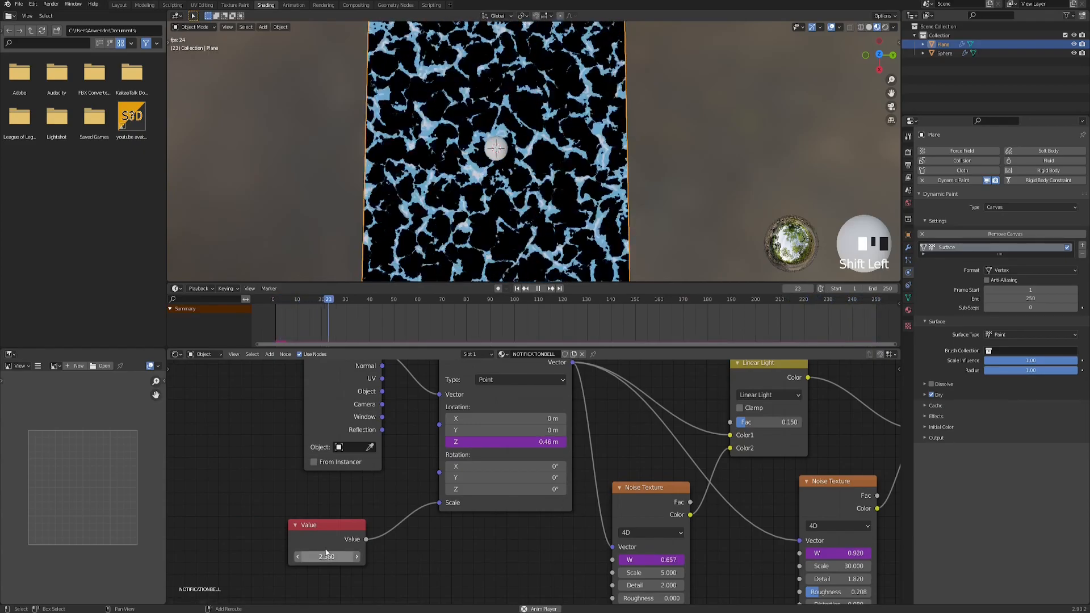
key("space")
scroll(457, 150, "down", 4)
scroll(538, 162, "up", 2)
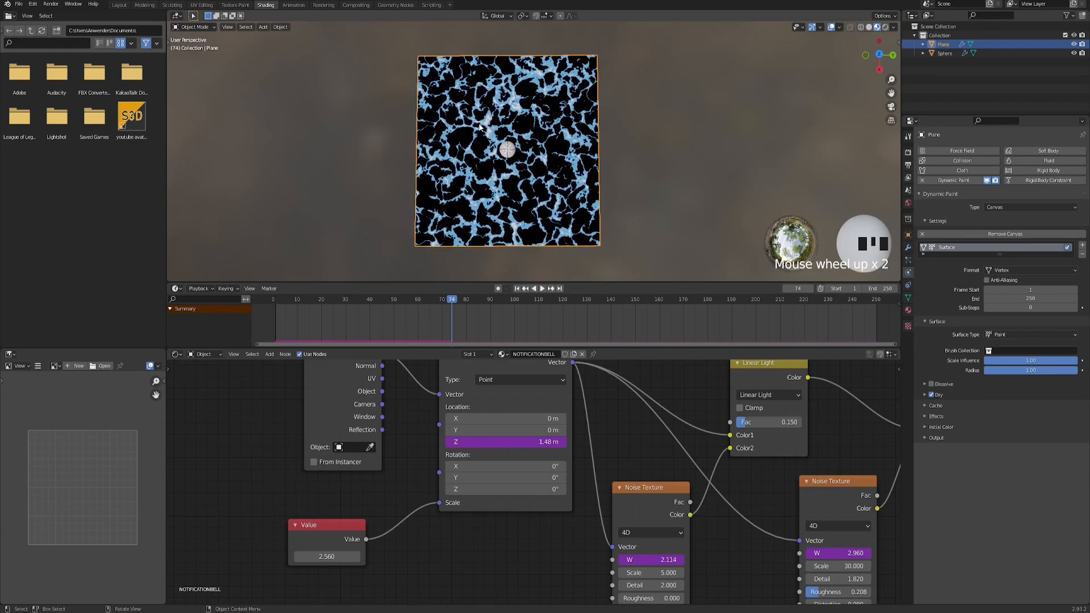
- Move the Viewer and Material Output nodes farther from the ColorRamp to make room for another node
scroll(490, 140, "up", 1)
middle_click_drag(812, 477, 470, 464)
scroll(628, 463, "down", 3)
middle_click_drag(868, 442, 296, 514)
middle_click_drag(629, 501, 318, 441)
left_click_drag(526, 427, 598, 506)
key("g")
left_click(729, 500)
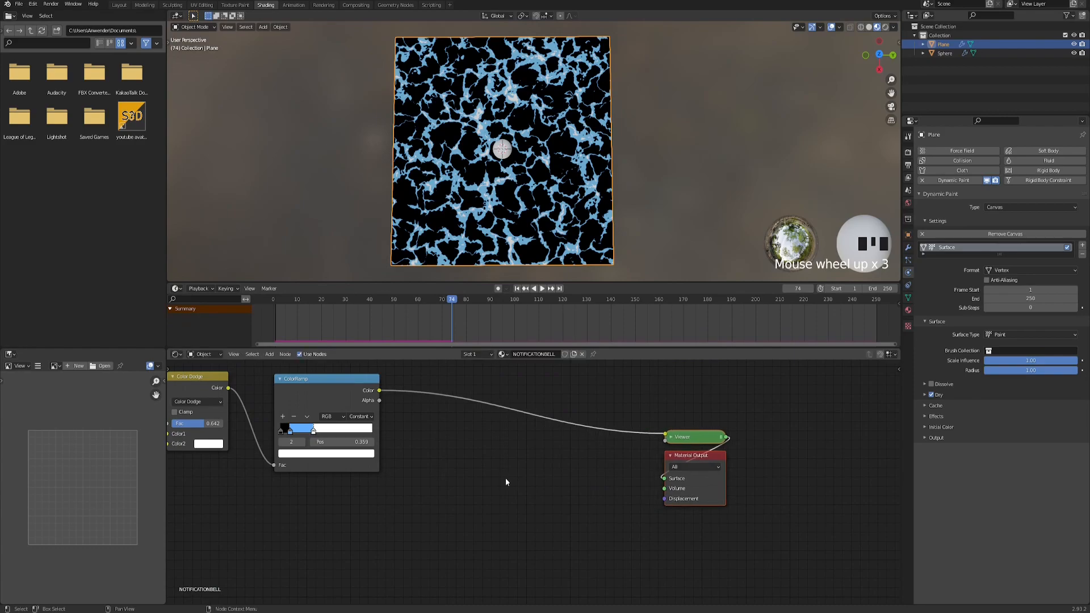
- Insert an Emission node after the ColorRamp, connect it to the Material Output's Surface and set its strength to 3.000
key("shift+a")
type("semi")
key("Return")
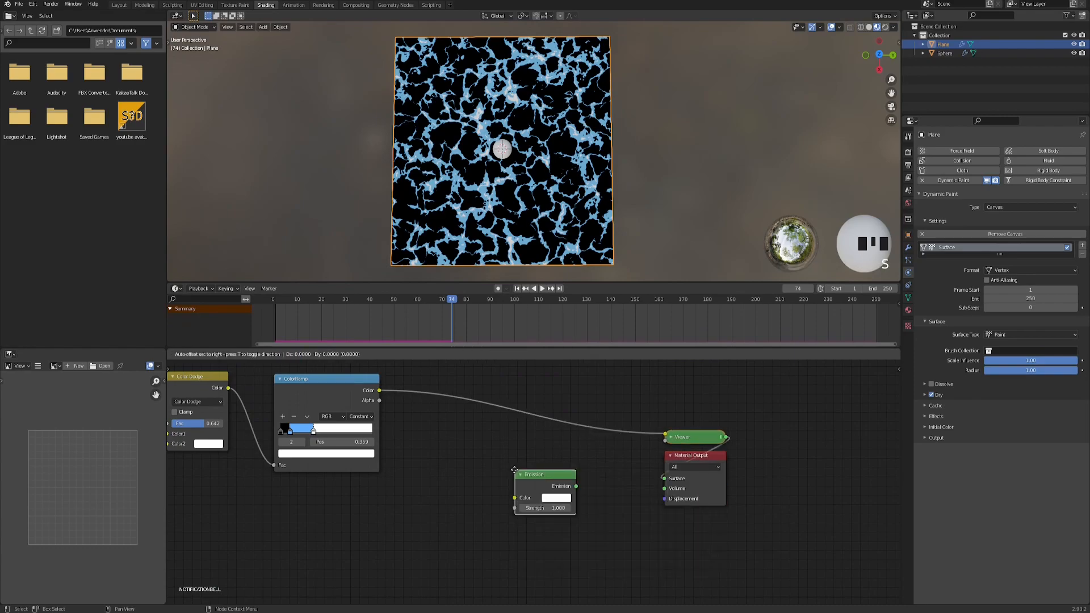
left_click(468, 396)
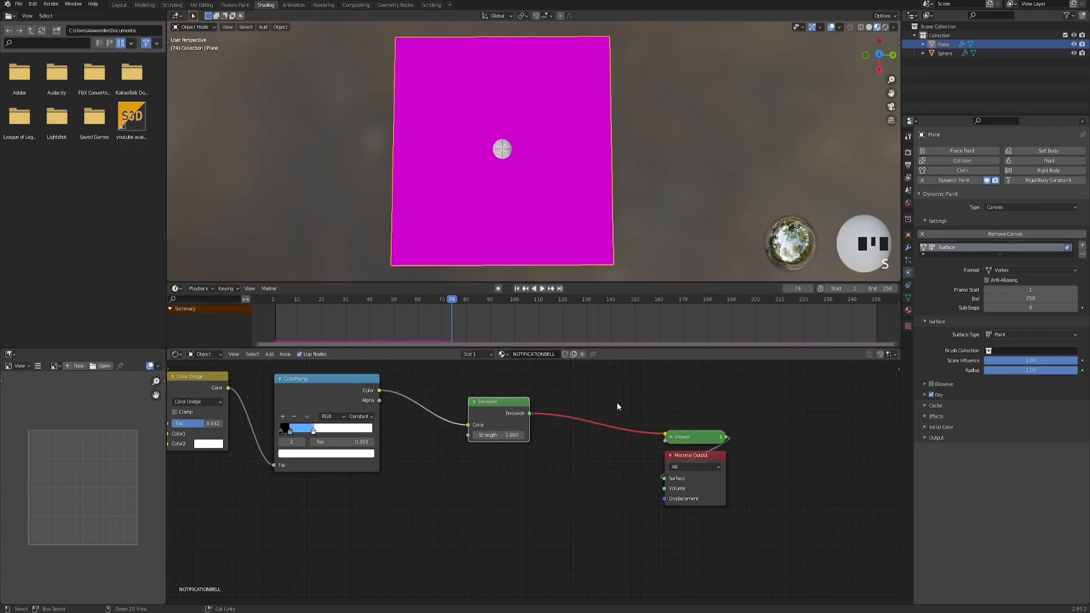
right_click_drag(598, 394, 542, 421, "ctrl")
left_click_drag(530, 414, 665, 479)
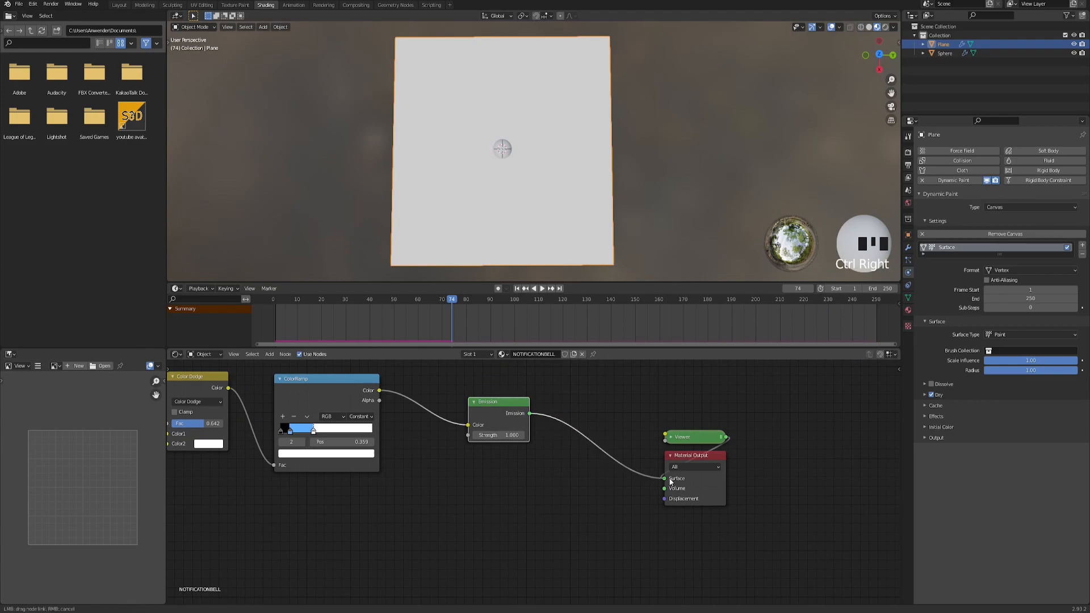
left_click(505, 438)
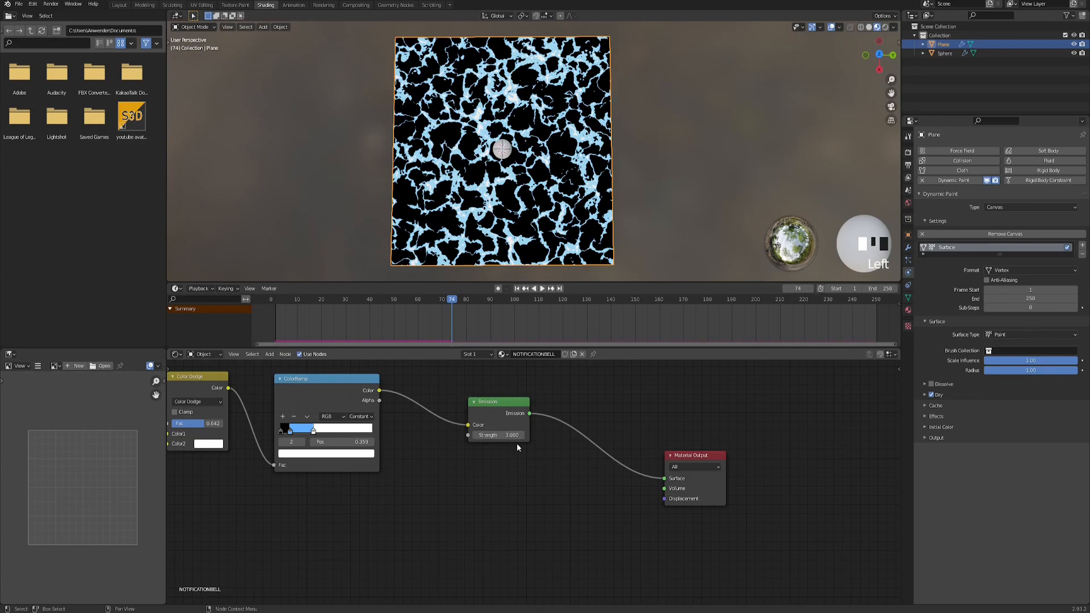
- Enable Bloom in the Eevee render settings and expand its options, undoing a trial change to the intensity
middle_click_drag(559, 177, 945, 179)
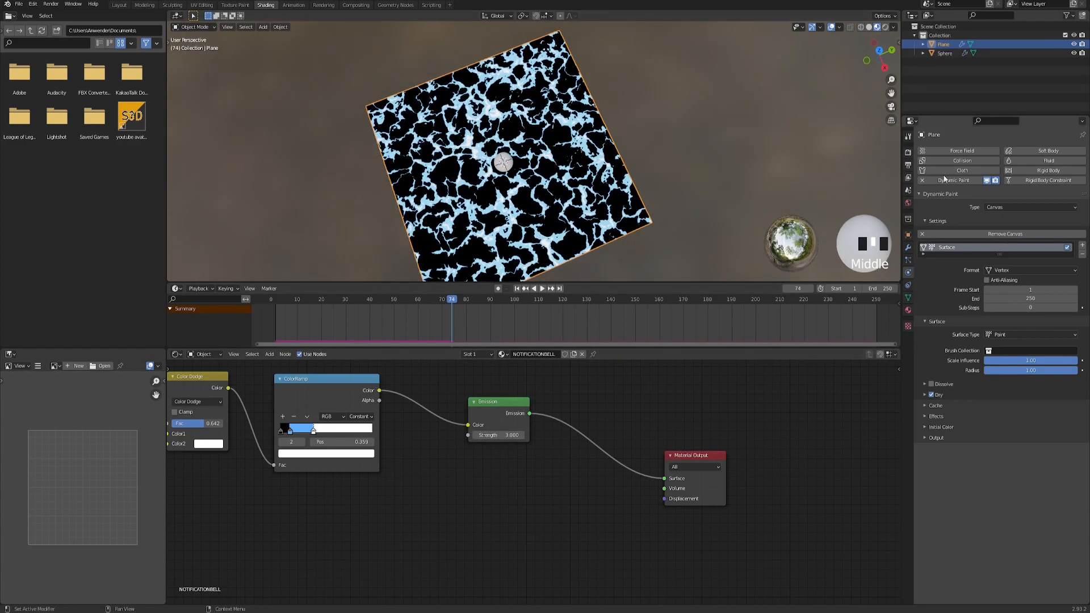
left_click(908, 153)
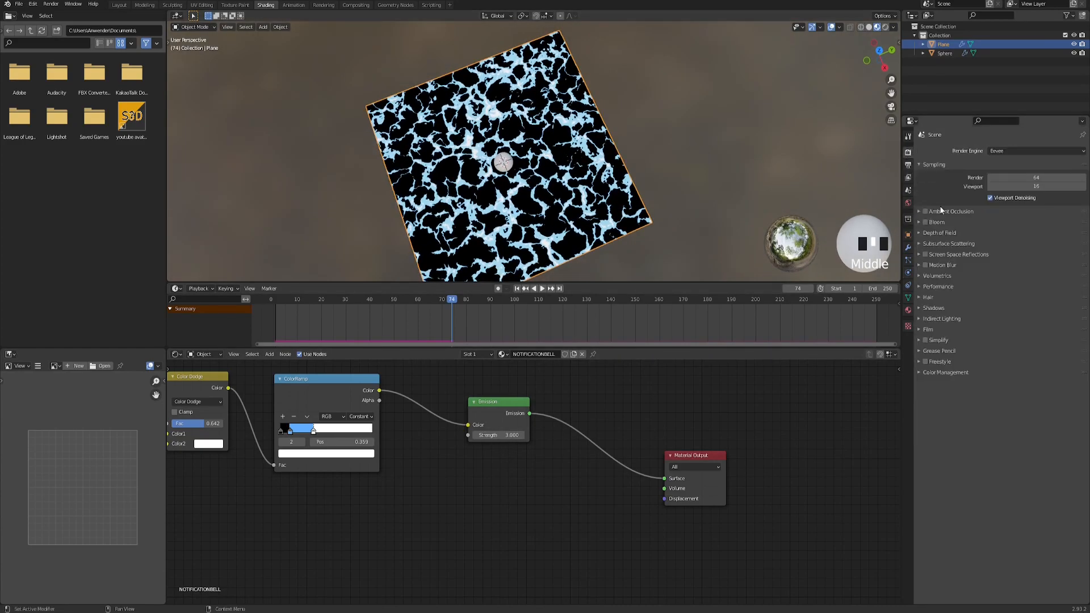
left_click(926, 222)
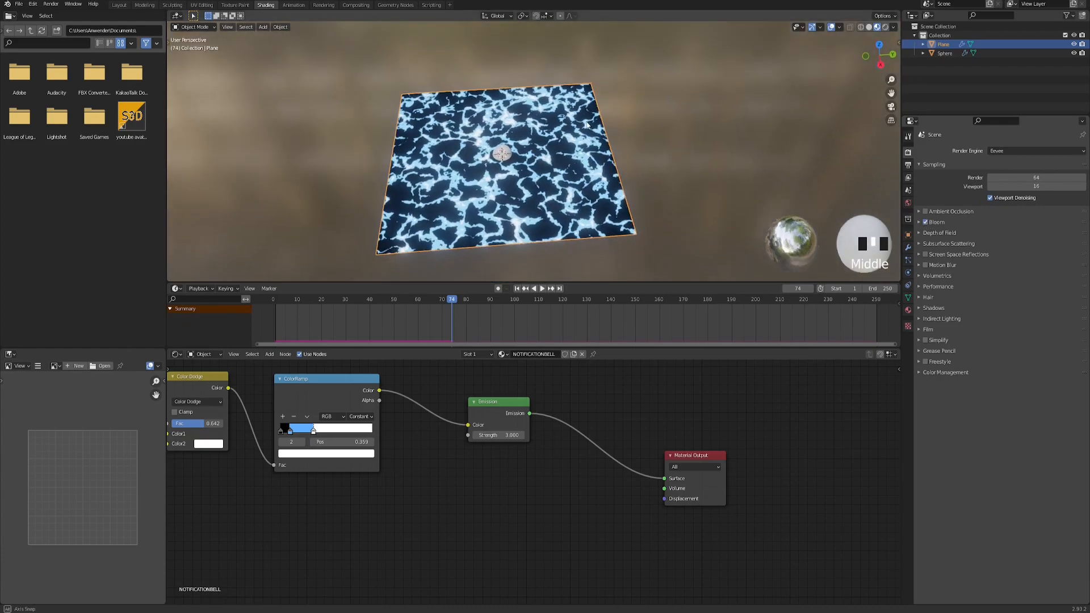
left_click(949, 222)
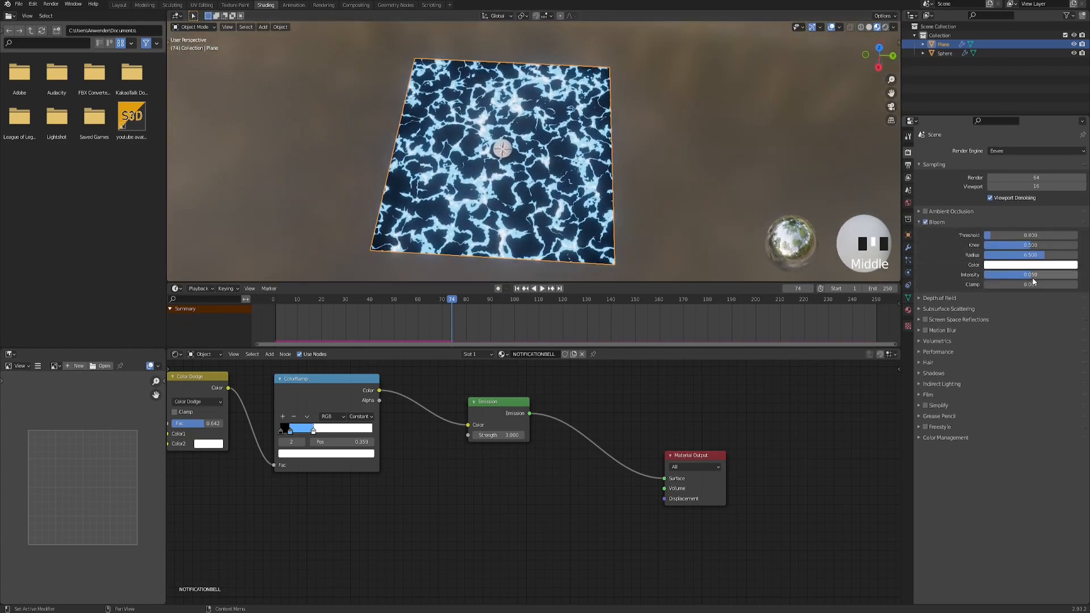
left_click_drag(1030, 275, 1023, 275)
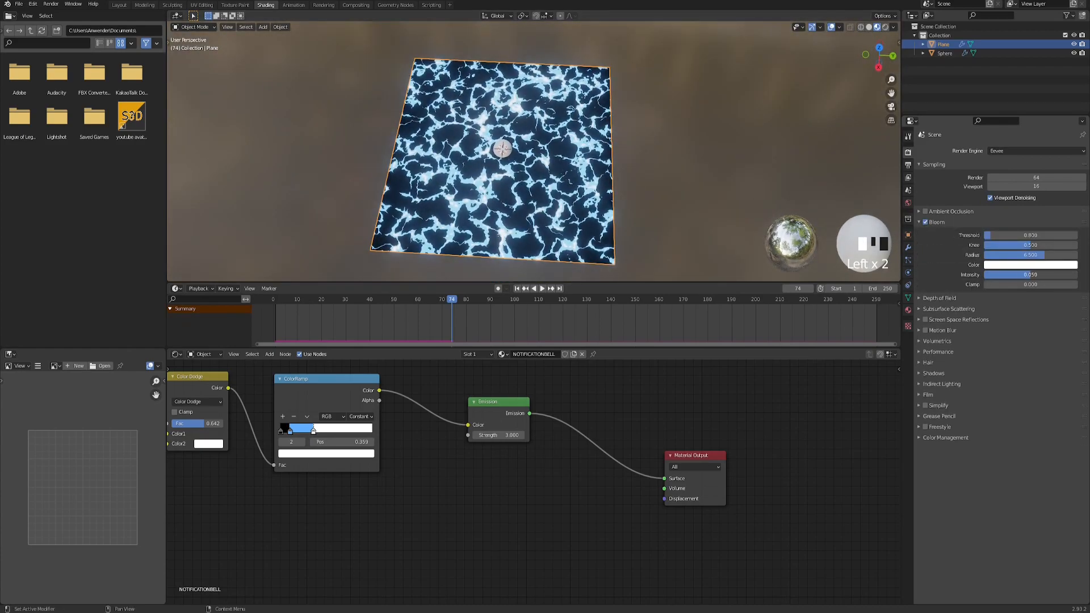
key("ctrl+z")
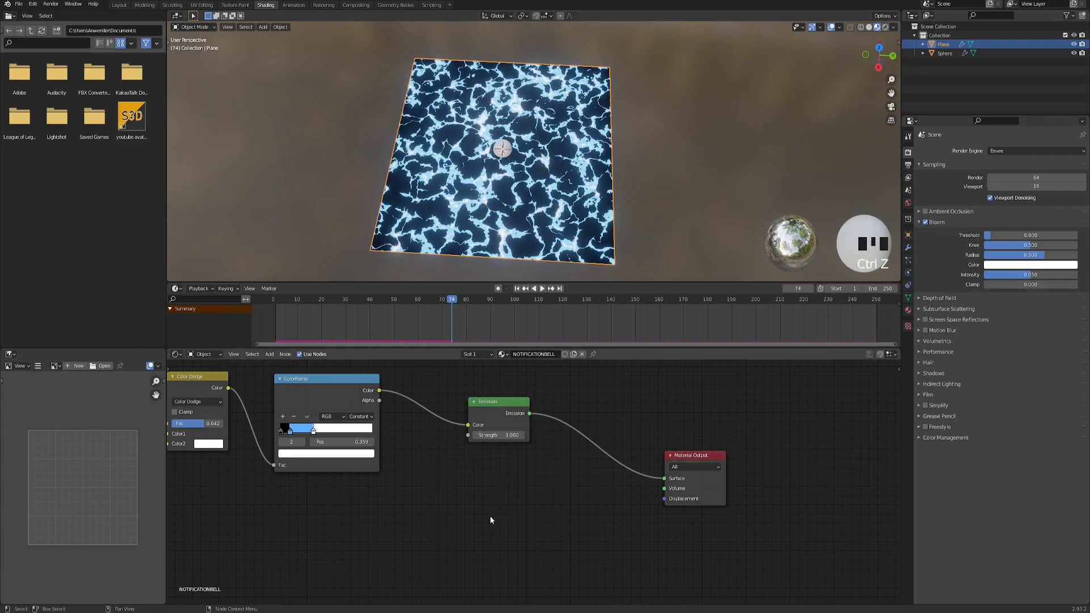
- Preview the Vertex Color node's Color output and its Alpha output on the plane
middle_click_drag(377, 522, 493, 474)
scroll(493, 473, "down", 3)
middle_click_drag(386, 525, 519, 453)
middle_click_drag(344, 483, 415, 452)
left_click_drag(399, 461, 429, 541)
left_click(408, 529, "ctrl+shift")
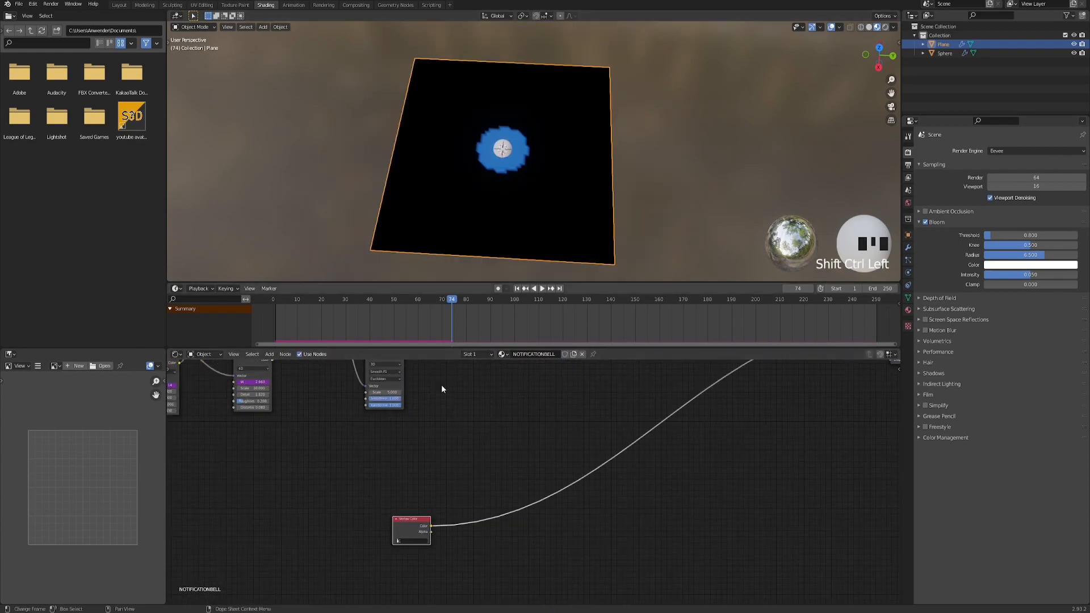
scroll(500, 125, "up", 2)
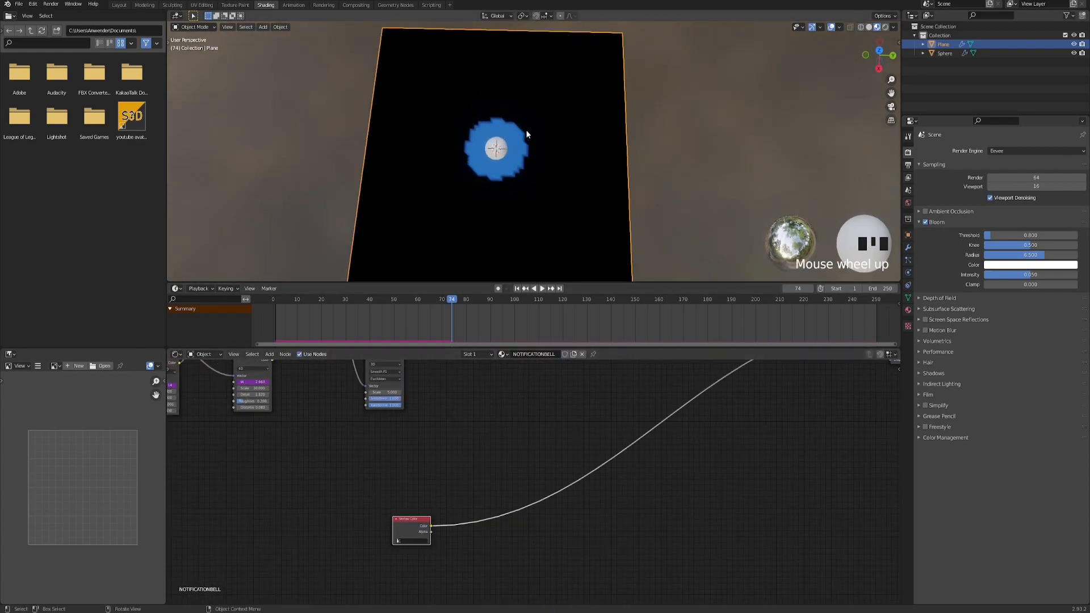
middle_click_drag(443, 549, 504, 476)
scroll(517, 475, "up", 1)
left_click(465, 482, "ctrl+shift")
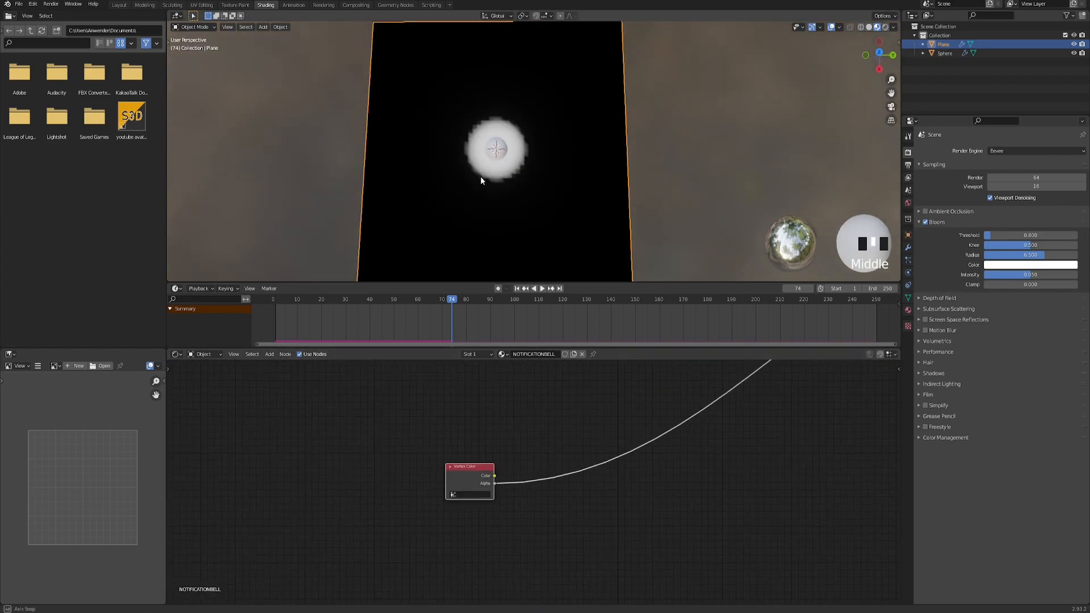
scroll(479, 176, "up", 3)
middle_click_drag(479, 147, 500, 165, "shift")
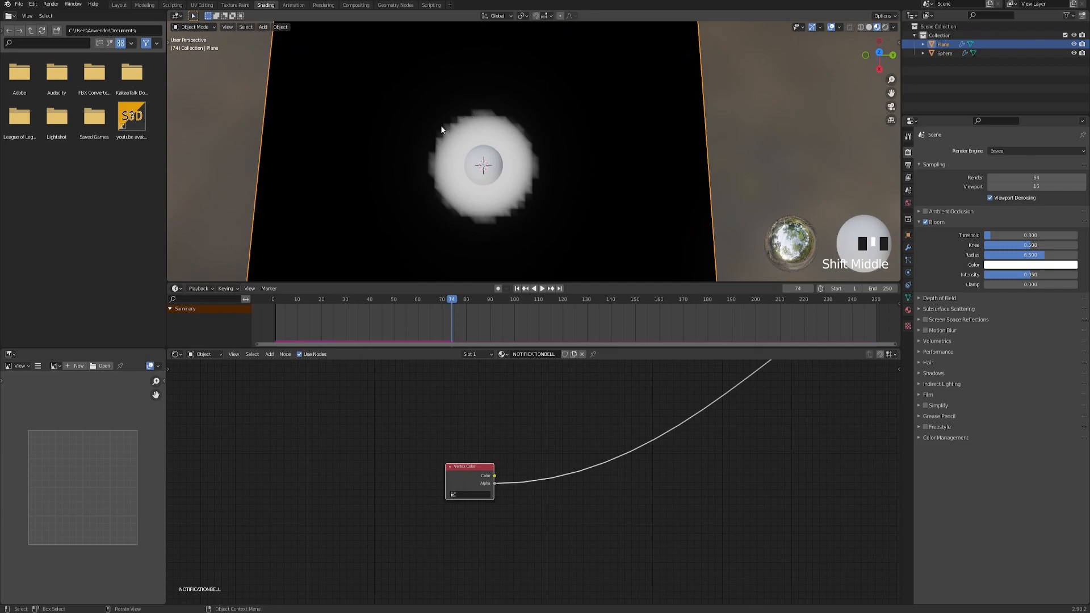
- Add a Math node on the Vertex Color's Alpha link and set its operation to Smooth Minimum
left_click(482, 428)
key("F3")
type("maht")
key("Escape")
key("F3")
type("math")
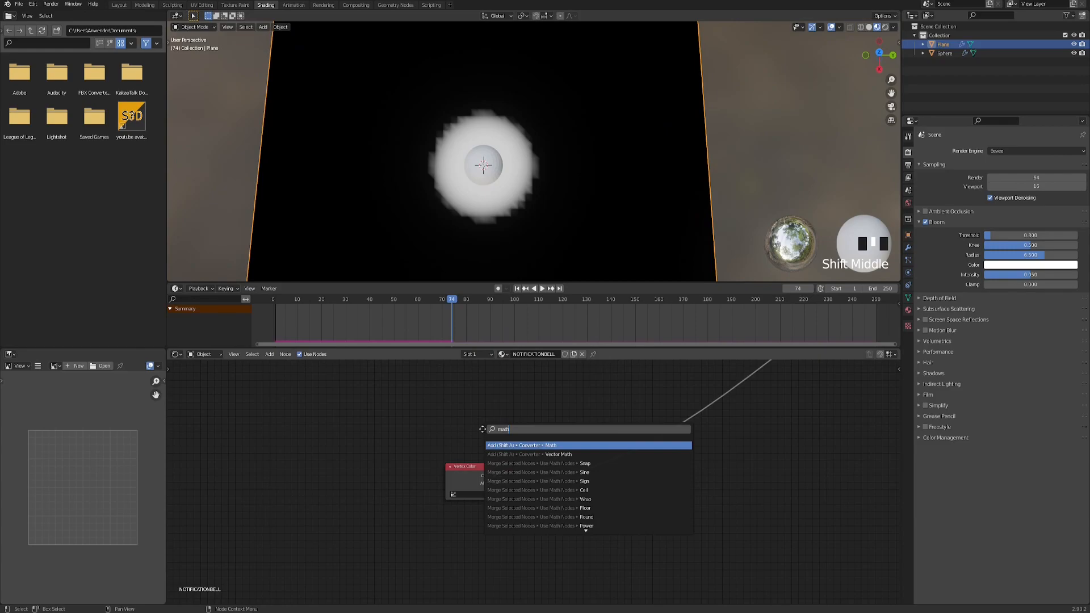
key("Return")
left_click(556, 455)
scroll(564, 458, "up", 2)
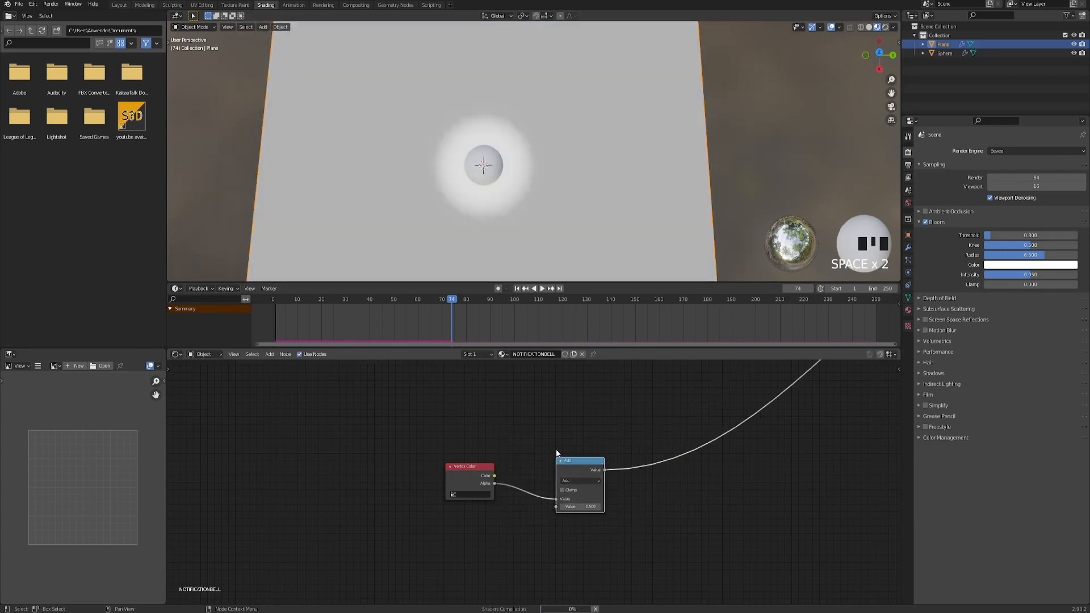
left_click(567, 493)
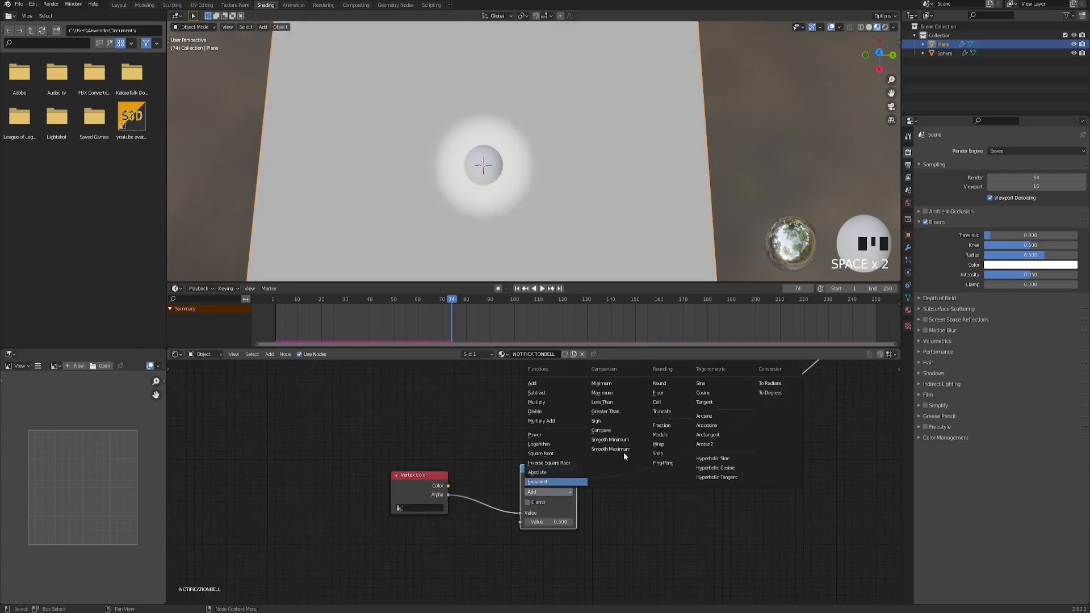
left_click(615, 440)
scroll(542, 483, "up", 2)
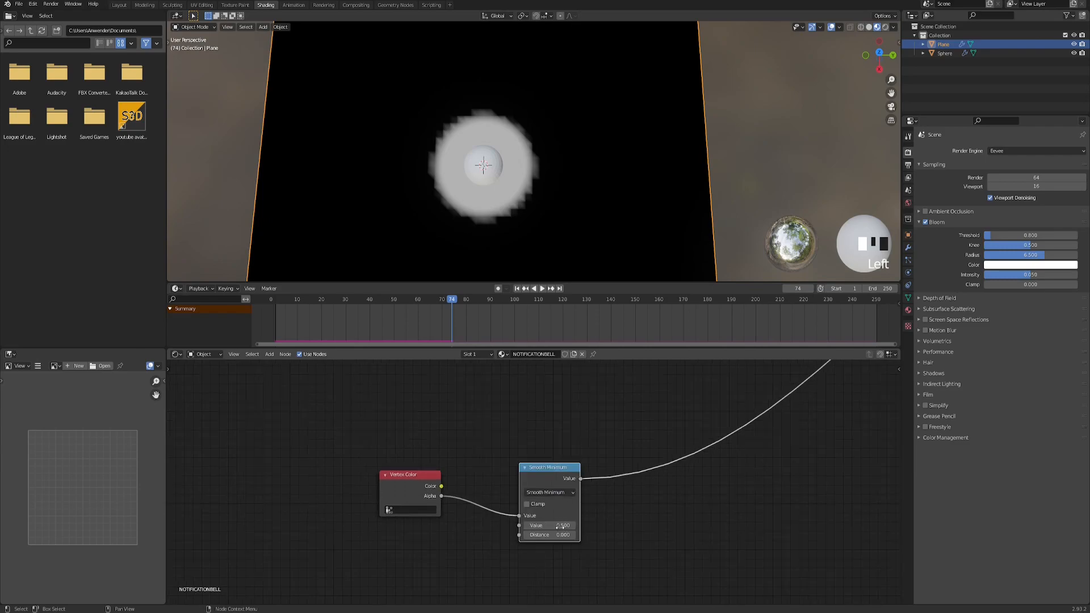
- Set the Smooth Minimum node's second value to 1.000 and its distance to 3.450
left_click_drag(550, 529, 643, 529)
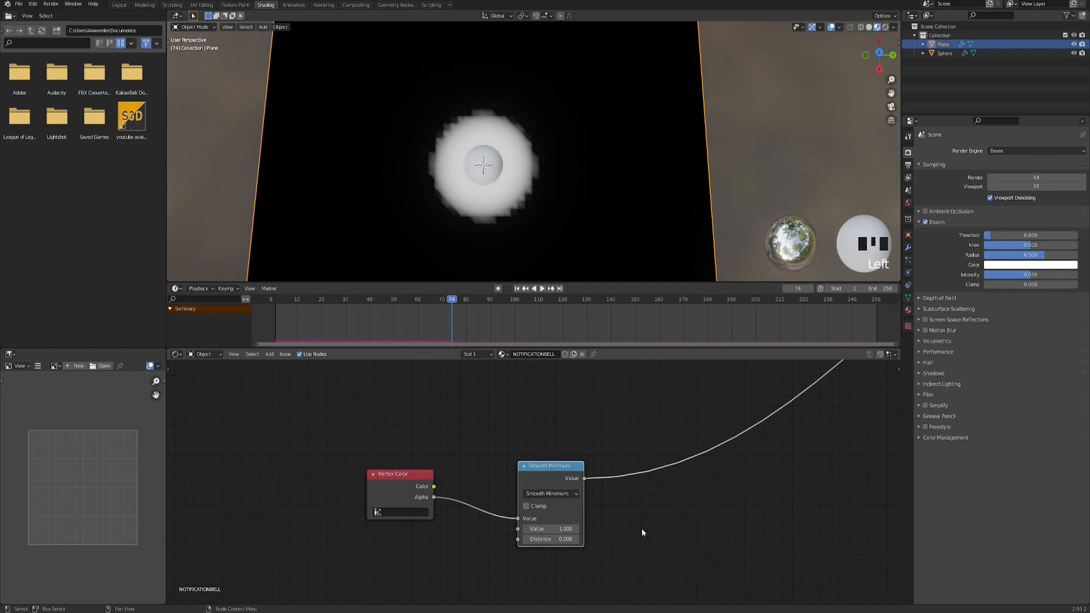
key("ctrl+z")
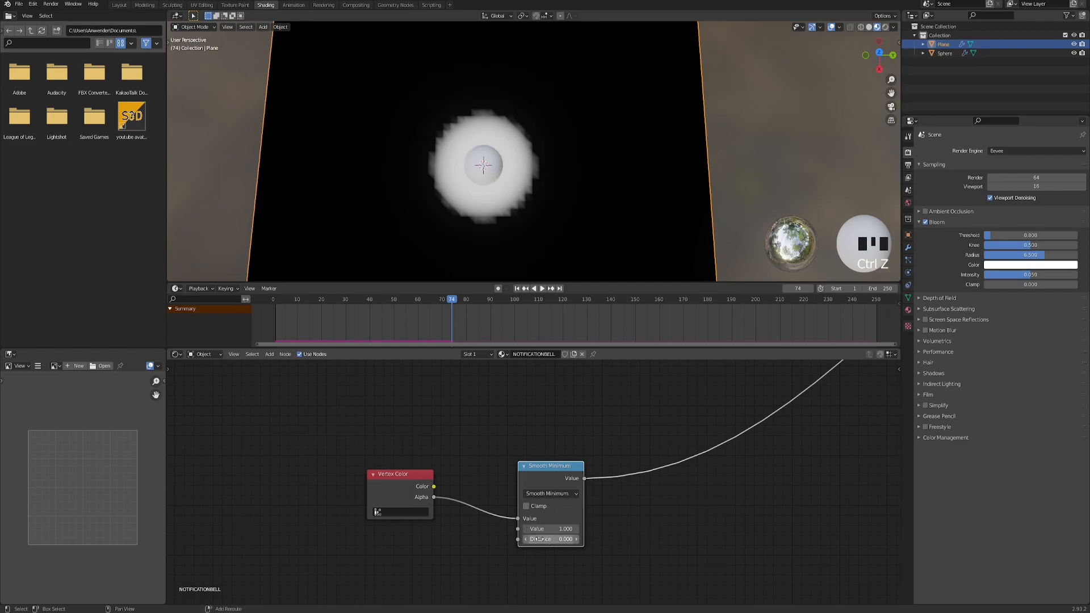
left_click_drag(551, 539, 585, 539, "shift")
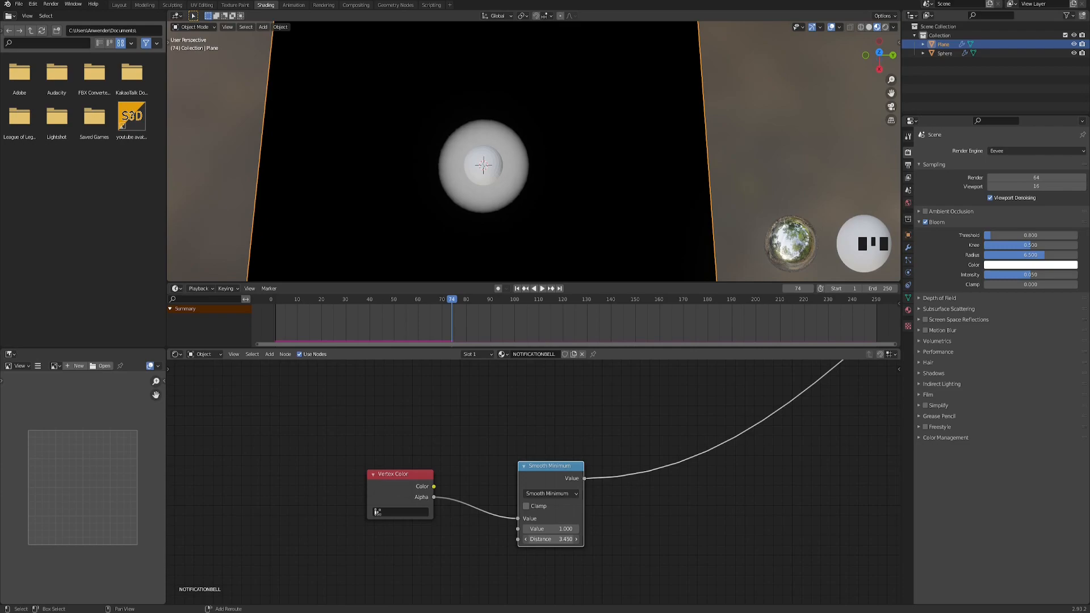
- Spread the Vertex Color and Smooth Minimum nodes farther apart in the node graph
middle_click_drag(509, 200, 549, 124)
middle_click_drag(411, 503, 474, 506)
left_click_drag(452, 488, 383, 456)
middle_click_drag(506, 469, 493, 457)
left_click_drag(592, 461, 541, 444)
mouse_move(460, 167)
middle_mouse_down()
mouse_move(457, 185)
mouse_move(474, 175)
middle_mouse_up()
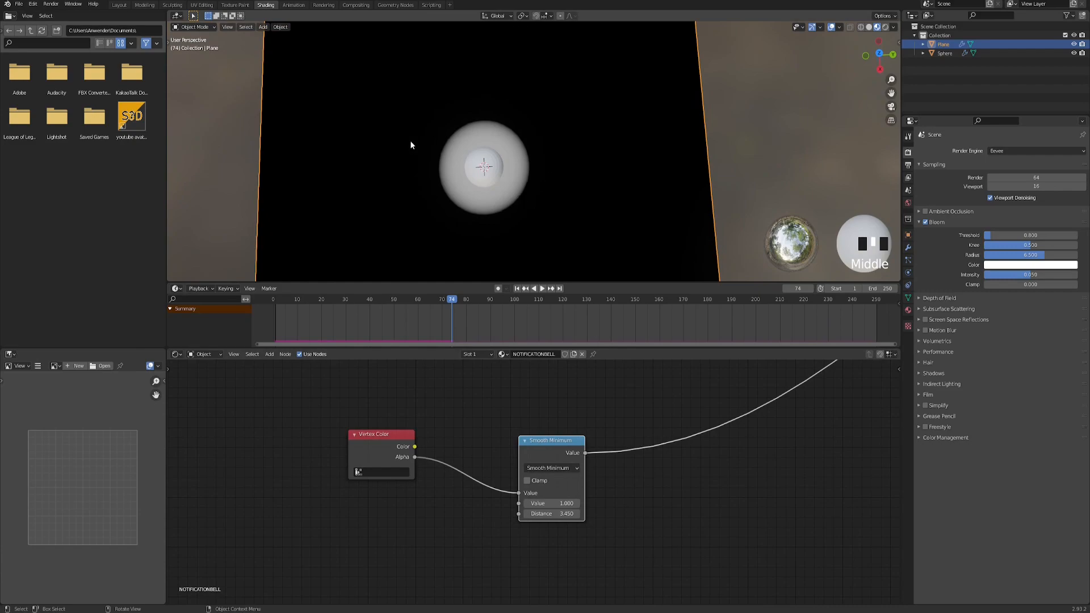
- Add a Noise Texture with Texture Coordinate and Mapping nodes below the Vertex Color node and space them out
scroll(431, 511, "down", 3)
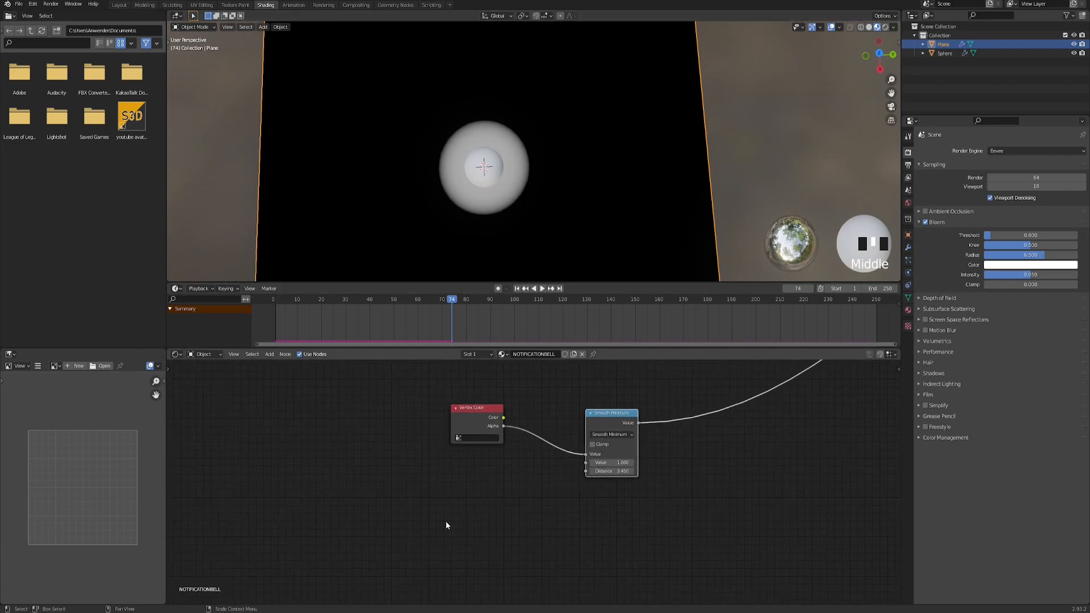
left_click(443, 522)
key("space")
type("noise")
key("Down")
key("Return")
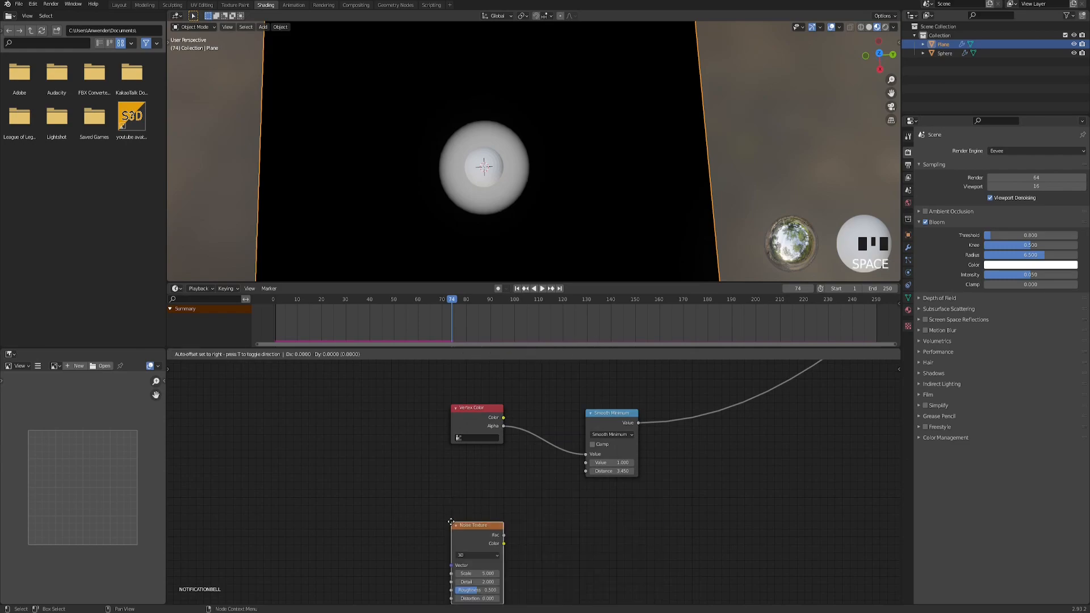
left_click(469, 481)
key("ctrl+t")
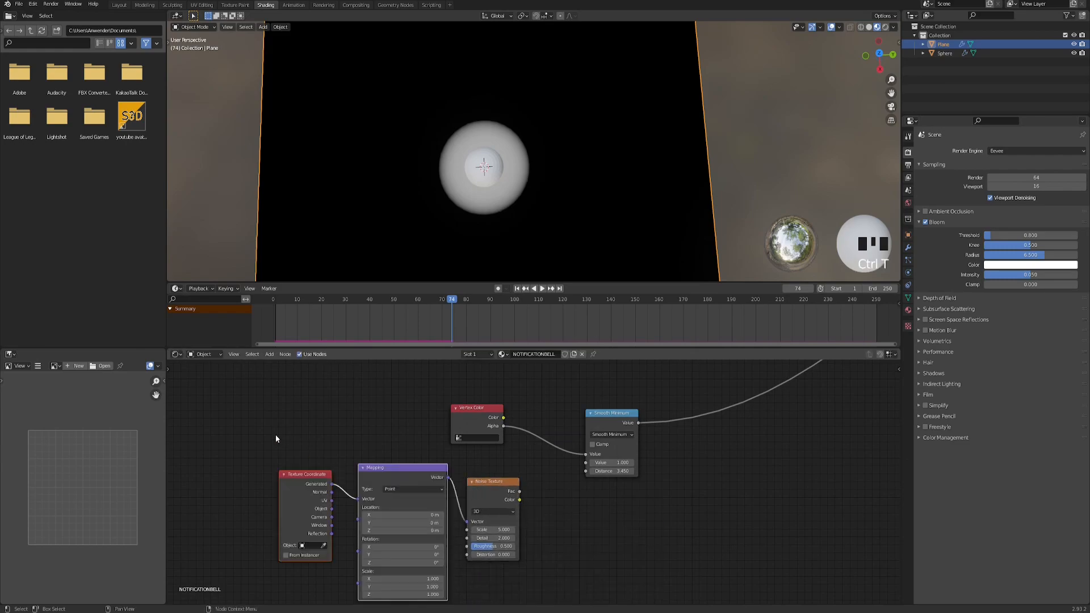
left_click_drag(368, 488, 324, 475)
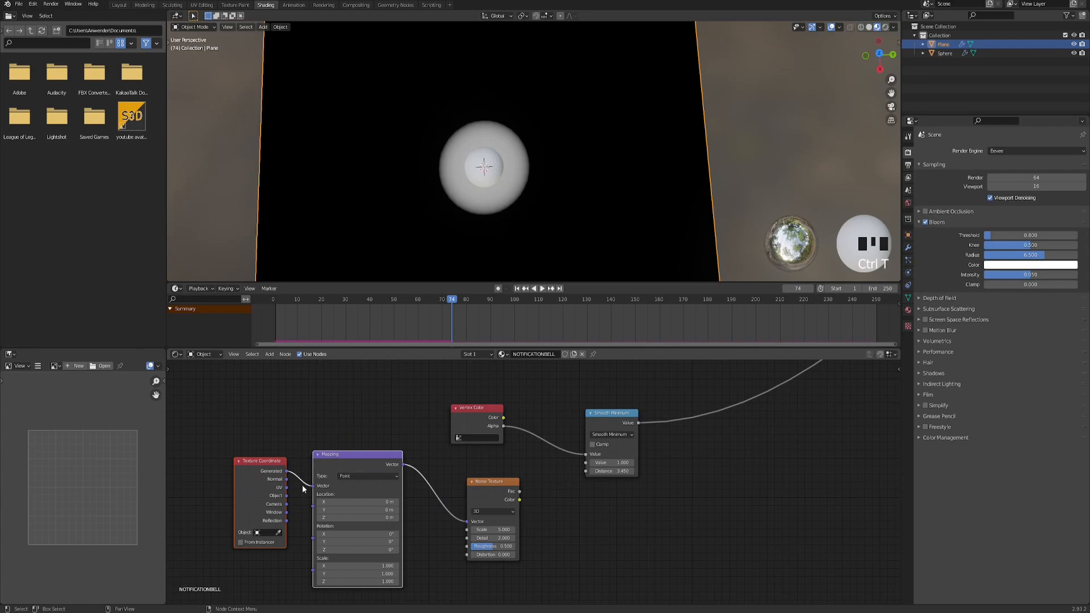
- Connect the new Texture Coordinate node's Object output to the Vector input of its Mapping node
middle_click_drag(297, 519, 337, 515)
scroll(335, 514, "up", 1)
left_click(321, 503)
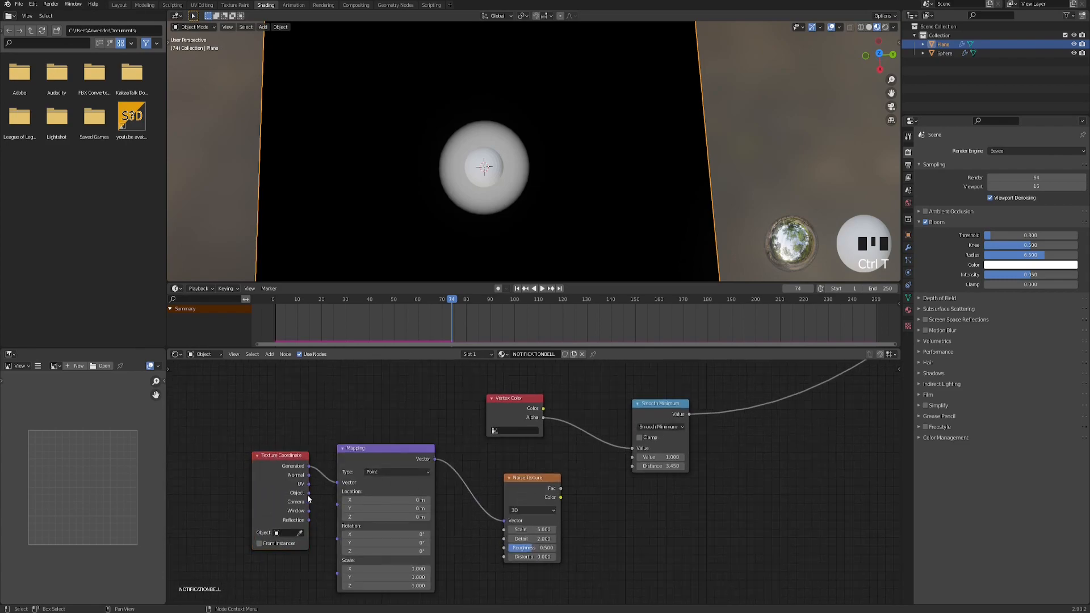
left_click_drag(309, 493, 337, 483)
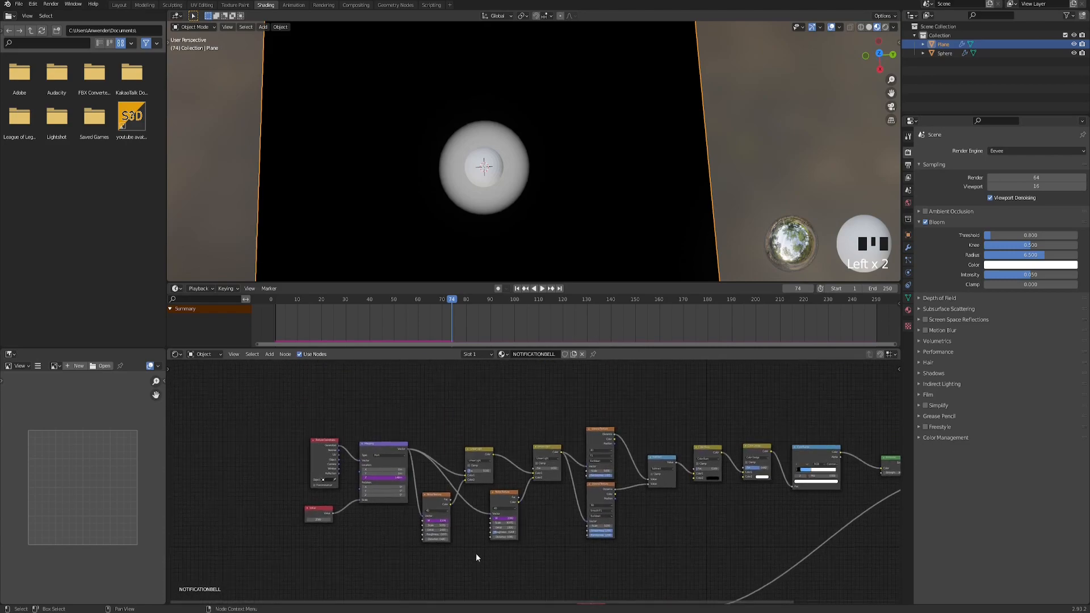
- Connect the Object output to the Mapping vector in the original Voronoi node chain too
scroll(413, 492, "up", 5)
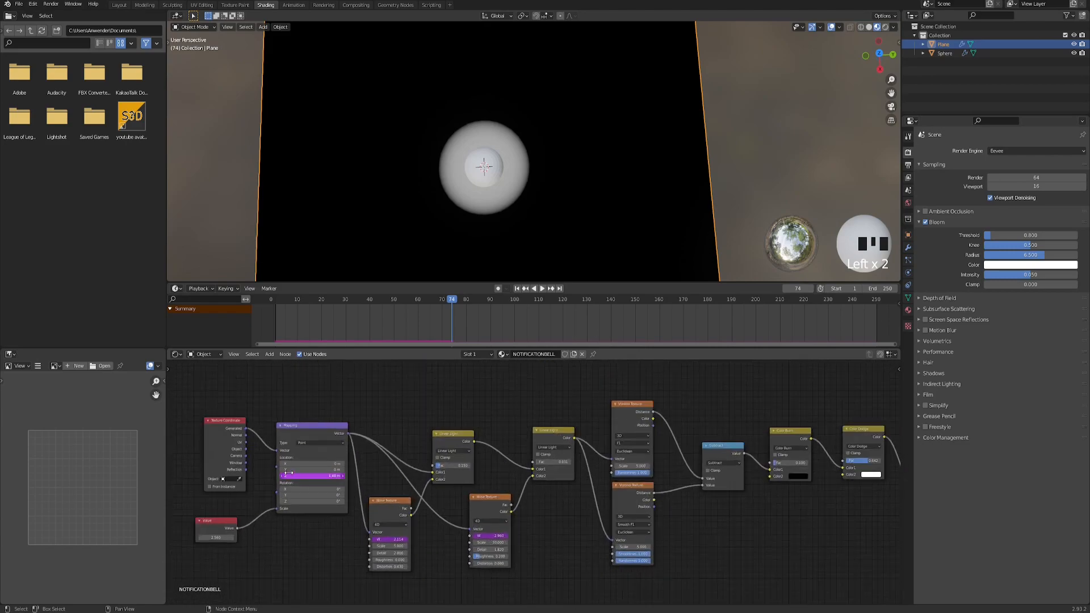
left_click_drag(438, 487, 502, 486)
key("ctrl+z")
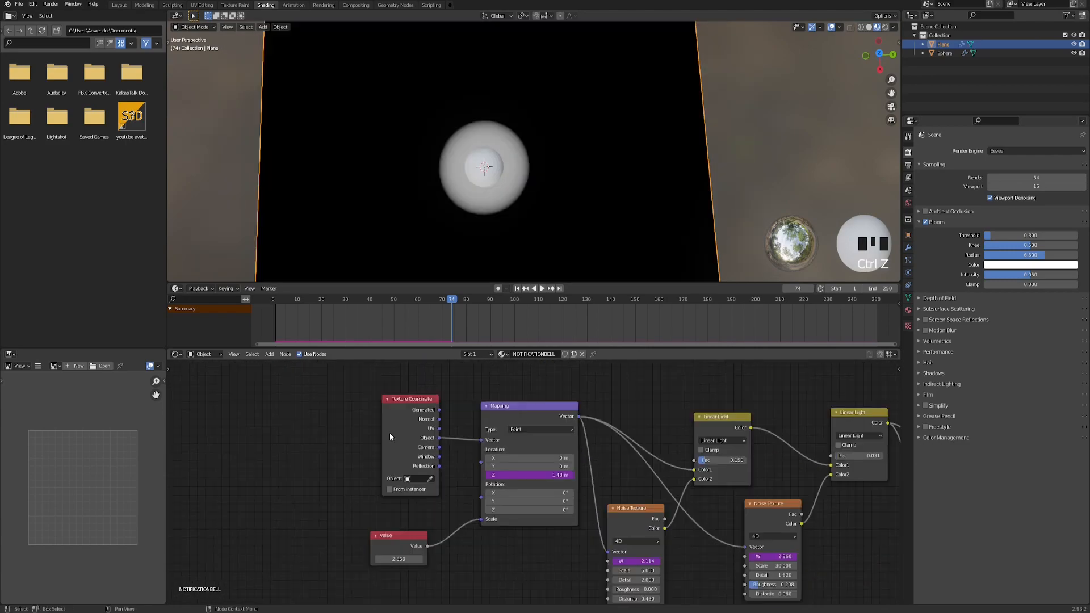
- Preview the Emission node's output on the plane
scroll(534, 477, "down", 5)
middle_click_drag(602, 476, 174, 468)
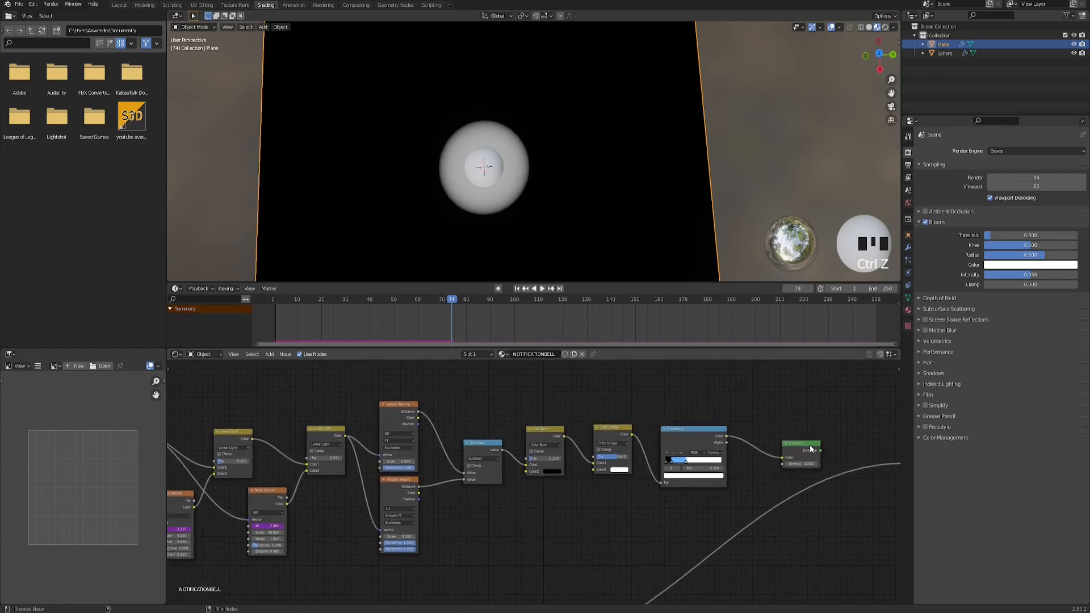
left_click(799, 448, "ctrl+shift")
mouse_move(534, 216)
middle_mouse_down()
mouse_move(574, 188)
mouse_move(540, 224)
middle_mouse_up()
- Set the Value node feeding the Mapping scale to 0.330
middle_click_drag(352, 484, 717, 463)
middle_click_drag(430, 513, 545, 520)
scroll(461, 544, "up", 9)
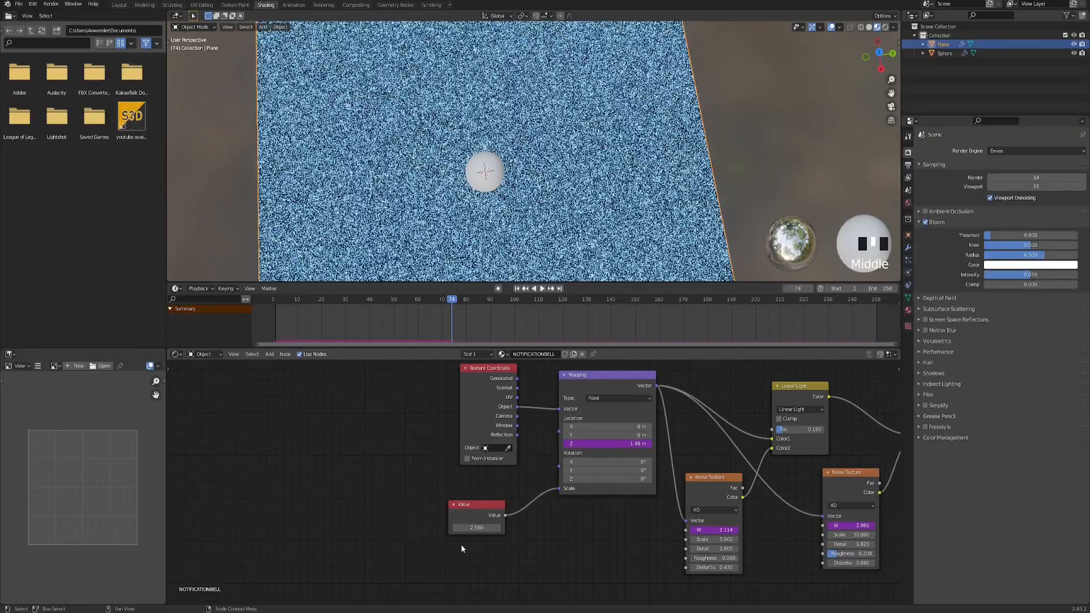
mouse_move(471, 544)
left_mouse_down("shift")
mouse_move(398, 544)
mouse_move(456, 546)
left_mouse_up("shift")
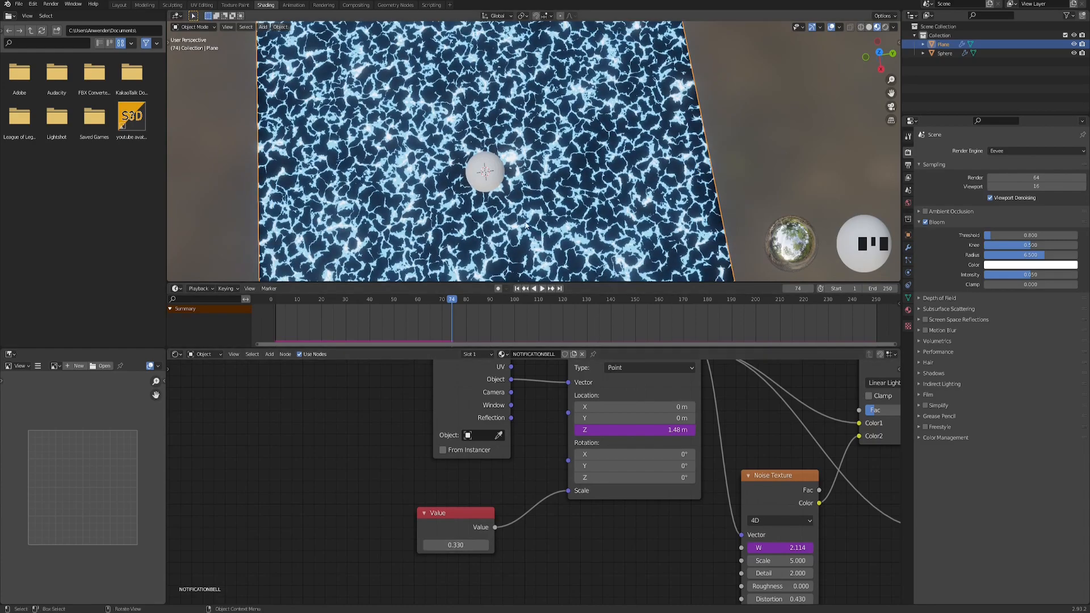
scroll(529, 514, "down", 1)
middle_click_drag(719, 528, 619, 498)
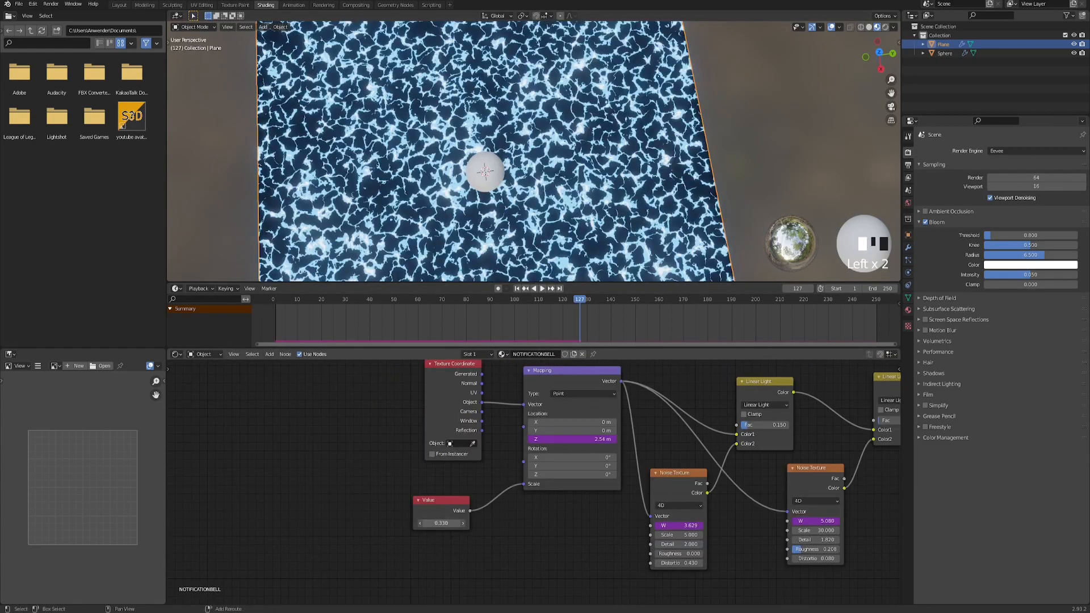
- Set the Value node feeding the Mapping scale to 0.150 and the Smooth F1 Voronoi Texture's Smoothness to 0.947
left_click_drag(449, 523, 433, 523, "shift")
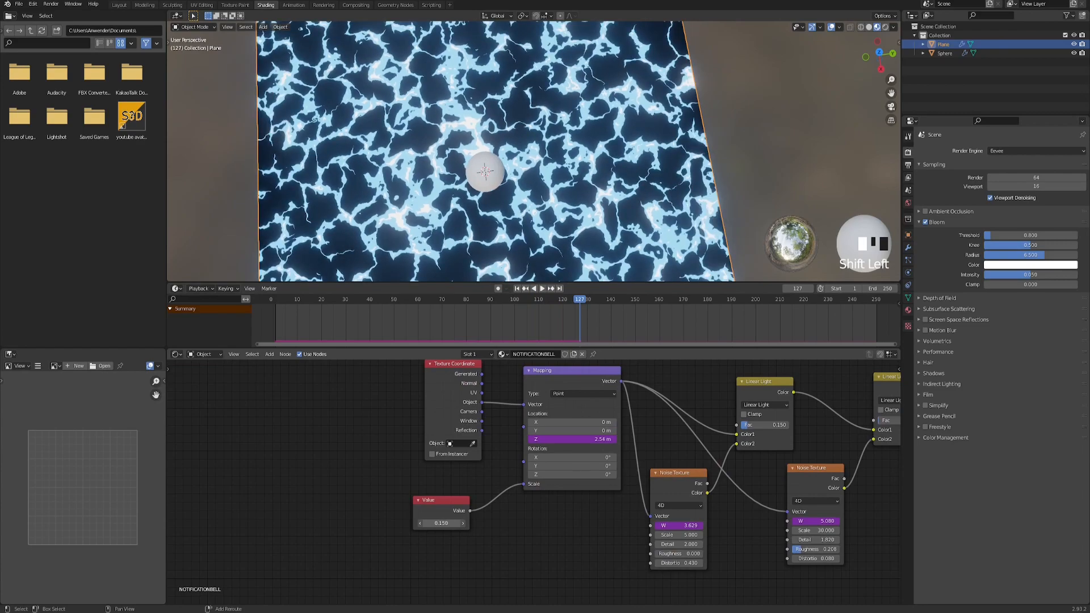
scroll(537, 483, "down", 1)
mouse_move(874, 505)
middle_mouse_down()
mouse_move(535, 486)
mouse_move(528, 505)
mouse_move(487, 530)
mouse_move(472, 499)
middle_mouse_up()
scroll(554, 499, "up", 2)
scroll(529, 470, "up", 1)
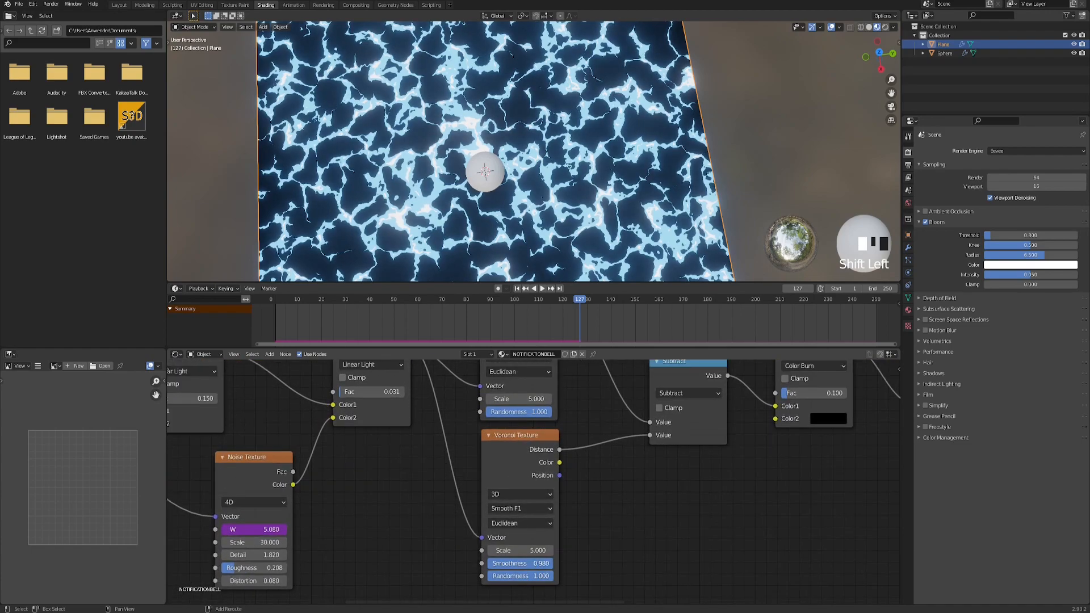
mouse_move(520, 563)
left_mouse_down("shift")
mouse_move(508, 563)
mouse_move(542, 564)
mouse_move(525, 563)
left_mouse_up("shift")
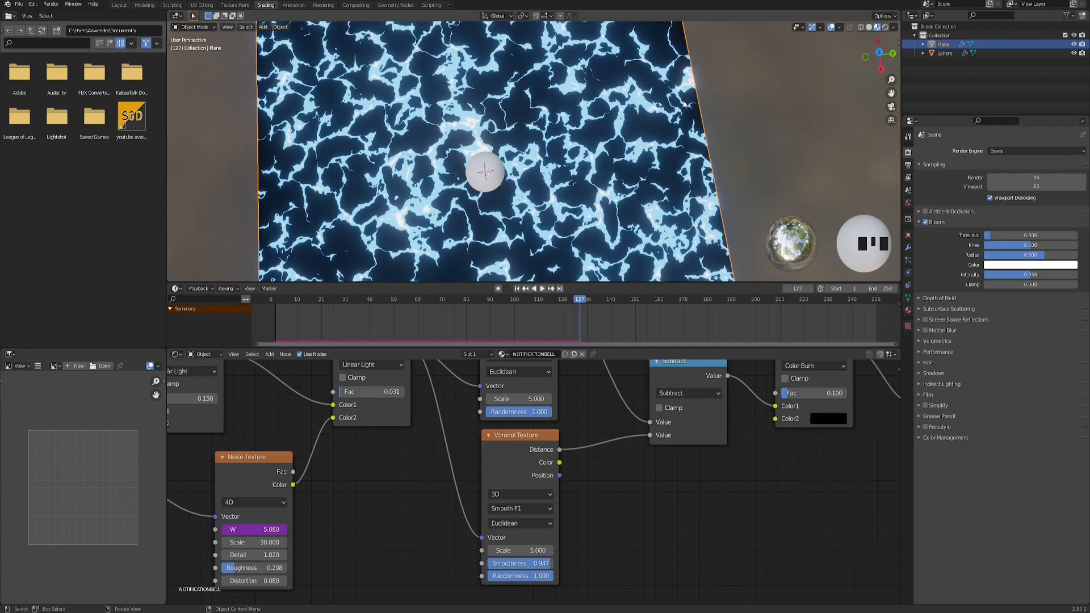
- Play the animation and fine-tune the Smooth F1 Voronoi Texture's Smoothness, raising it to 1.000 and then lowering it again
left_click(544, 289)
scroll(511, 162, "down", 3)
middle_click_drag(511, 158, 498, 148)
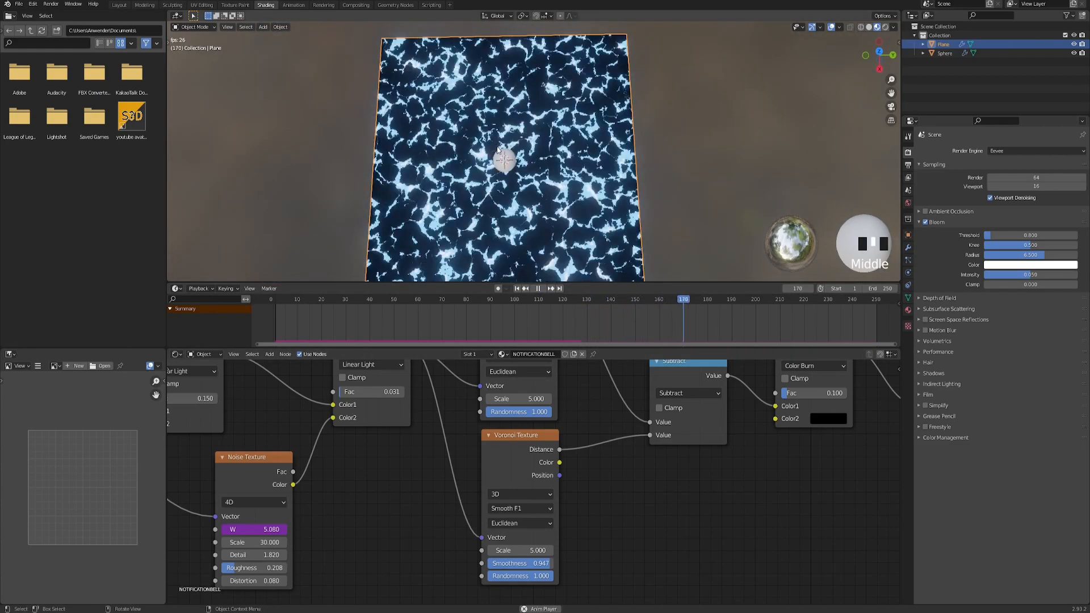
scroll(498, 149, "up", 3)
mouse_move(540, 564)
left_mouse_down("shift")
mouse_move(506, 563)
mouse_move(553, 563)
left_mouse_up("shift")
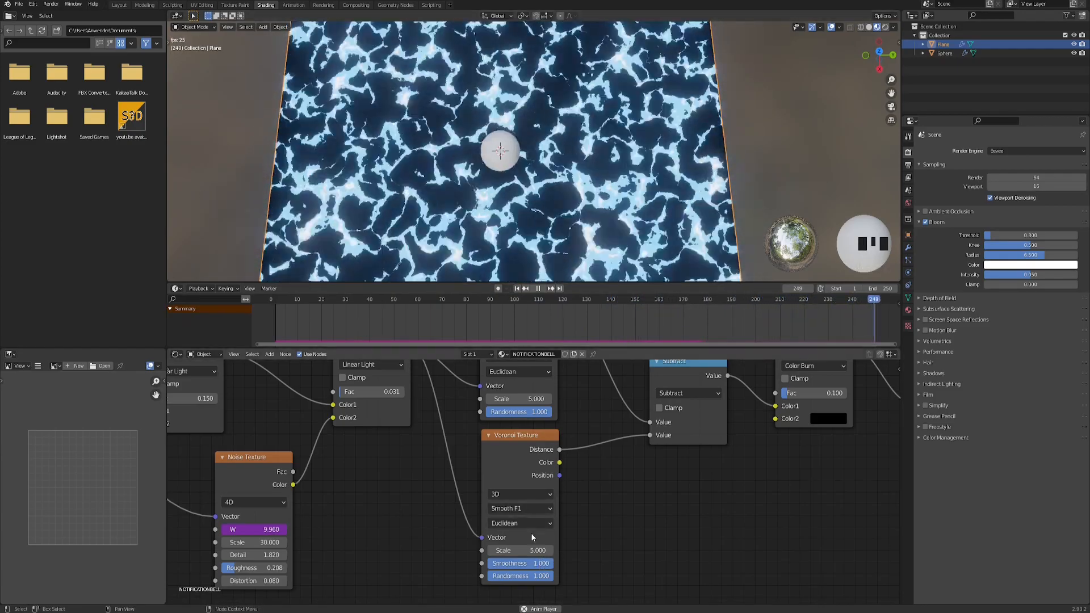
left_click_drag(542, 564, 516, 563, "shift")
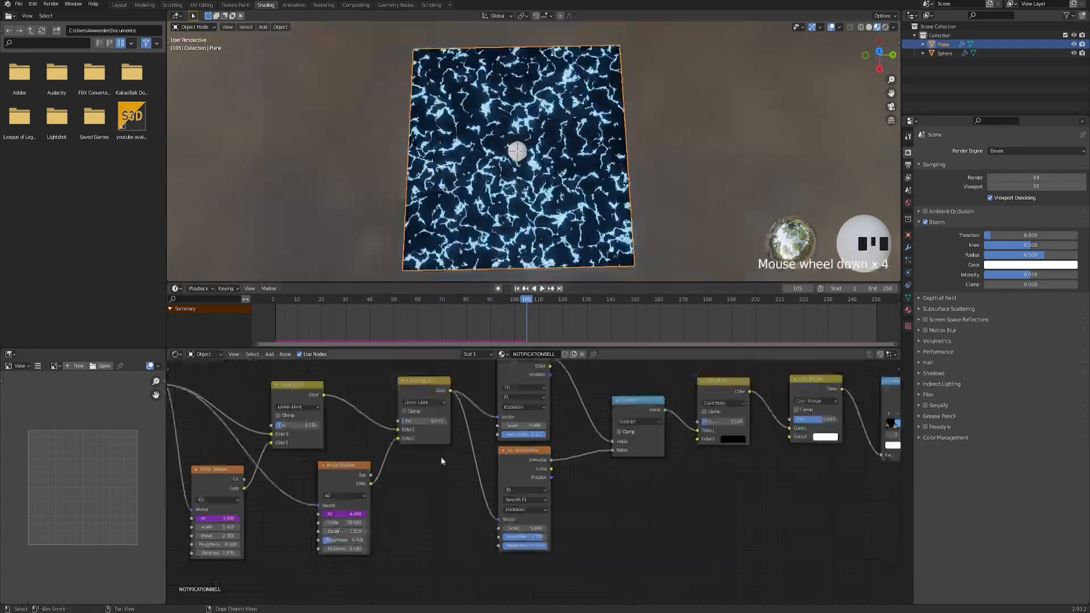
- Preview the Smooth Minimum node's output on the plane to examine the vertex-color mask around the sphere
scroll(632, 485, "down", 4)
scroll(631, 485, "up", 2)
left_click(596, 475, "ctrl+shift")
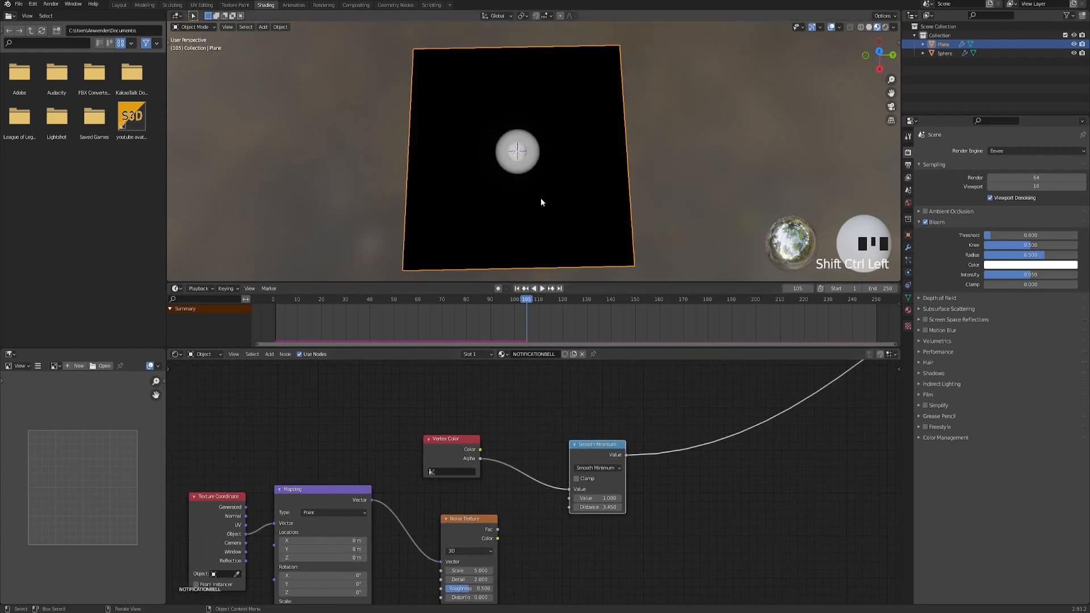
scroll(520, 151, "up", 4)
middle_click_drag(518, 162, 518, 184)
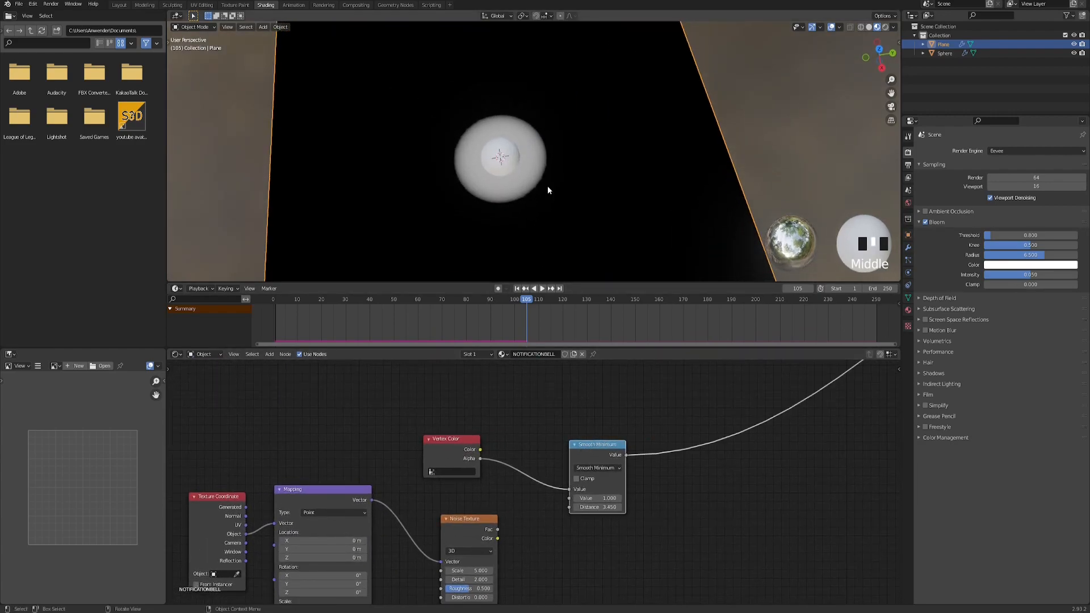
- Move the Vertex Color node higher, clear of the Noise Texture and Mapping nodes
middle_click_drag(492, 492, 554, 471)
left_click(509, 436)
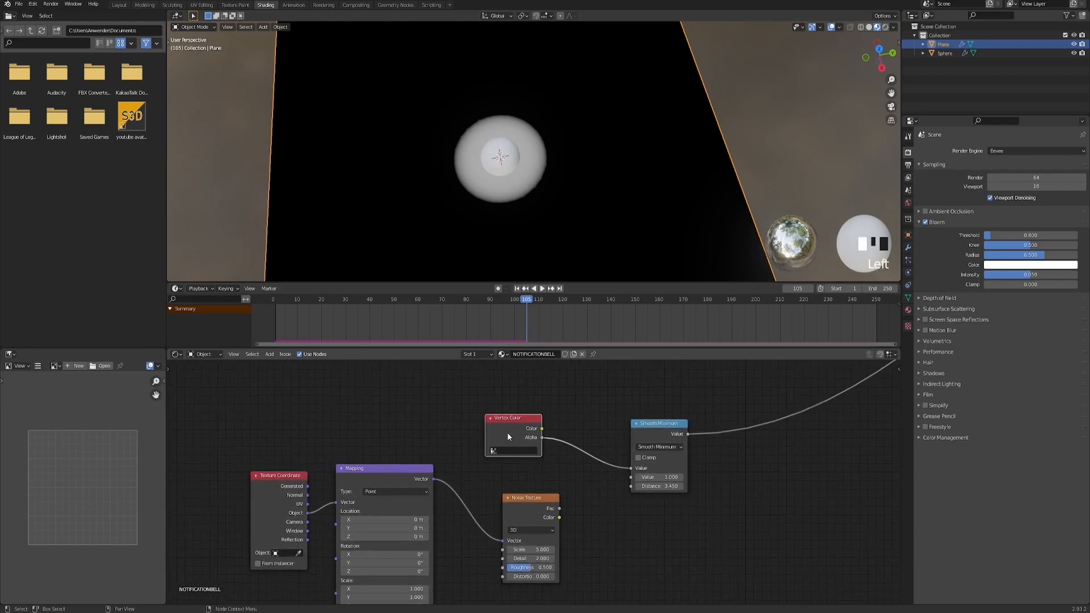
left_click_drag(504, 439, 539, 401)
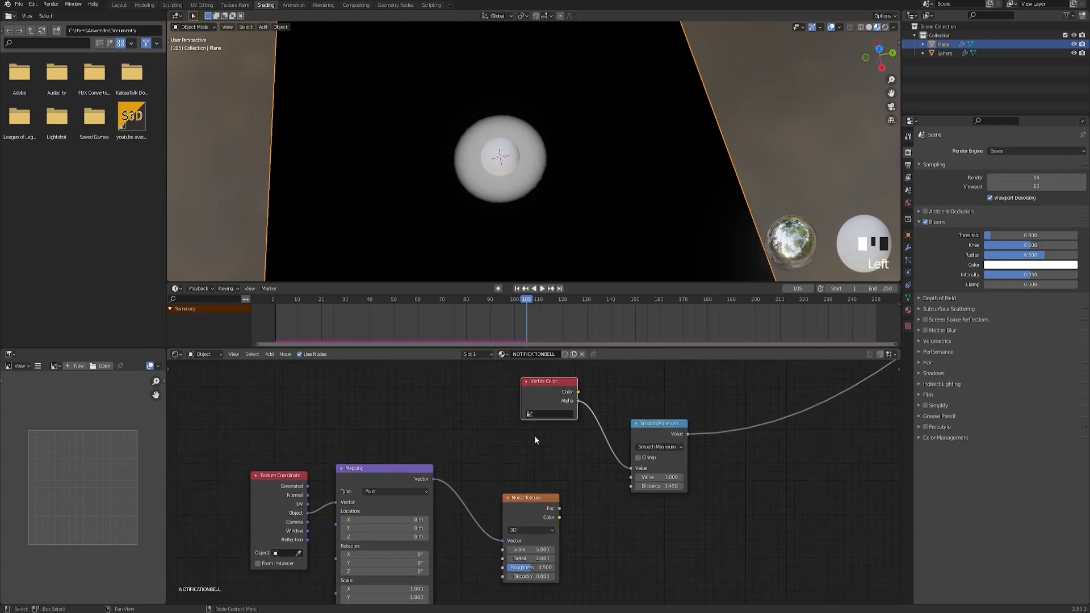
- Search for "mix" to add a MixRGB node beside the Noise Texture of the mask branch
middle_click_drag(600, 518, 484, 486)
left_click(572, 500)
key("space")
type("mix")
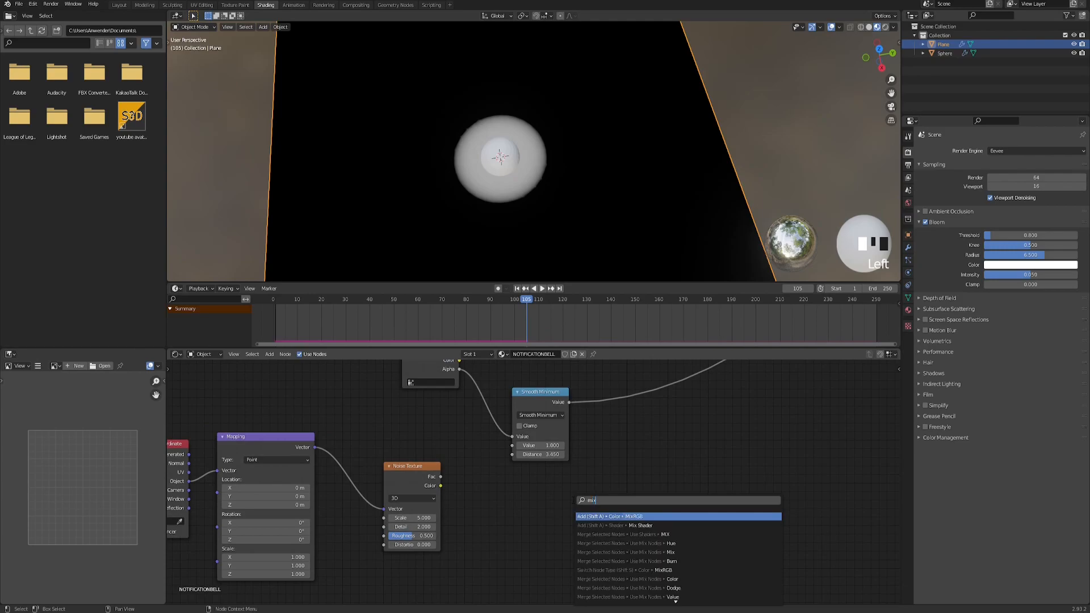
- Add a MixRGB node set to Overlay and connect the Smooth Minimum value to its Color1 input
key("Return")
left_click(618, 433)
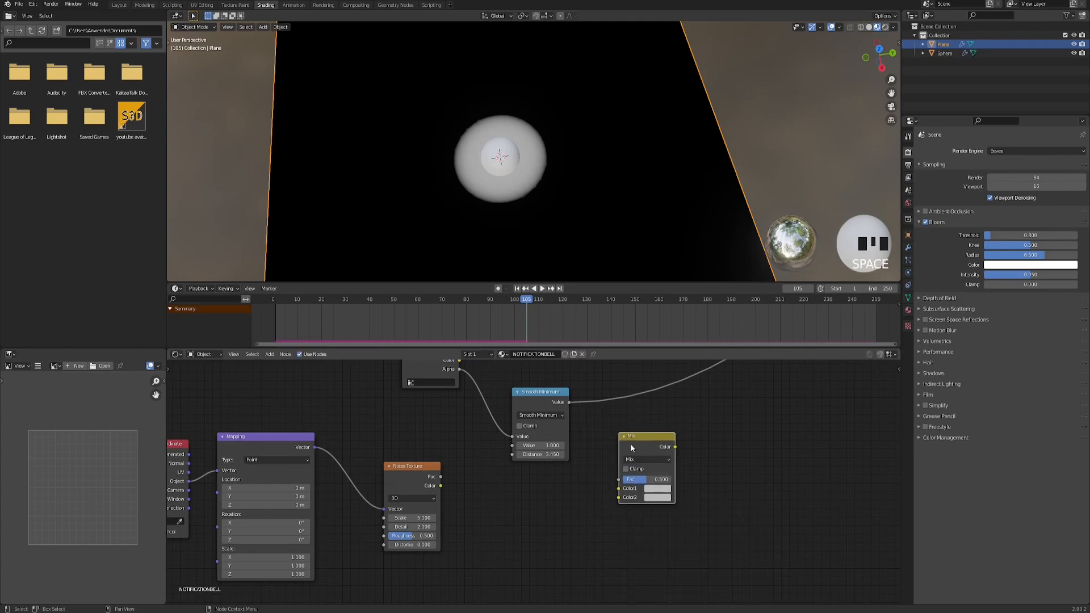
left_click(648, 460)
left_click(648, 361)
left_click_drag(570, 401, 619, 489)
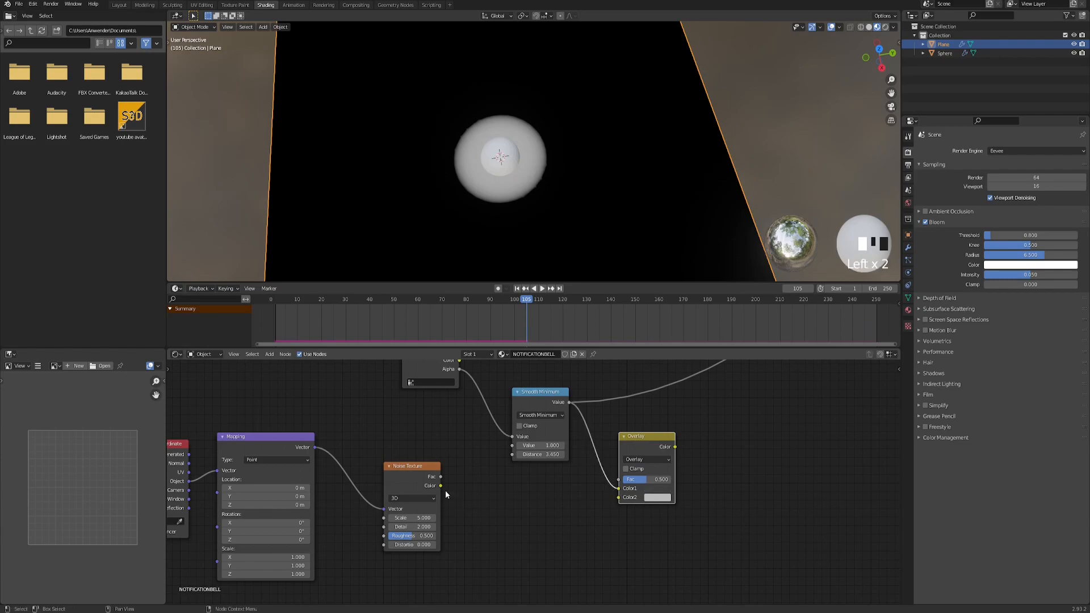
- Move the Noise Texture closer to the Overlay node, preview it on the plane, and connect its Fac output to Color2
left_click_drag(441, 481, 548, 519)
scroll(551, 520, "up", 1)
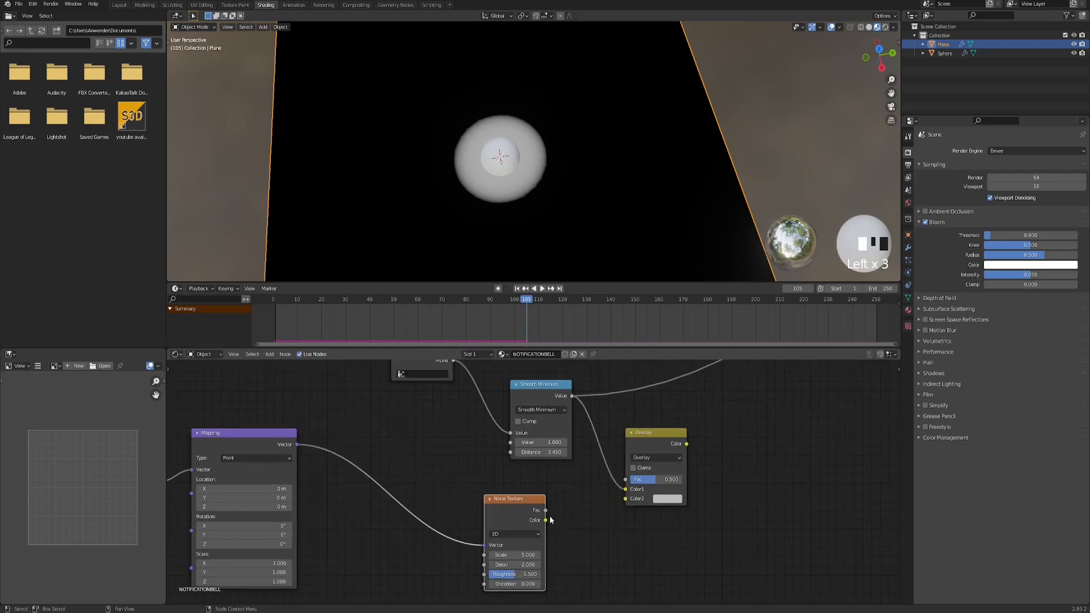
left_click(514, 506, "ctrl+shift")
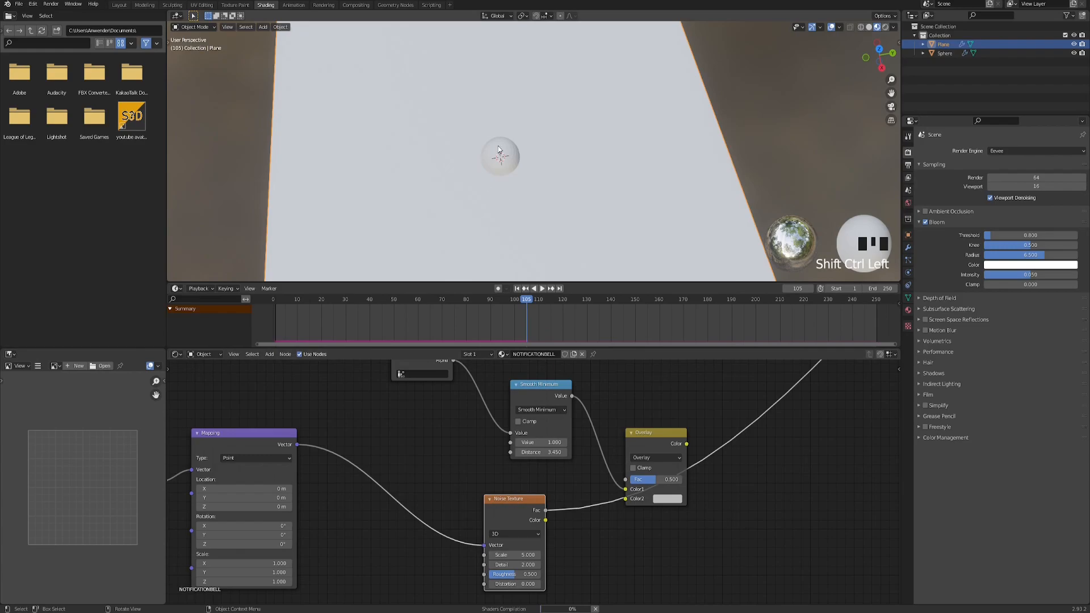
left_click(512, 513, "ctrl+shift")
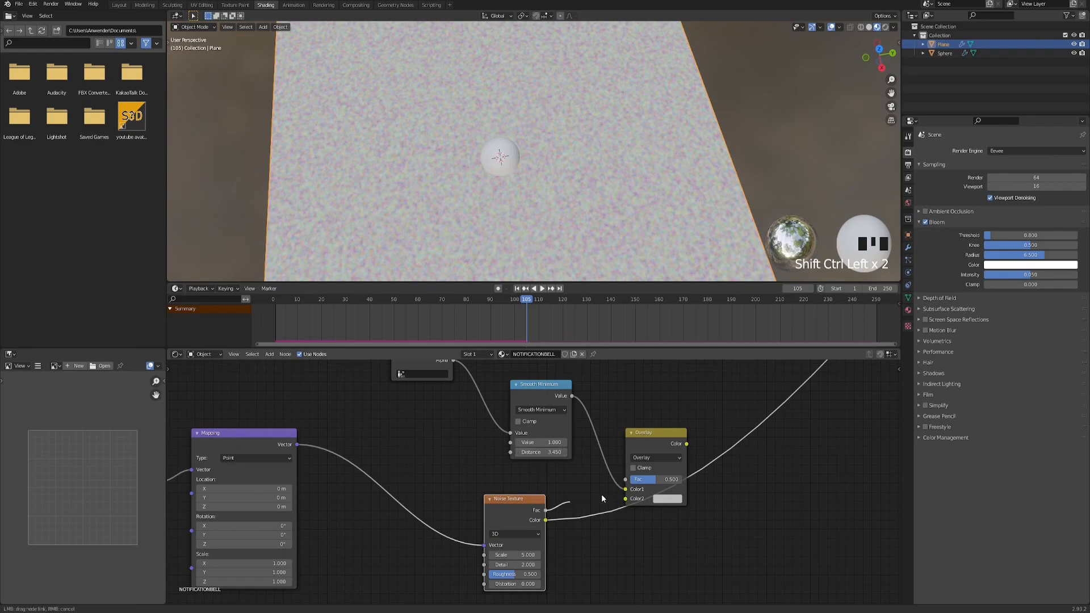
left_click_drag(629, 500, 629, 500)
right_click_drag(716, 415, 752, 457, "ctrl")
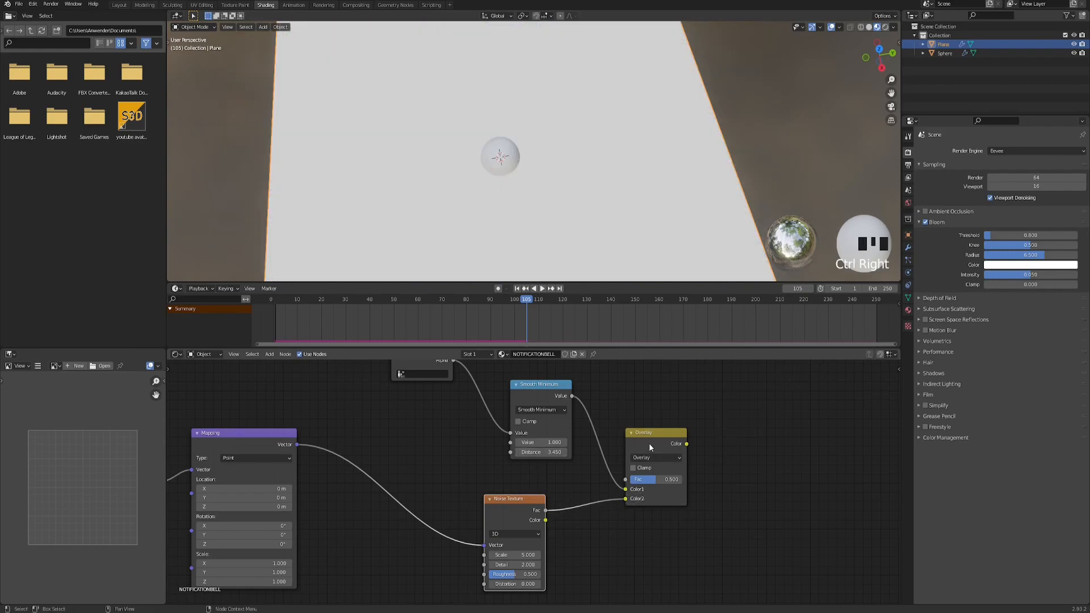
- Preview the Overlay node's output on the plane and set its factor to 1.000
left_click(652, 442, "ctrl+shift")
scroll(490, 176, "up", 5)
middle_click_drag(478, 180, 525, 170, "shift")
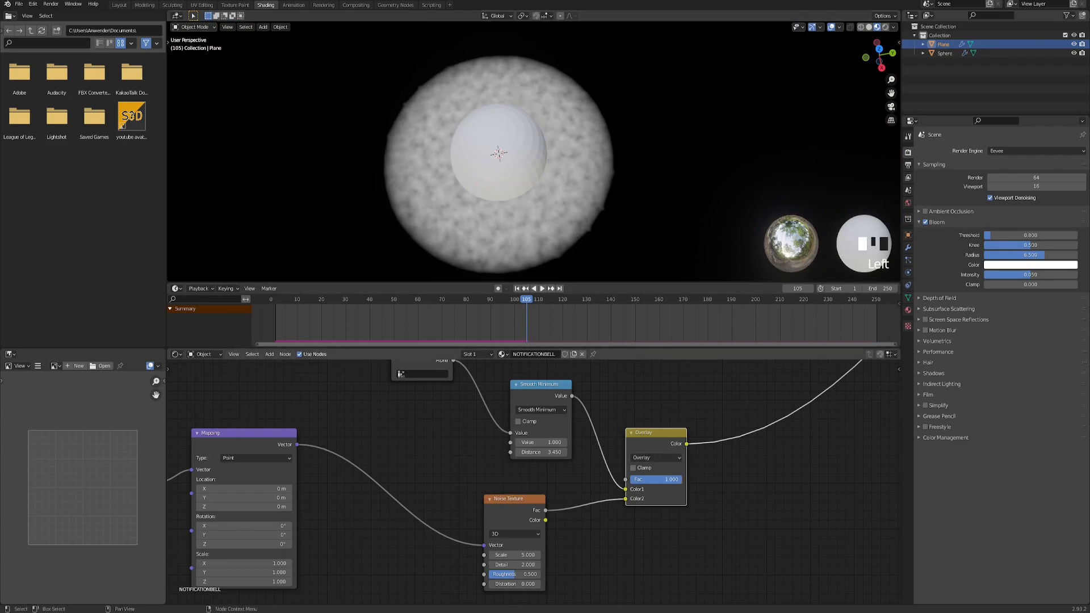
- Set the Noise Texture's scale to 1.340
middle_click_drag(560, 213, 558, 227)
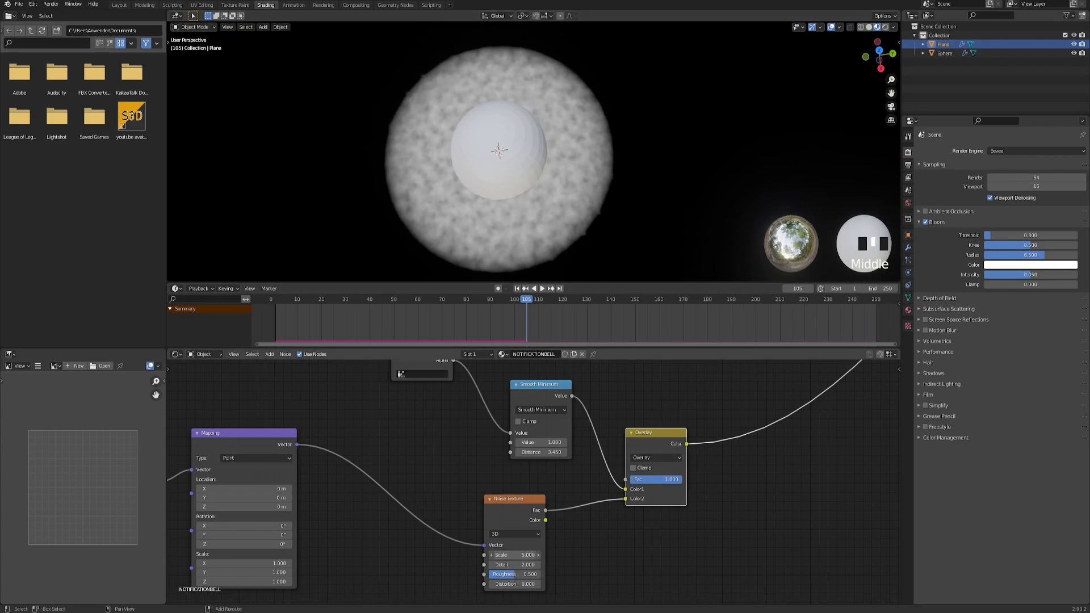
scroll(568, 507, "up", 8)
left_click_drag(569, 501, 523, 501, "shift")
- Add a ColorRamp node and insert it into the link coming out of the Overlay node
middle_click_drag(769, 503, 579, 549)
left_click(741, 462)
key("F3")
type("ca")
key("BackSpace")
type("o")
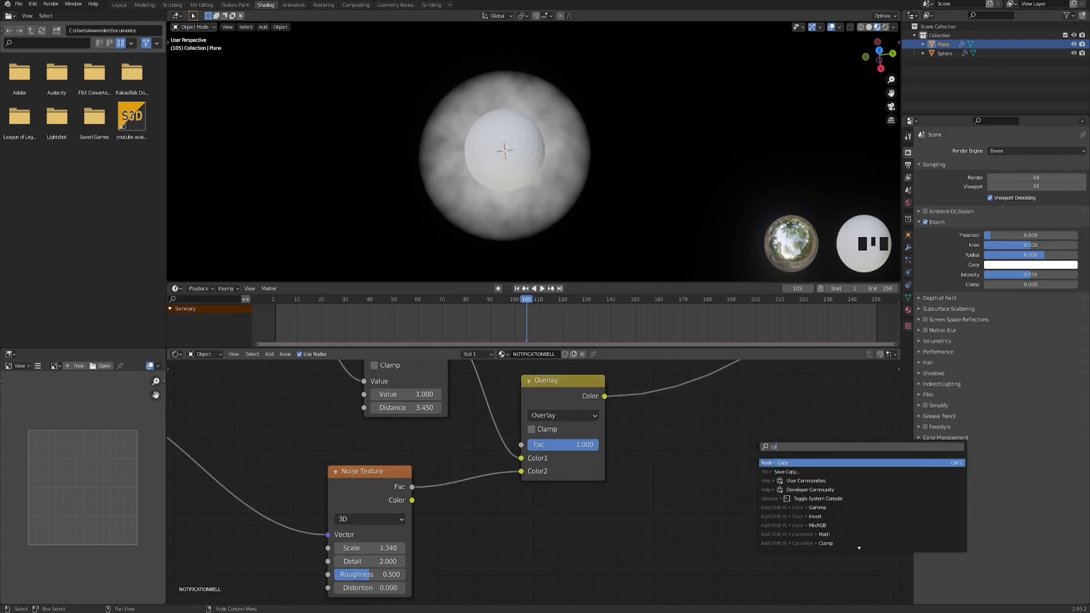
type("lor ramp")
key("Return")
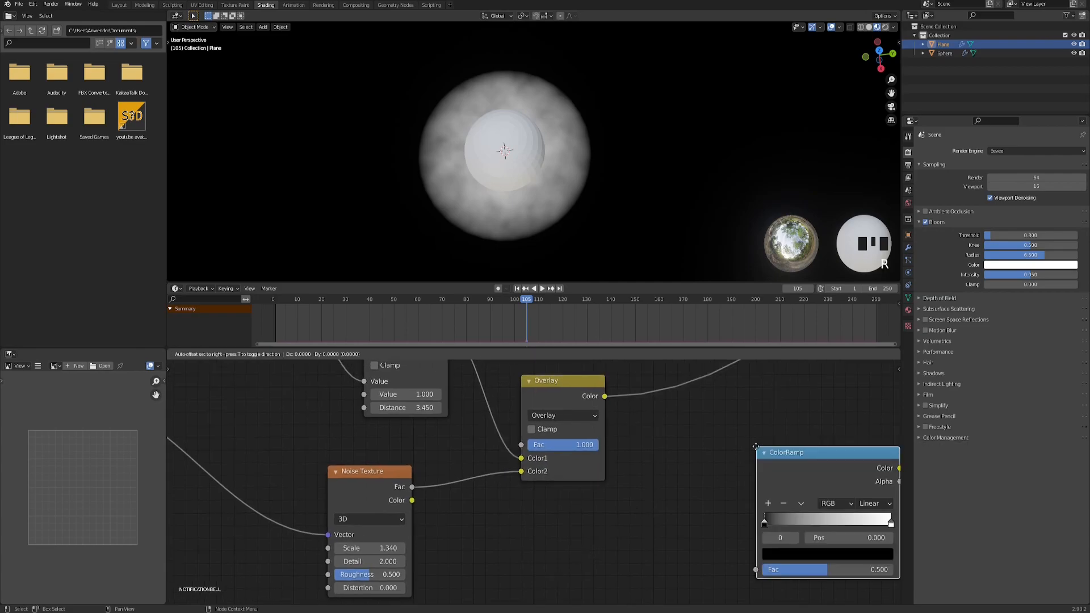
left_click(637, 385)
- Tighten the ColorRamp by moving the black stop to 0.218 and the white stop in to near the middle
middle_click_drag(694, 496, 654, 507)
mouse_move(633, 464)
left_mouse_down()
mouse_move(662, 462)
mouse_move(653, 466)
left_mouse_up()
left_click_drag(747, 465, 696, 467)
scroll(530, 141, "up", 2)
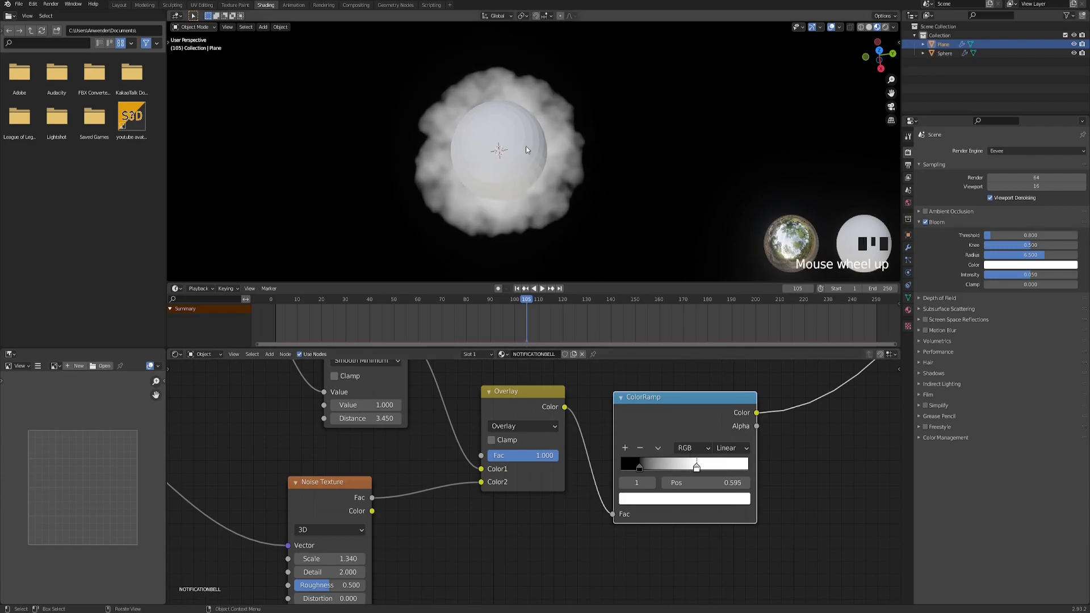
scroll(540, 483, "down", 2)
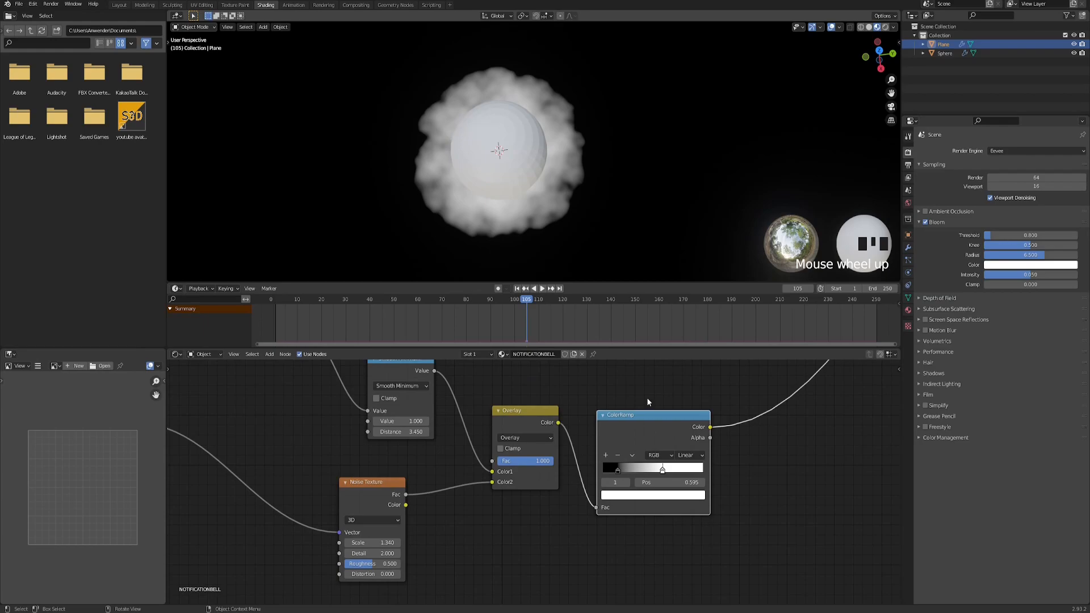
mouse_move(618, 471)
left_mouse_down()
mouse_move(658, 469)
mouse_move(630, 473)
left_mouse_up()
left_click(628, 470)
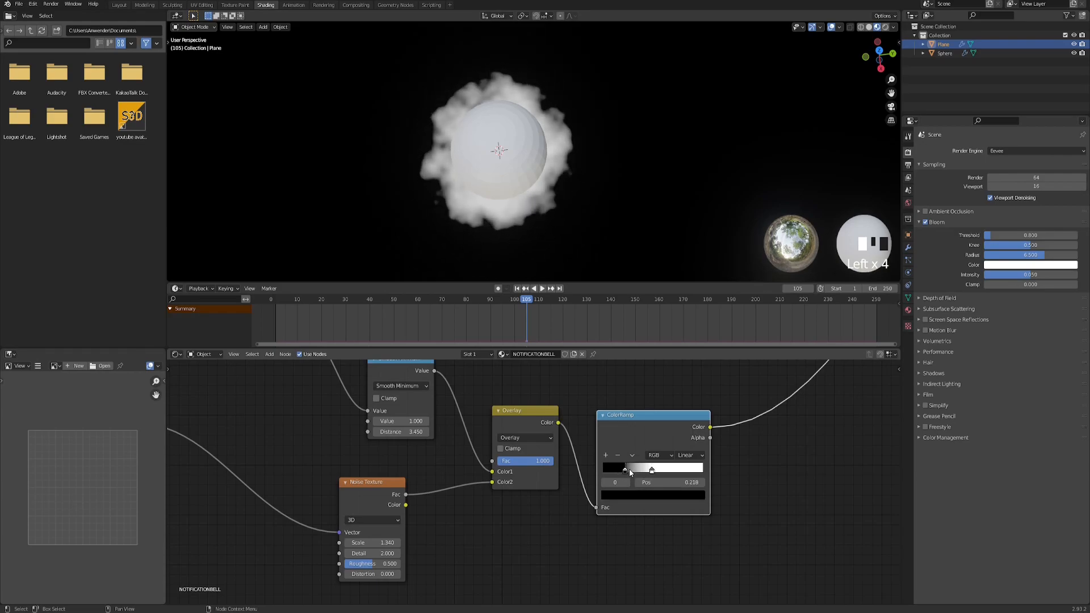
- Switch the Noise Texture to 4D and drive its W value with the expression #frame/50
middle_click_drag(447, 497, 766, 496)
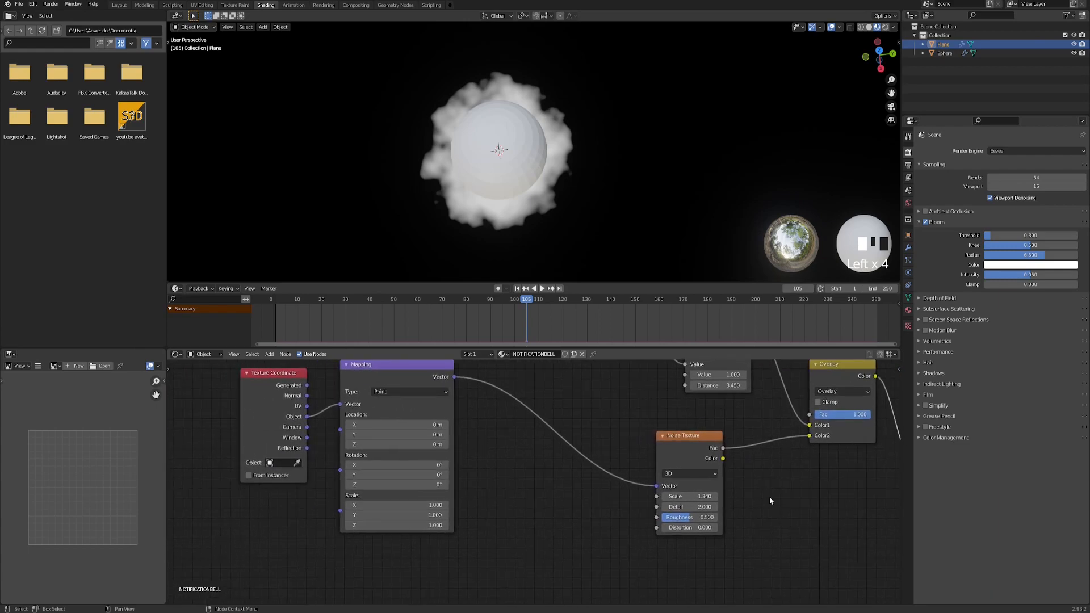
scroll(532, 509, "up", 1)
middle_click_drag(584, 466, 505, 527)
left_click(626, 503)
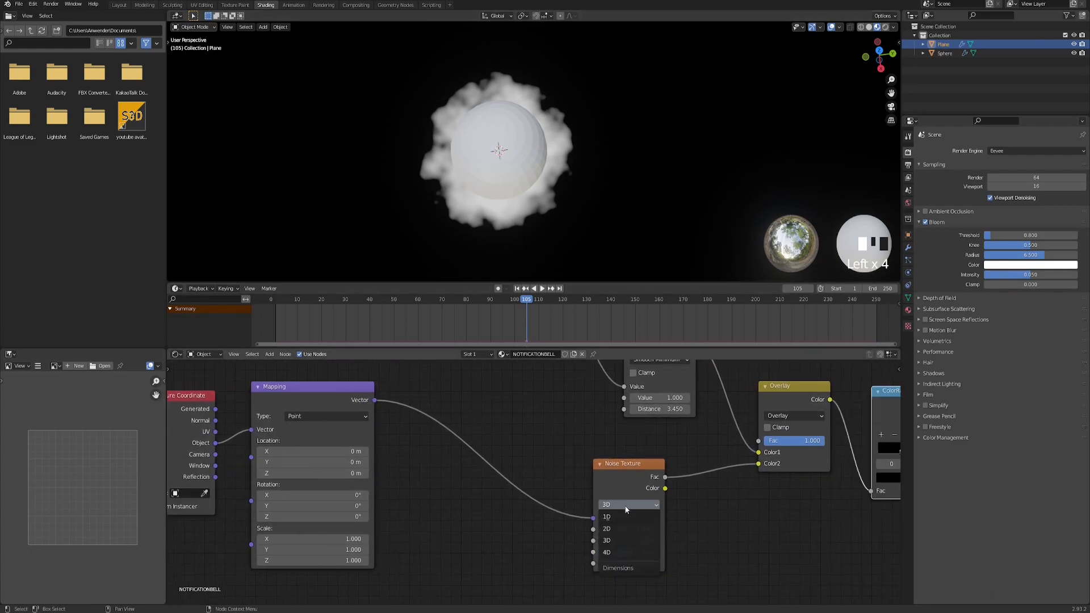
left_click(622, 553)
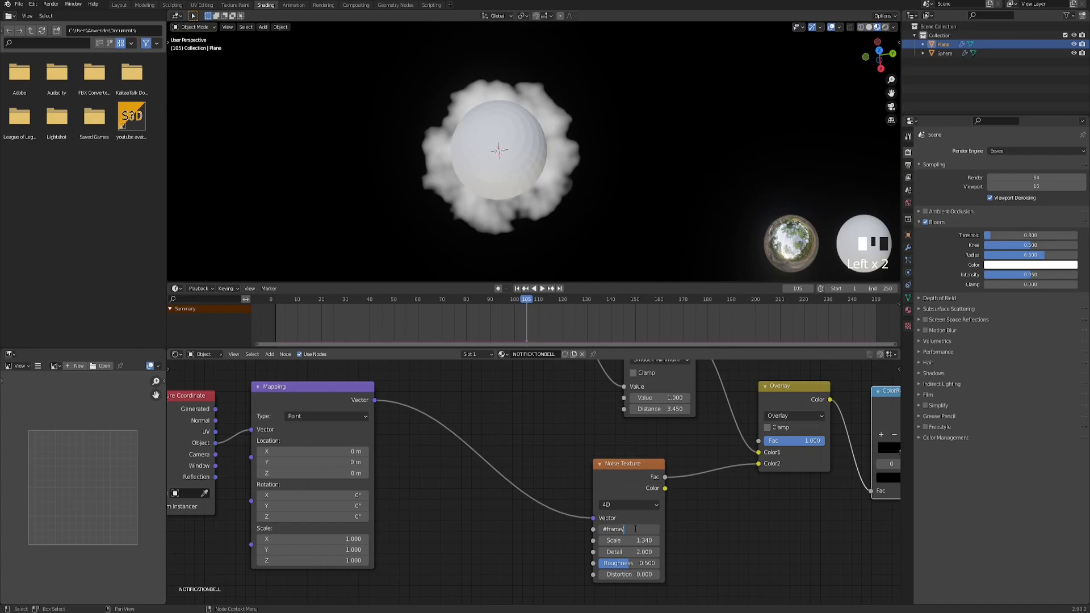
type("100")
key("Return")
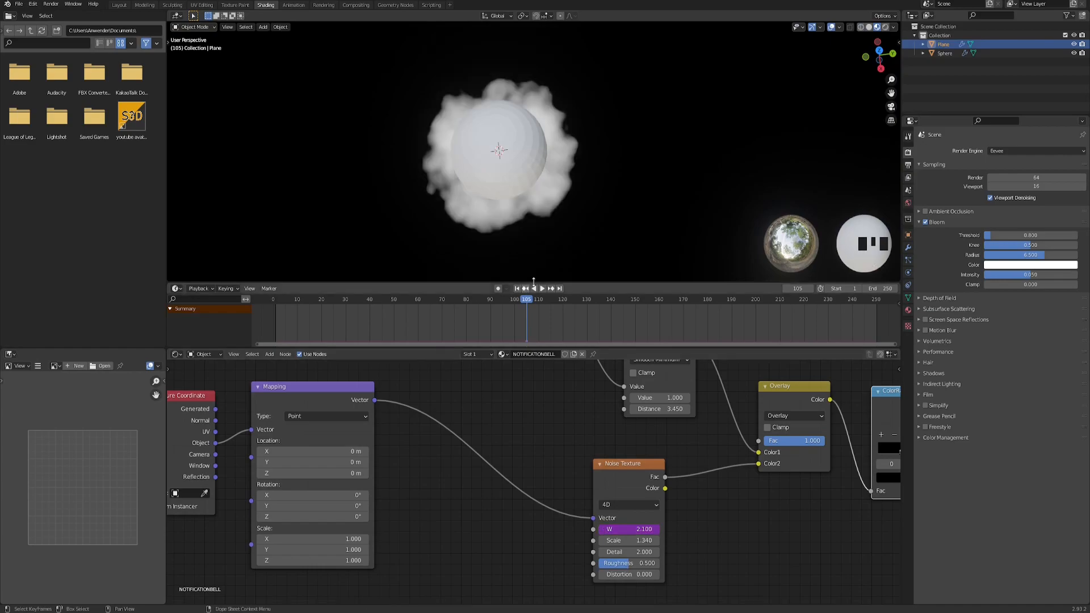
- Start the animation playback and change the W driver expression to frame/20
left_click(543, 289)
left_click(630, 529)
key("Left")
key("Left")
key("BackSpace")
key("BackSpace")
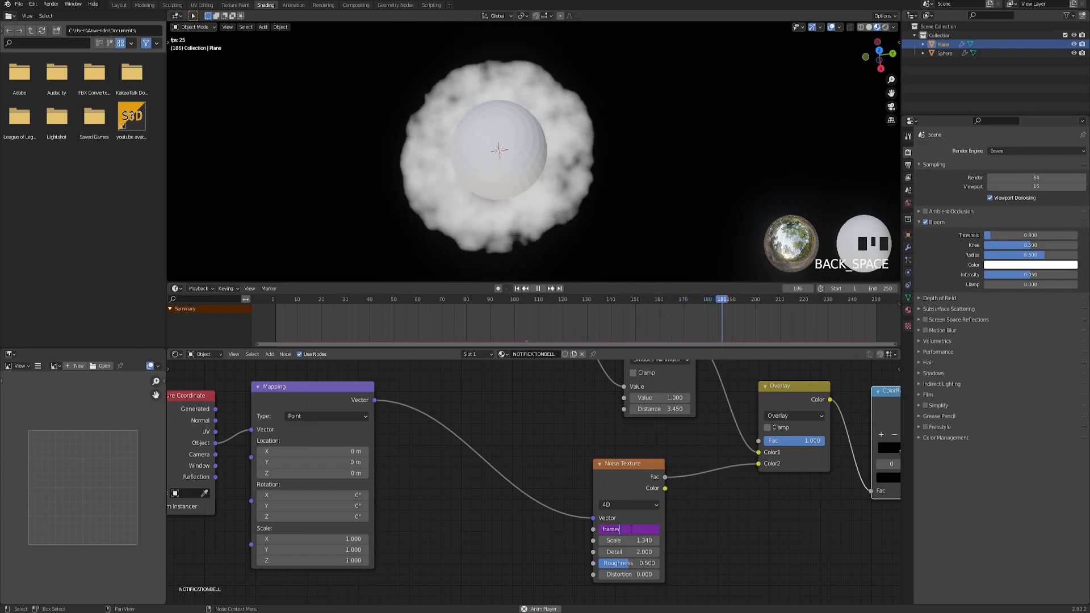
type("2")
key("Return")
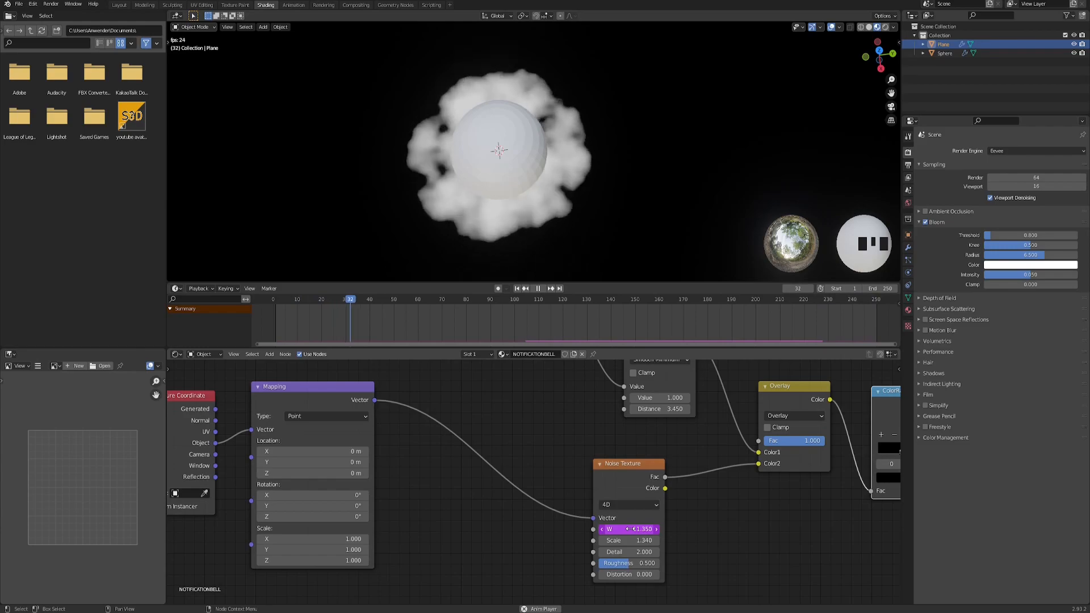
- Replay the animation from the first frame, move the sphere over the plane to test its smoke trail, and undo the move
scroll(482, 166, "down", 4)
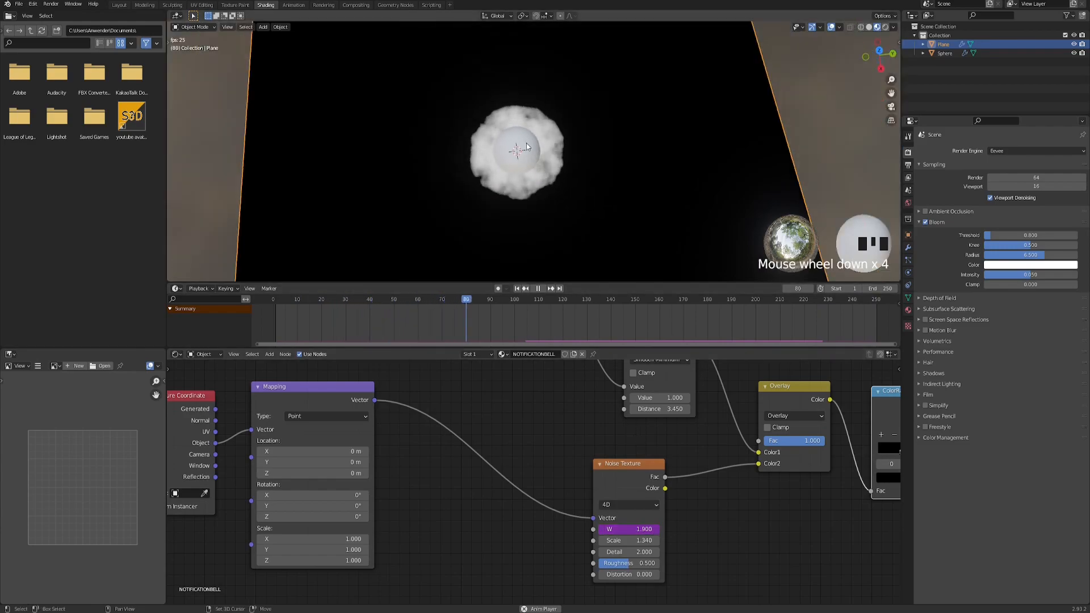
middle_click_drag(525, 122, 520, 136, "shift")
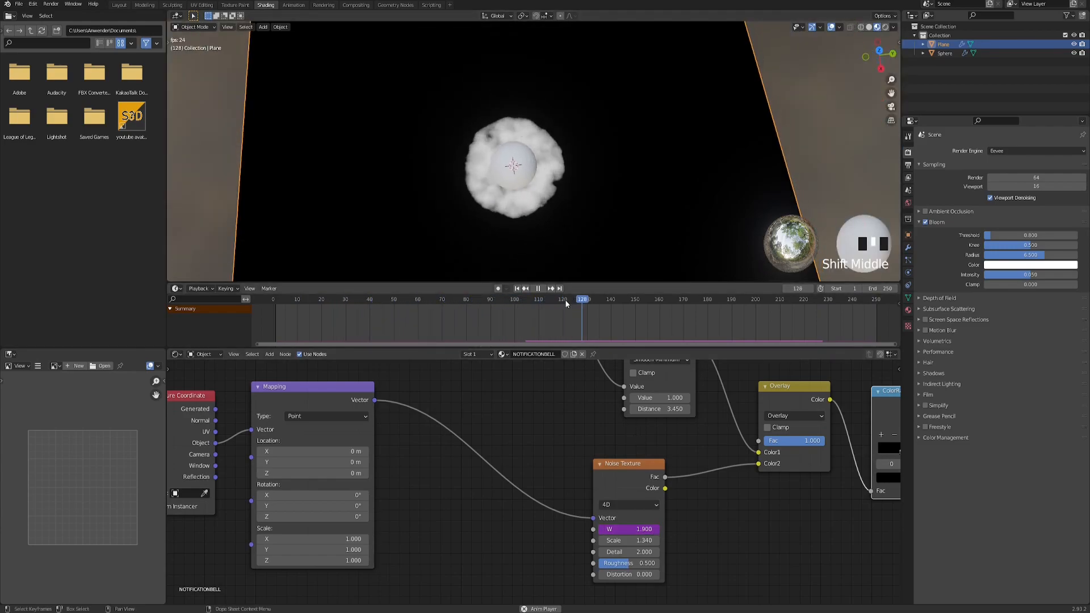
left_click(539, 289)
left_click(517, 288)
left_click(544, 289)
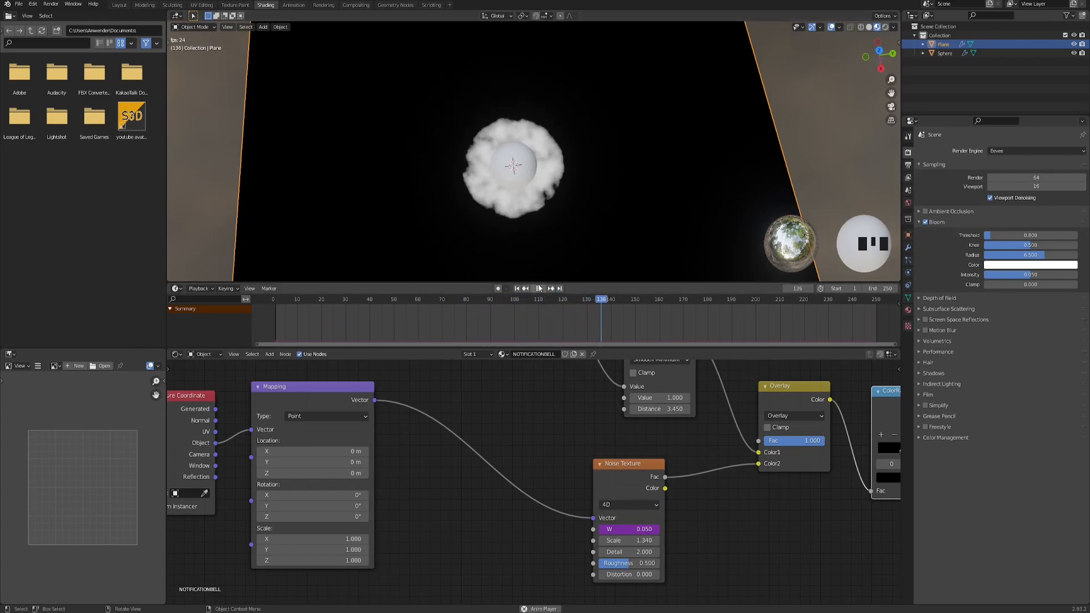
left_click(516, 157)
scroll(516, 156, "down", 1)
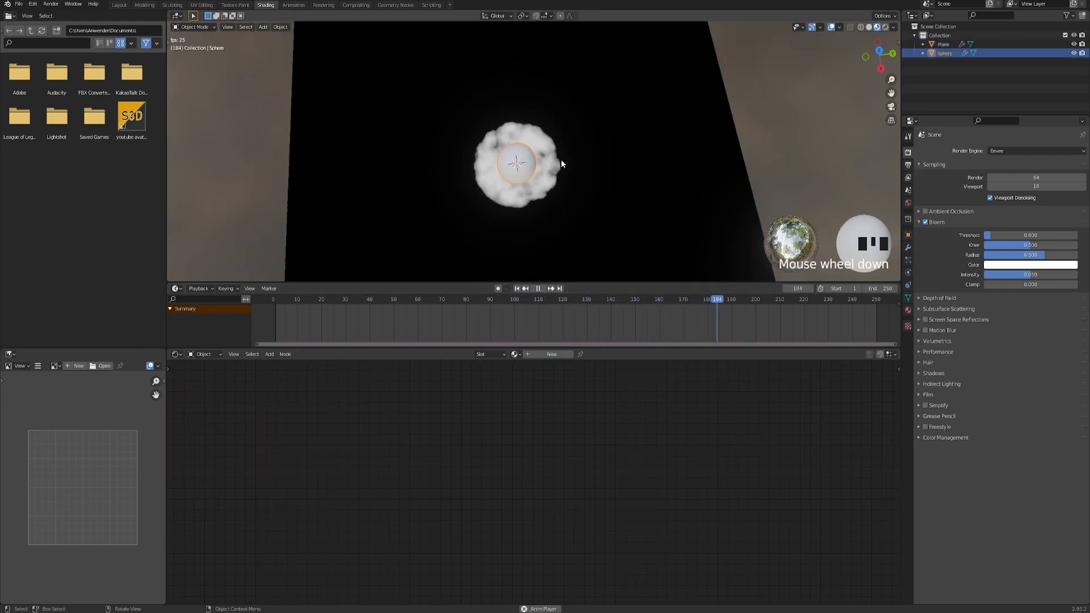
key("g")
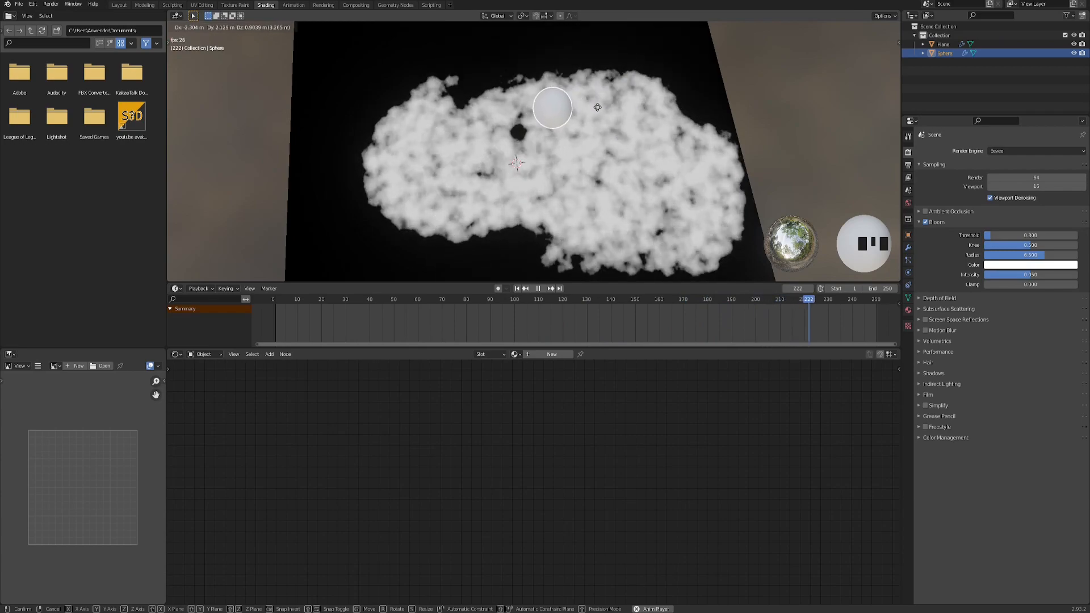
left_click(565, 136)
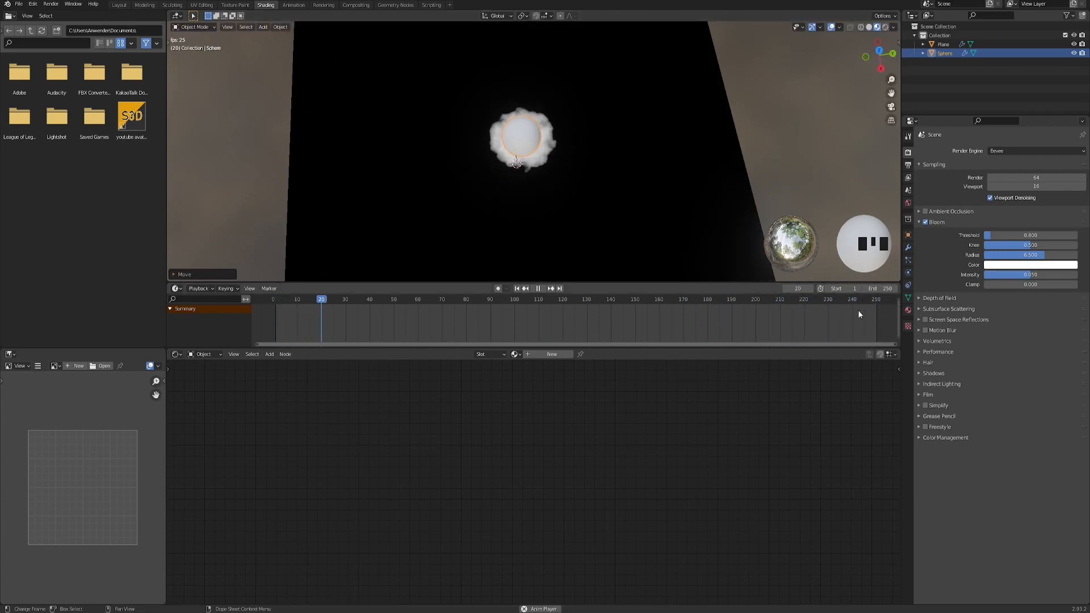
left_click(539, 289)
key("ctrl+z")
key("ctrl+z")
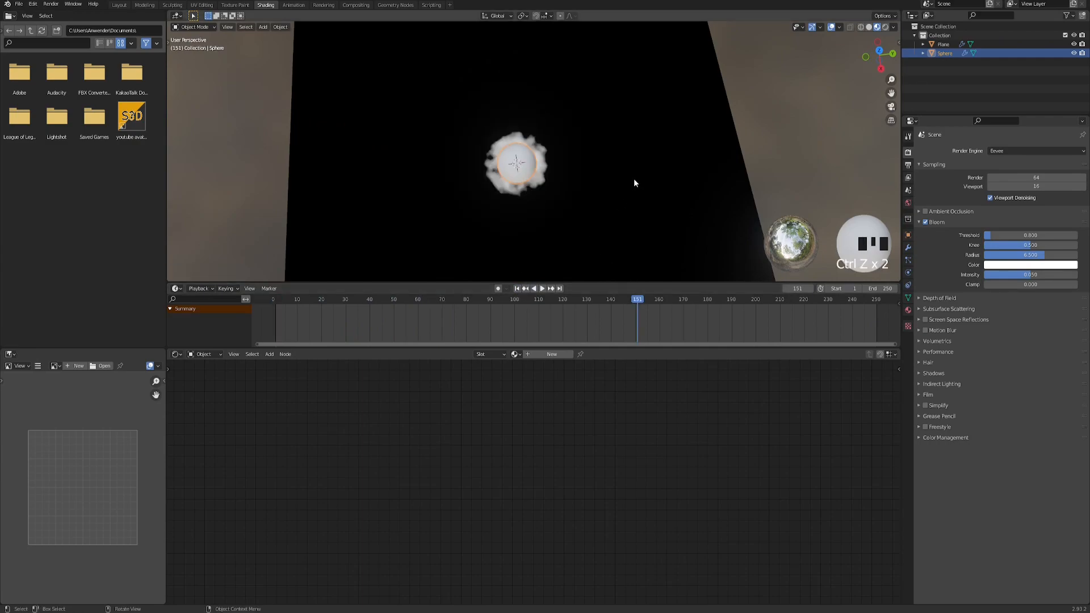
- Enable Dissolve for the paint surface in the plane's Dynamic Paint canvas settings
left_click(664, 117)
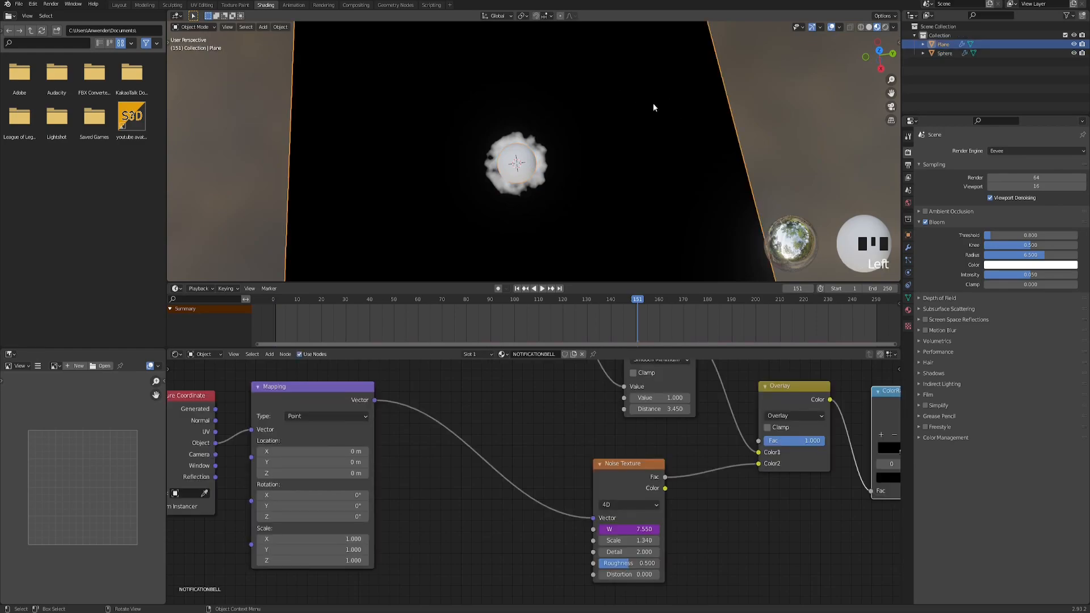
left_click(908, 273)
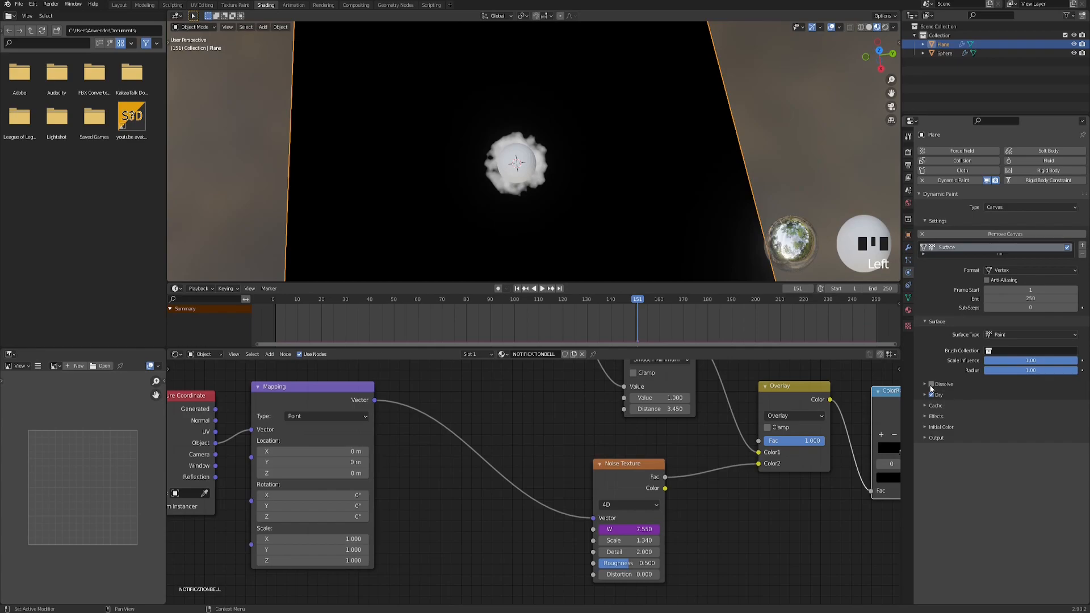
left_click(931, 385)
left_click(948, 384)
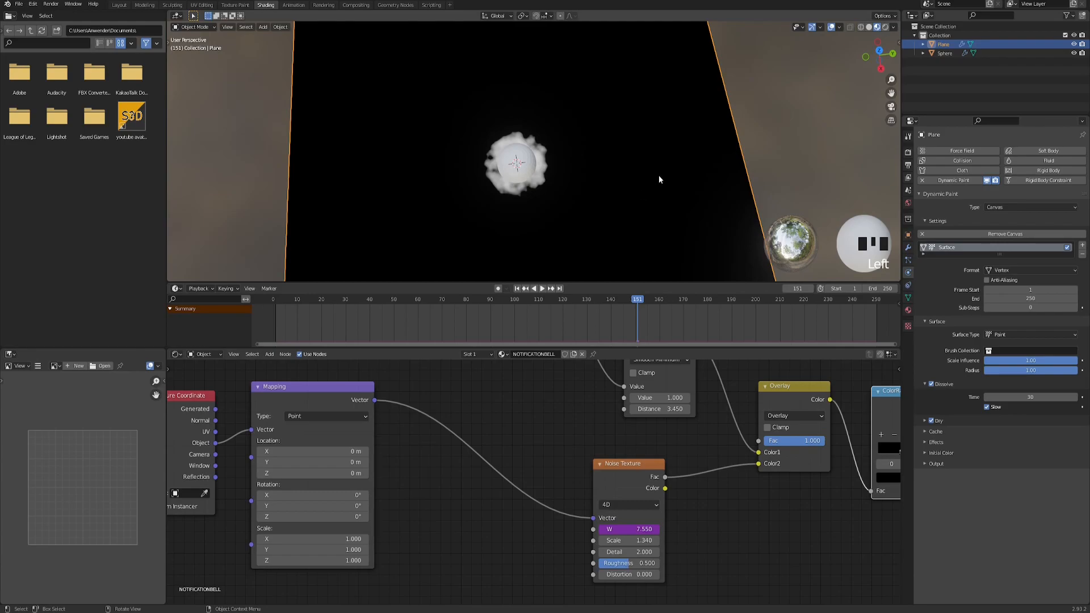
left_click(518, 167)
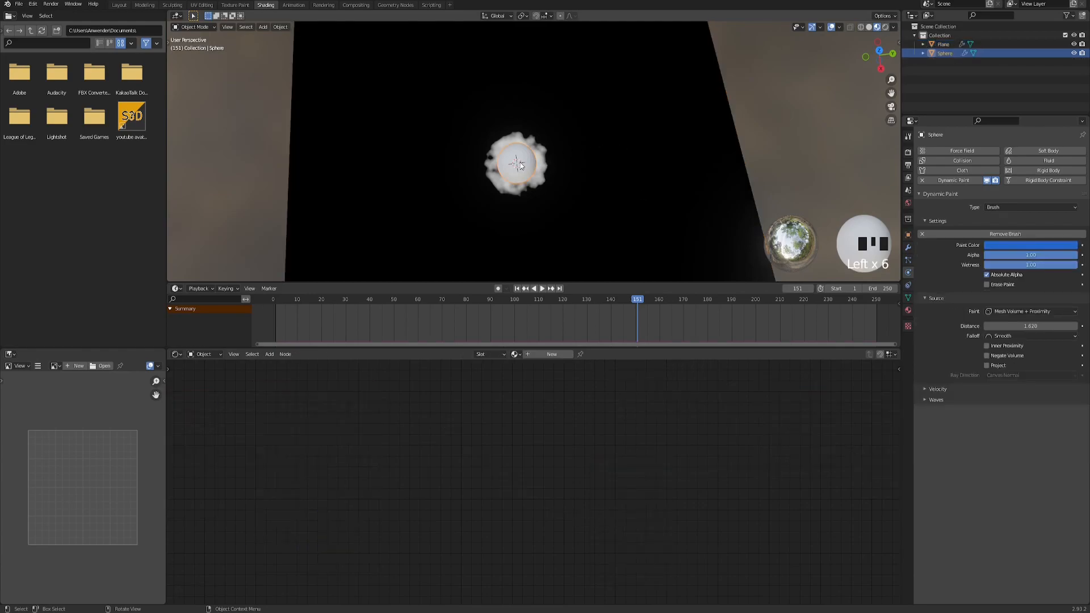
left_click(605, 173)
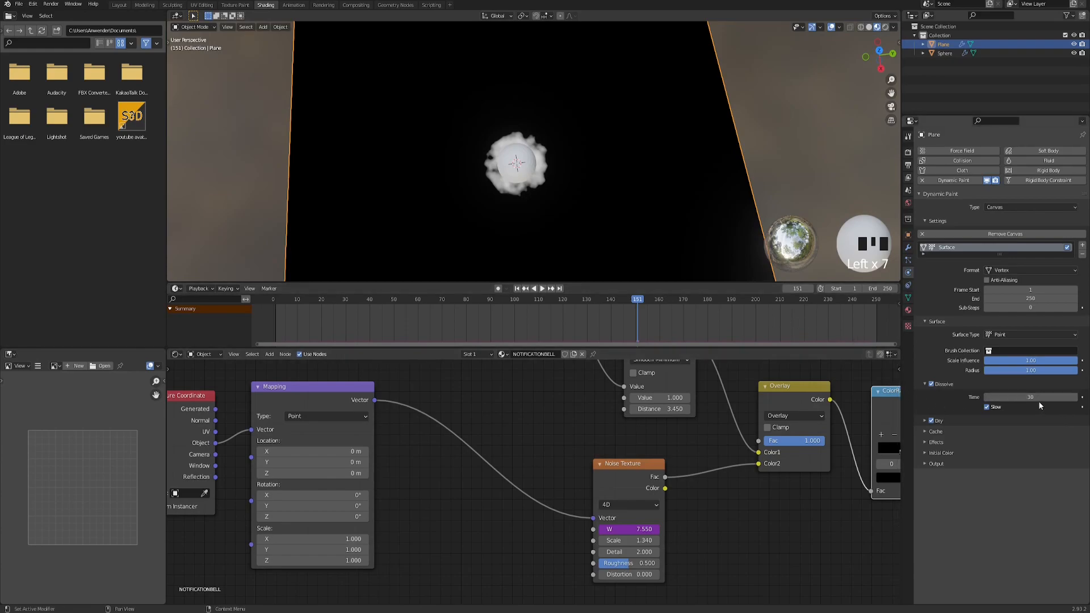
- Play the animation and try moving the sphere across the plane with global Z locked to test the dissolving trail
left_click(542, 288)
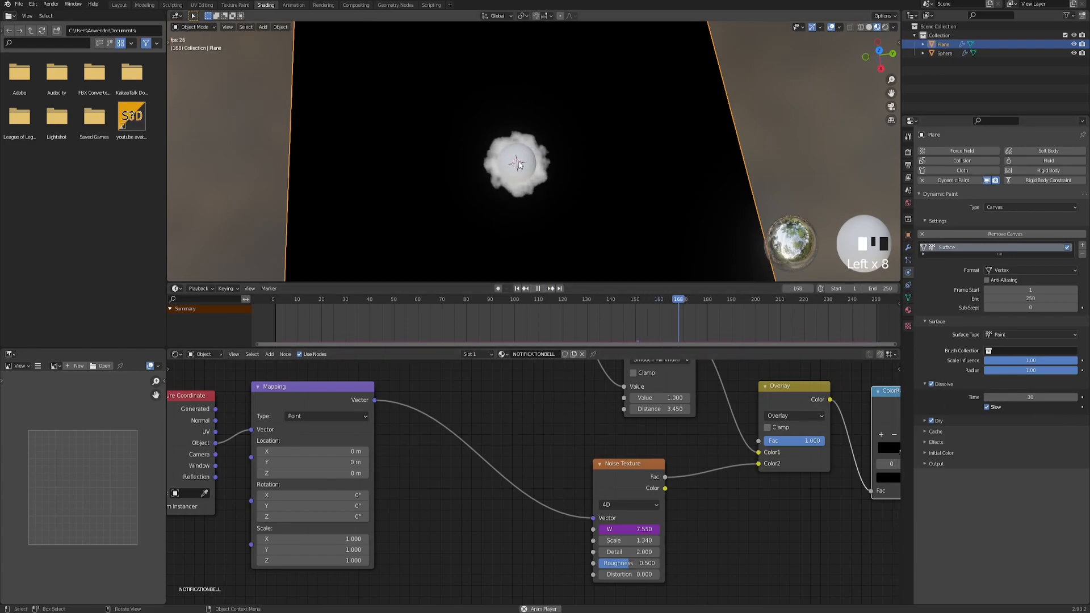
left_click(518, 164)
key("shift+z")
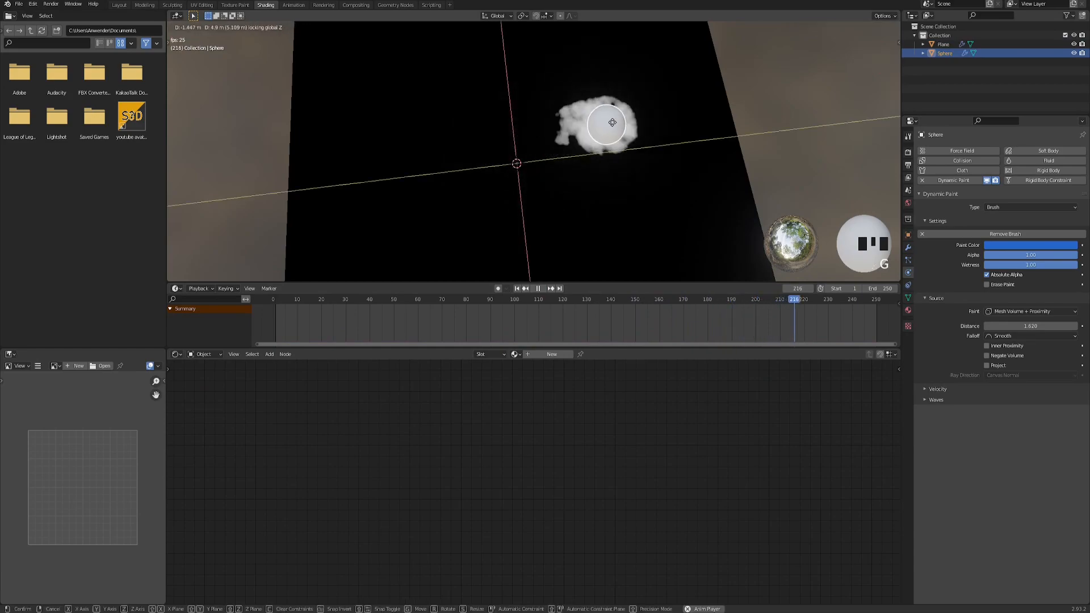
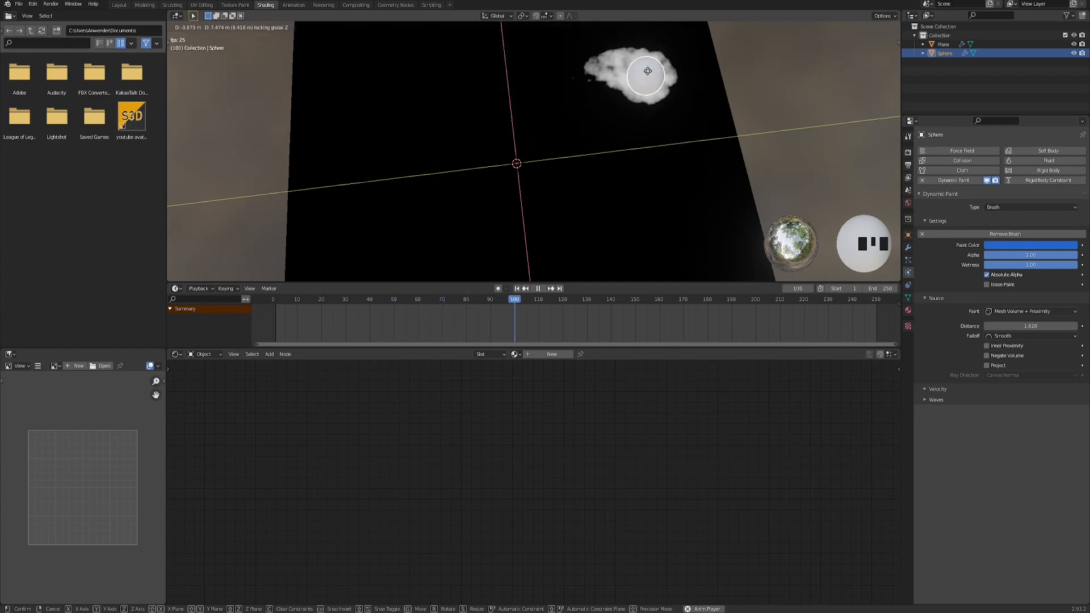
left_click(643, 103)
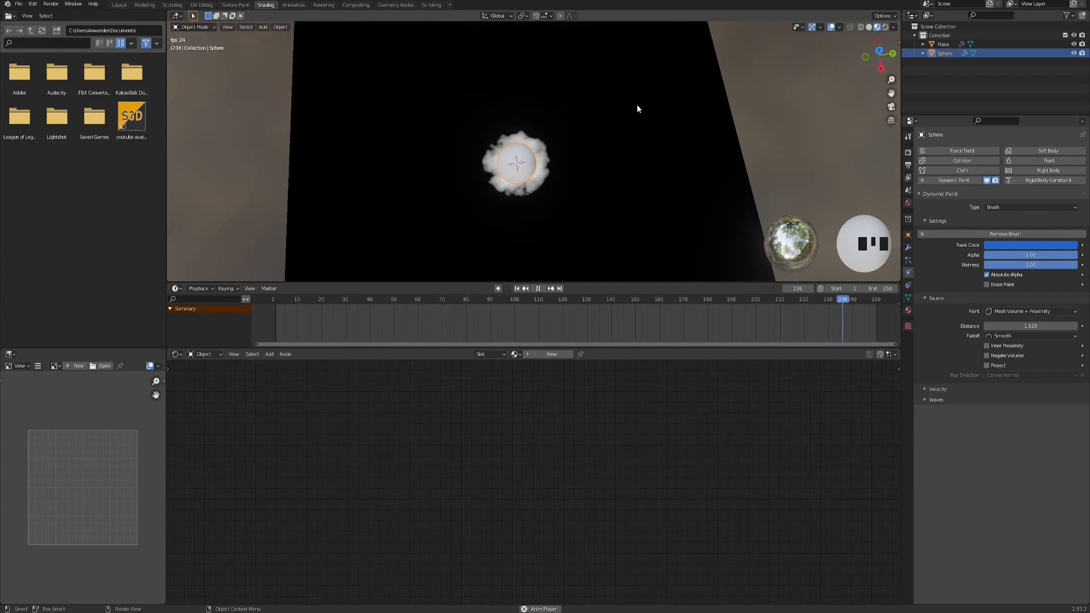
- Select the plane and move its Viewer and Material Output nodes to the free area beyond and below the Emission node
left_click(639, 107)
scroll(404, 441, "down", 4)
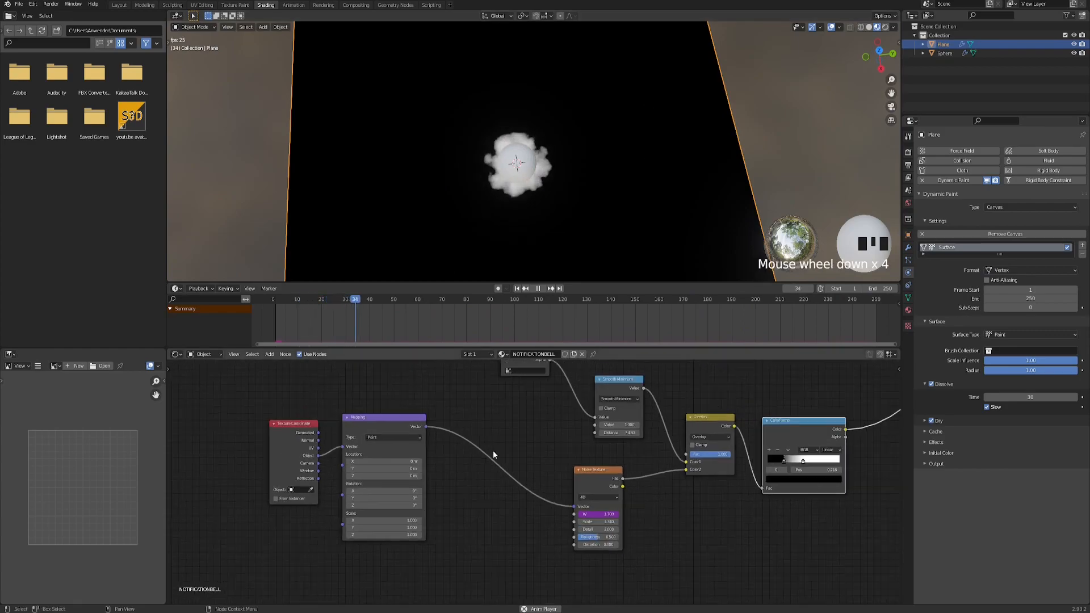
middle_click_drag(478, 426, 301, 466)
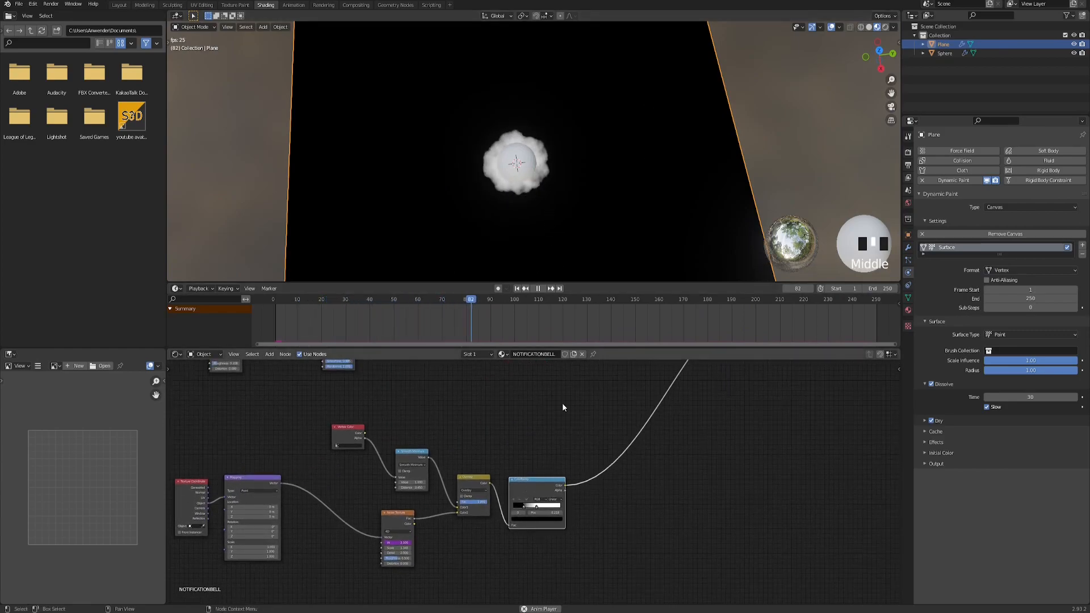
middle_click_drag(565, 409, 496, 487)
middle_click_drag(704, 378, 586, 419)
key("g")
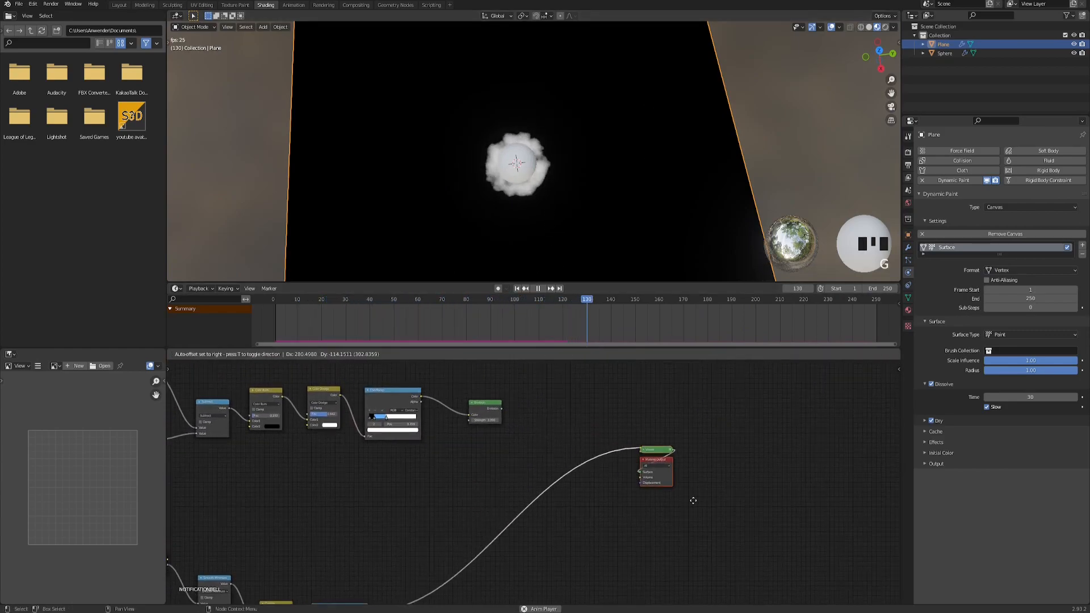
left_click_drag(487, 404, 523, 390)
- Insert a Math node after the overlay branch's ColorRamp, set it to Greater Than, and set its threshold to 0
middle_click_drag(413, 512, 472, 467)
scroll(456, 514, "up", 4)
middle_click_drag(458, 527, 492, 479)
left_click(492, 479)
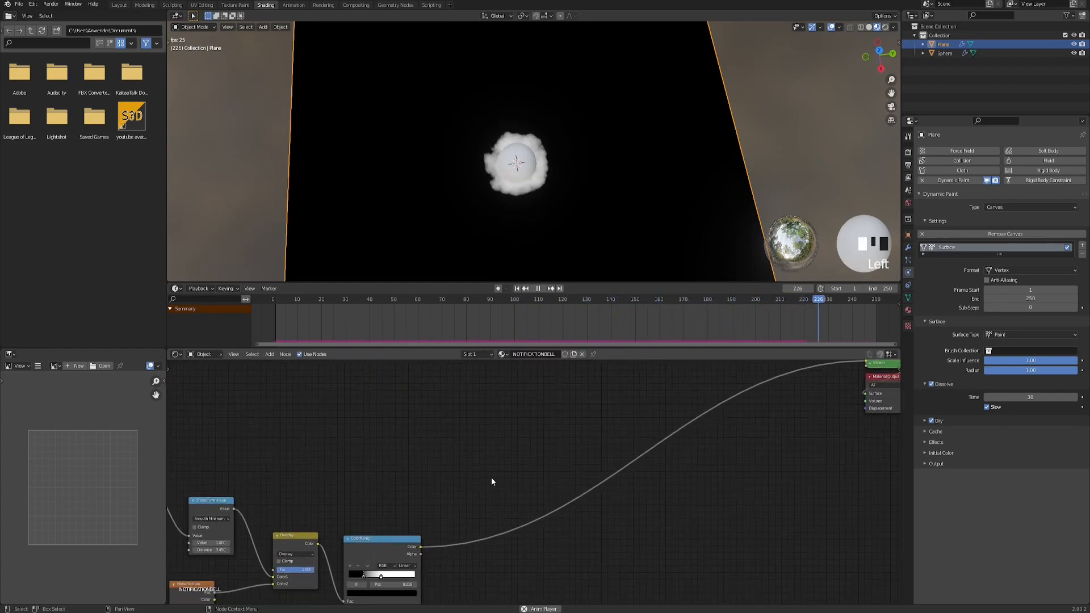
key("Return")
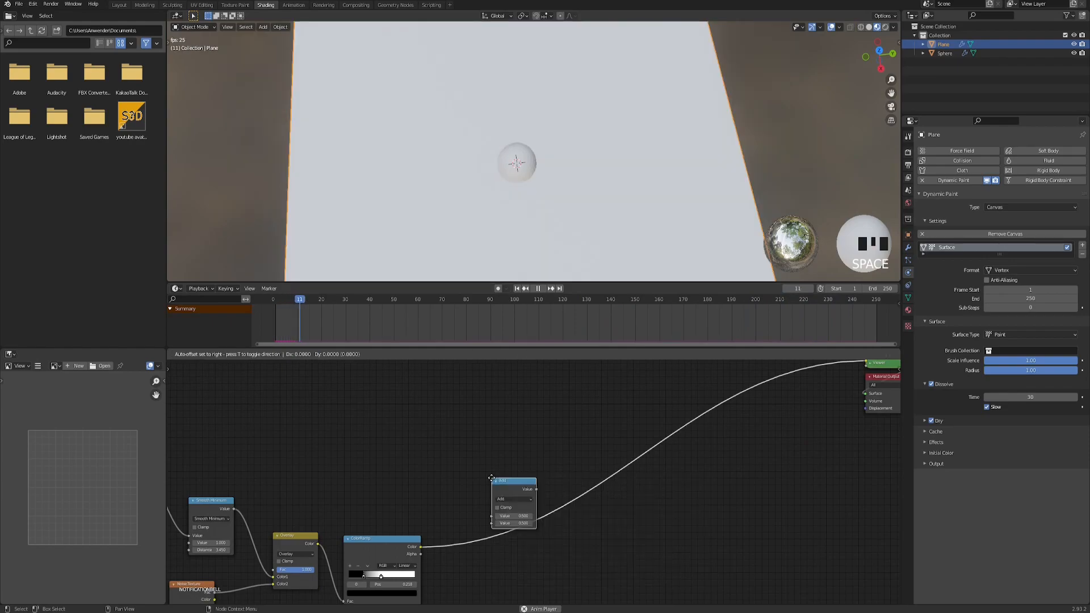
left_click(478, 527)
scroll(533, 439, "up", 5)
middle_click_drag(519, 495, 588, 439)
left_click(551, 536)
left_click(621, 440)
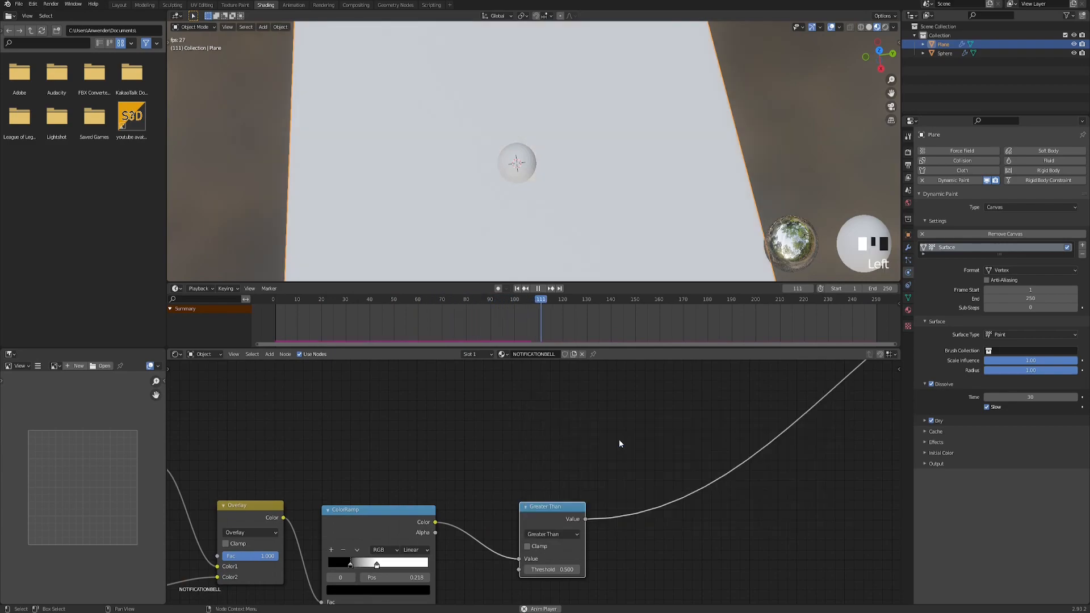
left_click(558, 570)
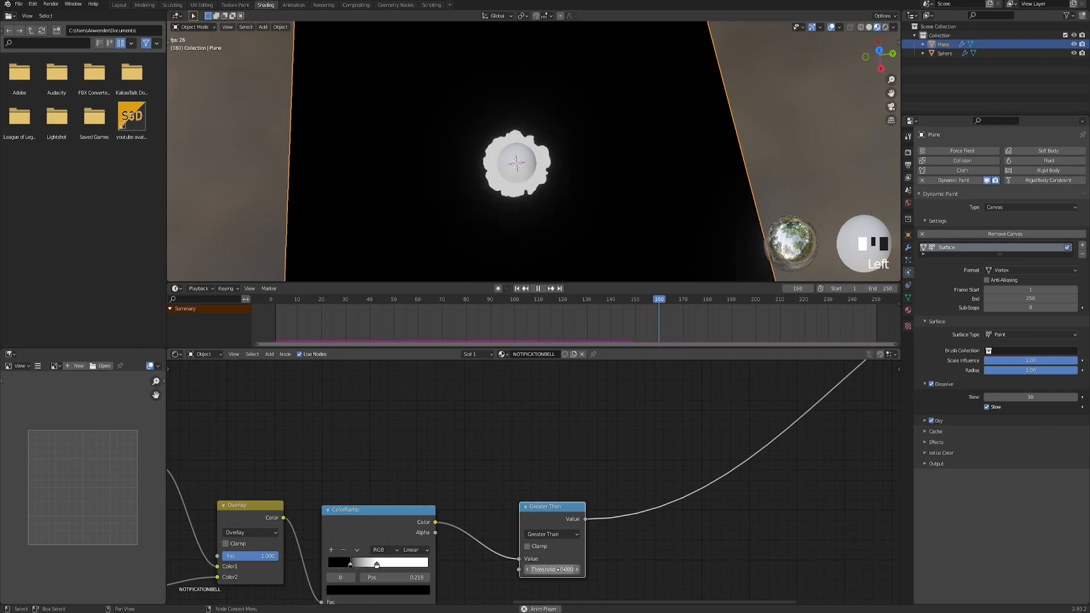
- Try a Greater Than threshold of 0.440 and compare its preview with that of the ColorRamp
middle_click_drag(419, 477, 502, 436)
scroll(533, 148, "up", 5)
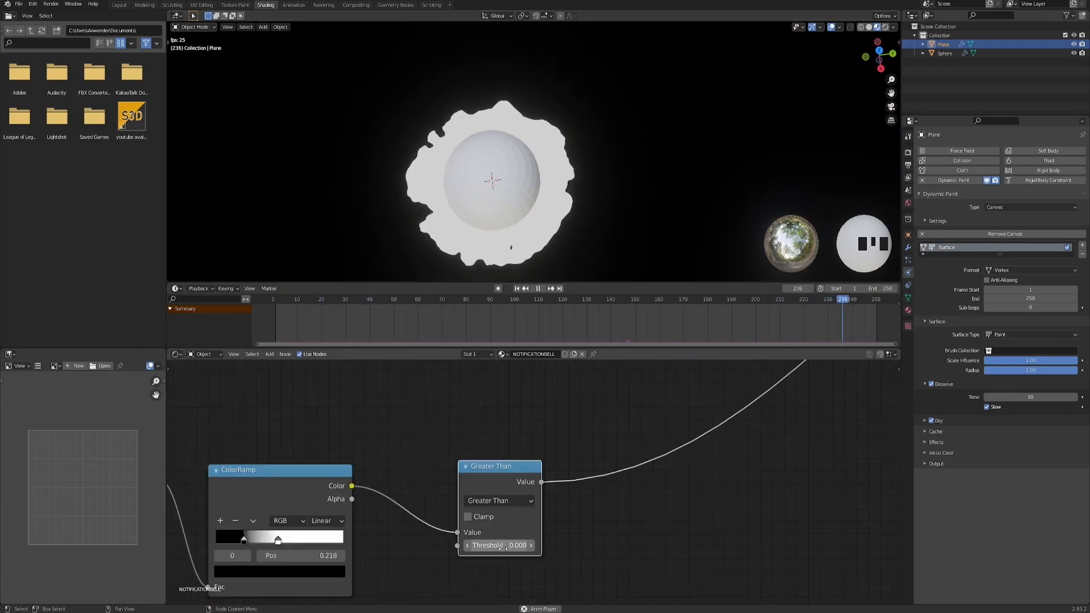
left_click_drag(500, 546, 514, 546, "shift")
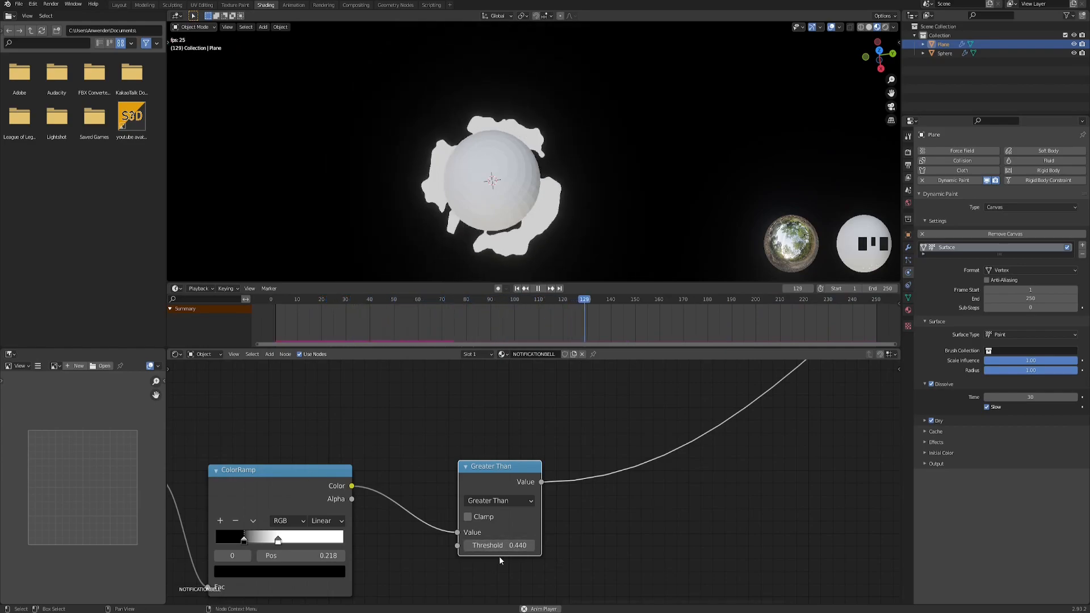
left_click(347, 510, "ctrl+shift")
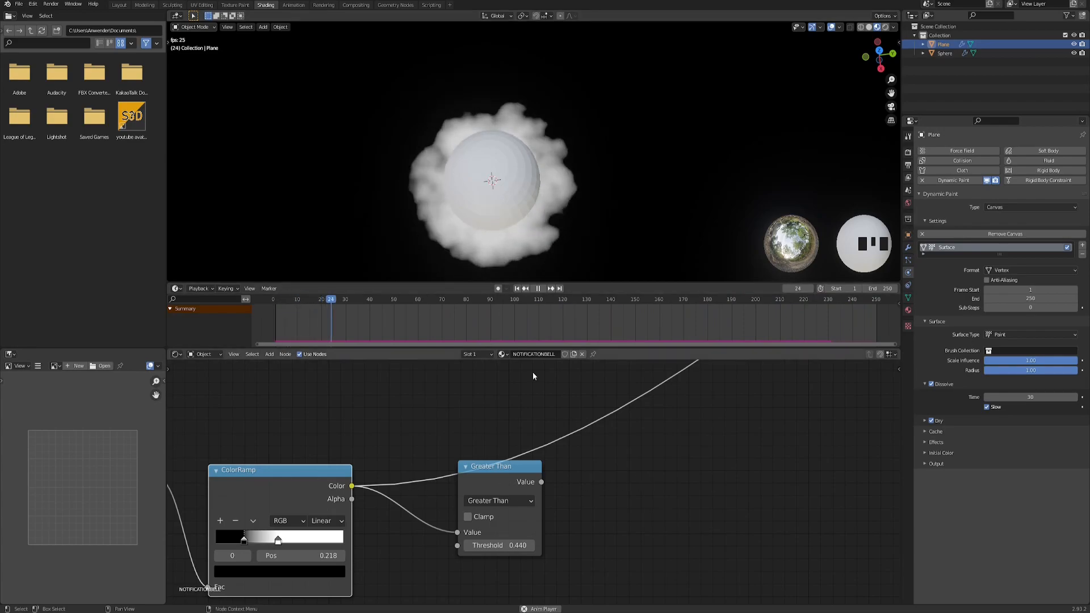
left_click(503, 483, "ctrl+shift")
- Set the Greater Than threshold to 0 and compare its preview with the ColorRamp's, ending on the Greater Than output
left_click(519, 546)
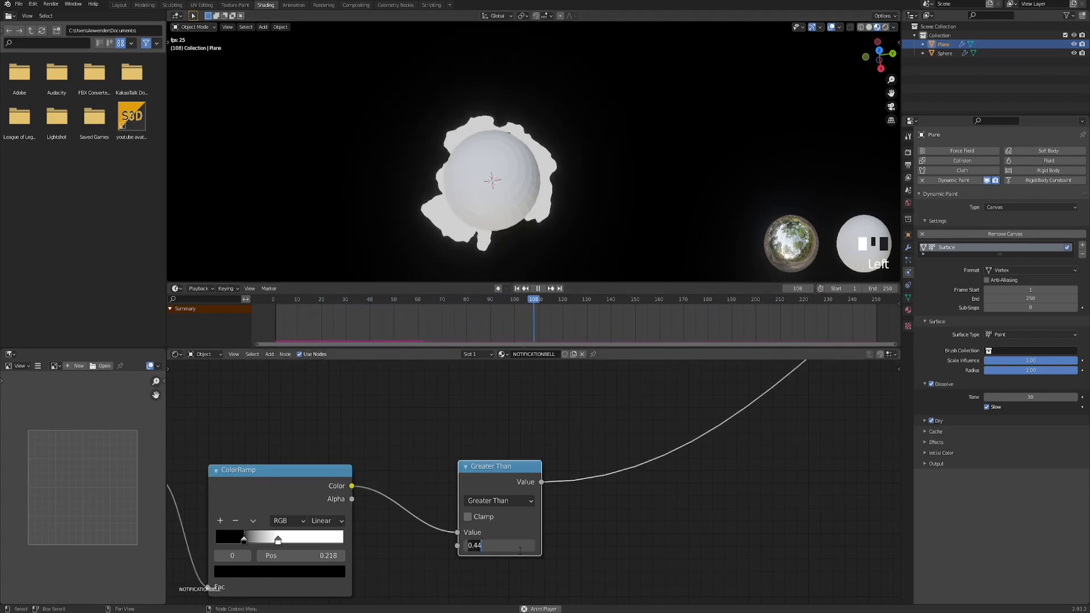
type("0")
key("Return")
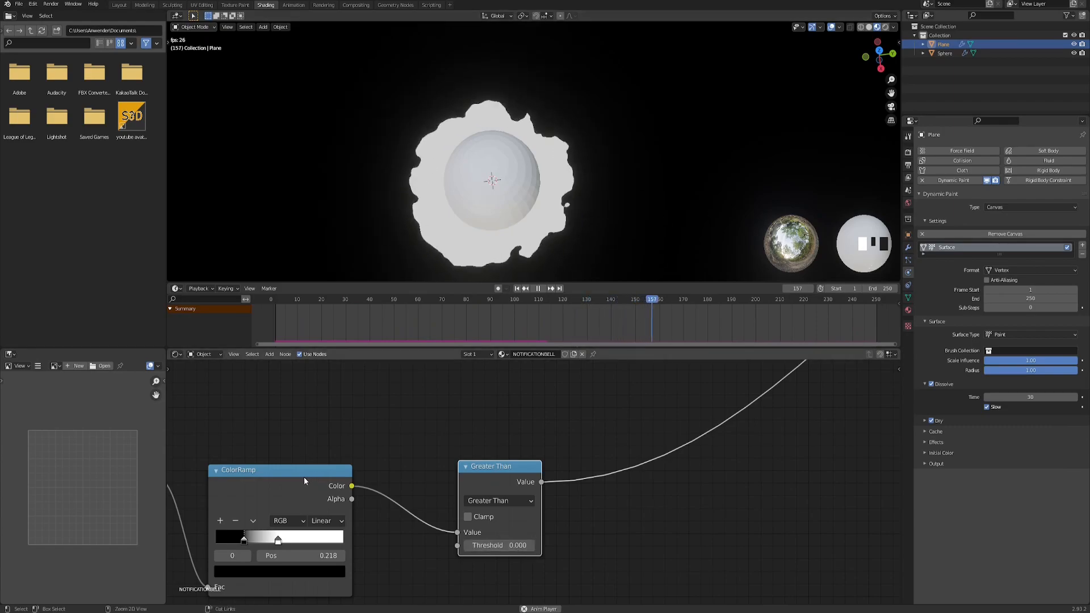
left_click(305, 476, "ctrl+shift")
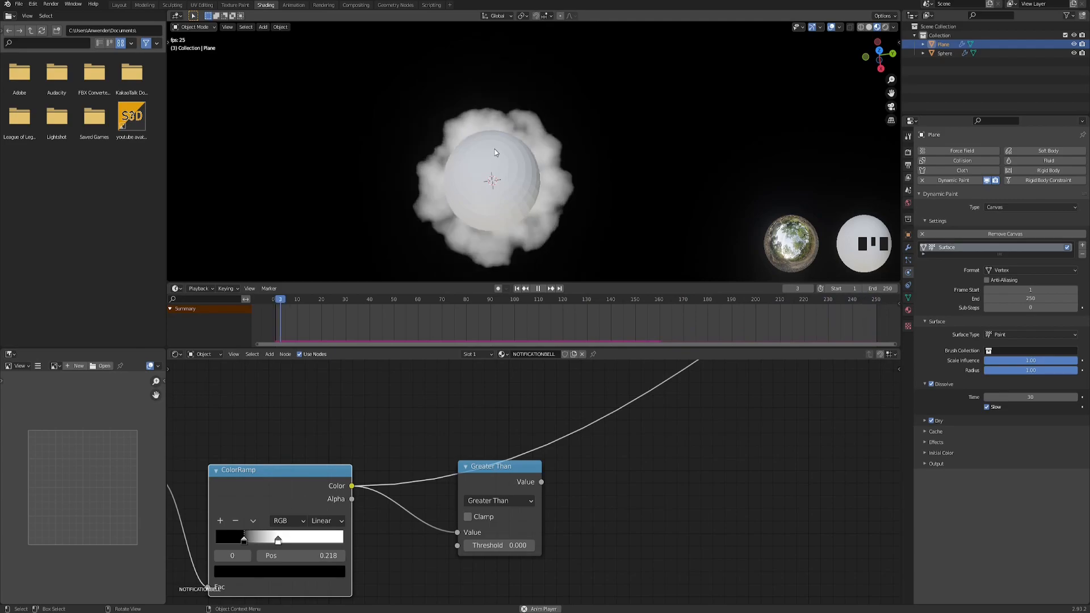
left_click(499, 492, "ctrl+shift")
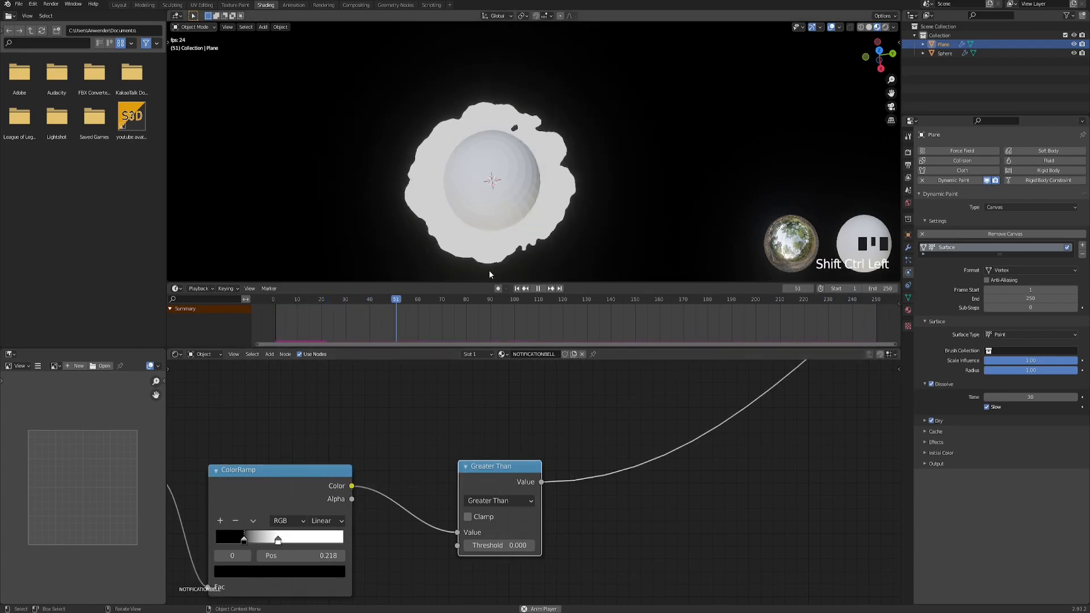
right_click(485, 441)
left_click(393, 428)
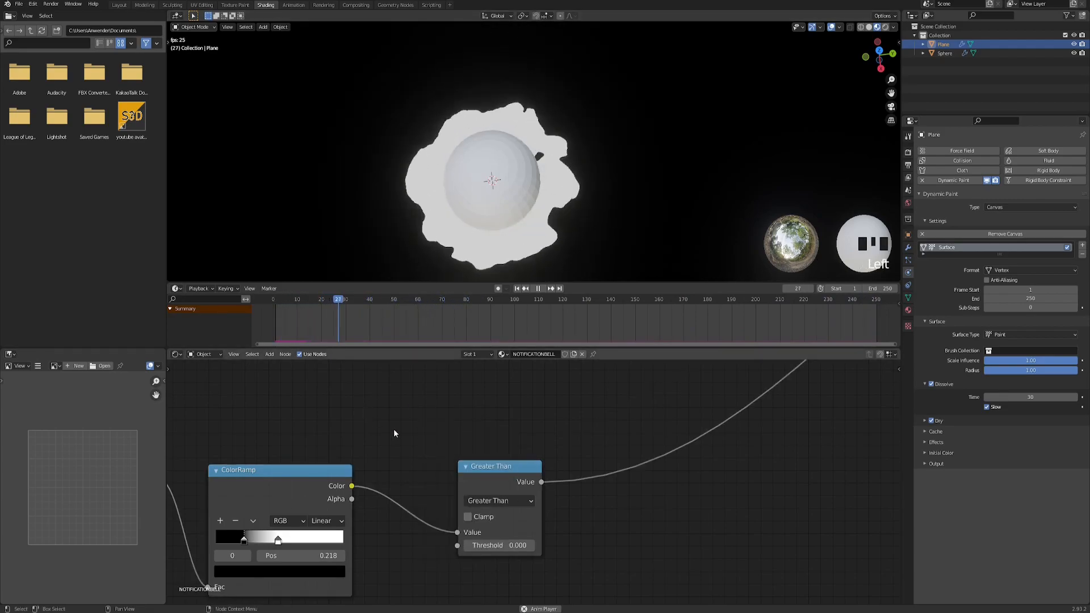
- Add a Transparent BSDF node below the Emission node
scroll(394, 428, "down", 8)
middle_click_drag(485, 369, 408, 483)
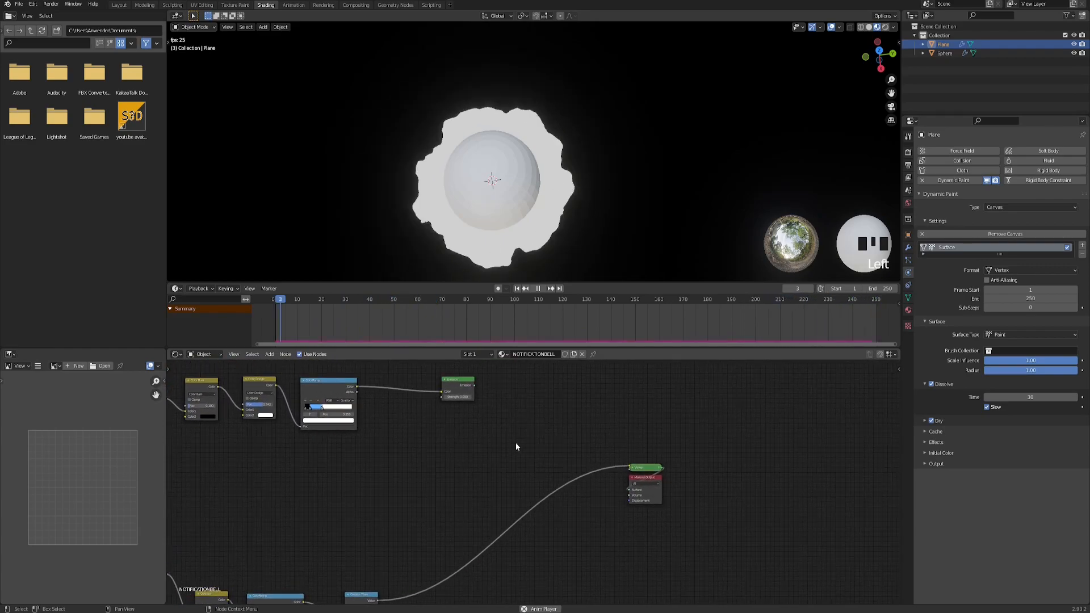
key("space")
type("transp")
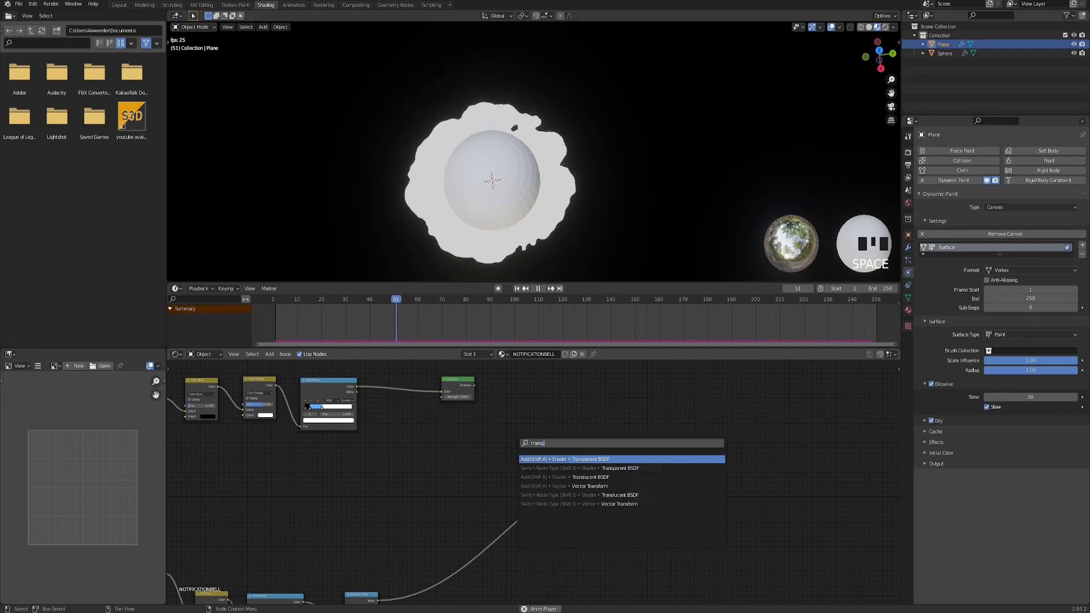
key("Return")
left_click(439, 428)
- Add a Mix Shader node and connect the Emission and the Transparent BSDF to its two shader inputs
key("space")
type("mix sh")
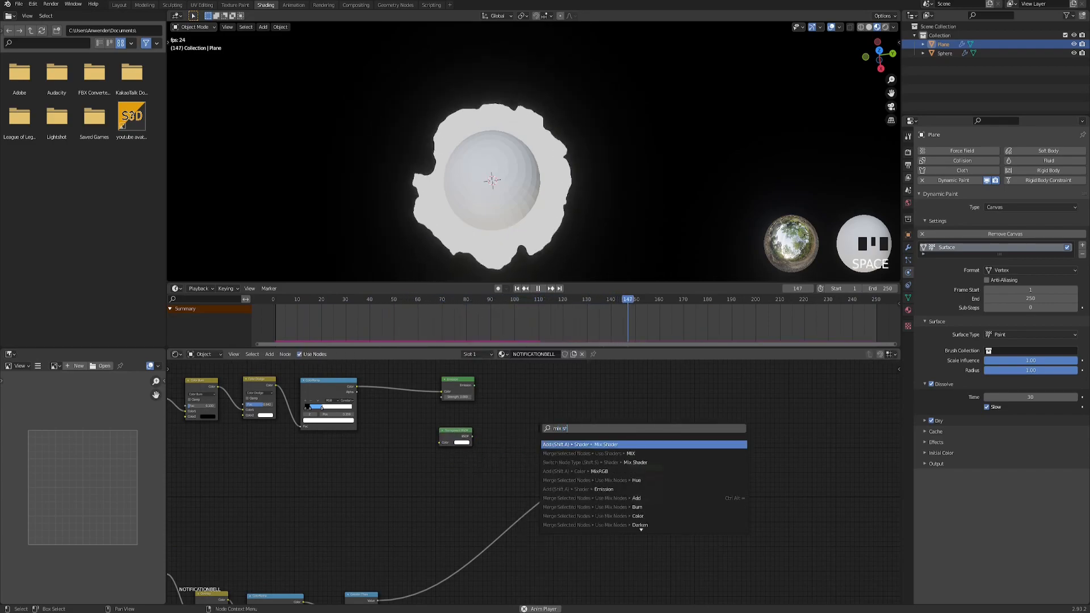
key("Return")
left_click(505, 400)
scroll(477, 385, "up", 3)
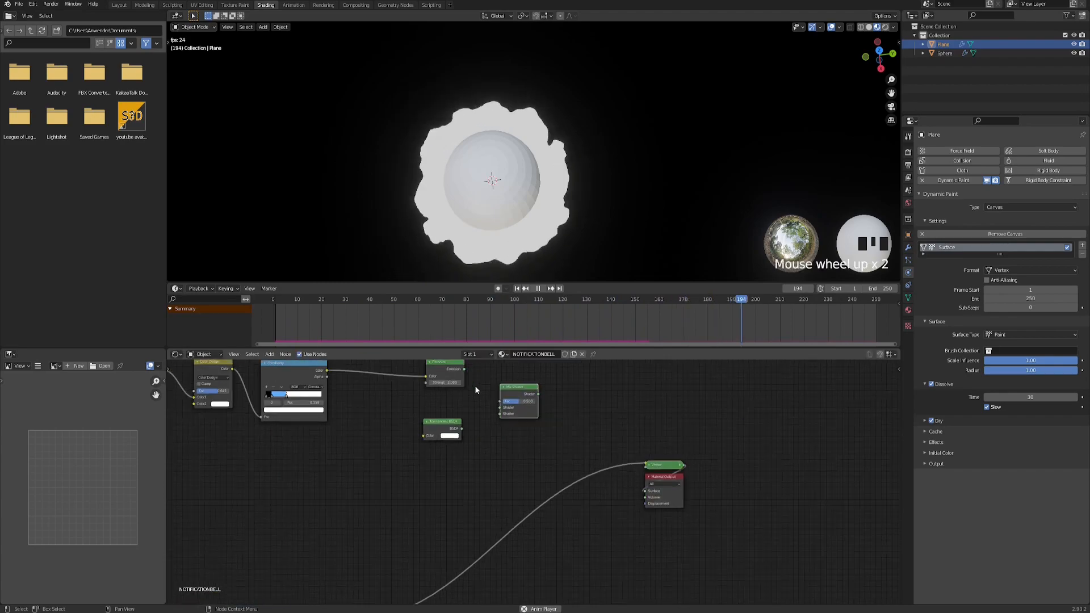
middle_click_drag(465, 449, 446, 498)
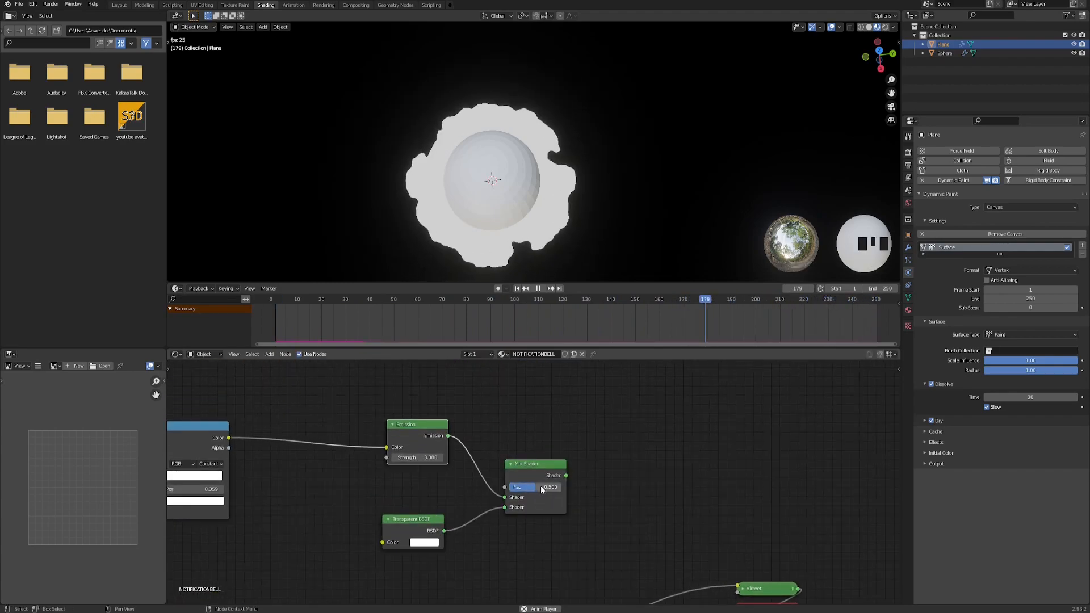
- Move the Greater Than node up closer to the shader nodes, and preview the blue ColorRamp followed by the Greater Than output
middle_click_drag(313, 469, 392, 426)
scroll(461, 442, "down", 2)
middle_click_drag(461, 442, 462, 423)
scroll(464, 427, "down", 4)
middle_click_drag(487, 555, 470, 520)
left_click_drag(446, 553, 452, 473)
middle_click_drag(409, 420, 394, 482)
left_click(393, 398, "ctrl+shift")
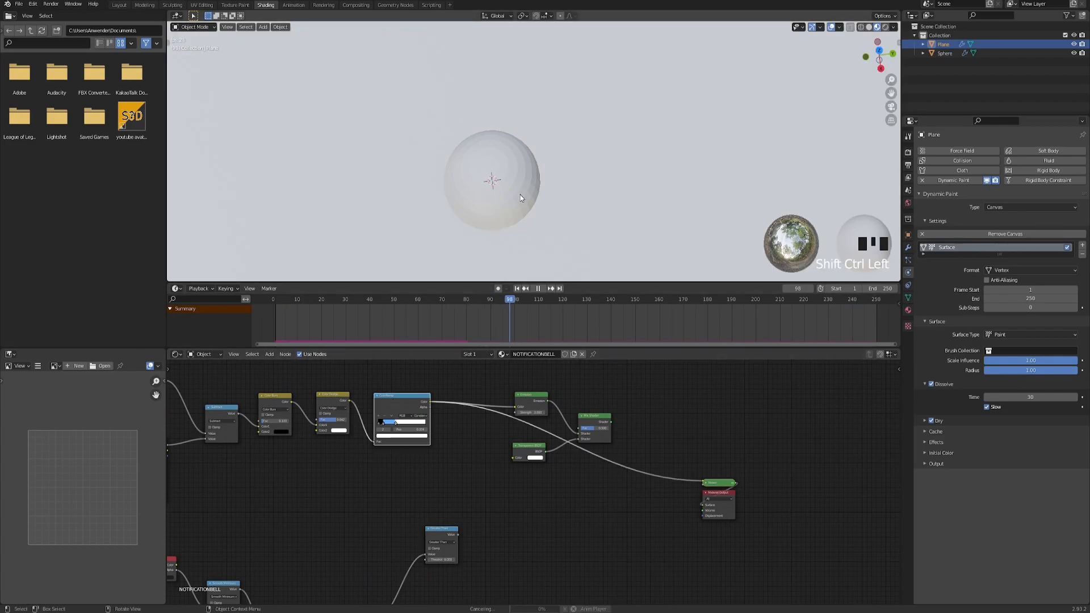
left_click(442, 537, "ctrl+shift")
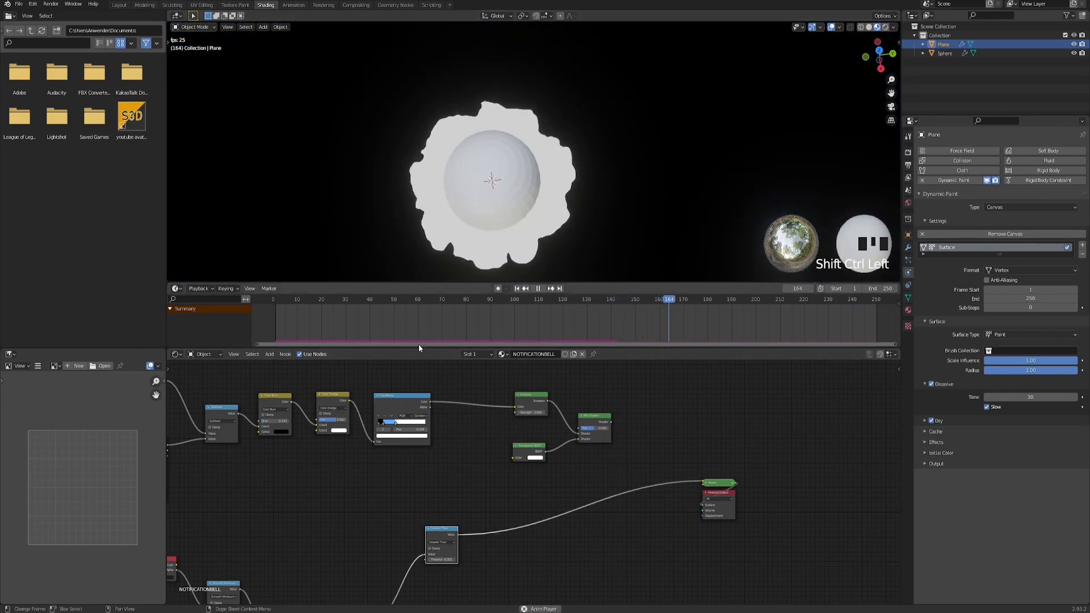
- Add a Math node fed by the blue ColorRamp's color, set it to Greater Than with threshold 0, and preview it
key("space")
type("math")
key("Return")
left_click(445, 441)
scroll(425, 409, "up", 2)
middle_click_drag(425, 409, 454, 455)
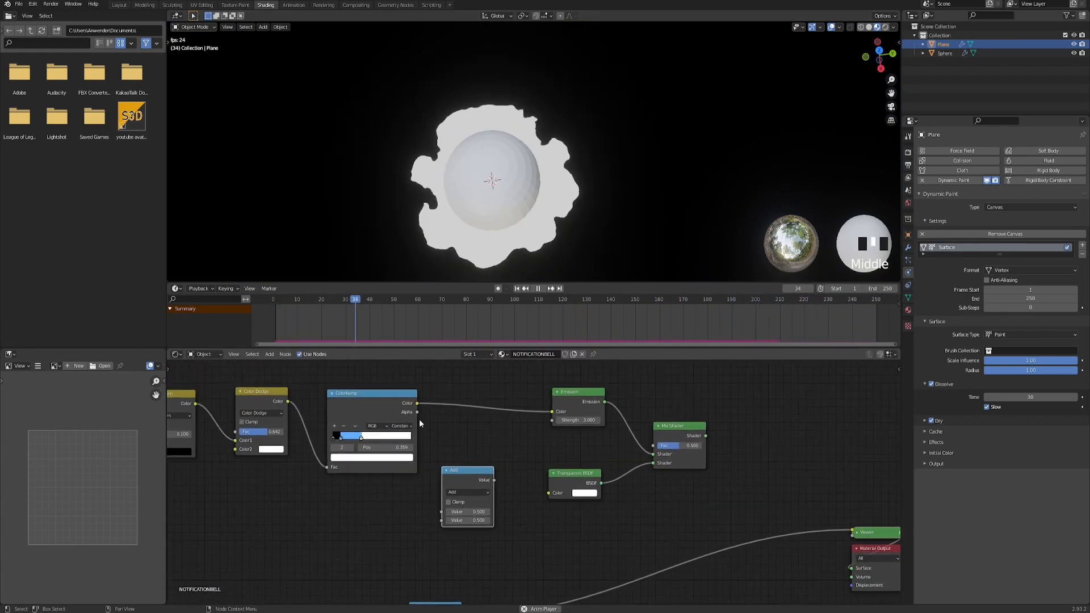
left_click(473, 492)
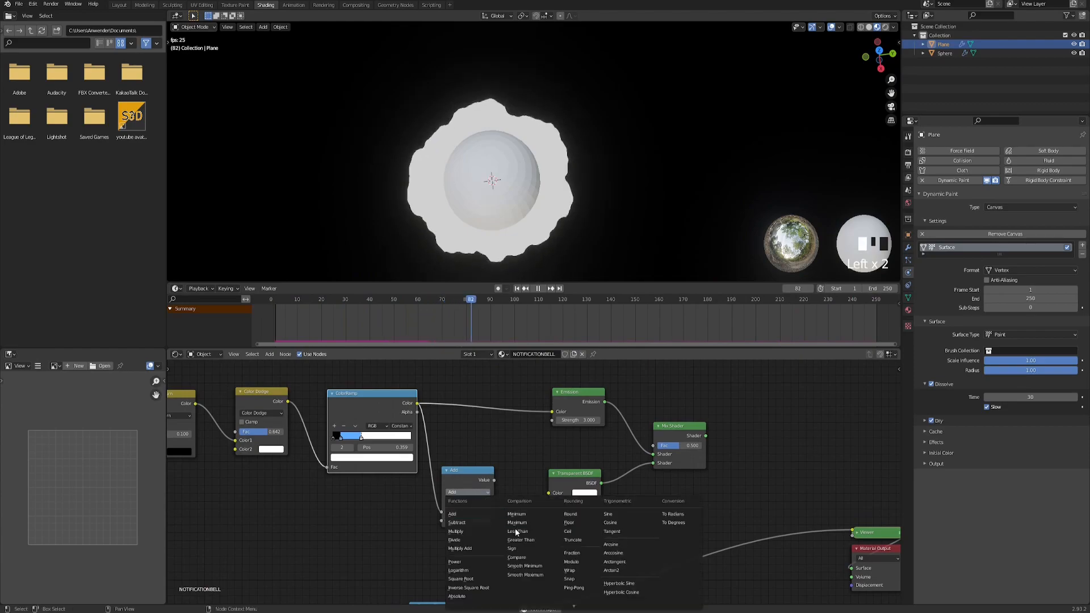
left_click(525, 540)
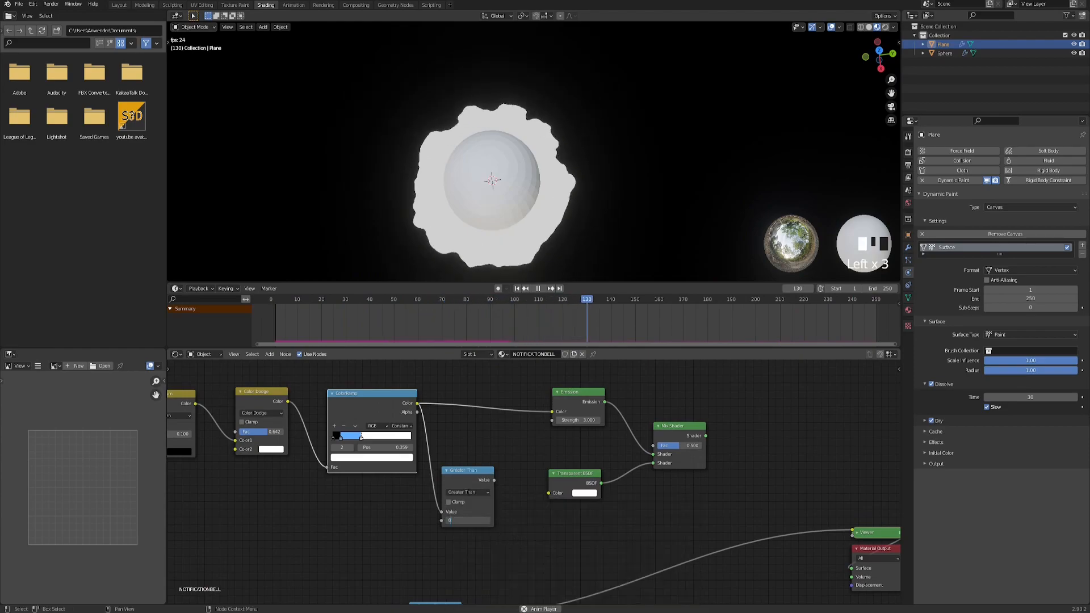
left_click(457, 479, "ctrl+shift")
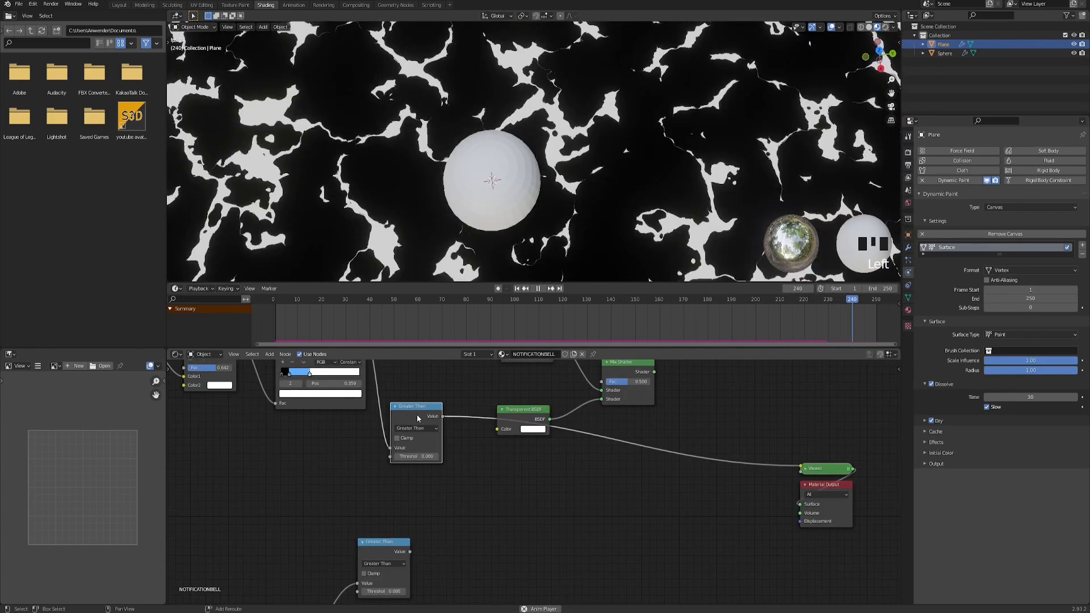
- Duplicate the new Greater Than node, place the copy between the two Greater Than nodes and the output, and set it to Multiply
key("shift+d")
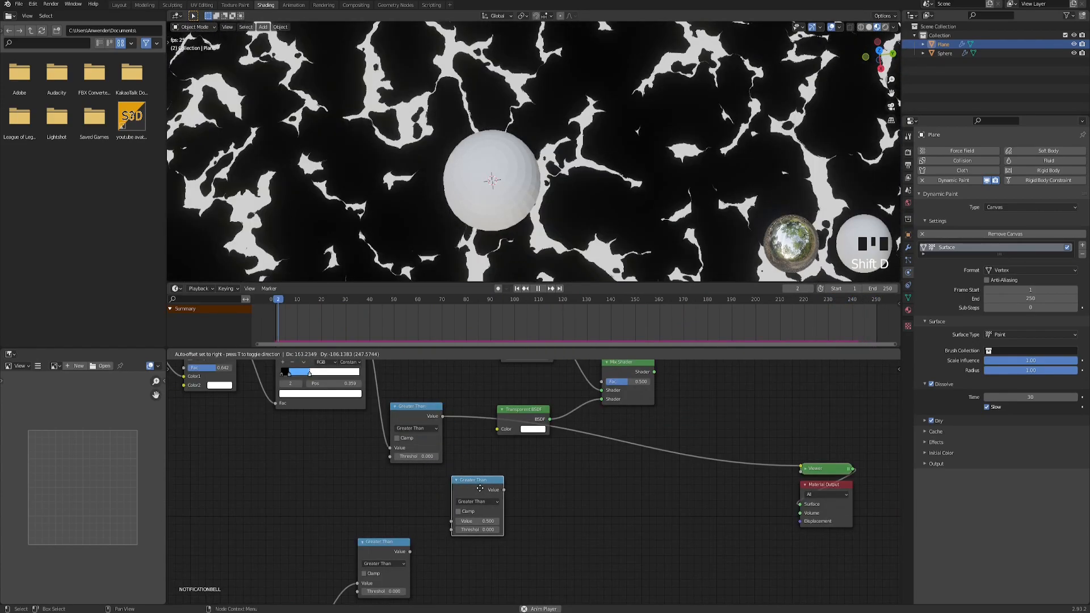
left_click(502, 507)
left_click(502, 506)
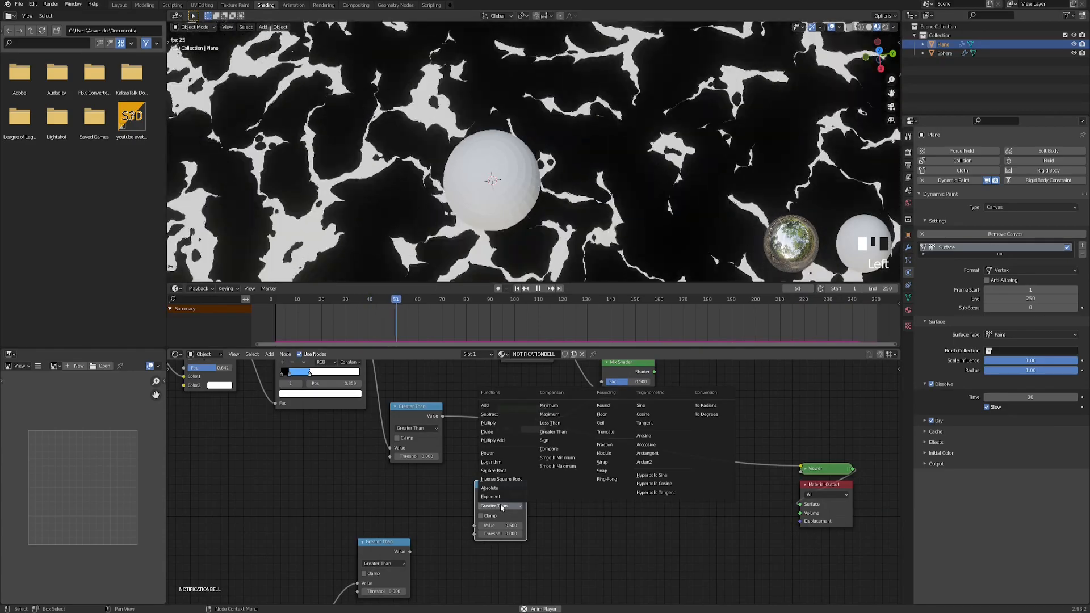
left_click(498, 424)
- Connect both Greater Than outputs to the Multiply node's two values and preview the product
left_click_drag(410, 551, 474, 534)
left_click(377, 550, "ctrl+shift")
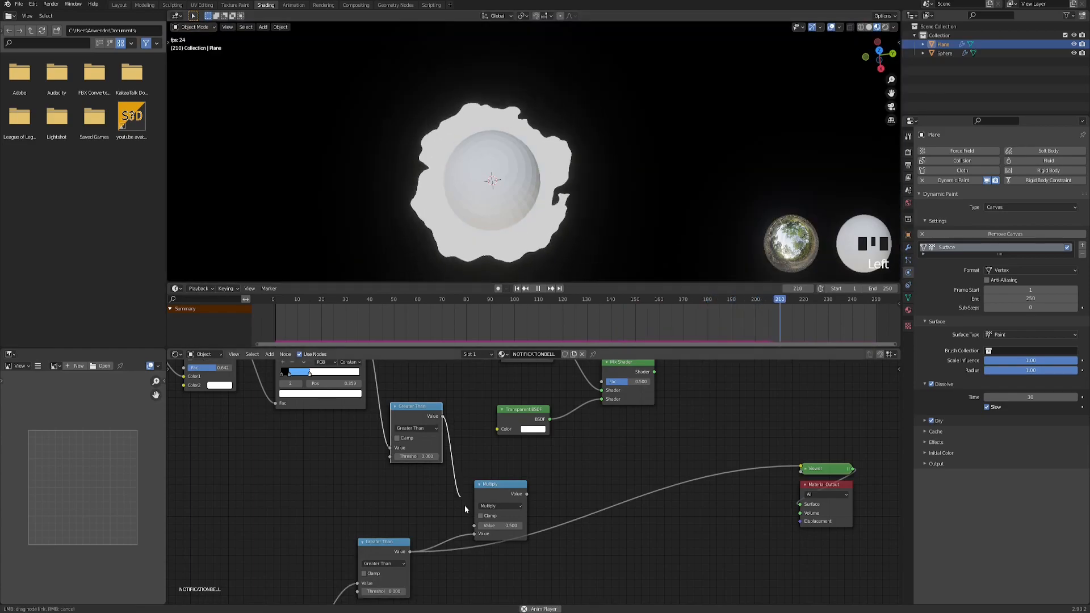
left_click_drag(475, 522, 475, 525)
left_click(495, 489, "ctrl+shift")
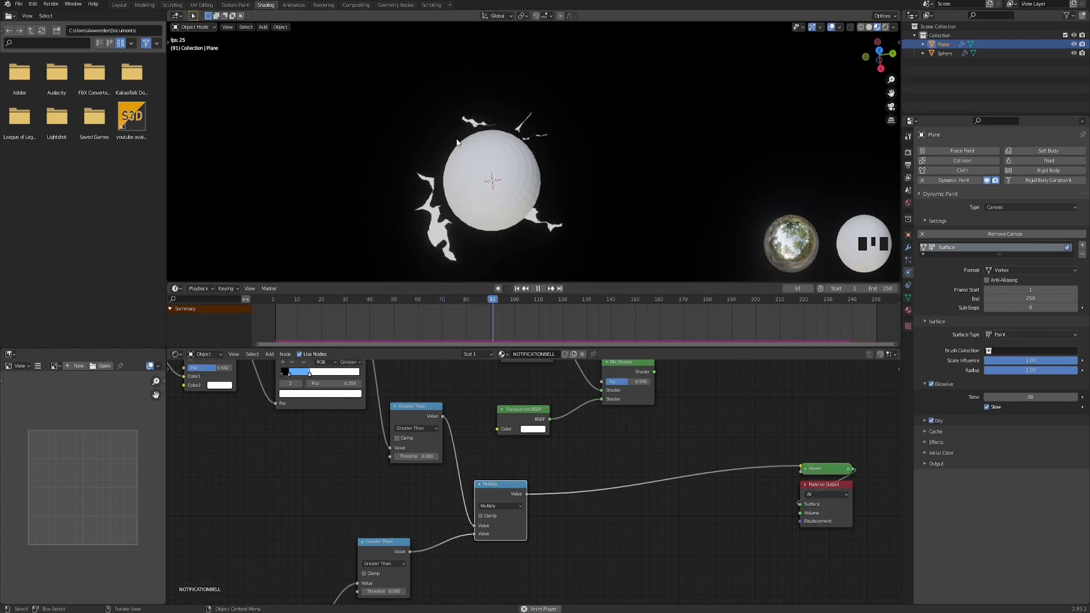
- Connect the Multiply value to the Mix Shader's Fac and output the Mix Shader to the material surface
middle_click_drag(526, 499, 473, 534)
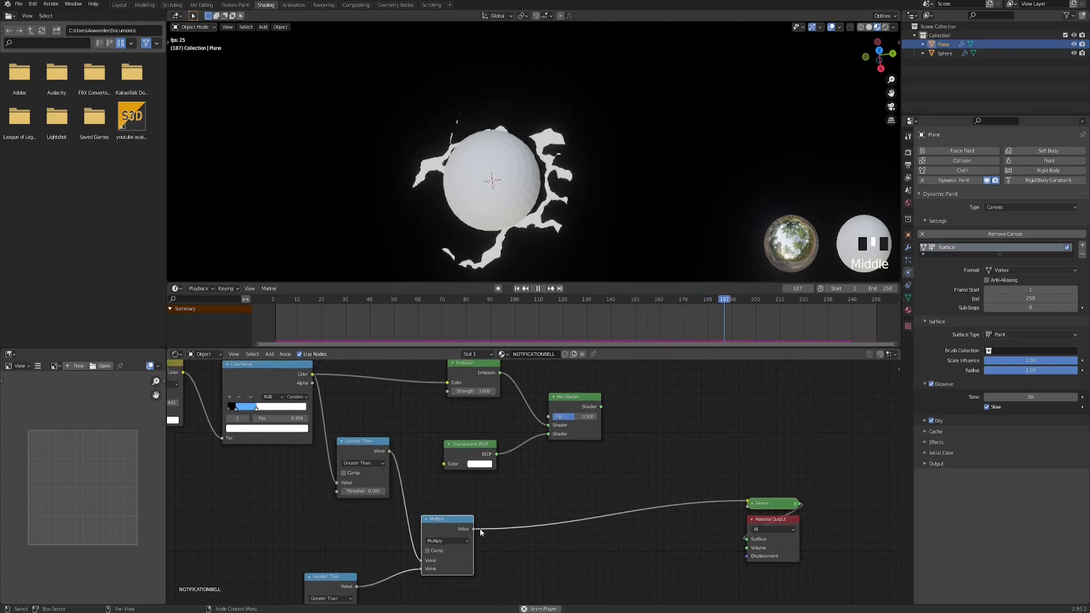
left_click_drag(473, 529, 551, 417)
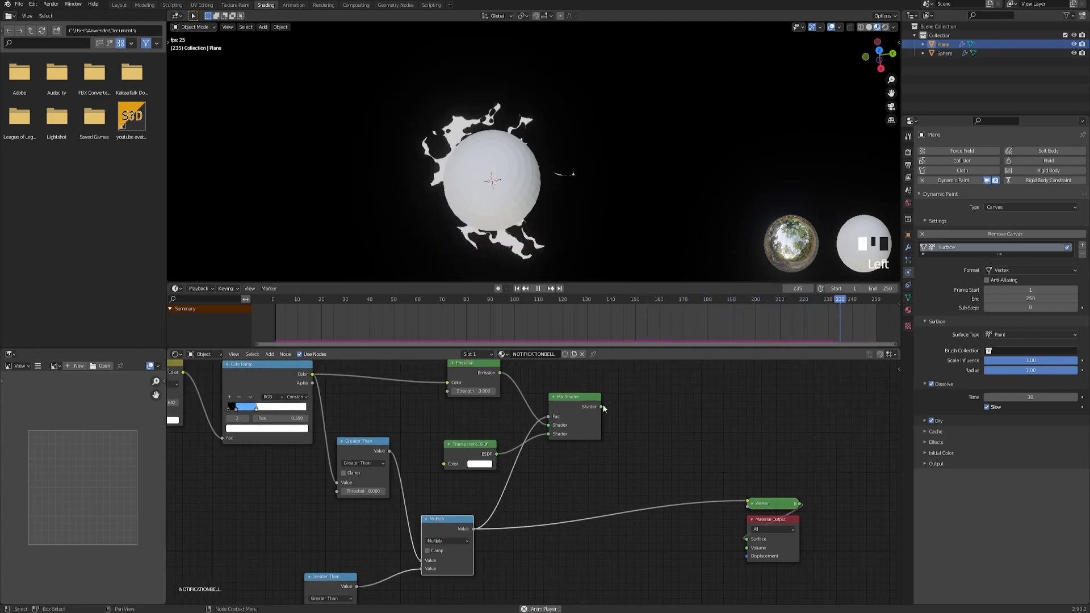
left_click(568, 403, "ctrl+shift")
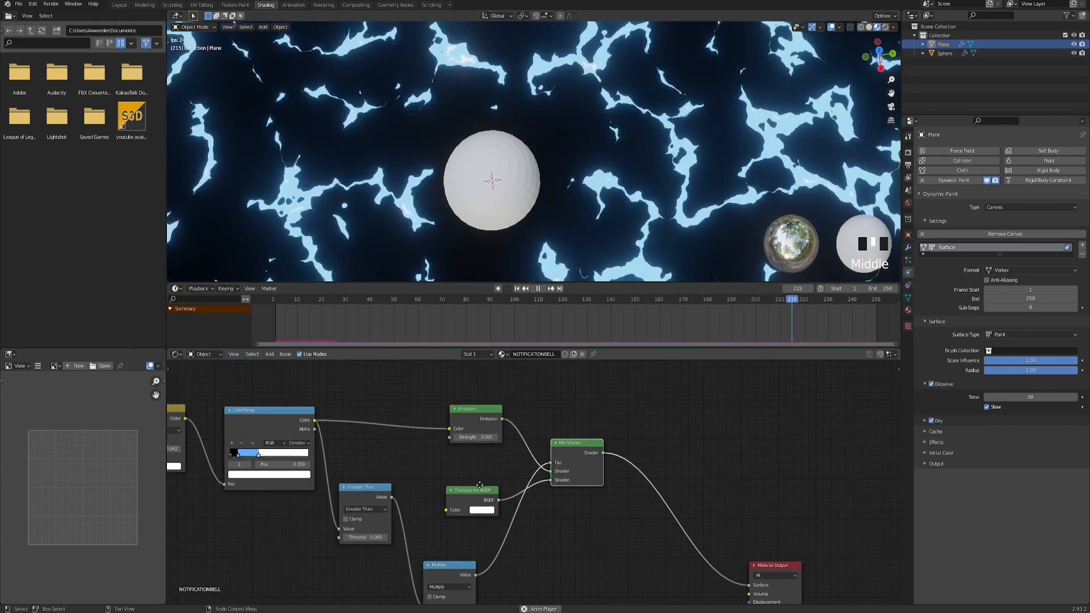
- Swap the Mix Shader's two shader inputs so that the Transparent BSDF is first and the Emission second
scroll(469, 449, "up", 3)
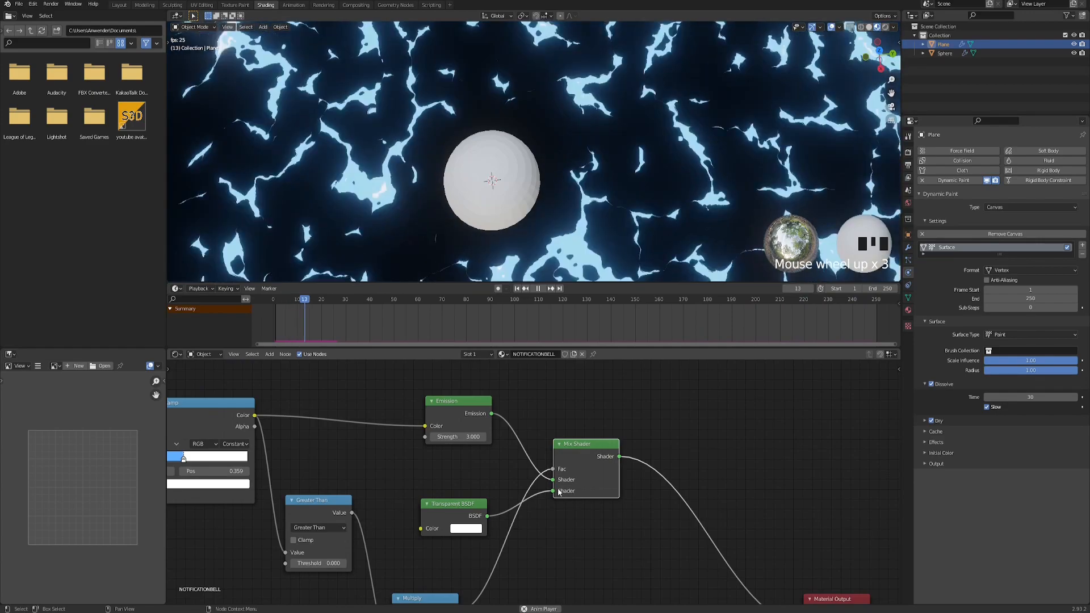
left_click_drag(553, 490, 555, 495, "ctrl")
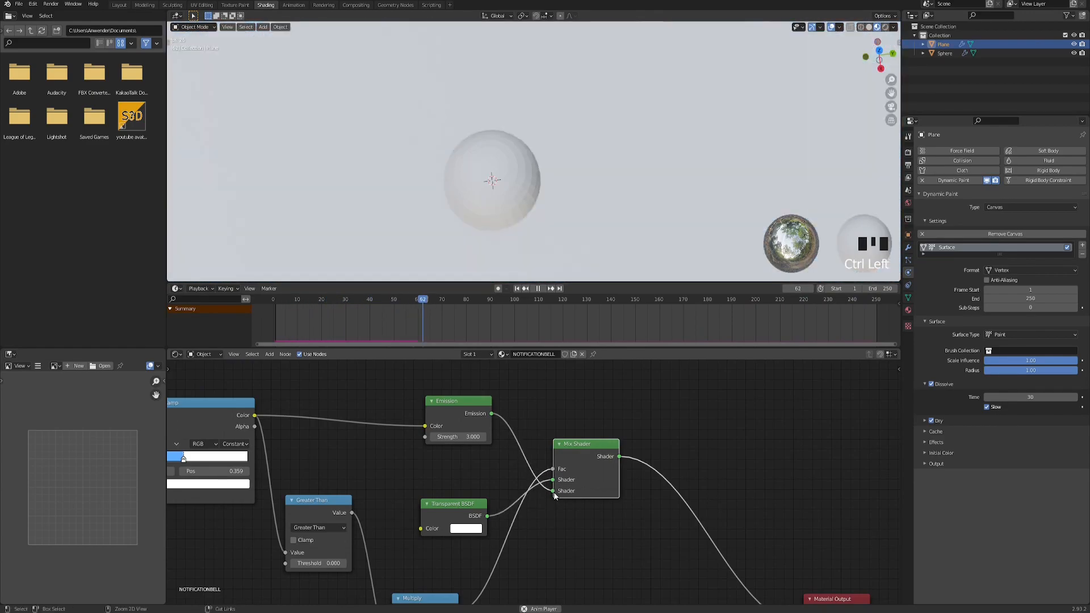
- Set the blend mode of the plane's material to Alpha Clip
scroll(528, 174, "down", 6)
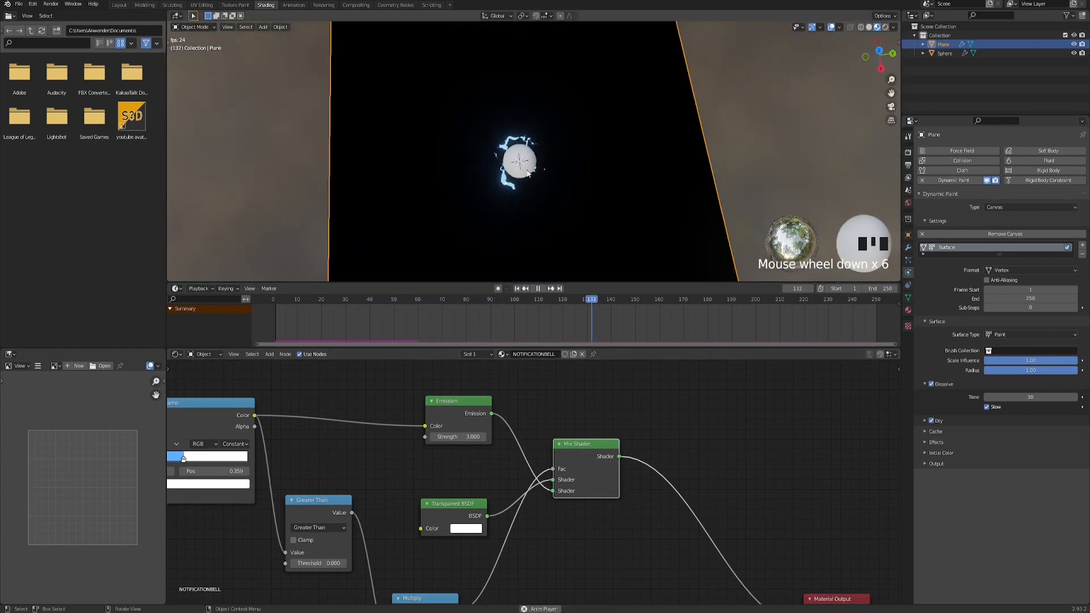
middle_click_drag(522, 177, 536, 161)
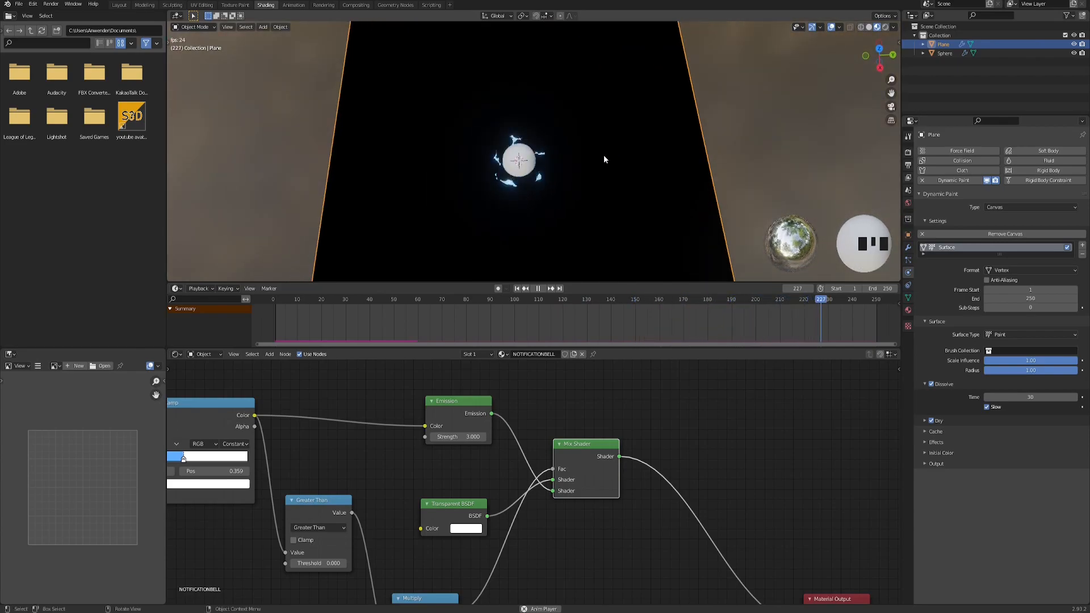
left_click(909, 311)
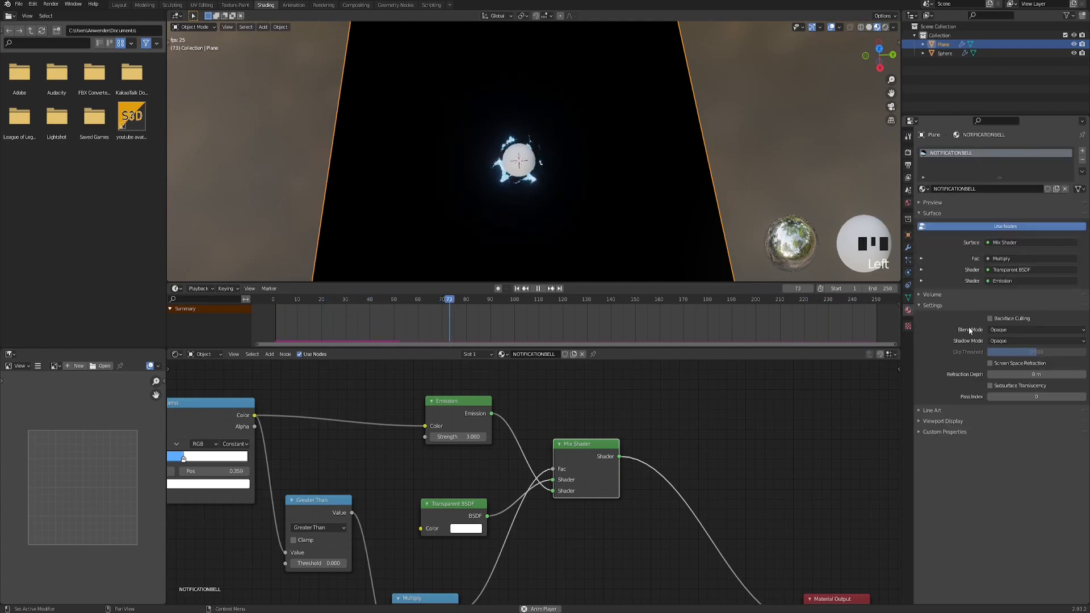
left_click(1014, 328)
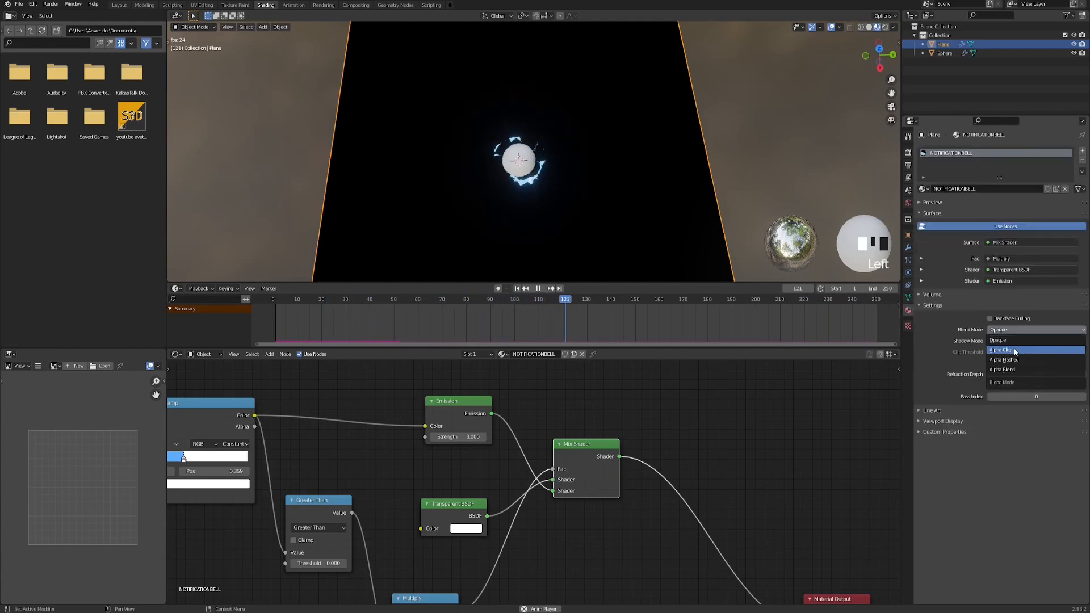
left_click(1015, 350)
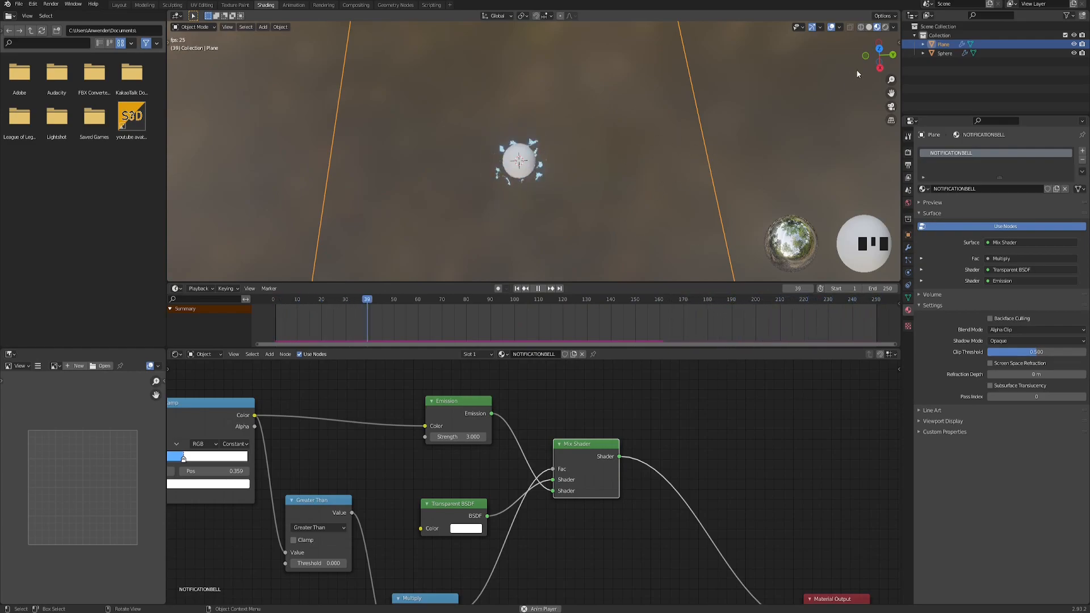
- Show the 3D view in rendered shading and set the Emission node's strength to 10
left_click(886, 27)
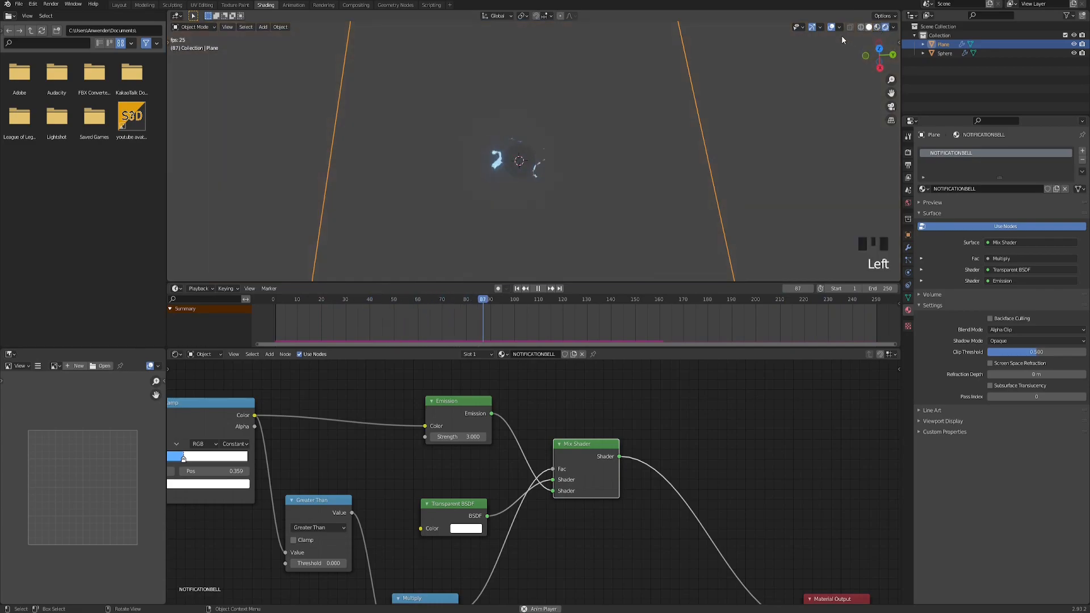
left_click(764, 178)
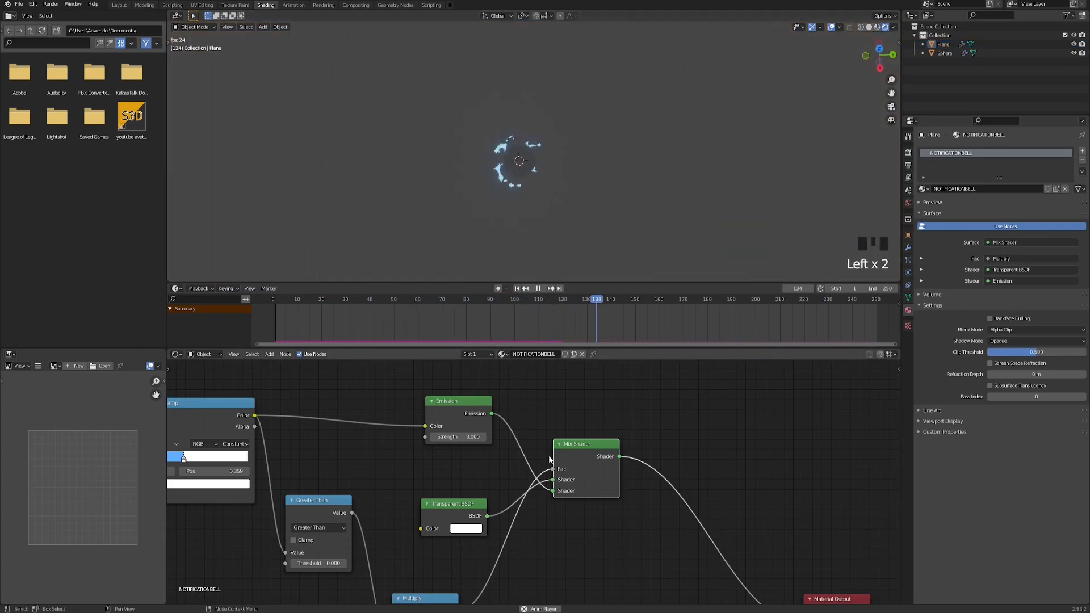
scroll(482, 443, "up", 4)
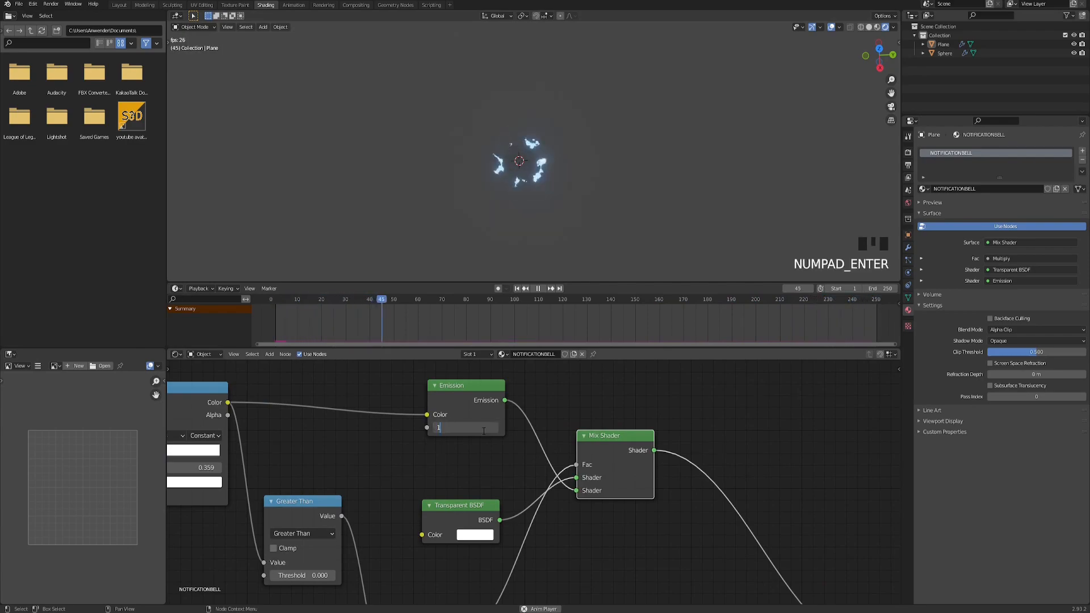
left_click(526, 169)
scroll(527, 169, "up", 3)
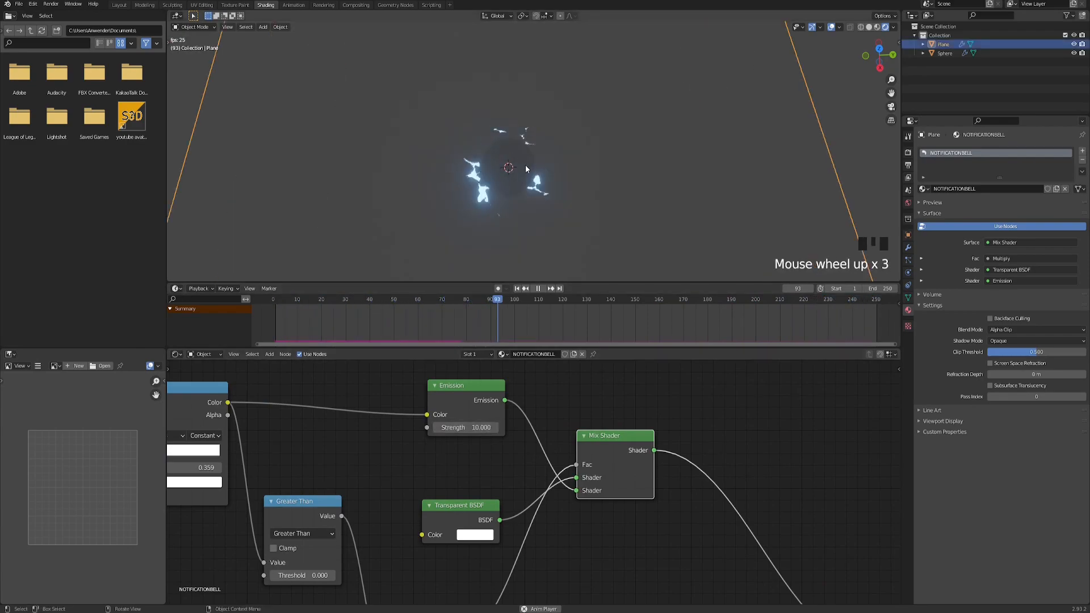
left_click(464, 193)
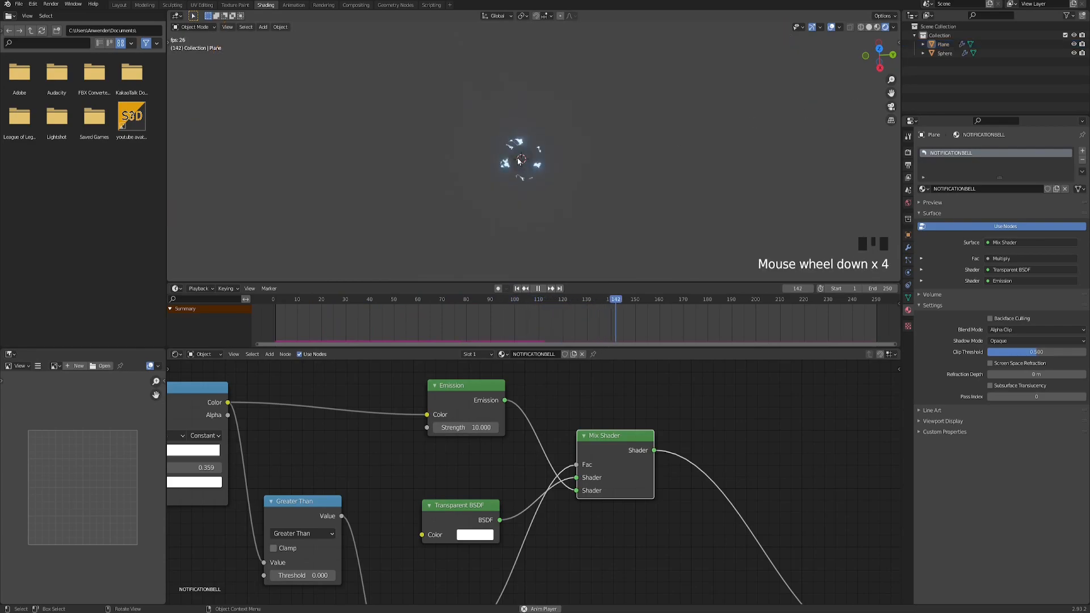
left_click(518, 161)
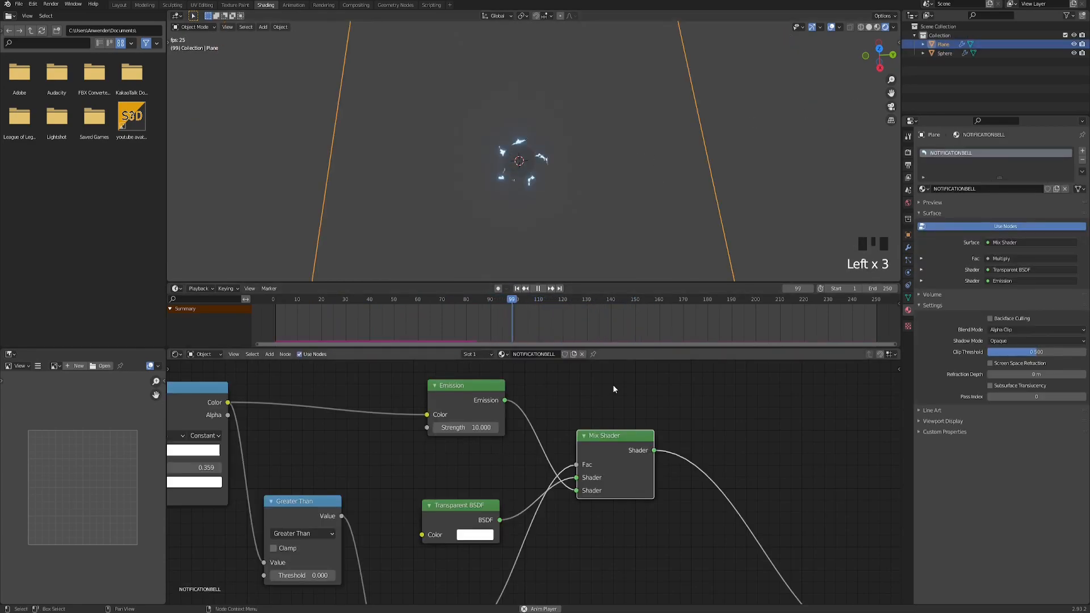
- Set the first Noise Texture's scale to 10 and the second Noise Texture's scale to 49.1
scroll(614, 385, "down", 4)
middle_click_drag(323, 497, 672, 452)
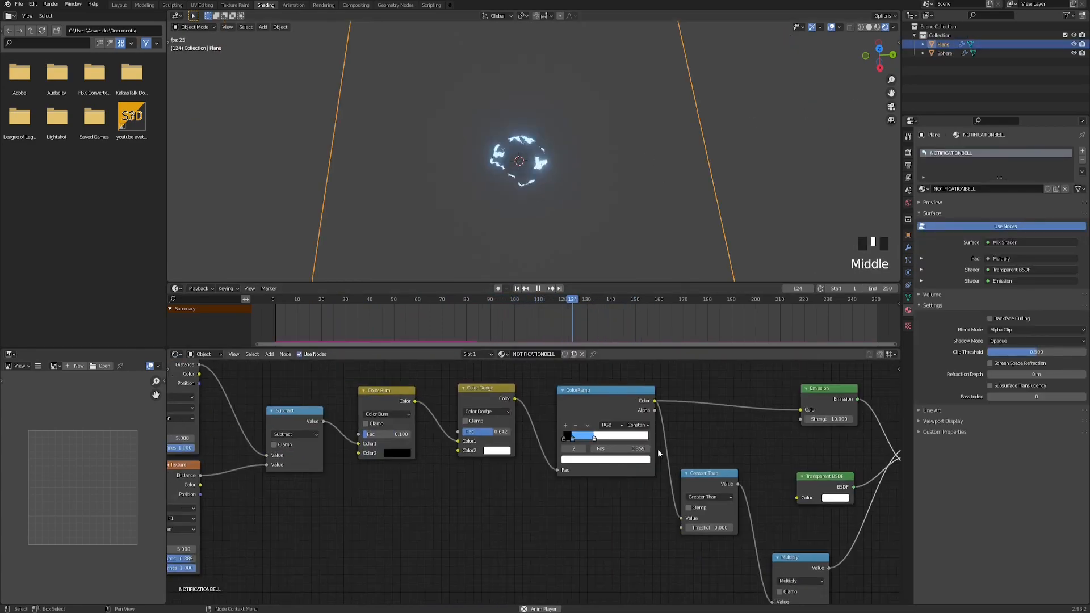
middle_click_drag(348, 468, 580, 494)
scroll(568, 496, "down", 2)
middle_click_drag(373, 515, 446, 506)
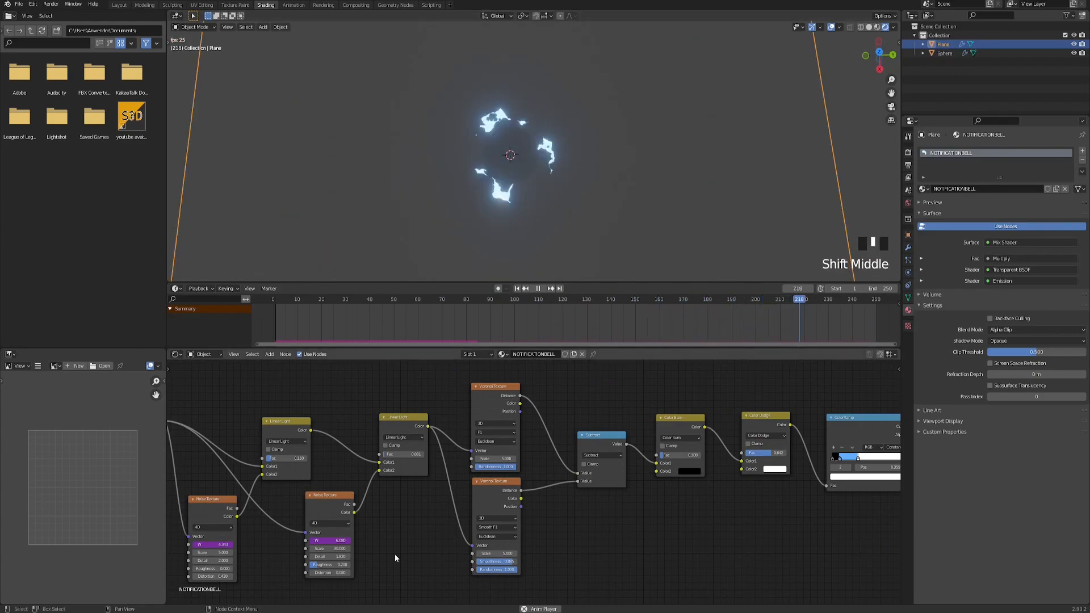
middle_click_drag(377, 544, 461, 477)
middle_click_drag(525, 462, 486, 477)
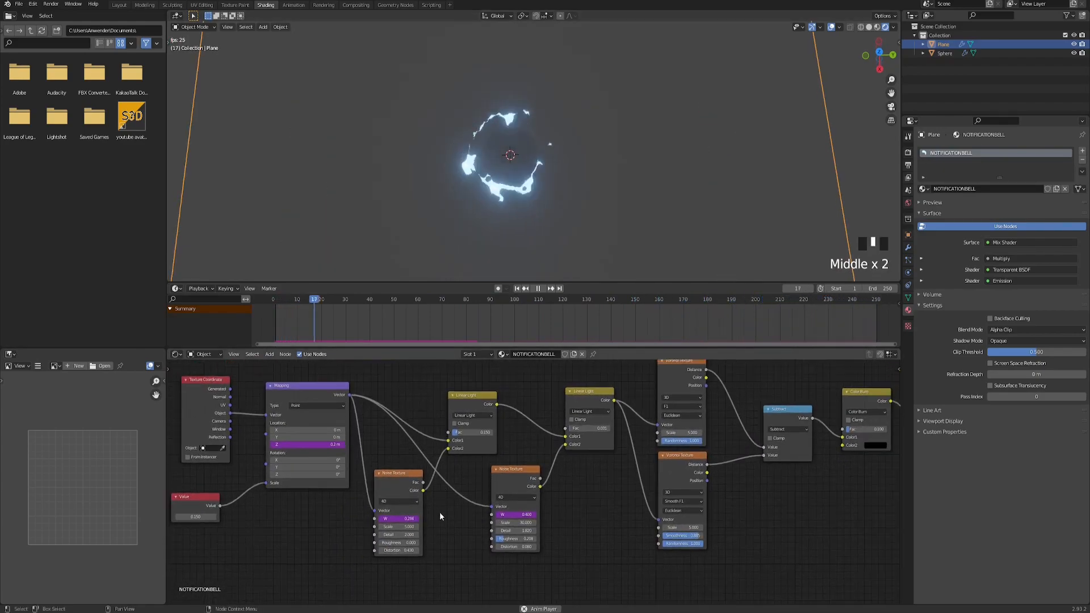
scroll(419, 533, "up", 4)
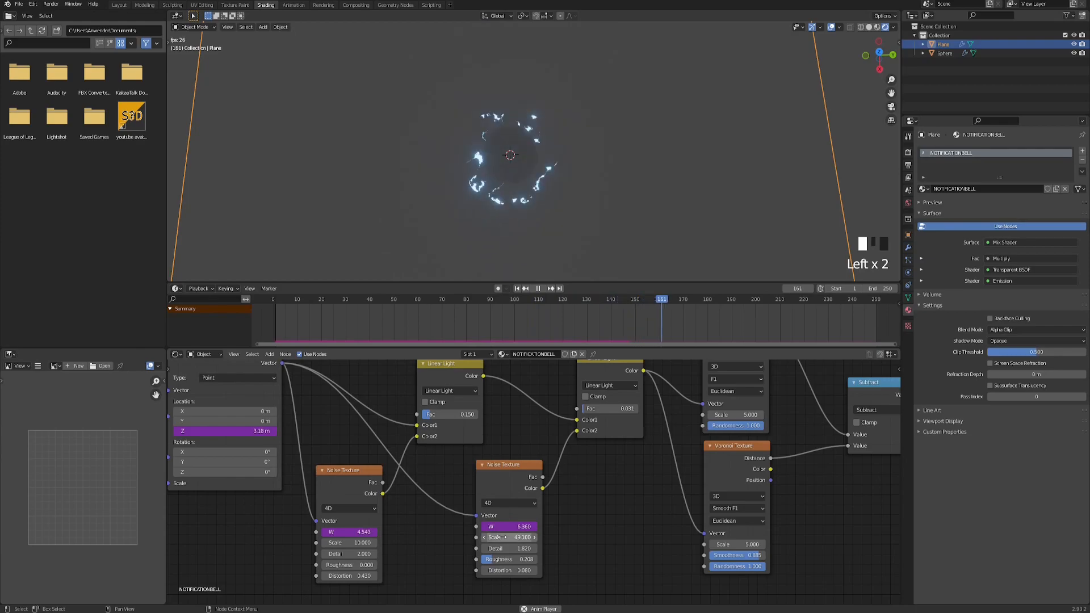
- Set the first Noise Texture's scale to 9.55 and try 0.070 in the Value node feeding the Mapping scale
middle_click_drag(613, 494, 865, 492)
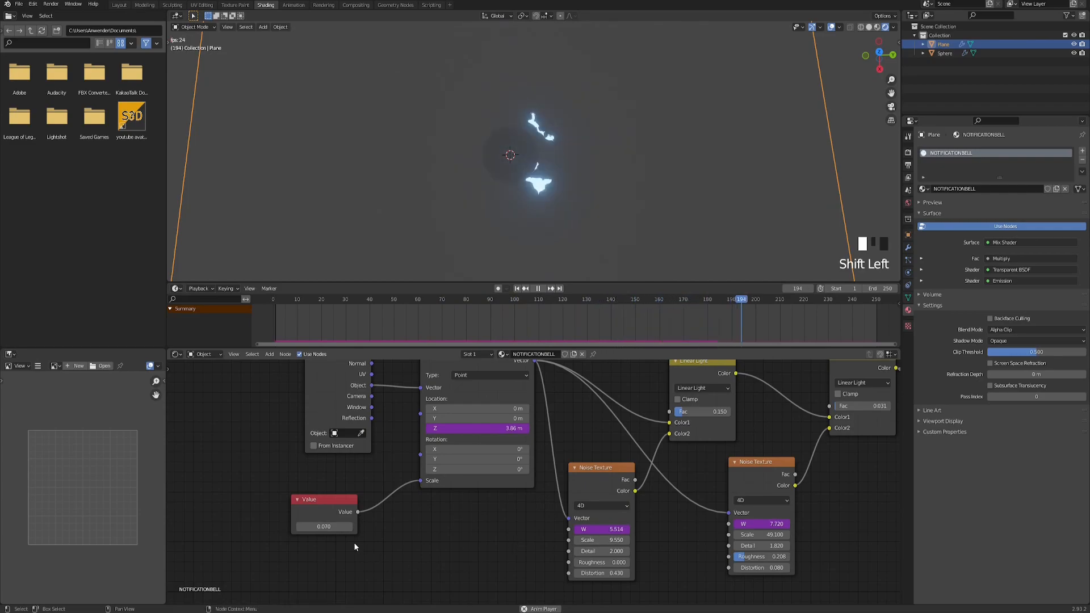
middle_click_drag(487, 530, 381, 541)
scroll(369, 538, "down", 1)
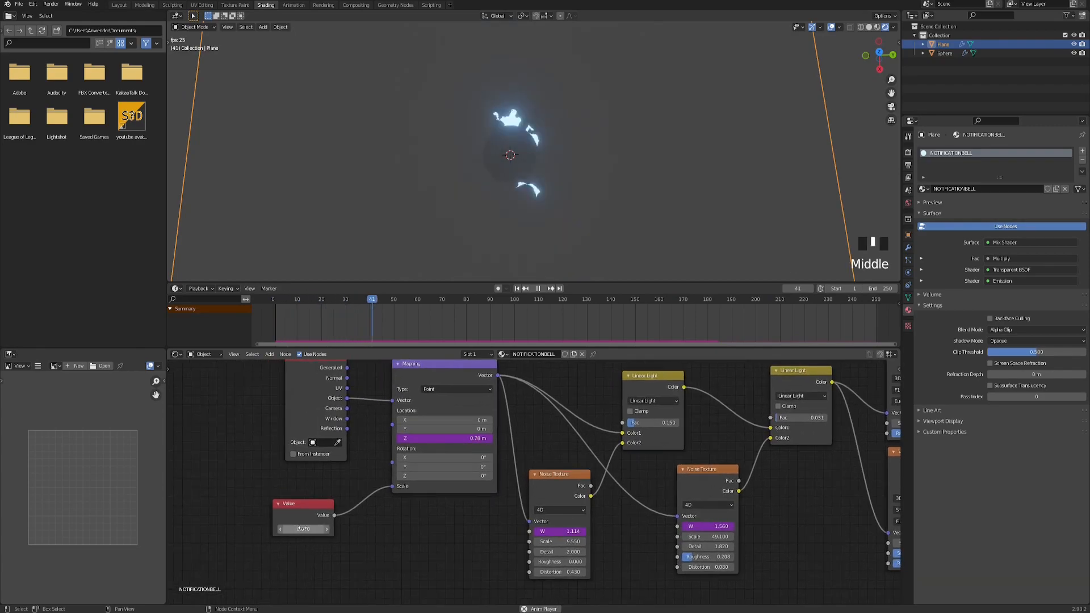
- Select the sphere, enlarge it to several times its size, and scale it back down to a little over half of that
left_click(503, 163)
scroll(518, 199, "down", 7)
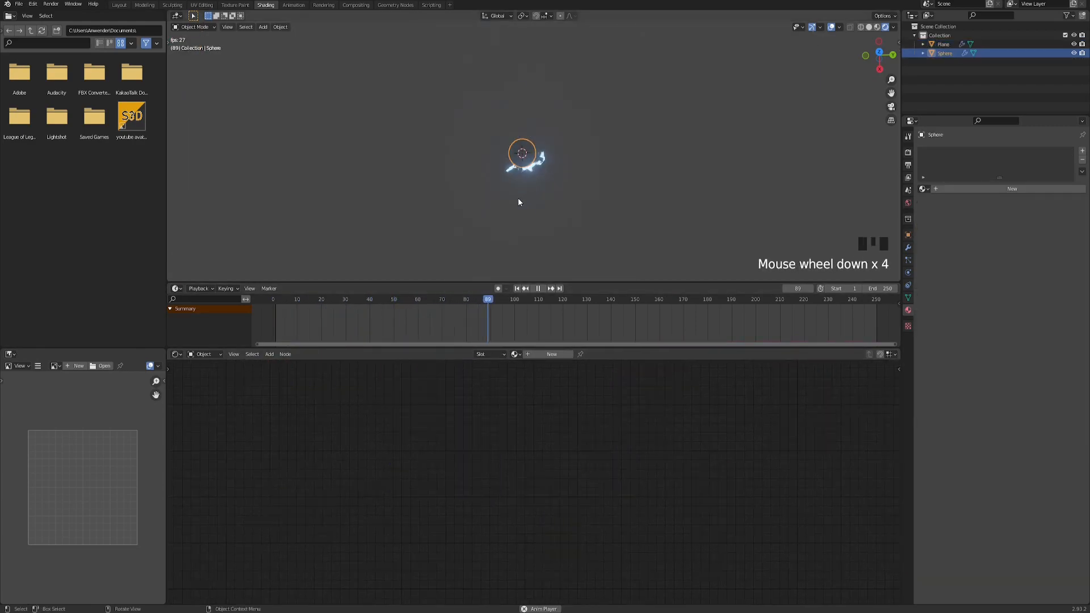
key("s")
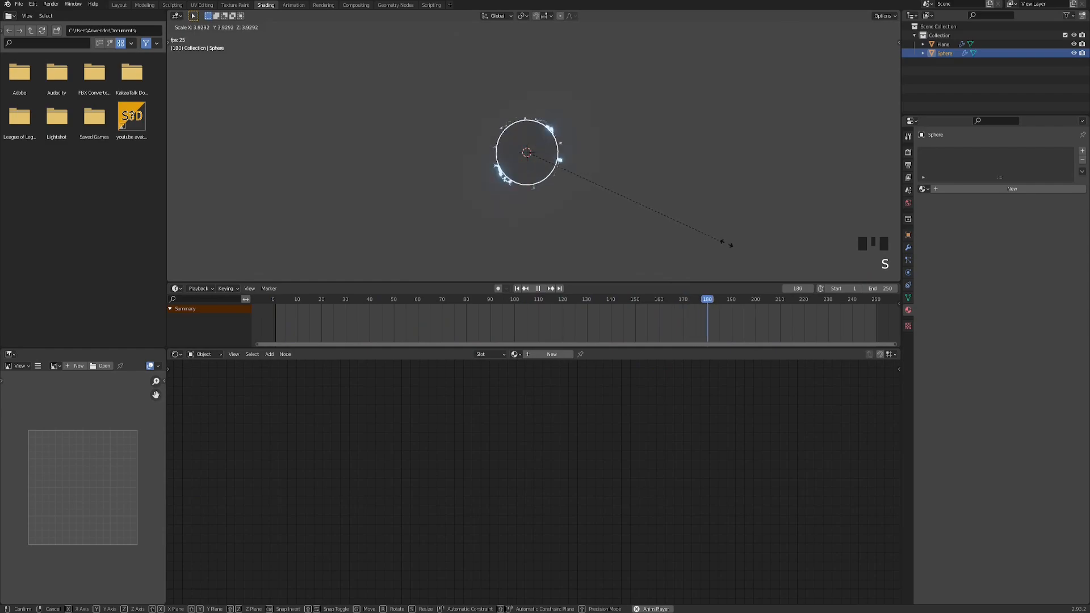
left_click(686, 227)
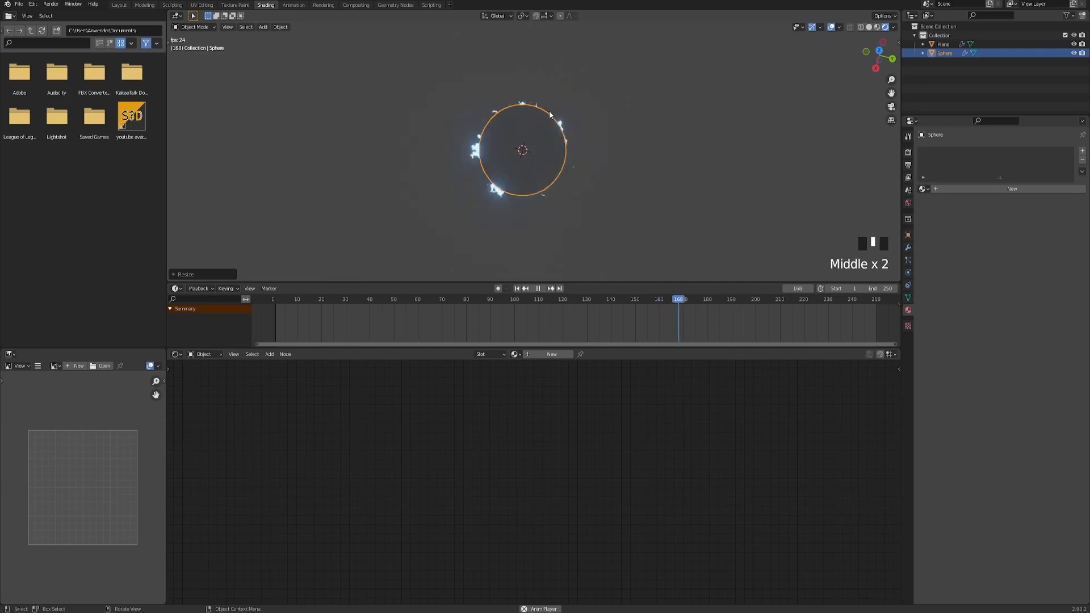
key("s")
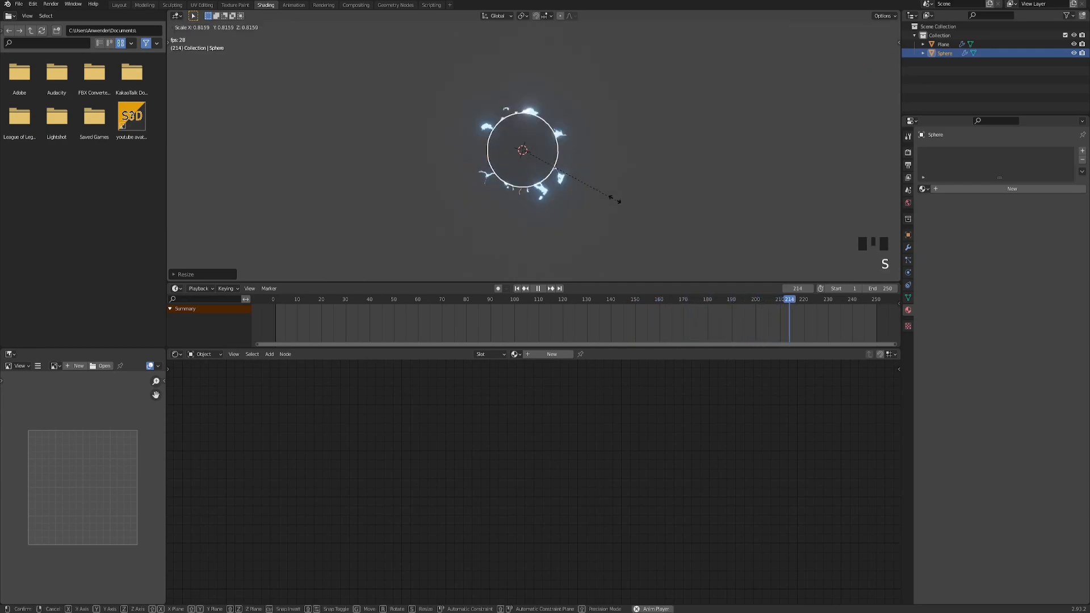
left_click(585, 188)
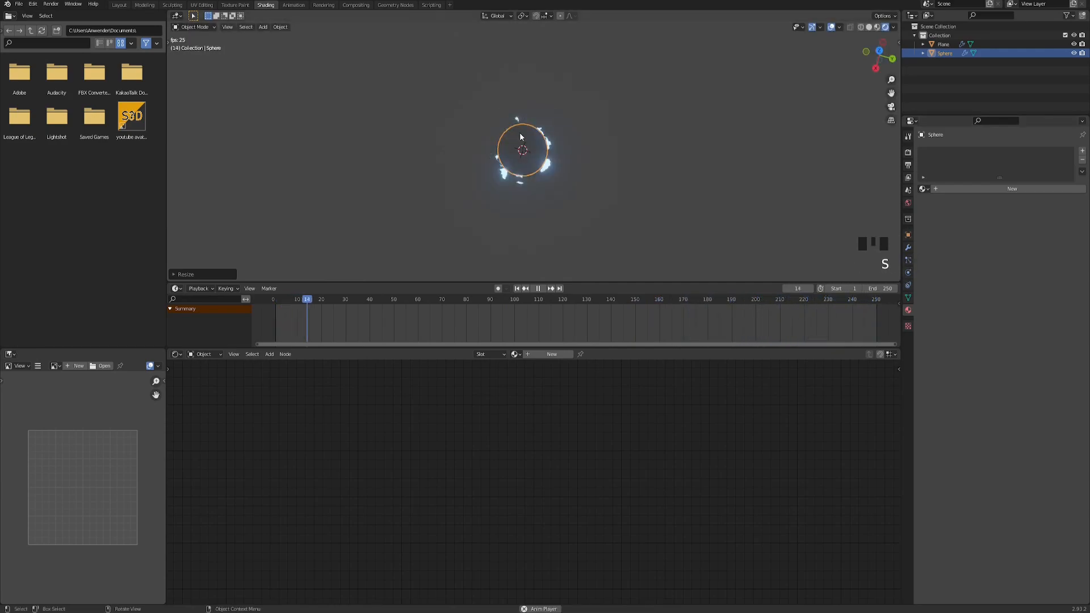
- Set the proximity distance of the sphere's Dynamic Paint brush to 3.36 and deselect the sphere
left_click(908, 273)
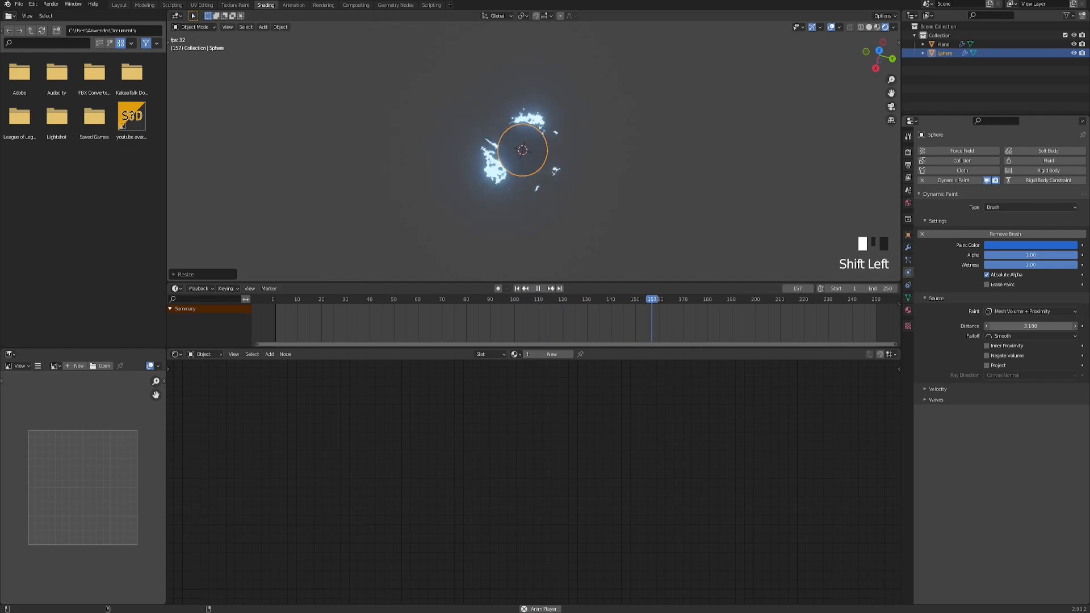
mouse_move(1031, 326)
left_mouse_down("shift")
mouse_move(1005, 326)
mouse_move(1036, 326)
left_mouse_up("shift")
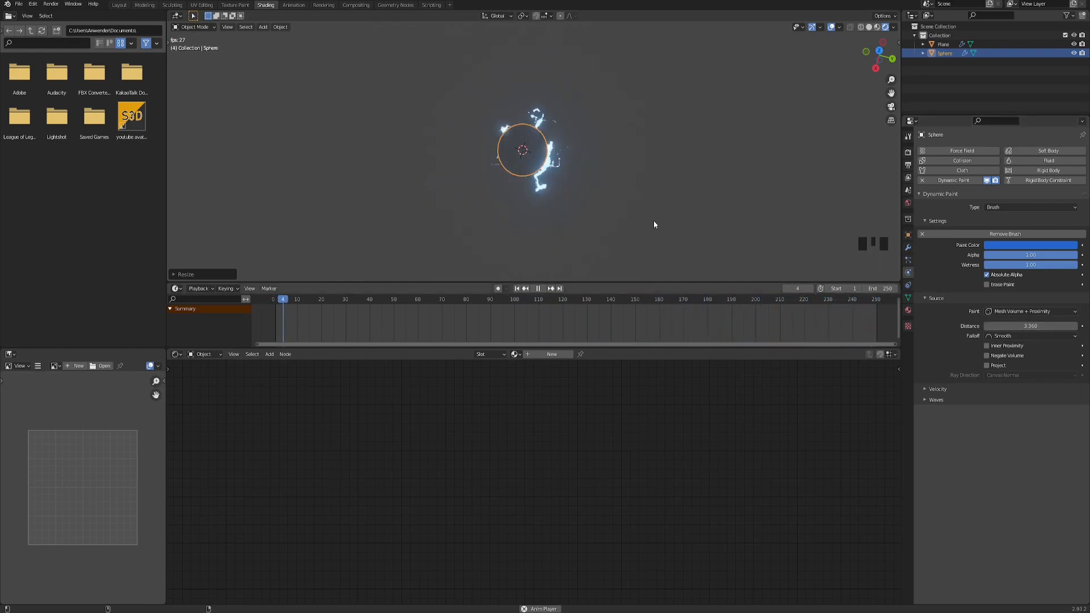
left_click(744, 125)
- Switch to the Layout workspace and show the scene from above in rendered shading with overlays hidden
left_click(119, 4)
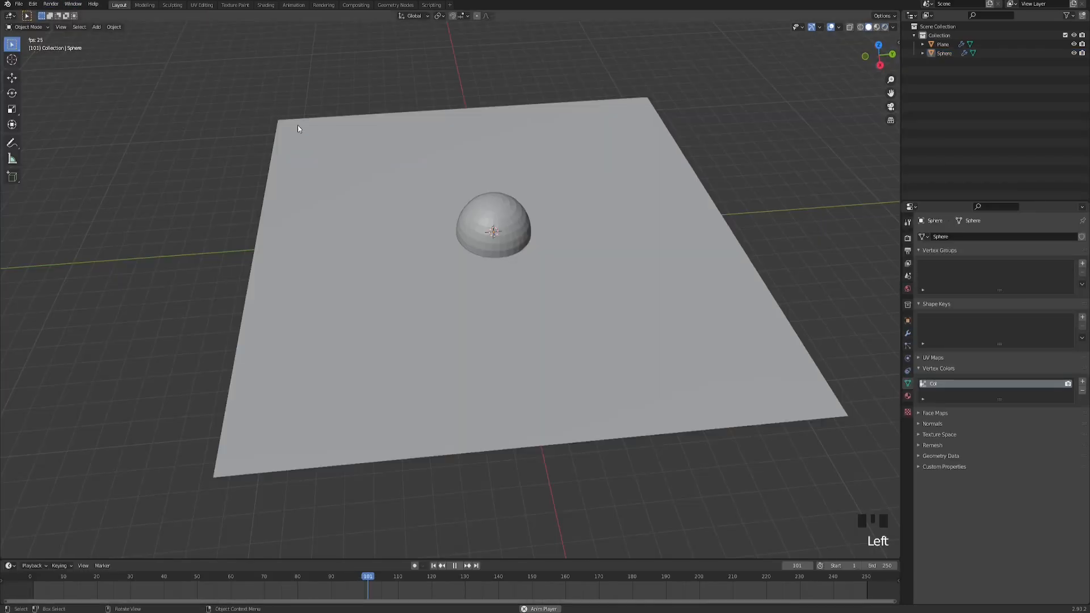
left_click(885, 28)
middle_click_drag(484, 217, 471, 250)
left_click(831, 26)
scroll(502, 272, "down", 2)
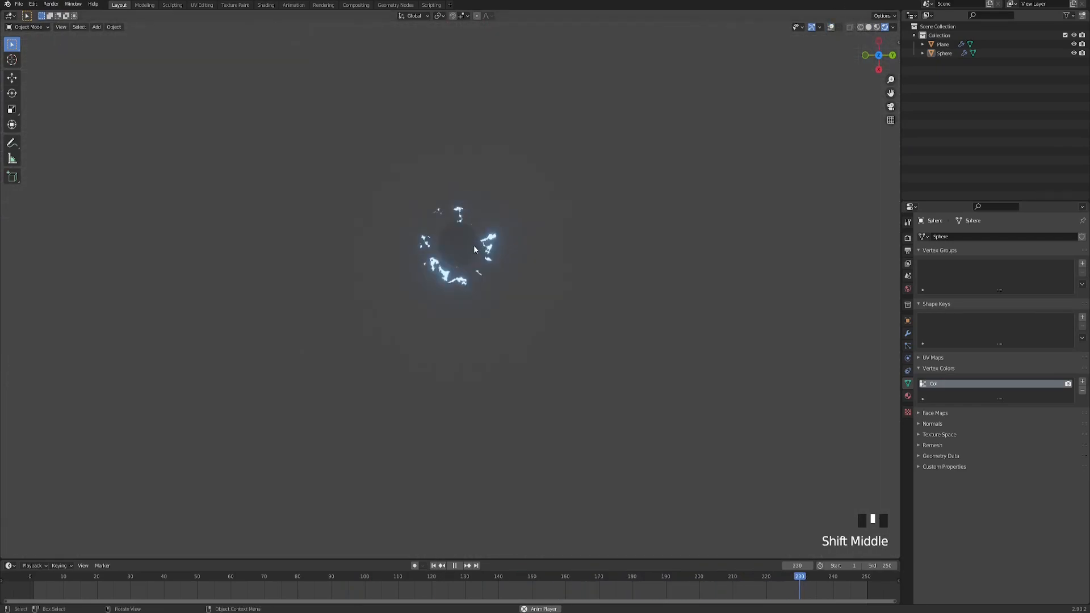
- Duplicate the sphere three times and spread the copies around the original
key("shift+d")
left_click(390, 183)
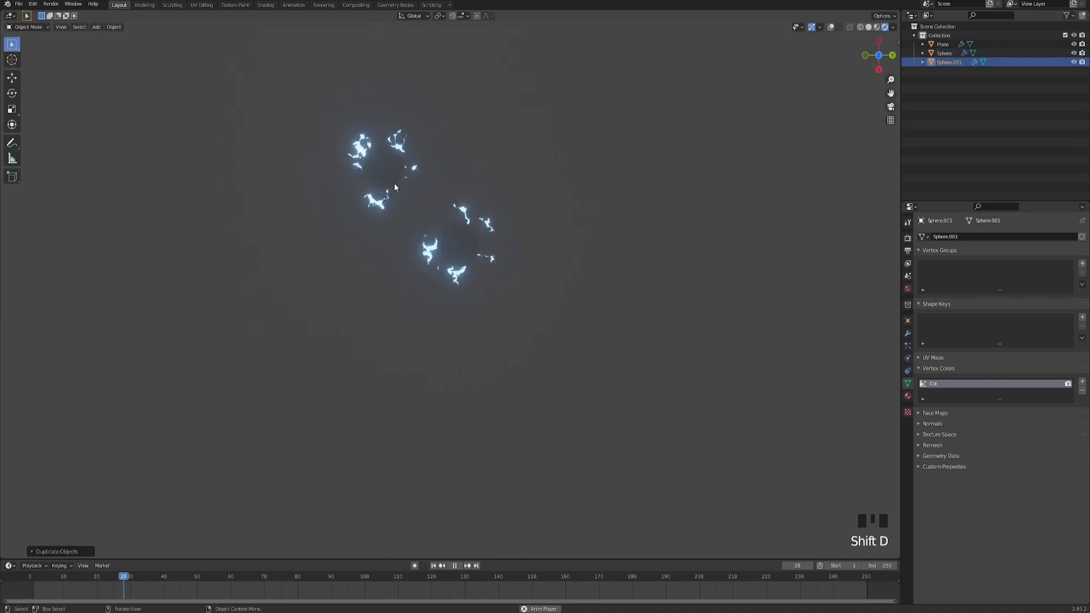
key("shift+d")
left_click(406, 343)
key("shift+d")
left_click(559, 205)
key("g")
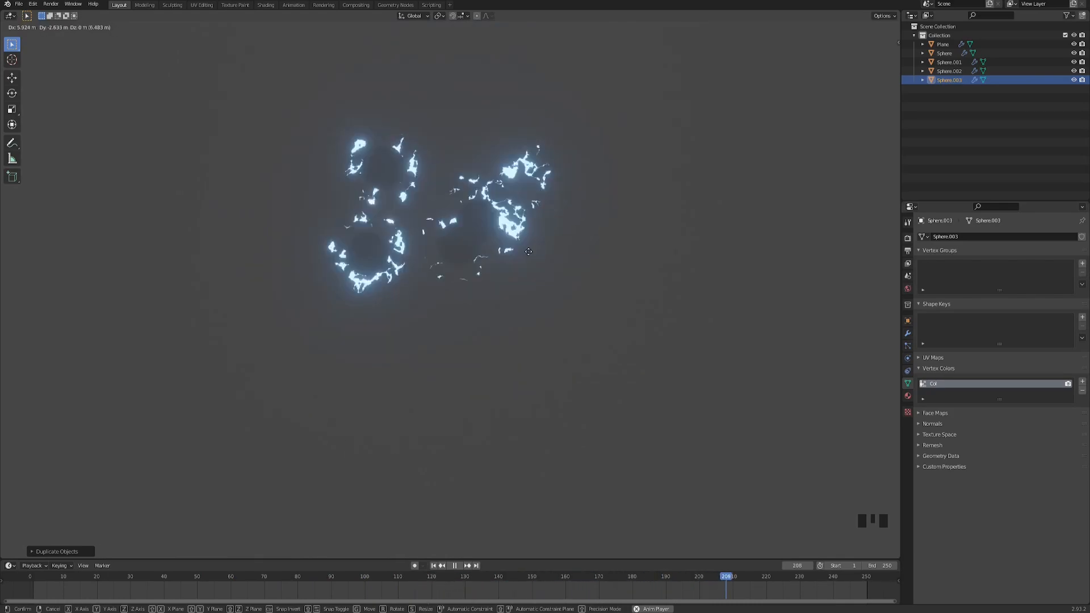
left_click(548, 322)
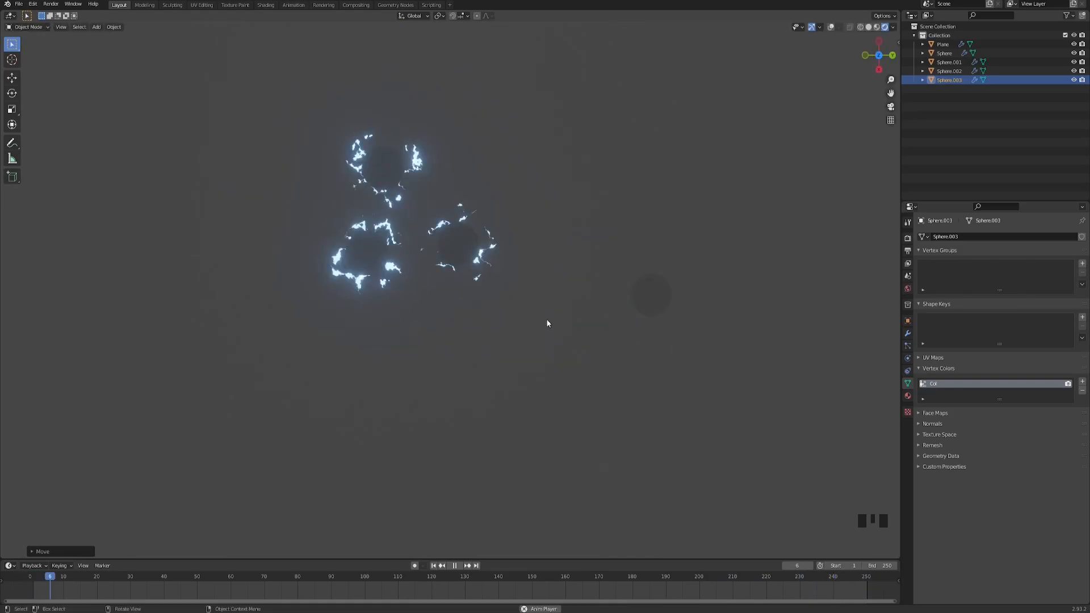
- Check the plane's extent using Edit Mode and overlays, and move the outlying sphere copy inside the plane's bounds
left_click(547, 324)
key("Tab")
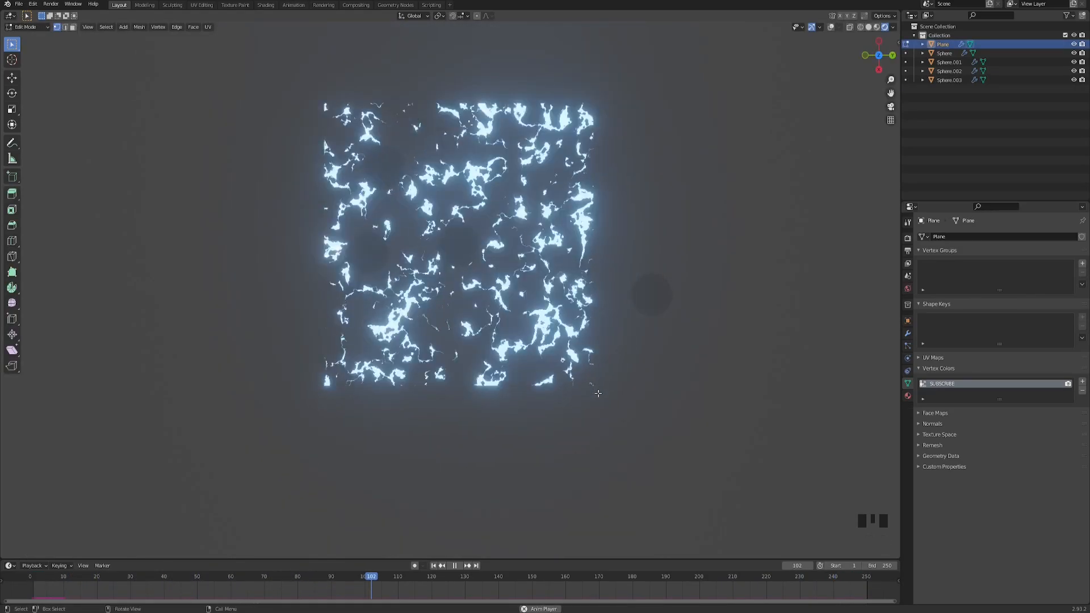
key("Tab")
left_click(832, 27)
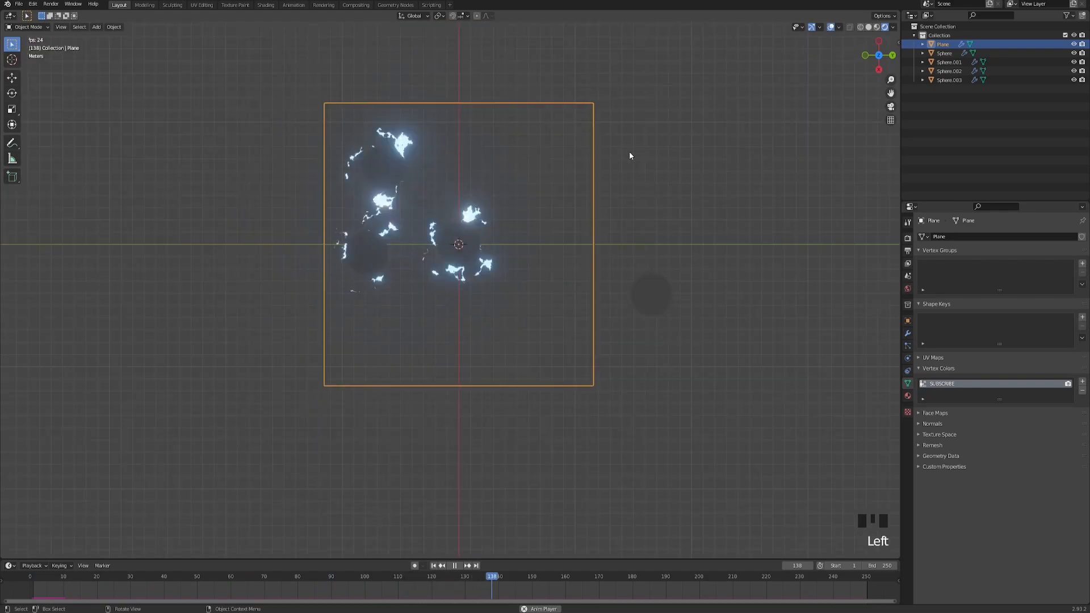
left_click(653, 299)
key("g")
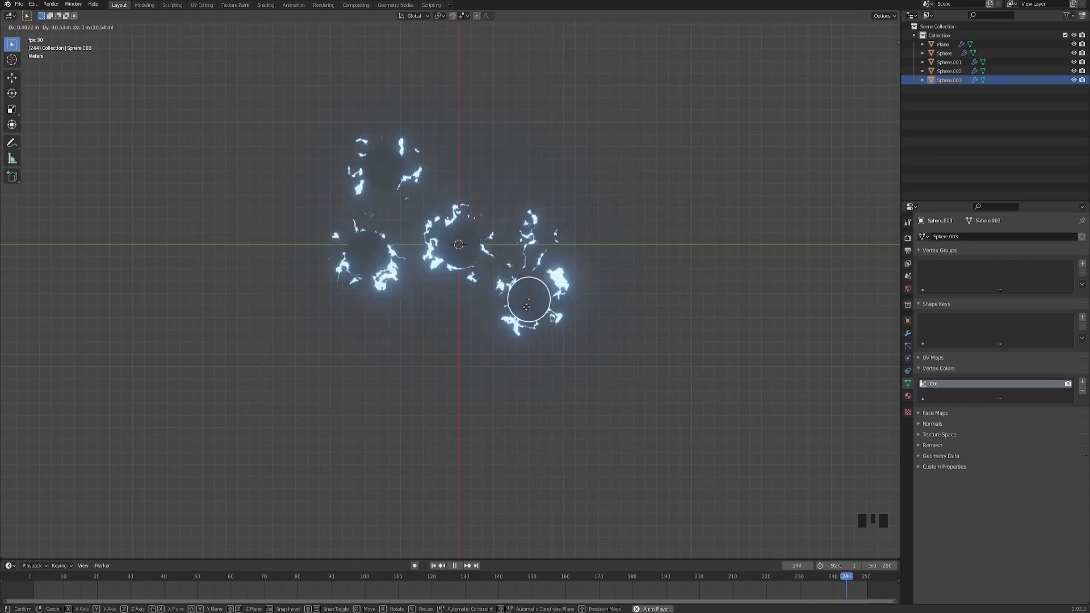
left_click(498, 335)
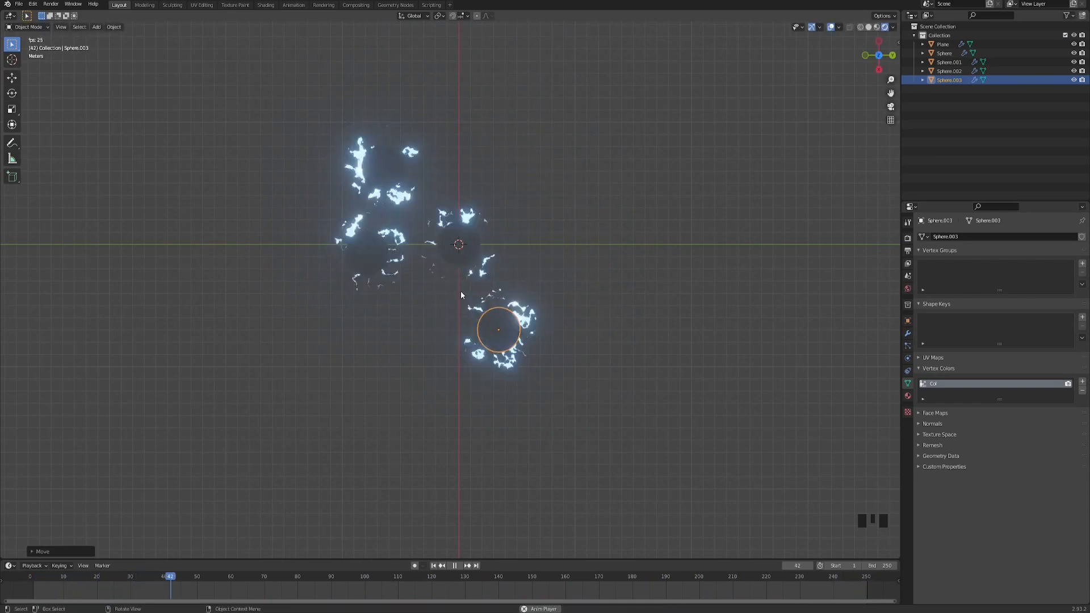
middle_click_drag(461, 290, 405, 226)
scroll(431, 261, "up", 3)
middle_click_drag(472, 233, 471, 261)
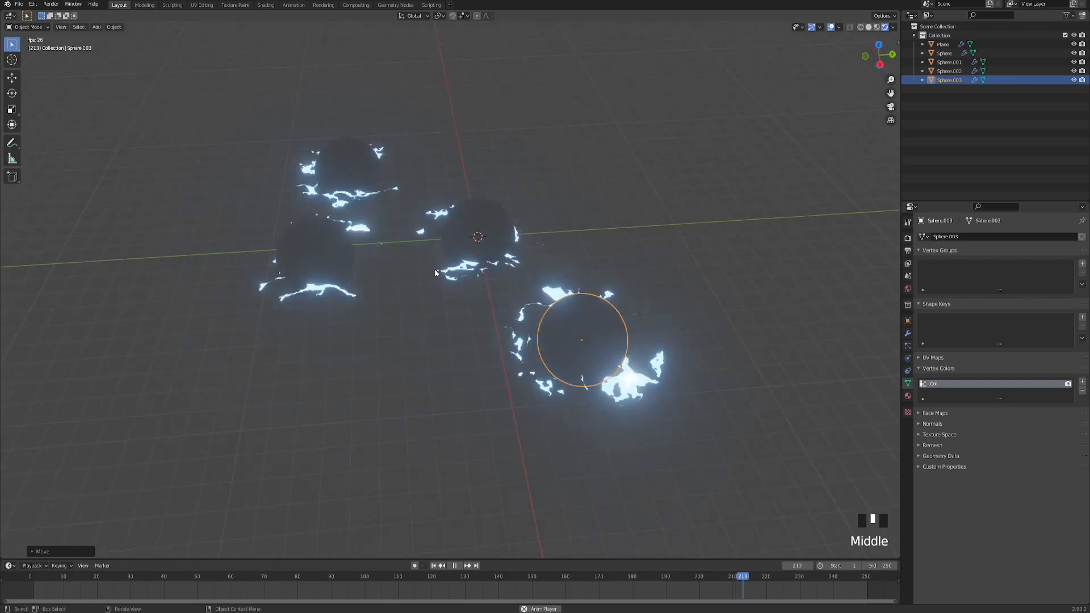
scroll(468, 280, "down", 2)
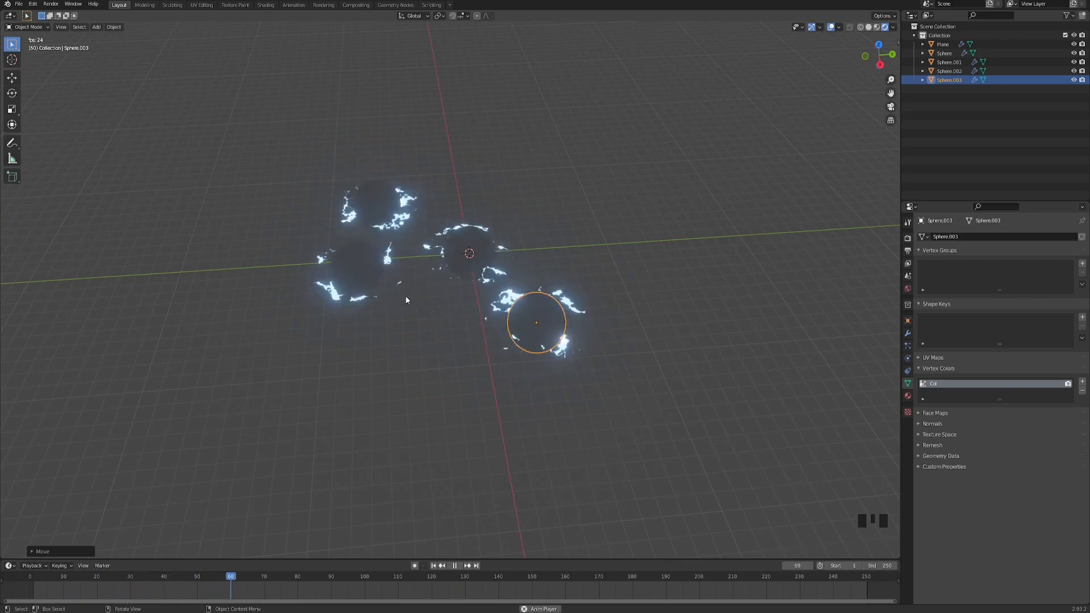
- Add a monkey head mesh and move it away from the group of spheres
left_click(626, 172)
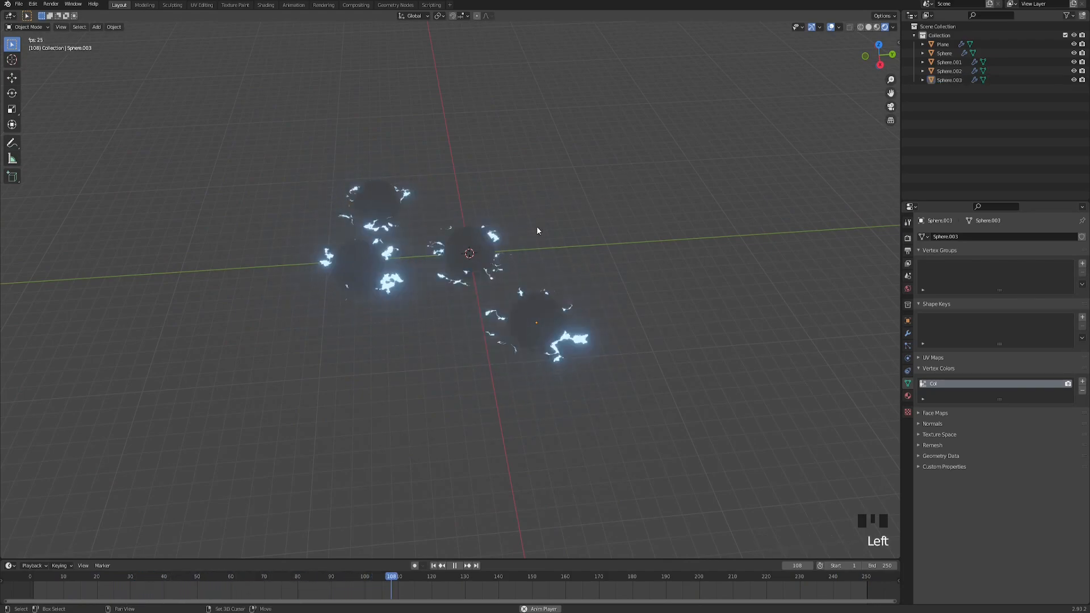
key("shift+a")
mouse_move(536, 226)
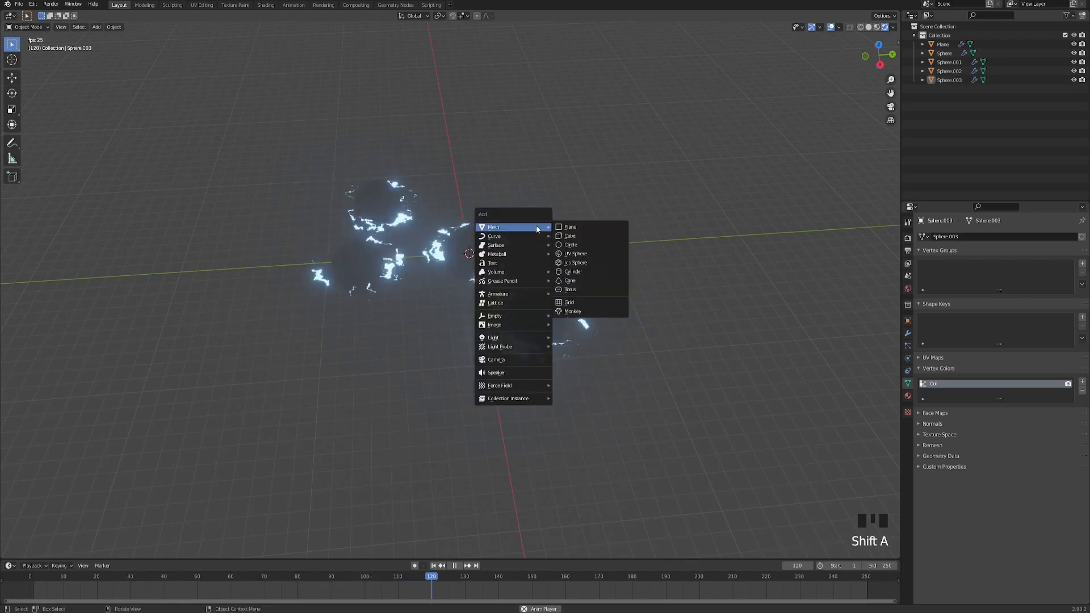
left_click(597, 310)
key("g")
left_click(502, 101)
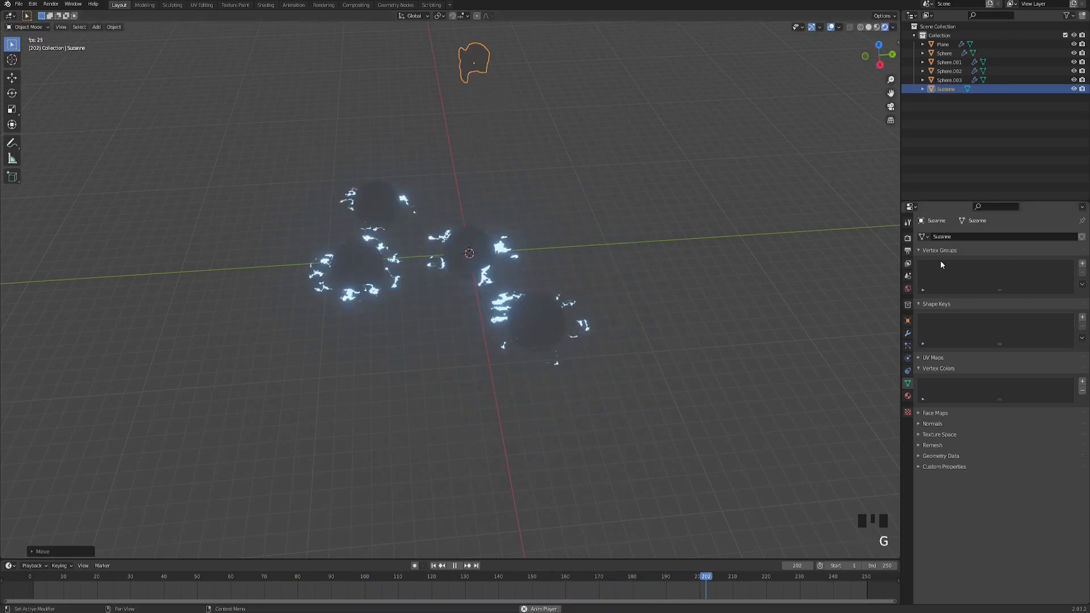
middle_click_drag(519, 182, 653, 273, "shift")
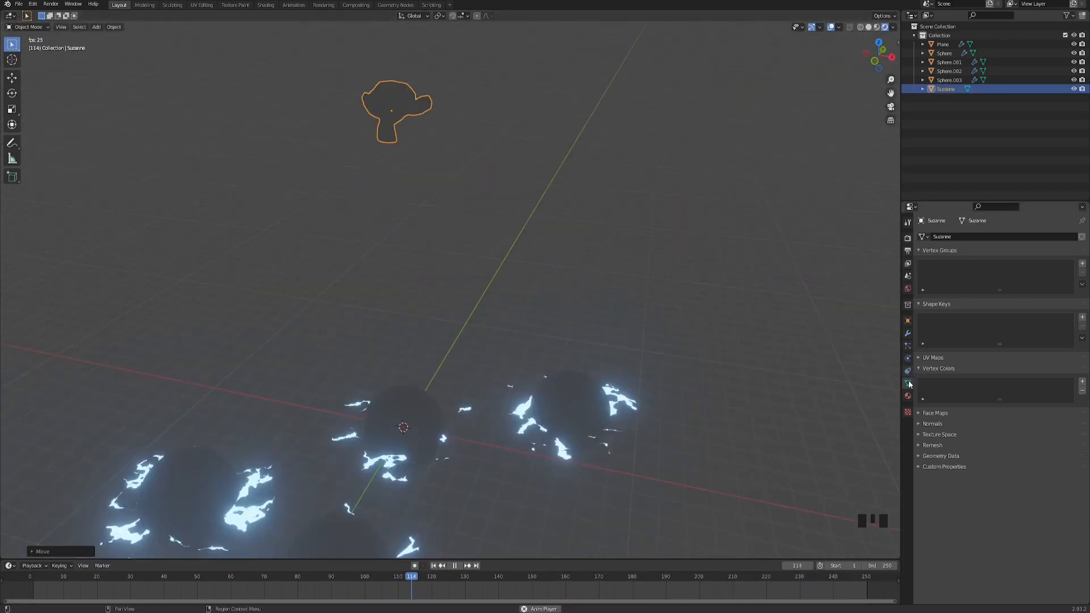
- Create a new material on the monkey head and name it "monke"
left_click(908, 396)
left_click(974, 275)
left_click(969, 275)
type("mojoe")
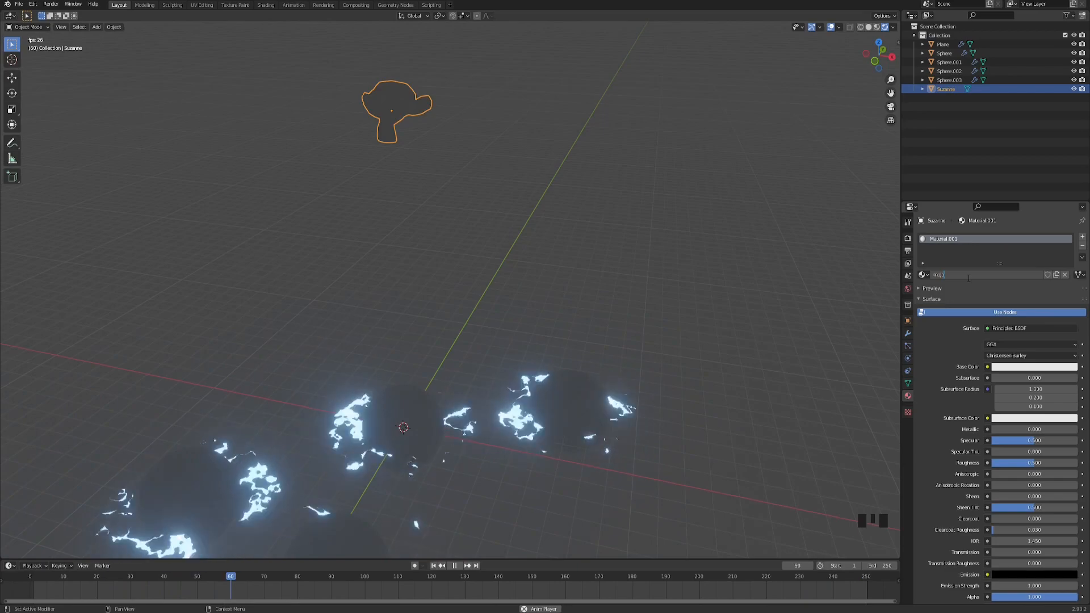
key("BackSpace")
key("BackSpace")
key("BackSpace")
type("nke")
key("Return")
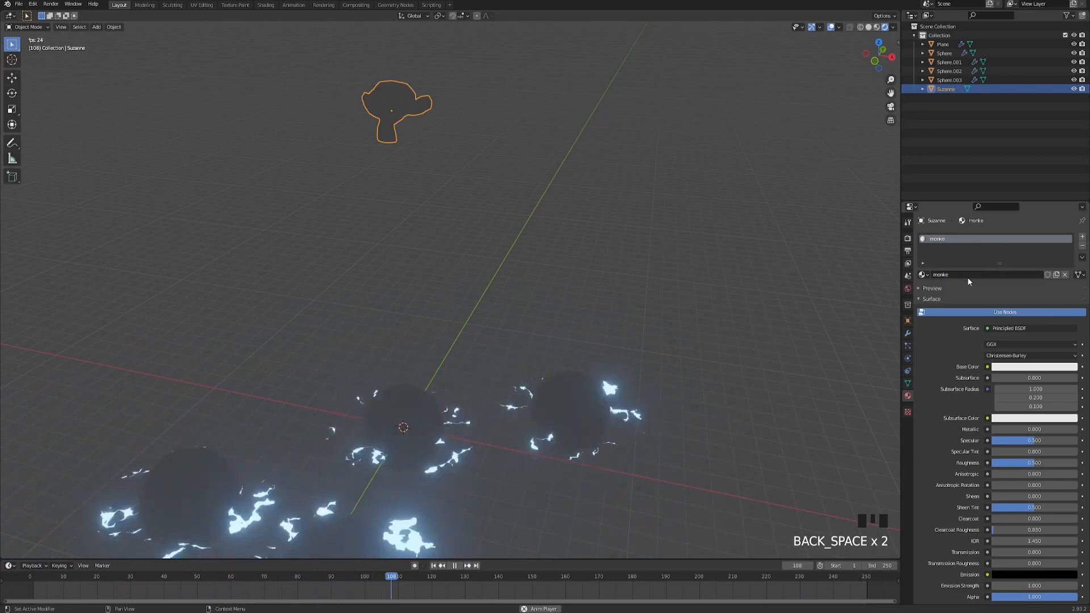
- Switch to the Shading workspace and delete the Principled BSDF node from the monke material
key("Left")
key("Left")
left_click(268, 6)
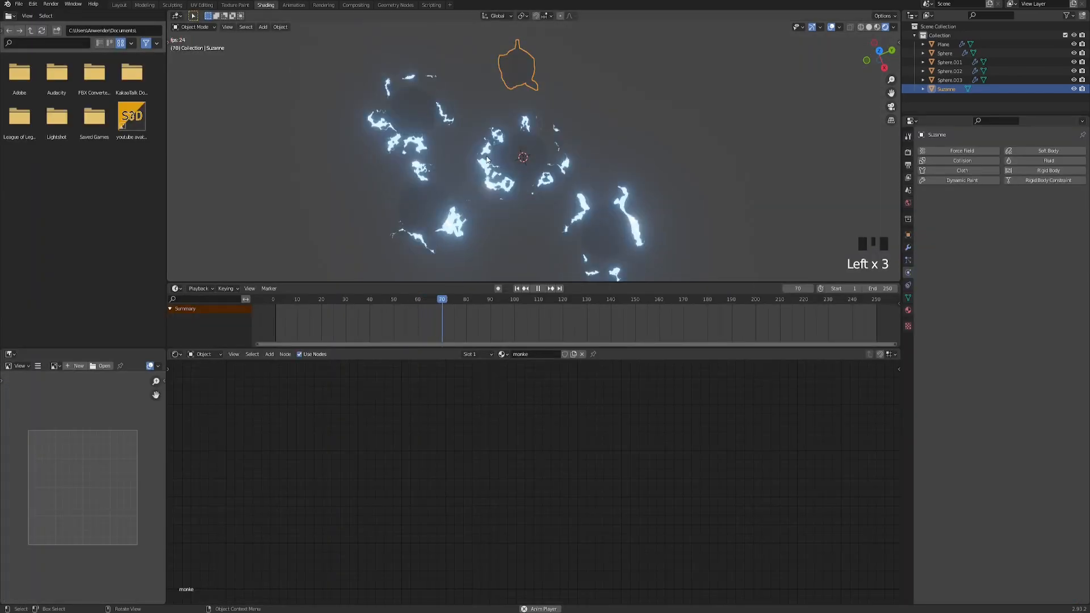
mouse_move(466, 125)
middle_mouse_down()
mouse_move(537, 80)
mouse_move(503, 177)
middle_mouse_up()
scroll(506, 464, "down", 18)
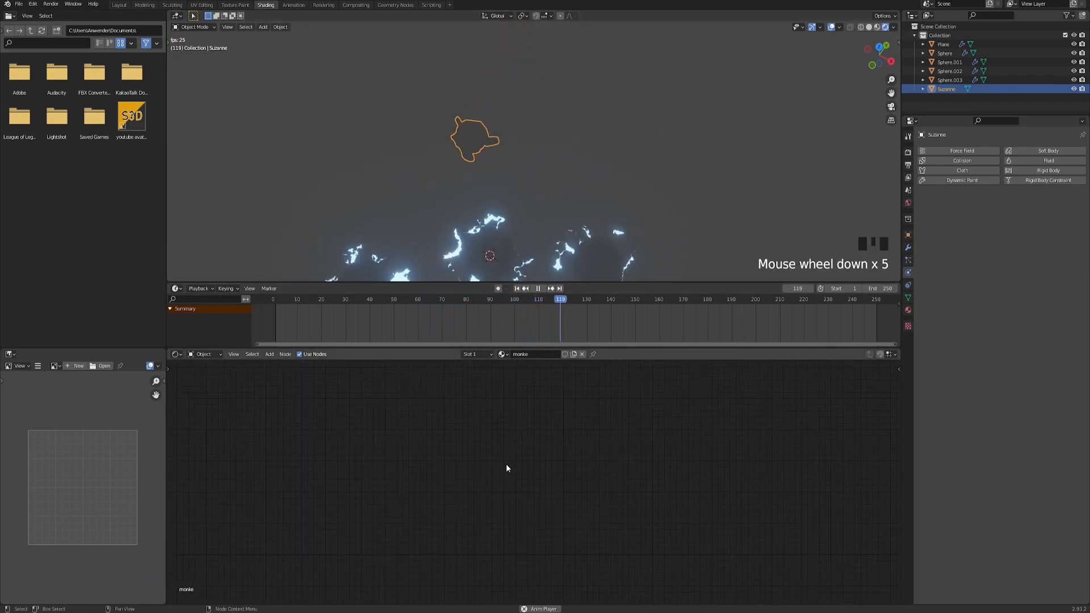
scroll(540, 477, "up", 1)
middle_click_drag(619, 477, 495, 472)
scroll(495, 473, "up", 4)
left_click_drag(446, 441, 483, 469)
key("x")
left_click(391, 463)
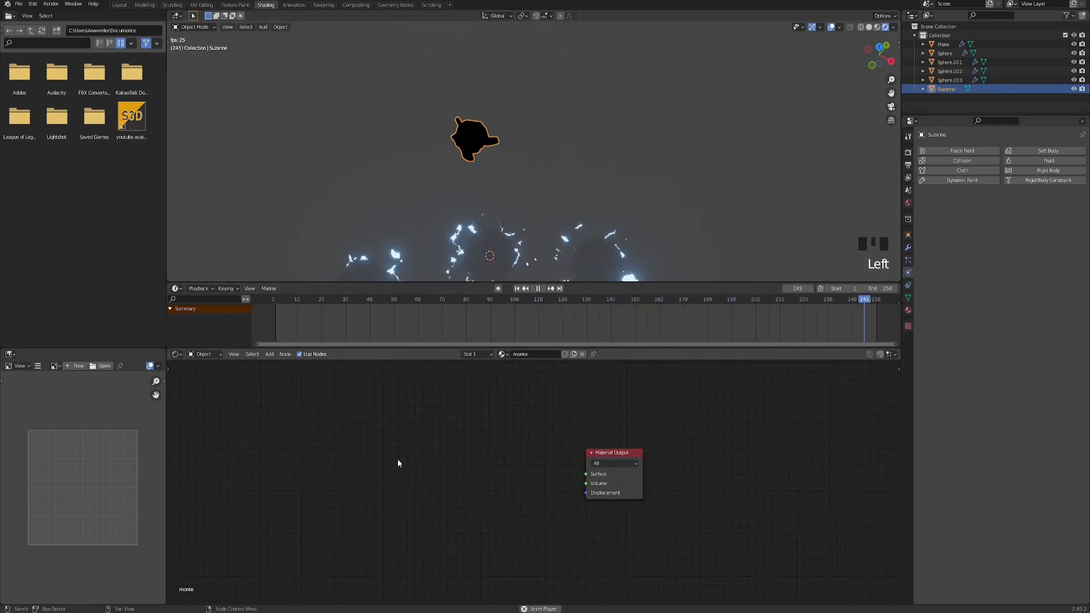
- Add a Layer Weight node and a ColorRamp node before the Material Output
key("space")
type("laye")
left_click(461, 485)
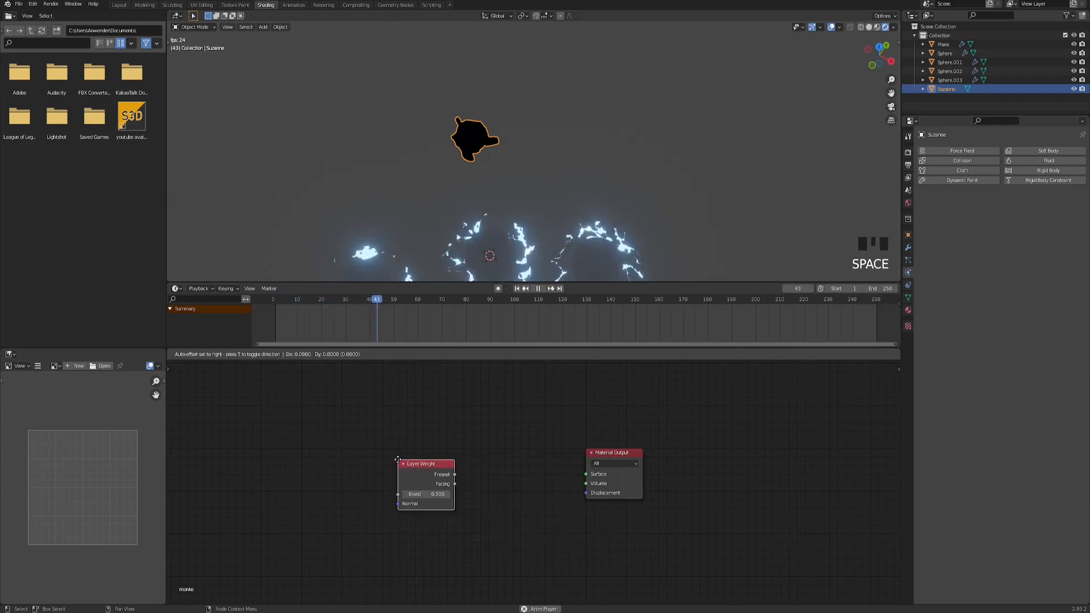
left_click(364, 436)
left_click(399, 437)
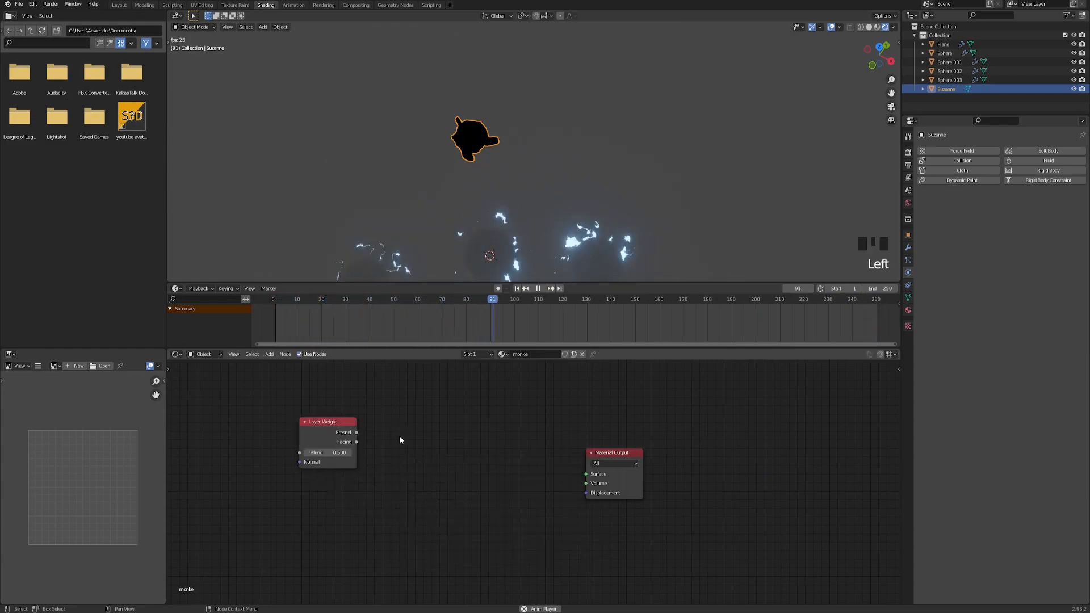
key("space")
type("color")
key("Return")
left_click(399, 438)
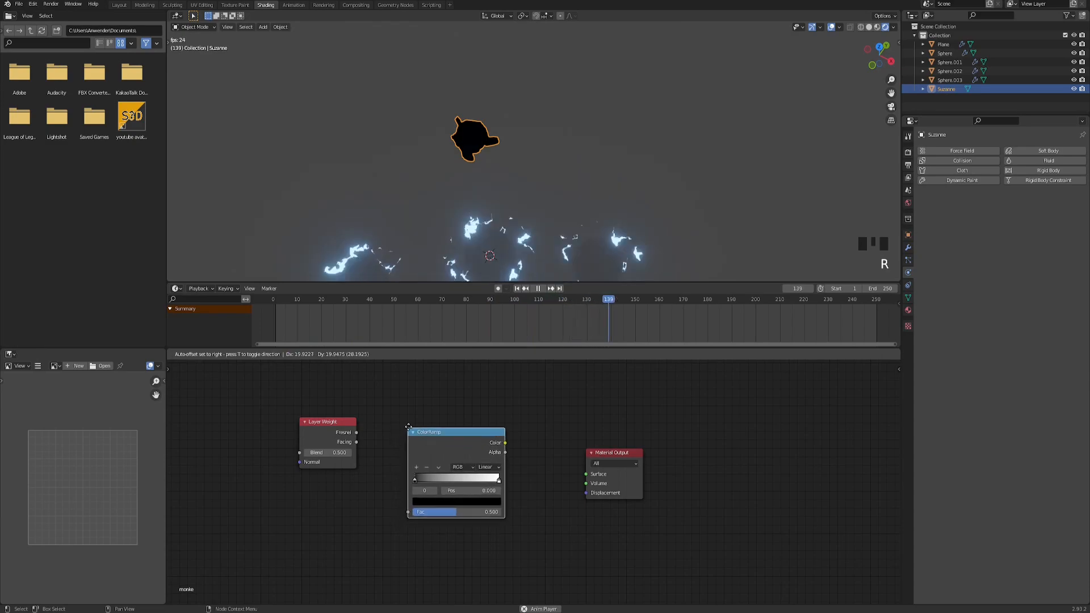
scroll(392, 443, "up", 3)
middle_click_drag(337, 441, 360, 457)
scroll(364, 424, "up", 1)
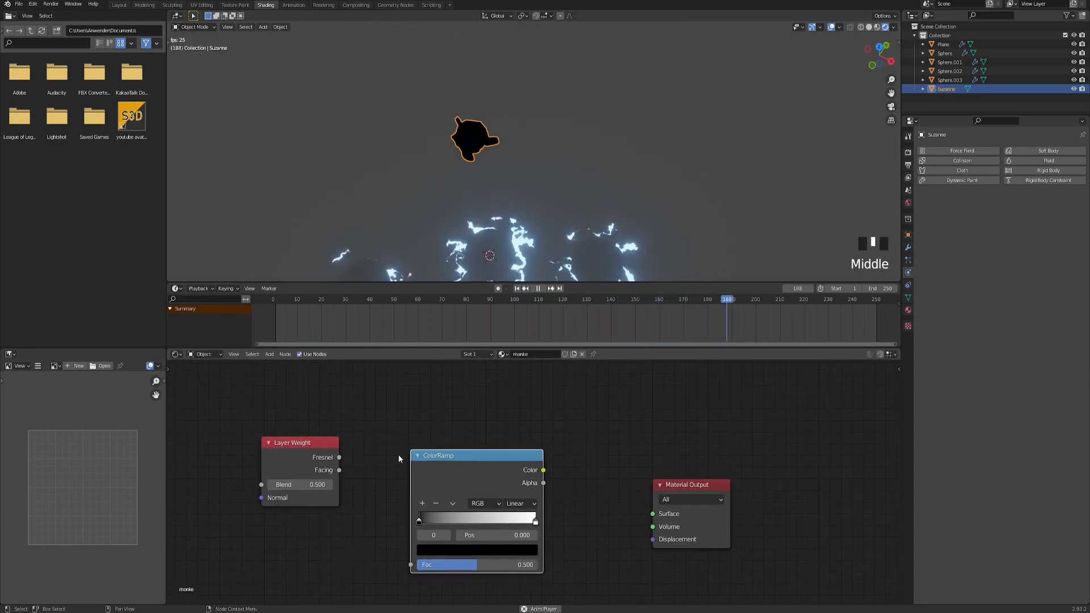
- Connect the Layer Weight's Fresnel output to the ColorRamp factor and preview the ramp on the monkey head
middle_click_drag(373, 103, 413, 183)
key("KP_Decimal")
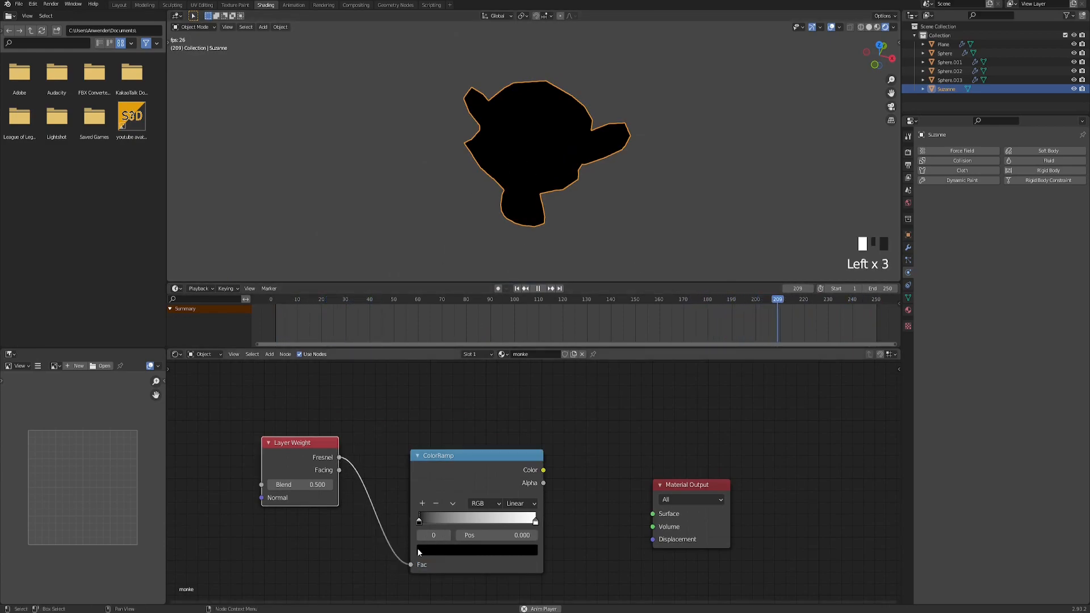
left_click(491, 470)
left_click(482, 466, "ctrl+shift")
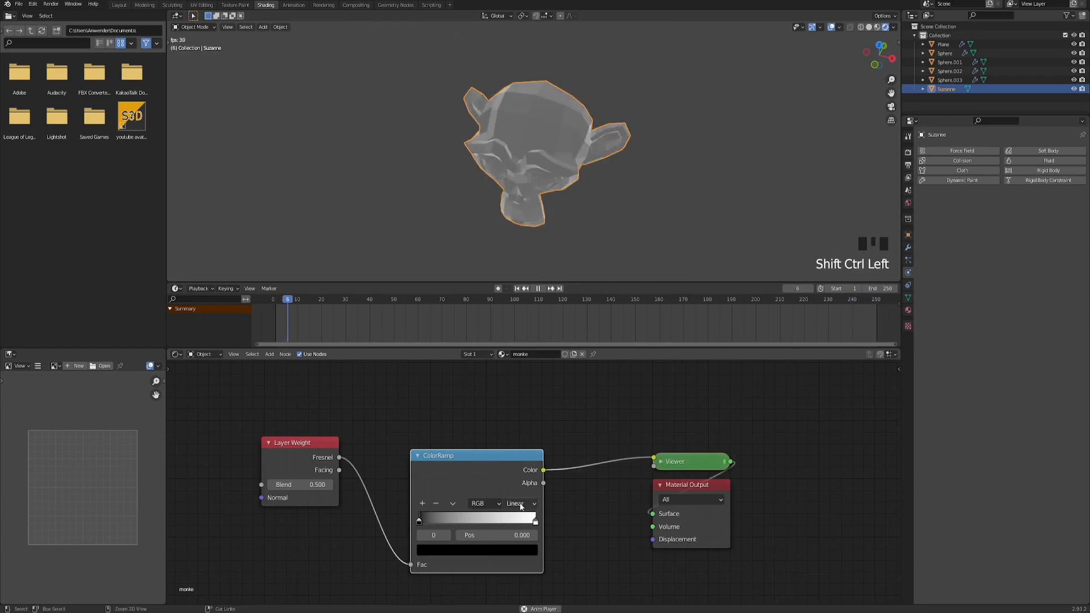
- Set the ColorRamp interpolation to Constant and move its white stop to position 0.345
left_click(522, 569)
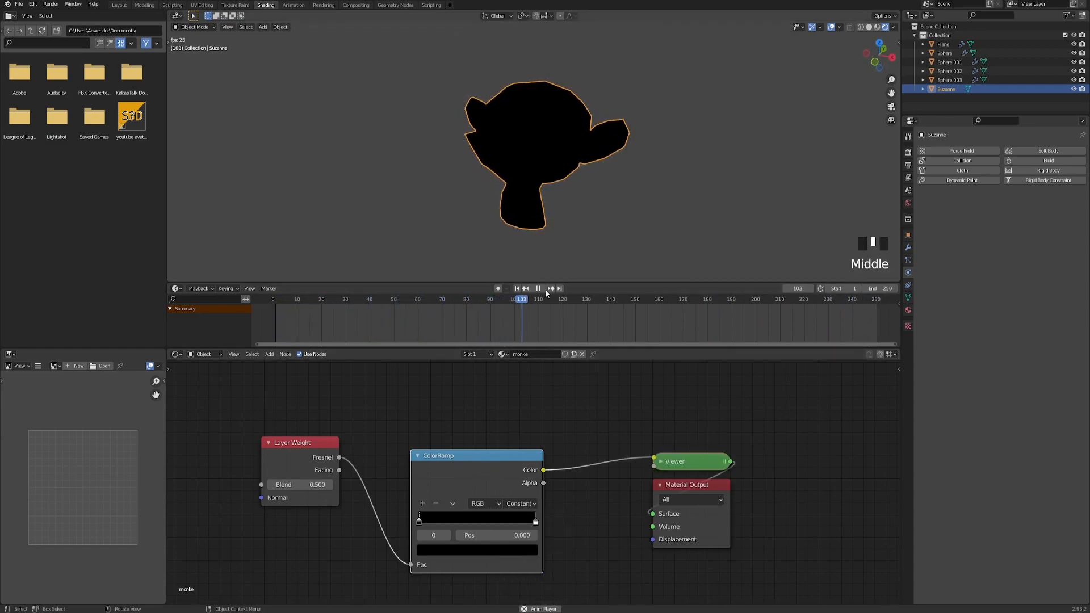
left_click_drag(459, 520, 458, 520)
- Shade the monkey head smooth and apply a Subdivision Surface modifier with viewport level 2
right_click(543, 106)
left_click(506, 106)
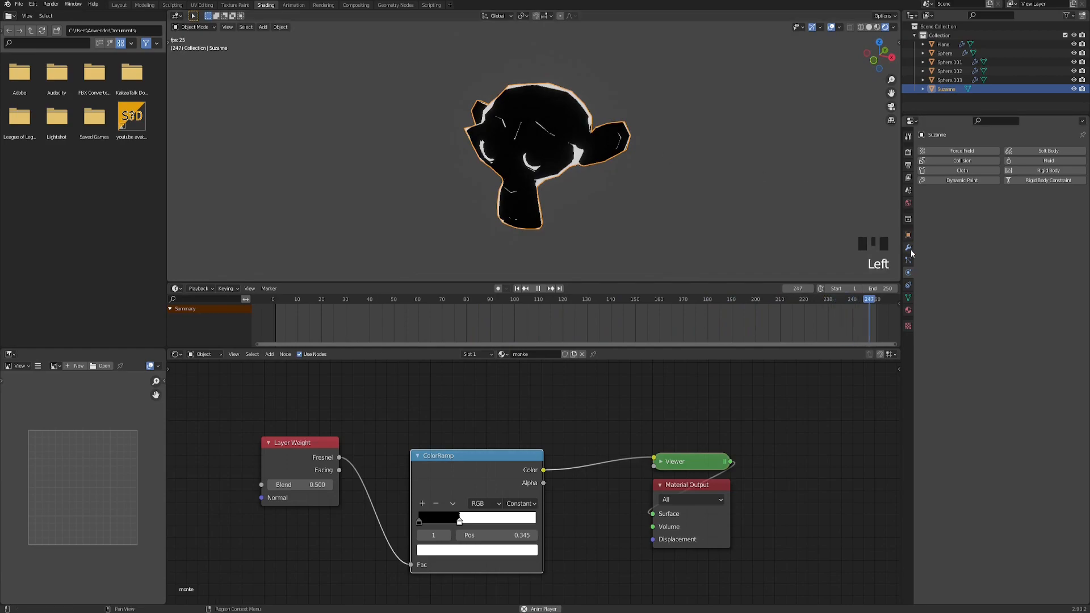
left_click(937, 151)
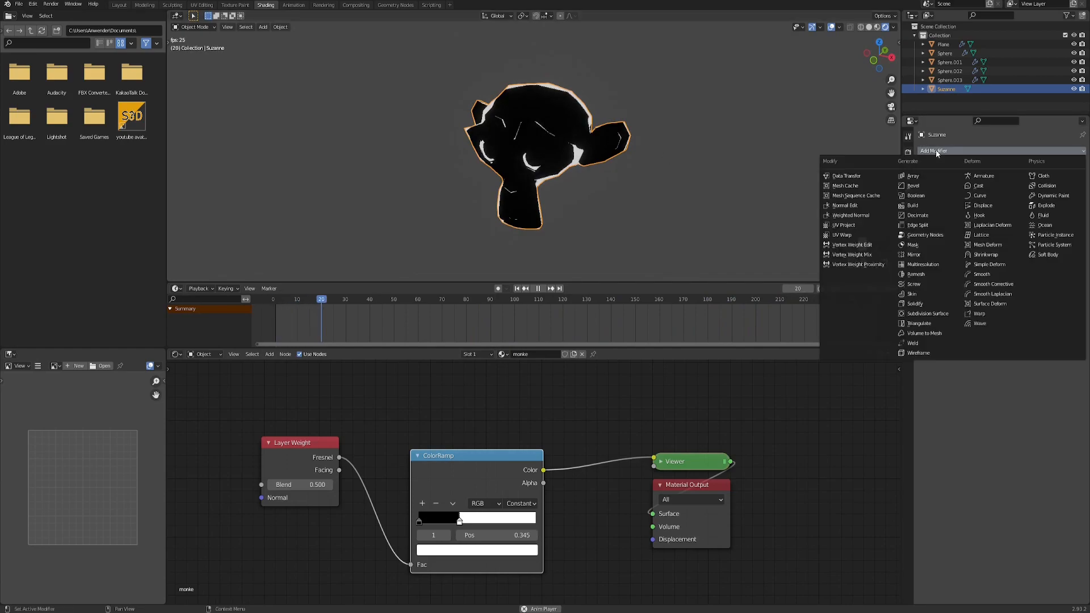
left_click(928, 314)
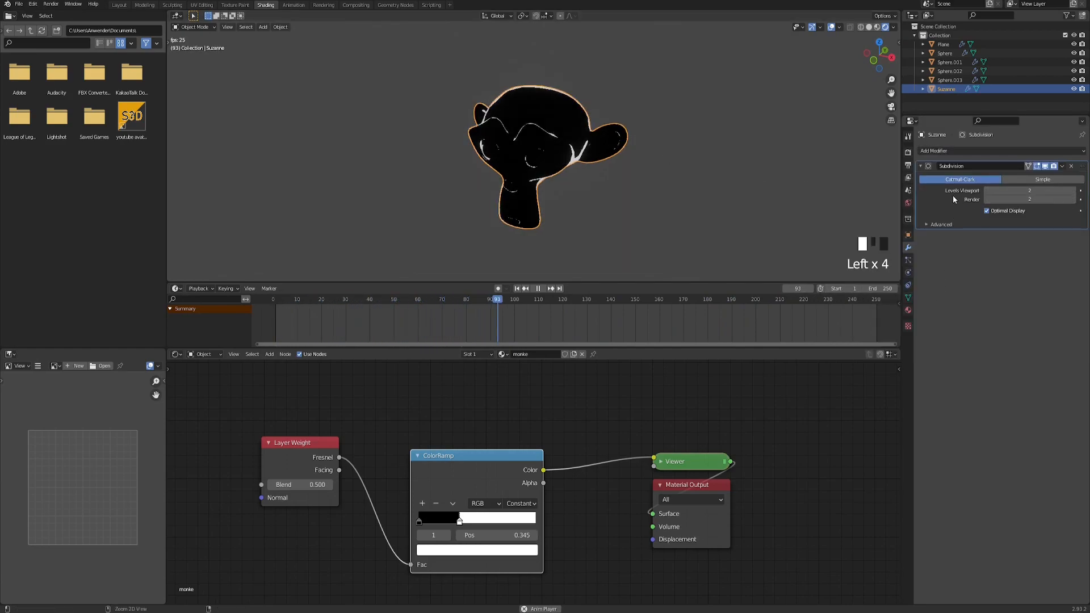
key("ctrl+a")
- Move the ramp's white stop close to the black stop and set the black stop's colour value to 0.048
middle_click_drag(677, 149, 545, 127)
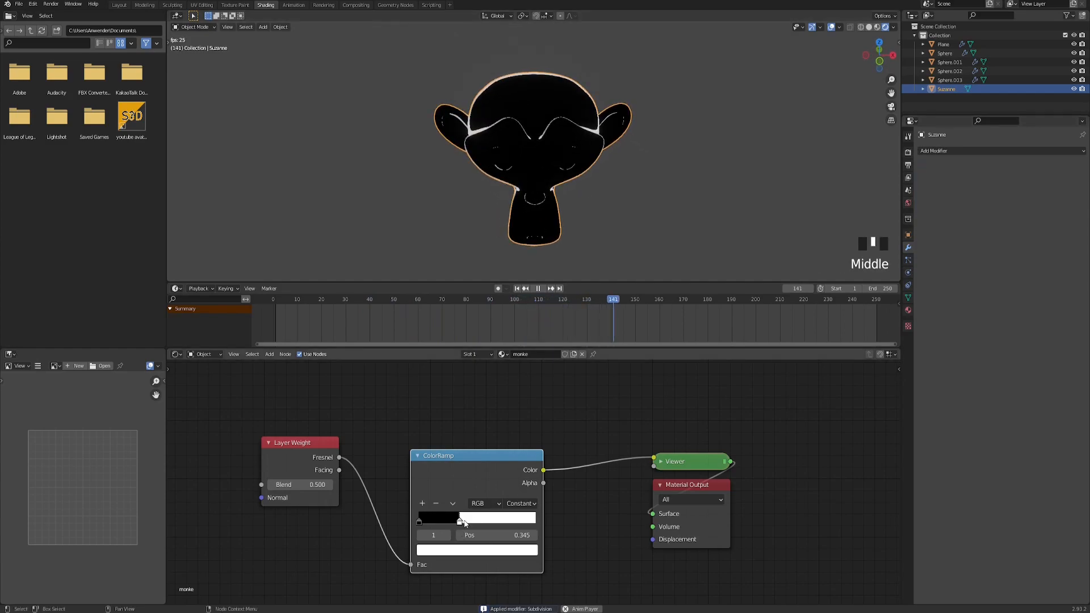
left_click_drag(464, 520, 439, 523)
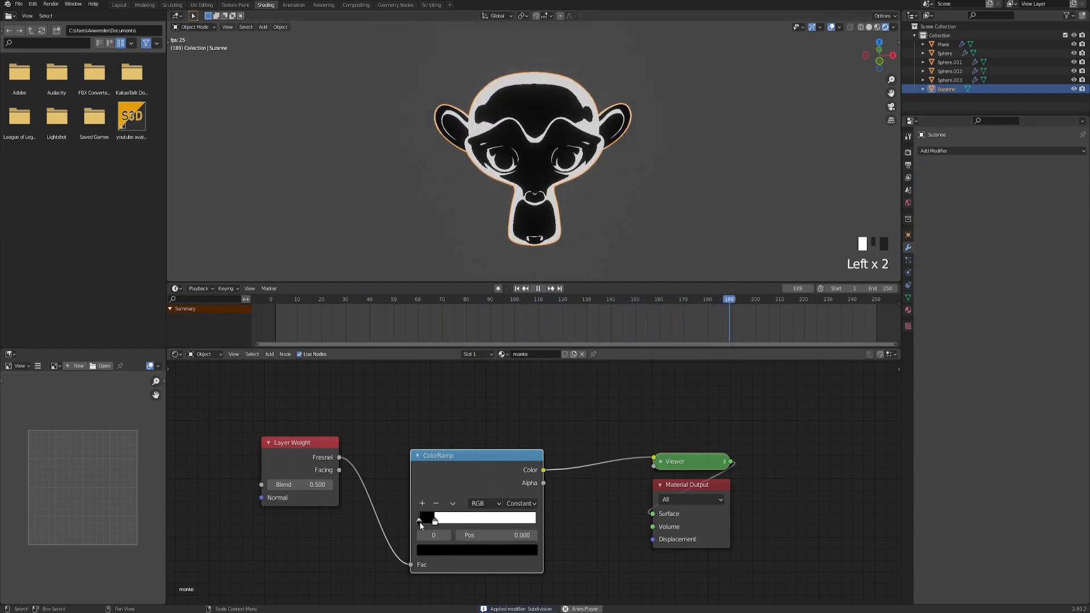
left_click(447, 551)
left_click(512, 448)
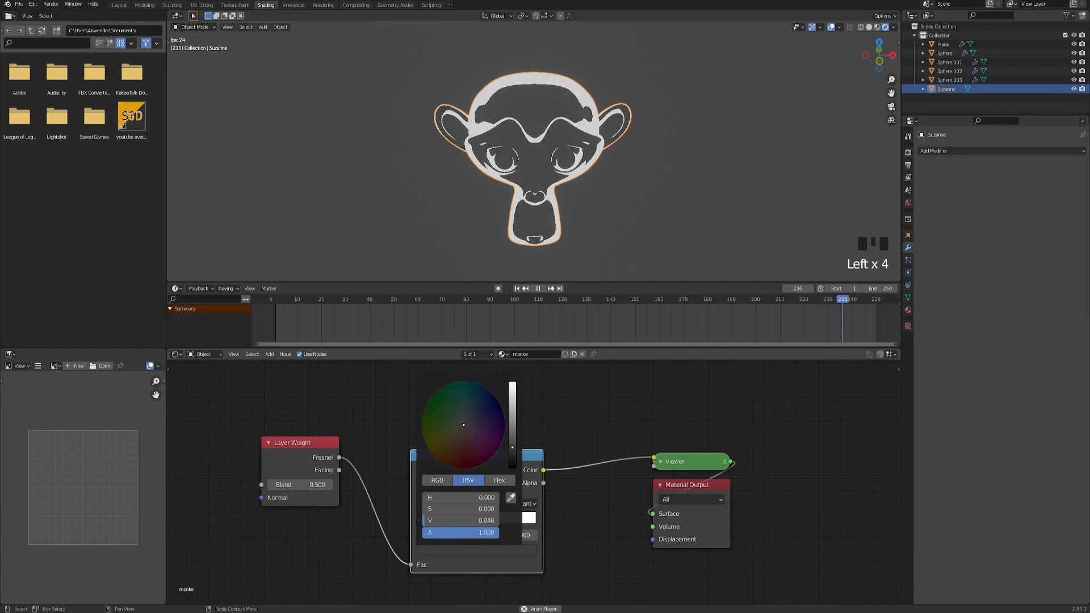
- Add a middle stop to the ColorRamp at position 0.123 and colour it light grey
left_click(423, 503)
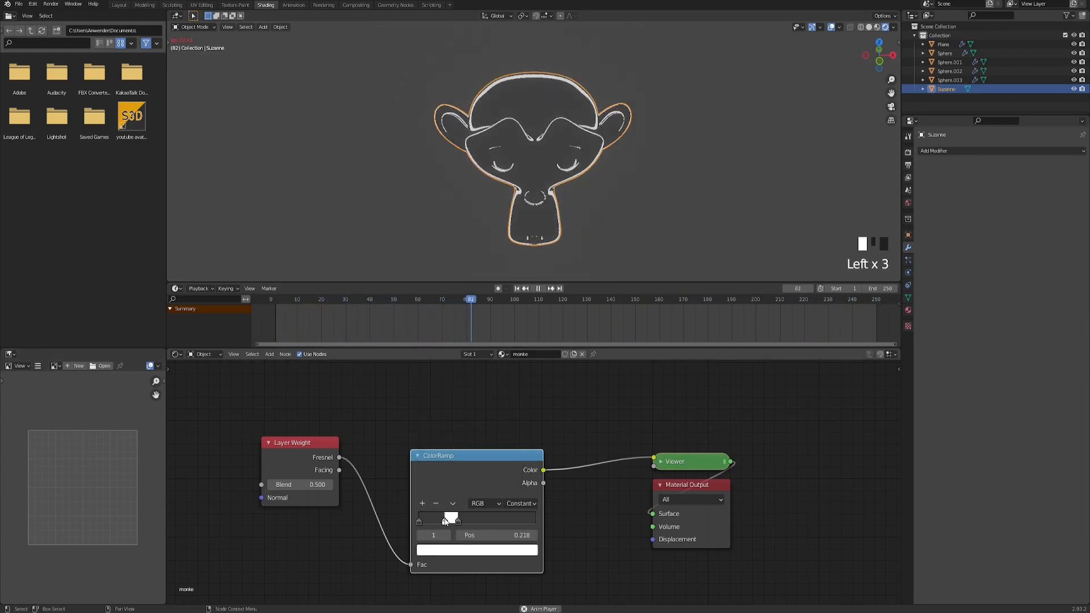
left_click(453, 552)
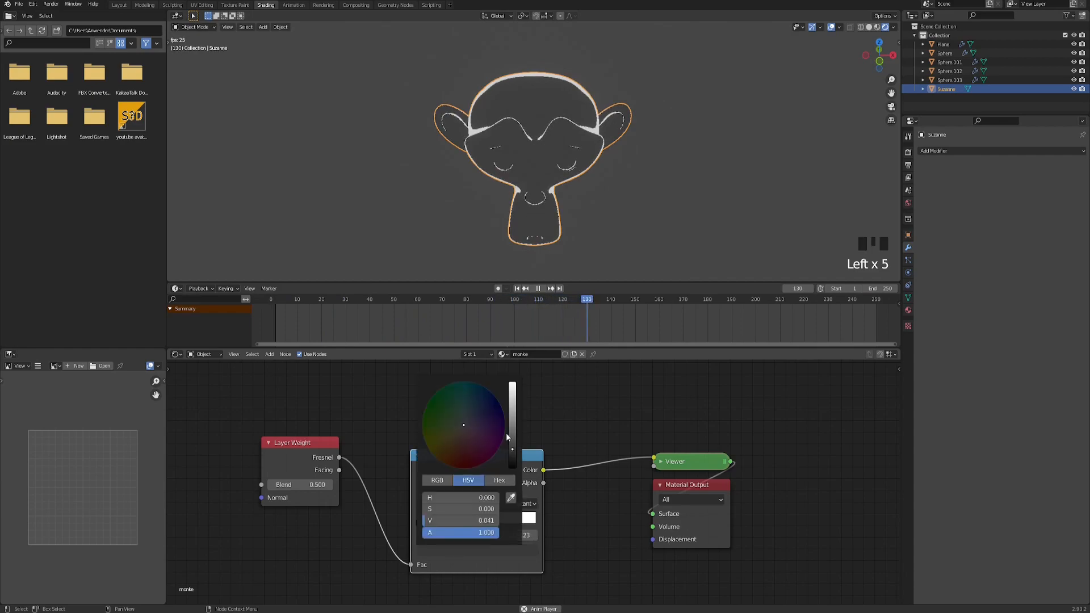
left_click(512, 418)
scroll(568, 180, "down", 2)
middle_click_drag(611, 192, 629, 177)
scroll(631, 178, "up", 3)
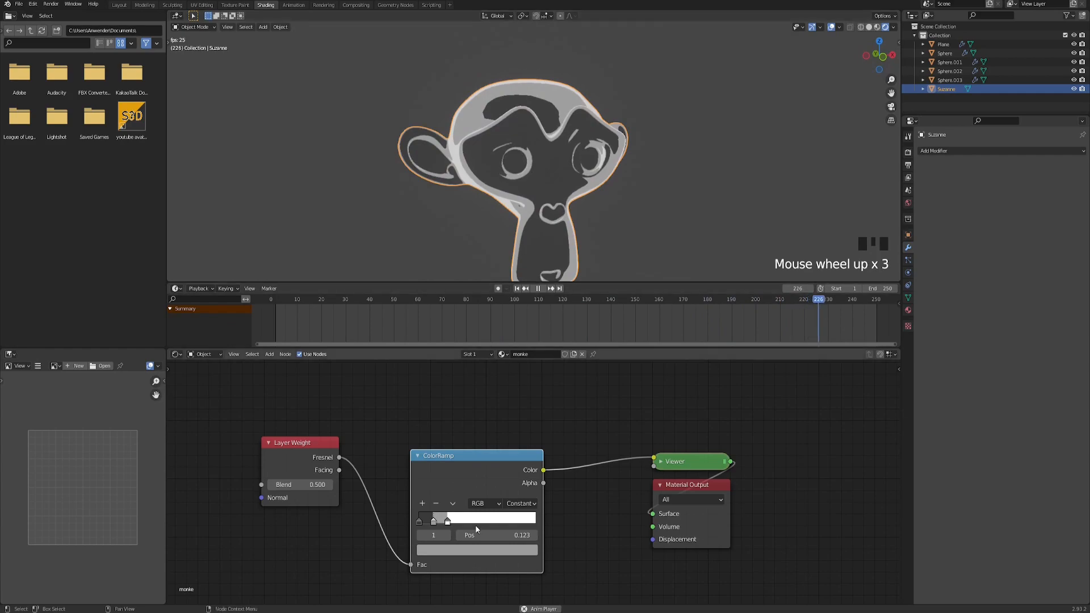
- Narrow the grey band by setting the ramp's white stop to position 0.191
left_click(456, 553)
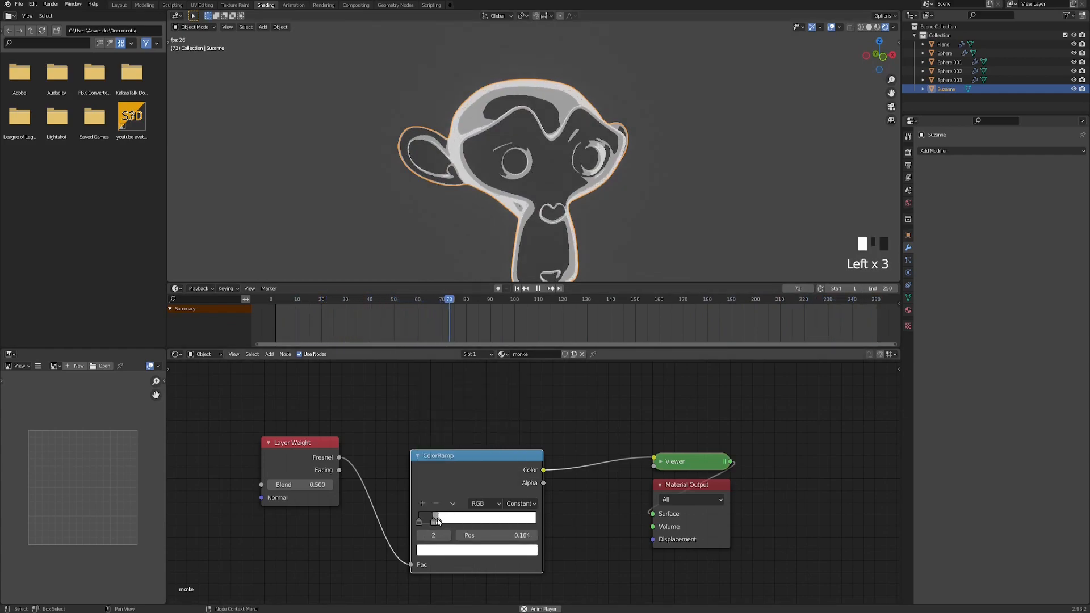
left_click_drag(440, 520, 442, 519)
middle_click_drag(654, 176, 557, 179)
scroll(560, 181, "down", 3)
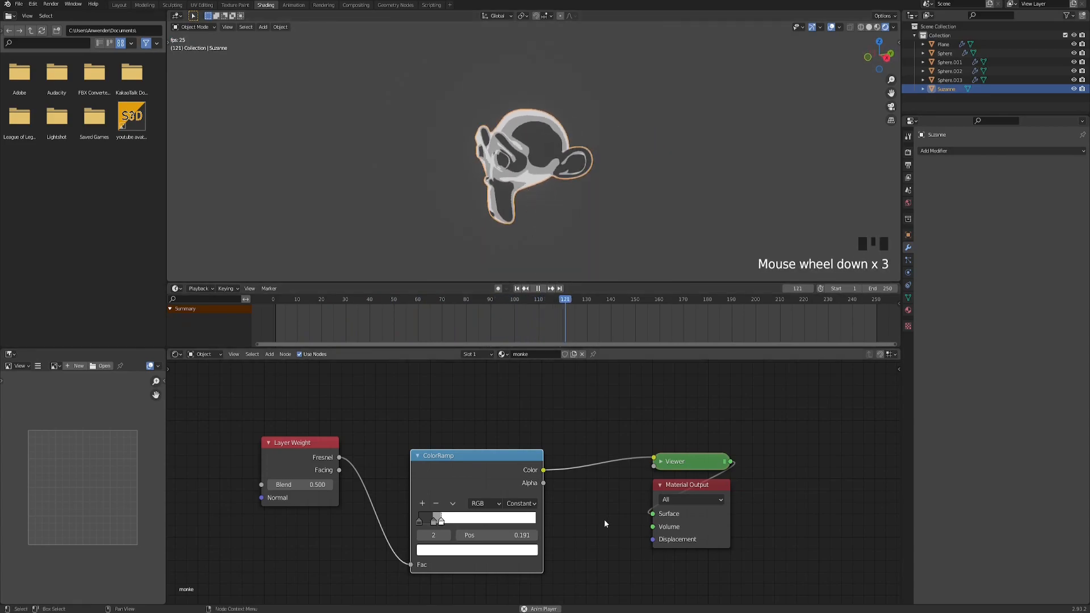
- In the Layout workspace, duplicate the monkey head in place and scale the copy up slightly
left_click(118, 5)
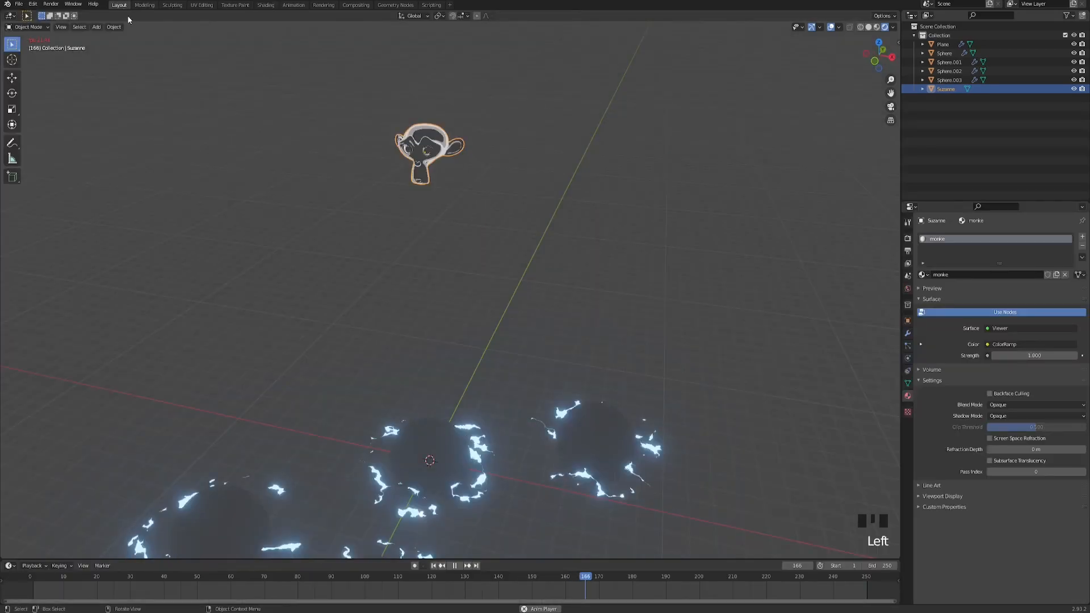
mouse_move(454, 192)
middle_mouse_down()
mouse_move(519, 168)
mouse_move(484, 178)
mouse_move(469, 206)
middle_mouse_up()
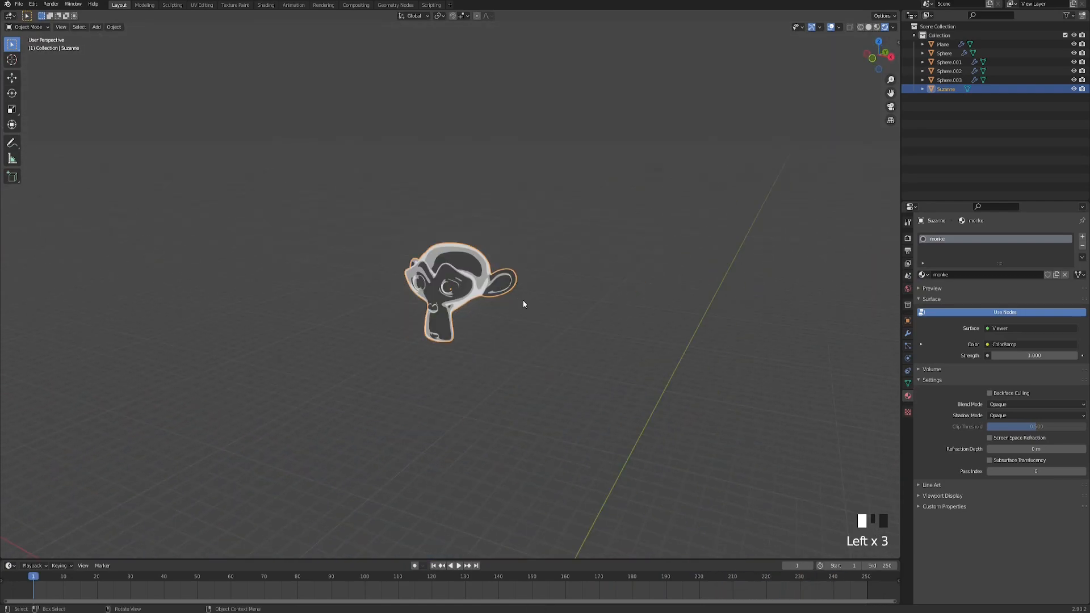
key("shift+d")
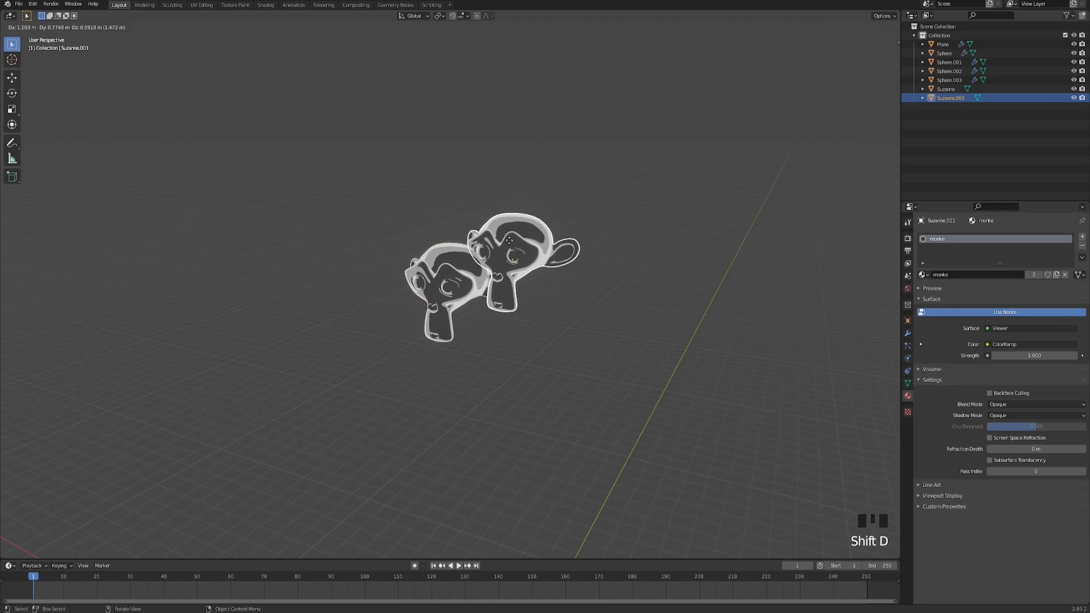
key("Escape")
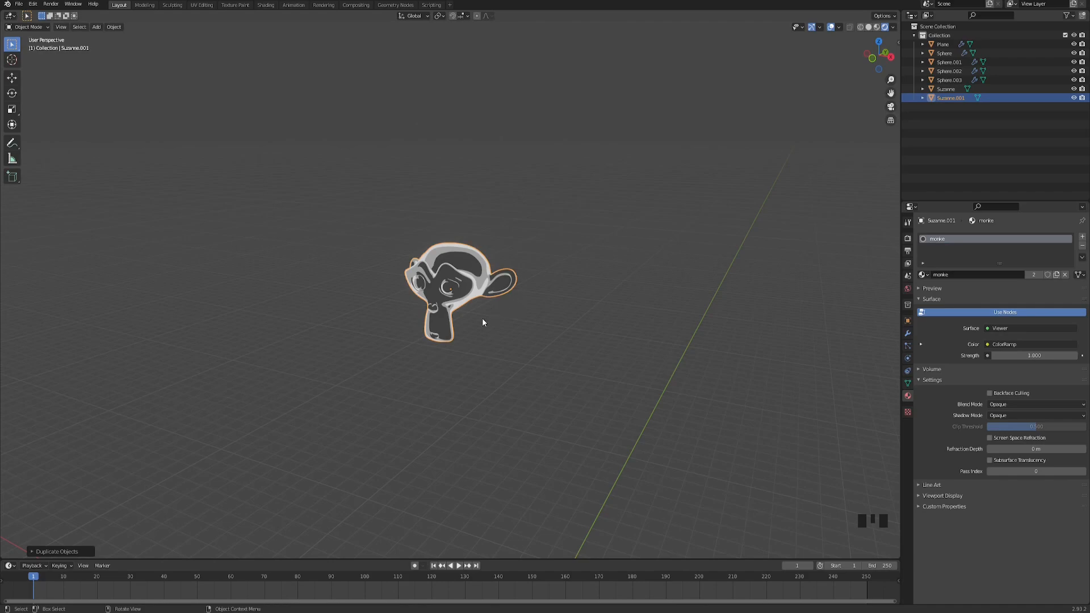
key("s")
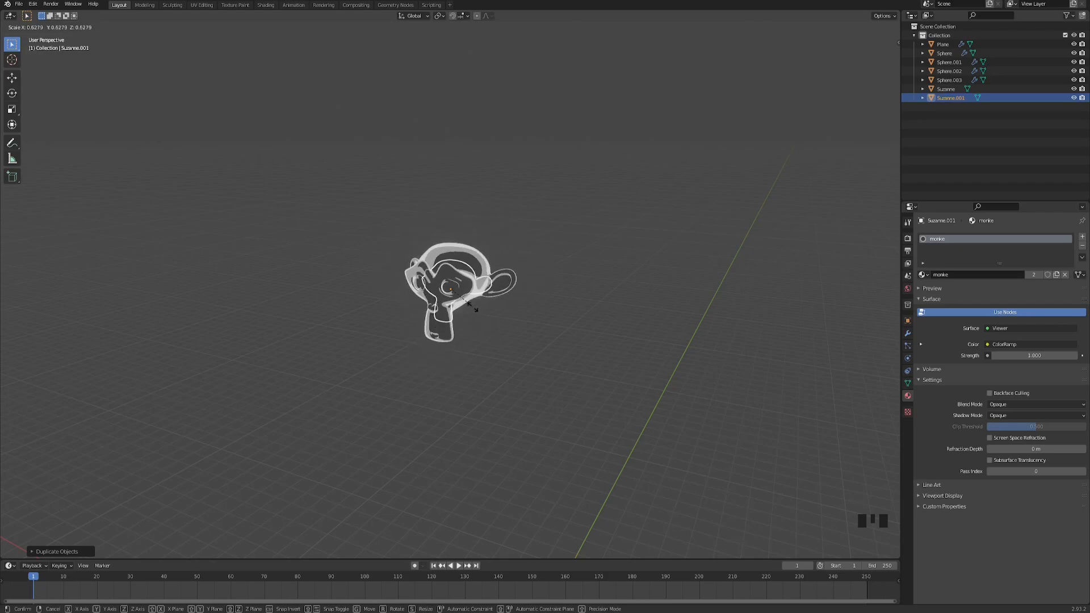
left_click(498, 318)
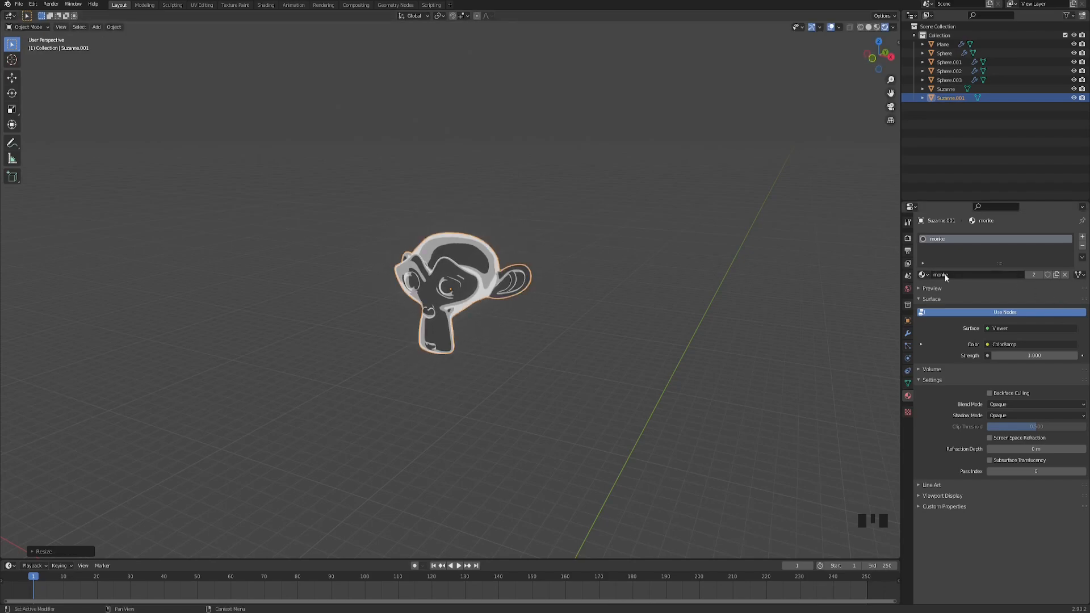
- Assign the NOTIFICATIONBELL material to the enlarged monkey head copy
left_click(923, 274)
left_click(938, 307)
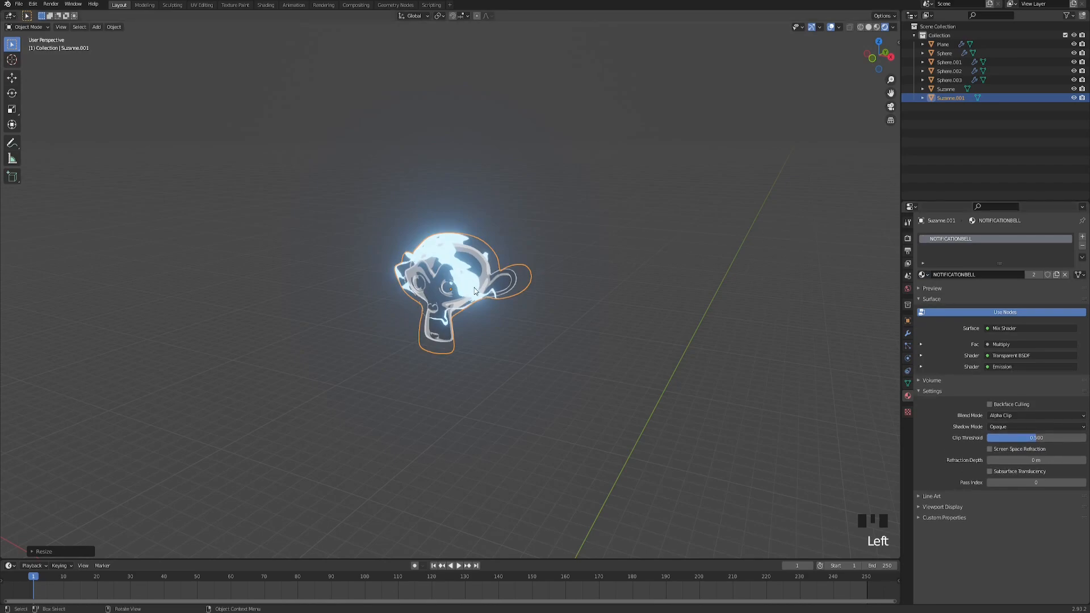
middle_click_drag(472, 289, 484, 323)
- Add Dynamic Paint physics to the enlarged monkey head copy and make it a canvas with a paint surface
left_click(908, 359)
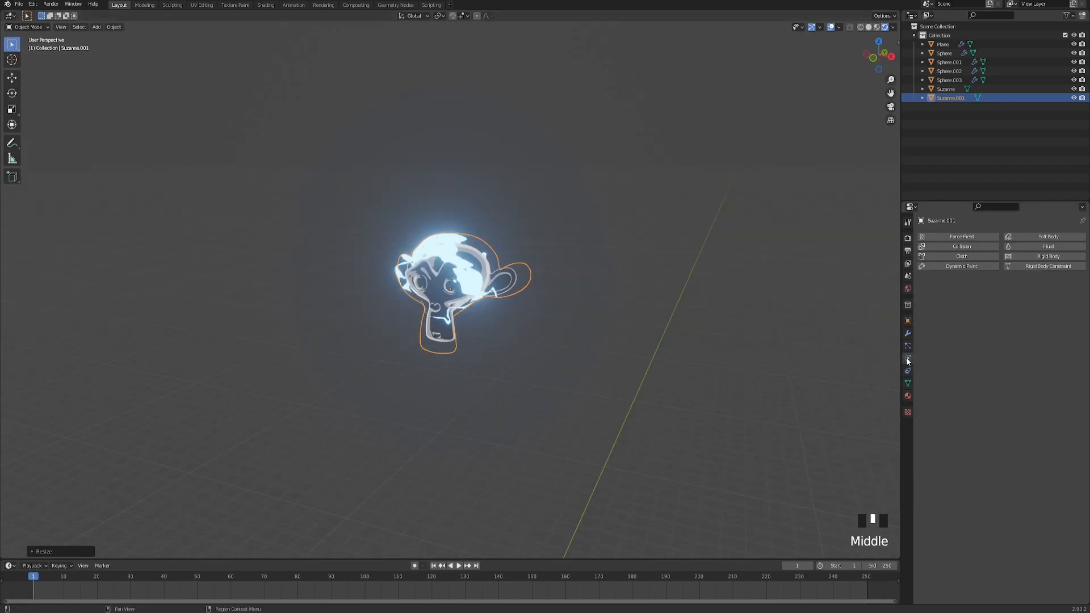
middle_click_drag(502, 282, 528, 284)
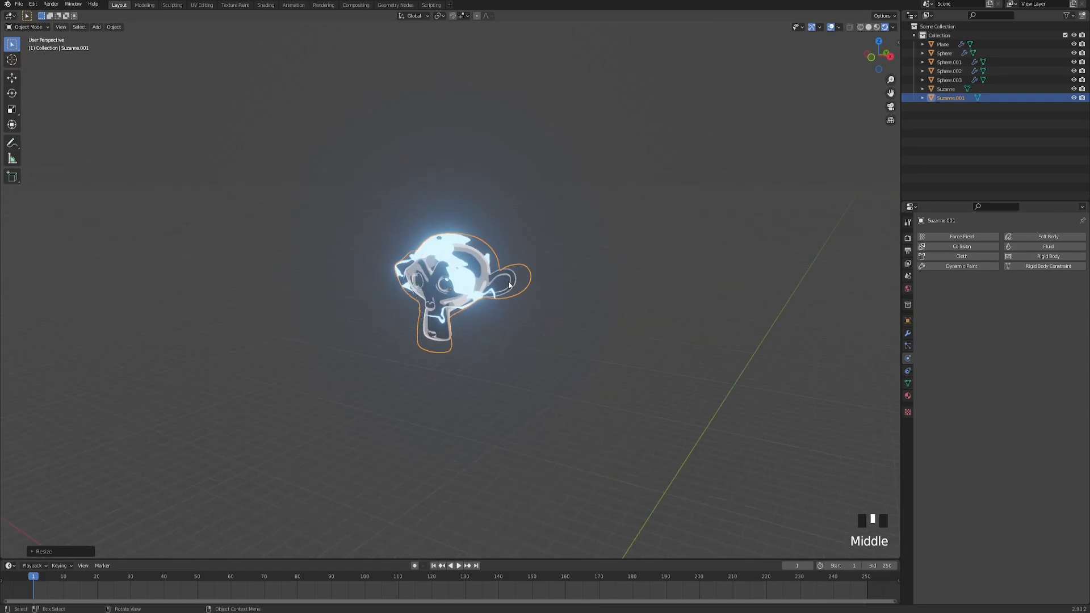
left_click(949, 268)
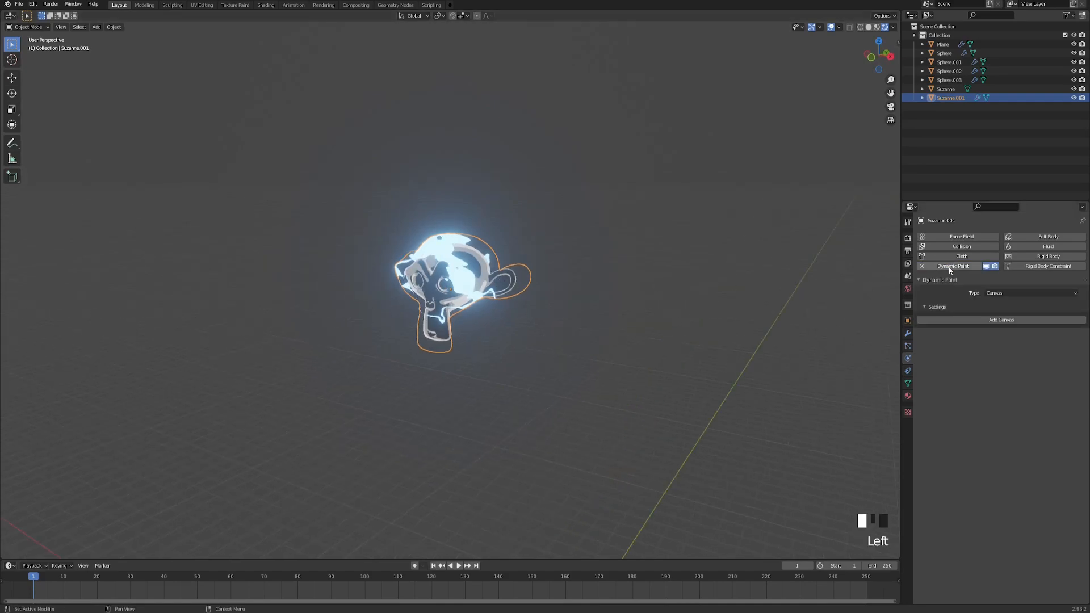
left_click(1004, 320)
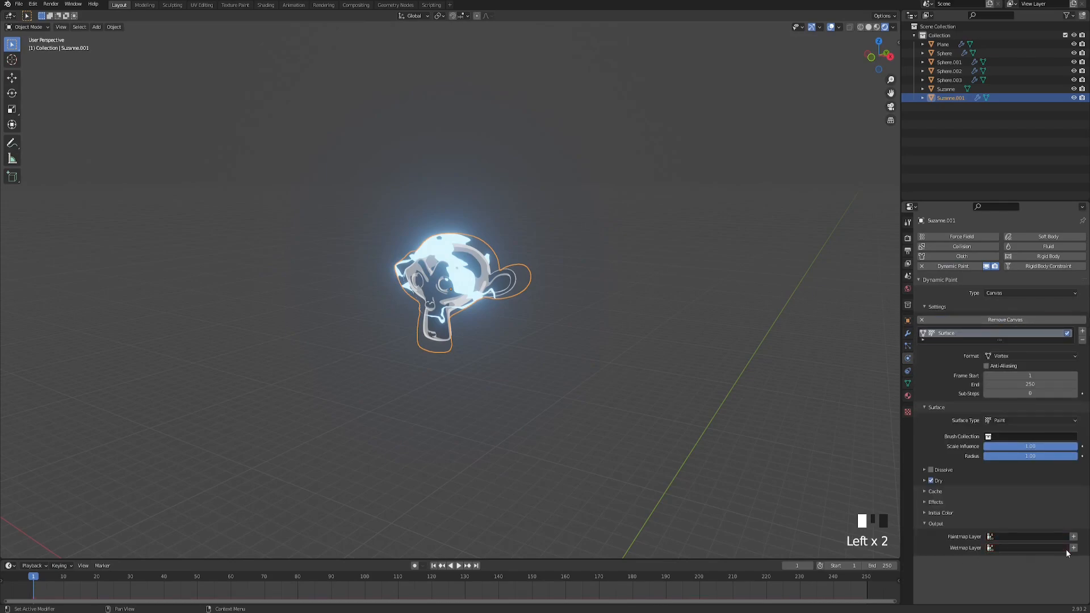
- Give the enlarged head a vertex color layer named monkeyvertpaint, assign it as the canvas's paintmap layer and enable Dissolve
left_click(908, 384)
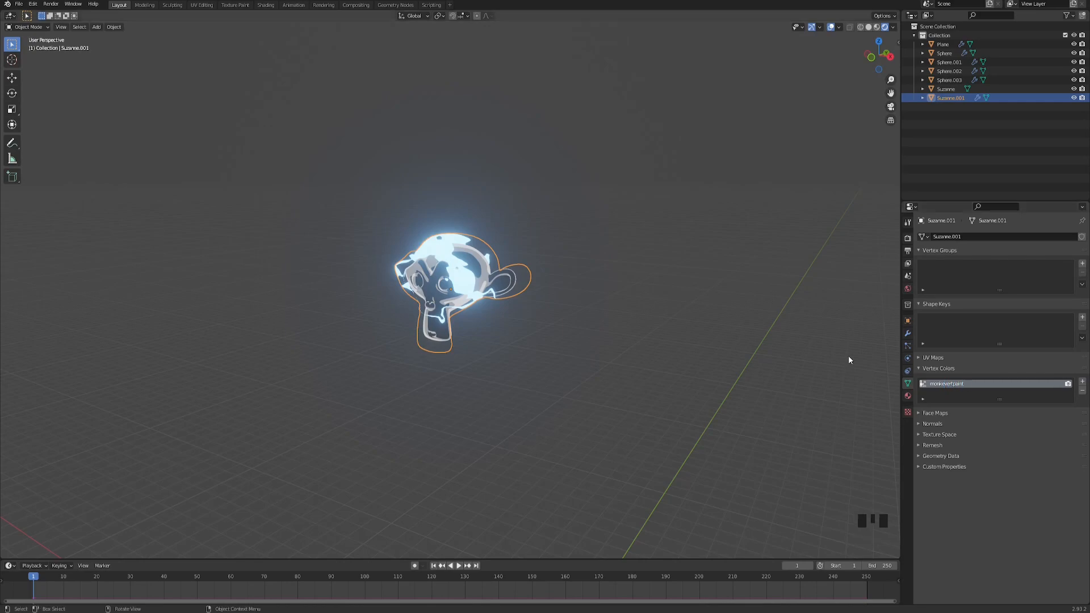
left_click(908, 358)
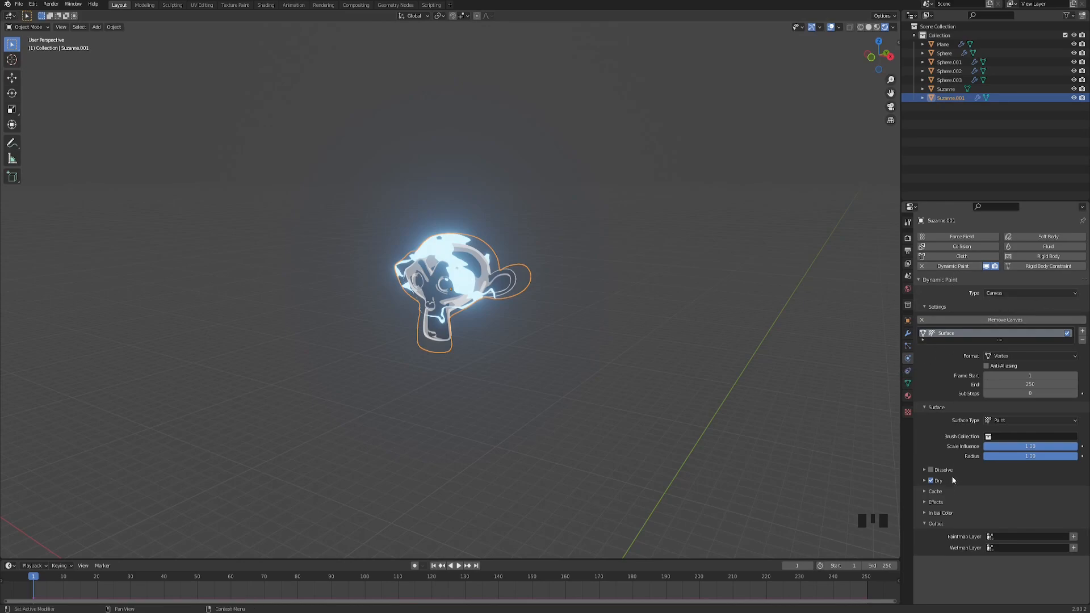
left_click(1009, 536)
left_click(995, 444)
left_click(944, 471)
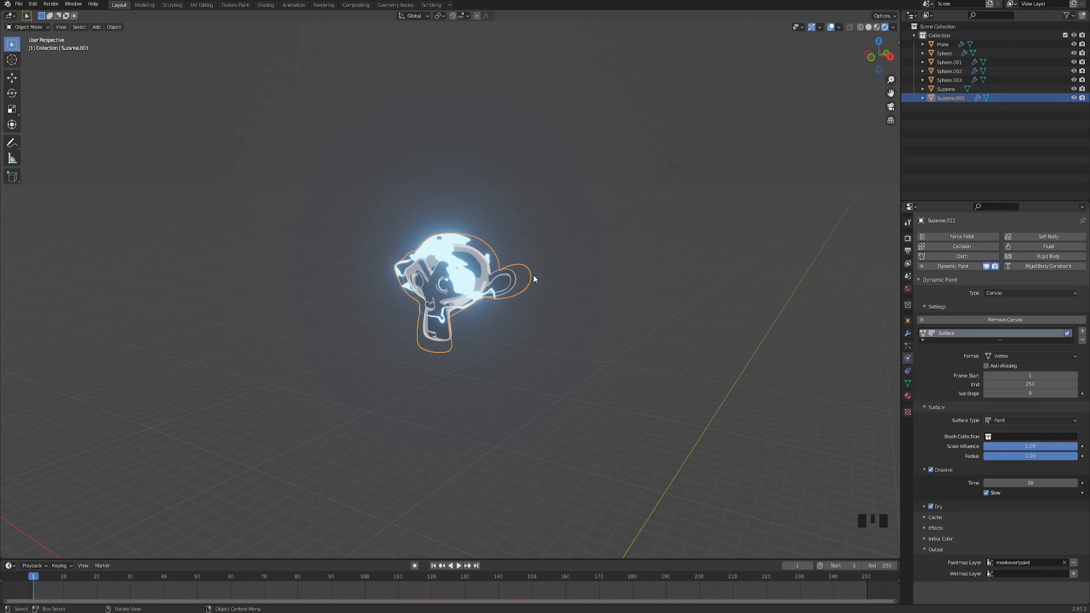
- Make the original monkey head a Dynamic Paint brush with Mesh Volume + Proximity as its paint source
middle_click_drag(539, 277, 453, 236)
scroll(459, 283, "up", 1)
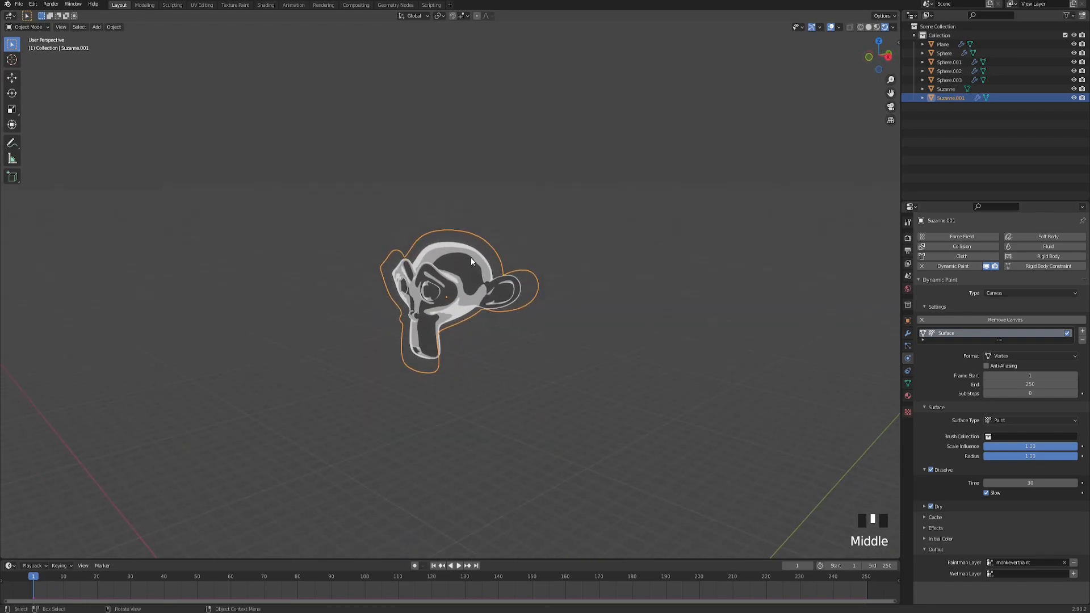
scroll(472, 261, "up", 1)
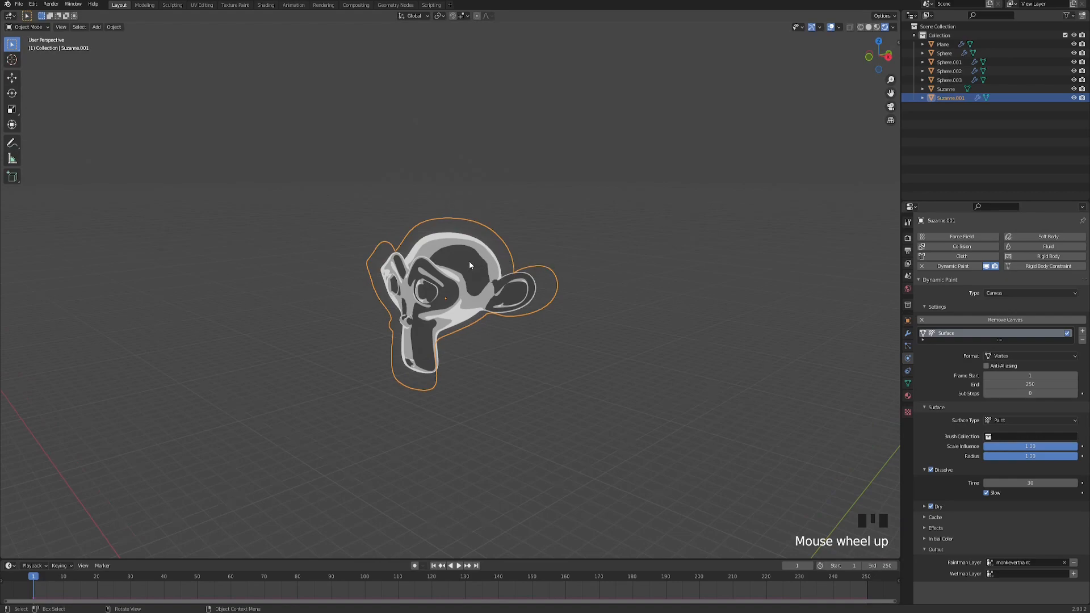
left_click(469, 264)
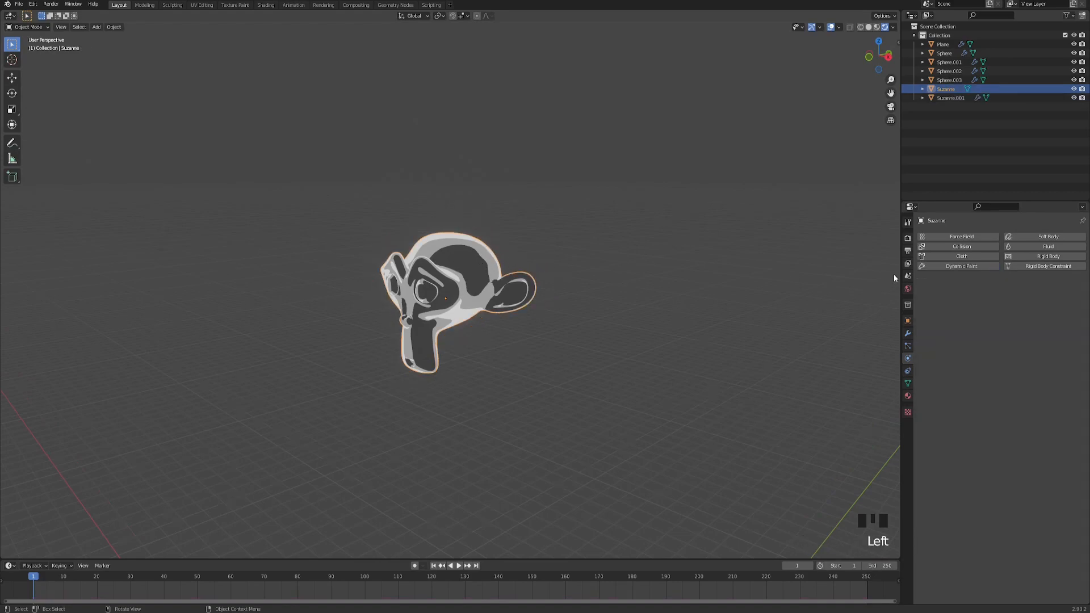
left_click(962, 266)
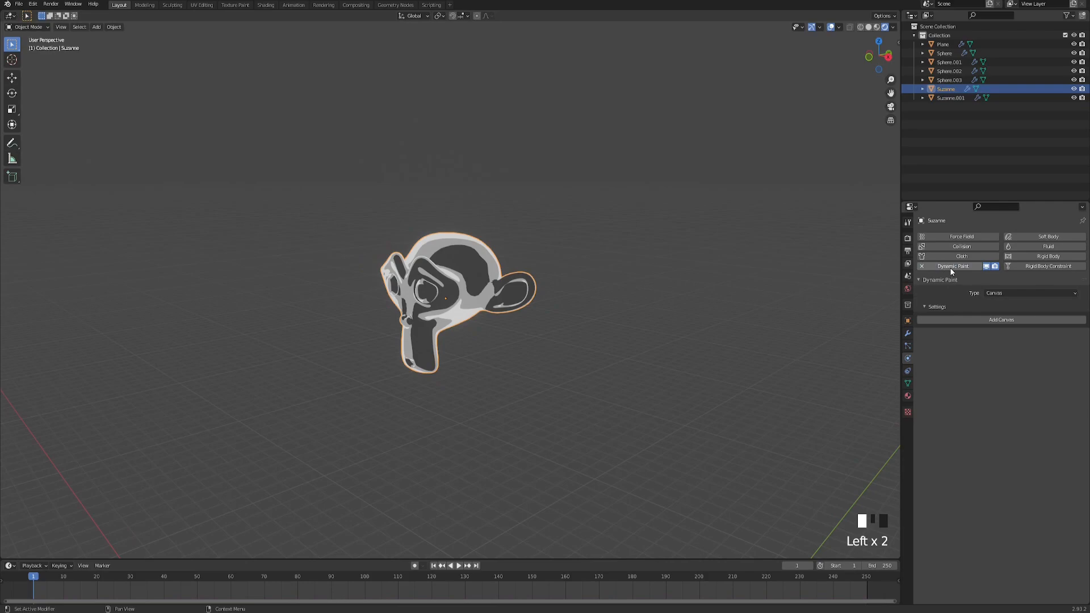
left_click(987, 294)
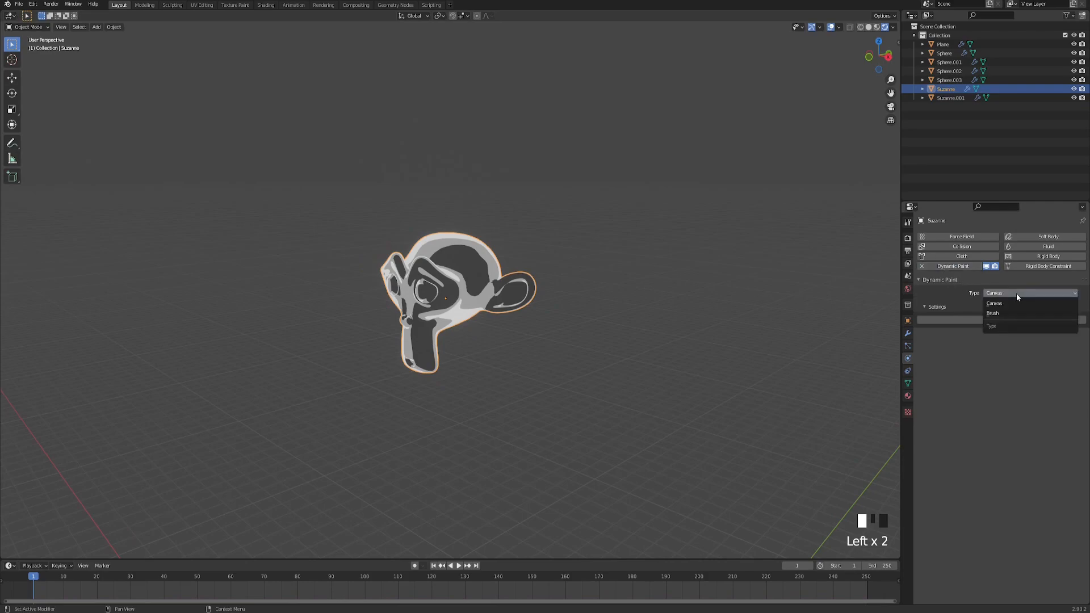
left_click(966, 319)
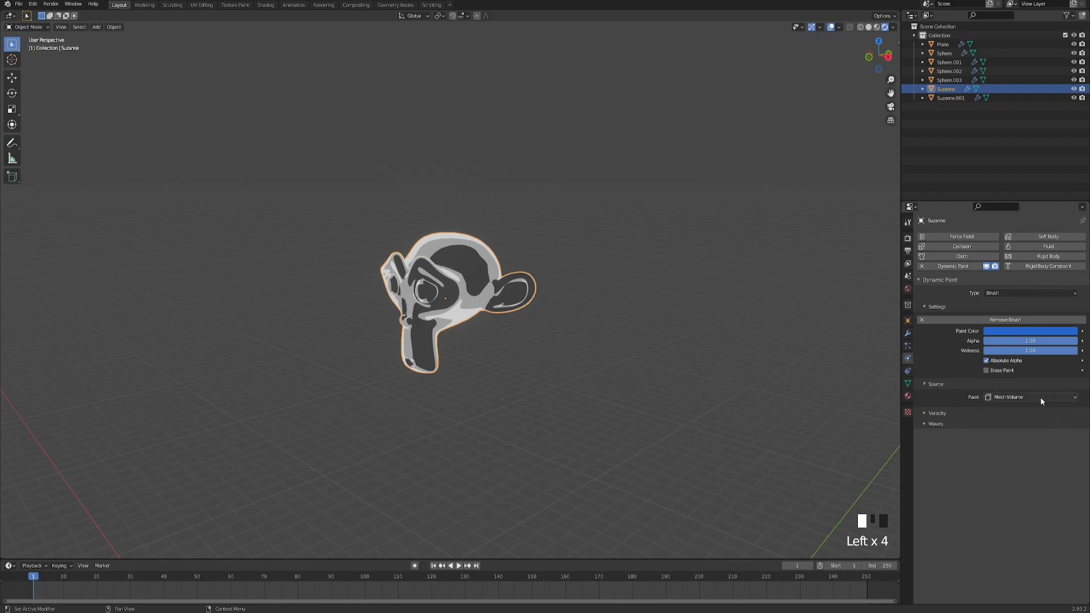
left_click(1019, 438)
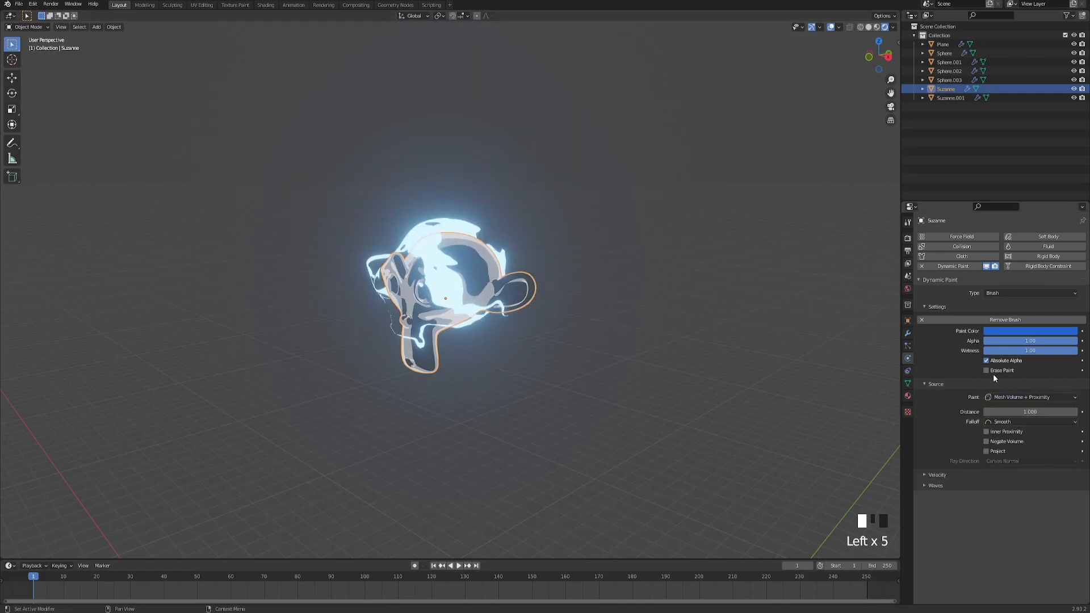
- Scale the glowing outer monkey head up further around the original head
left_click(451, 223)
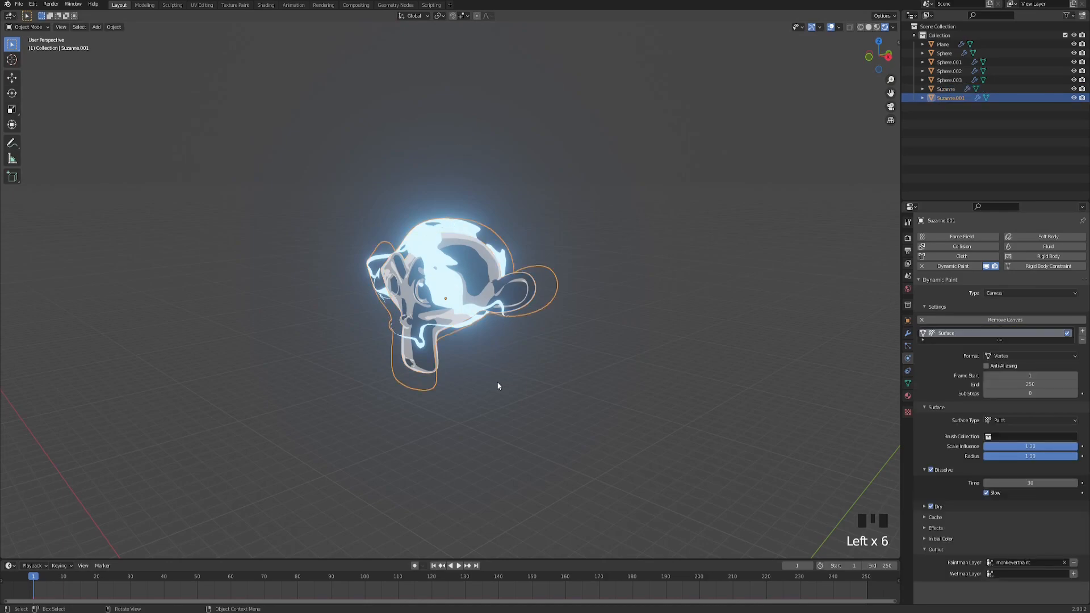
key("s")
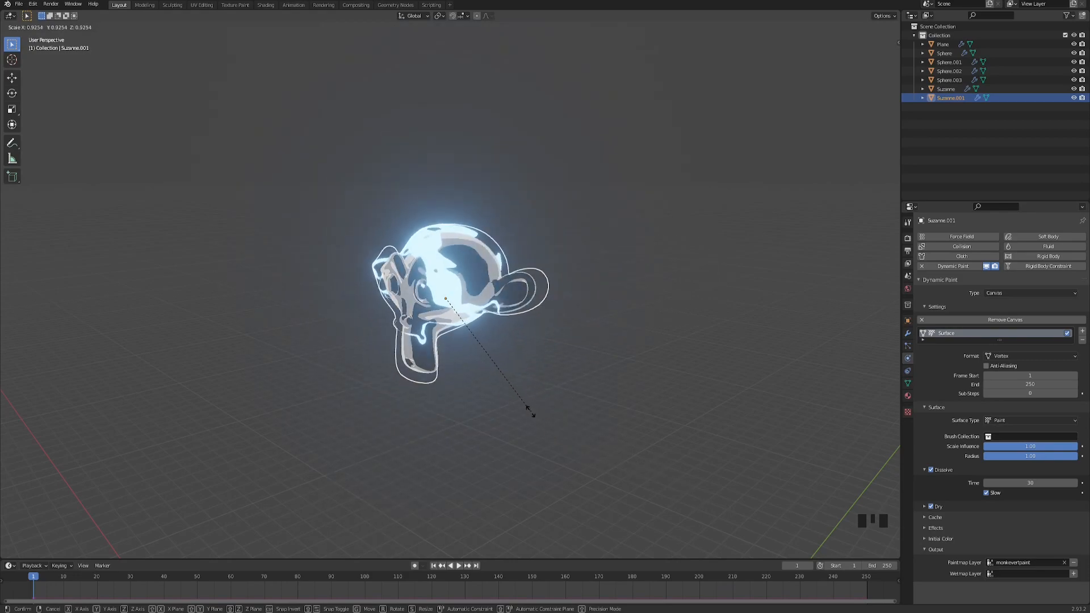
left_click(555, 419)
left_click(523, 478)
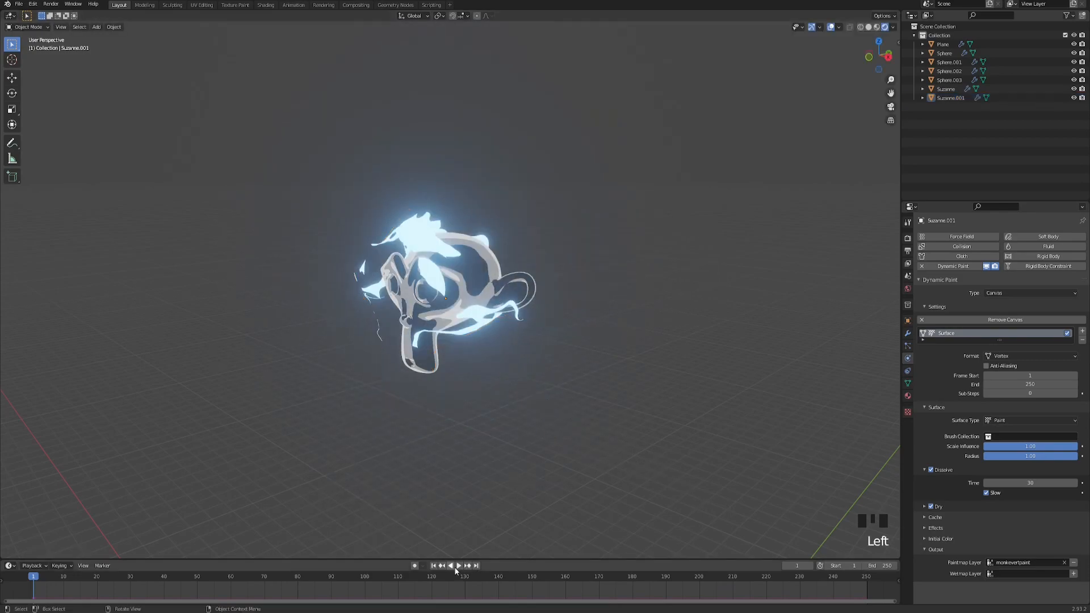
- Play the animation and examine the electric effect around the monkey head
left_click(460, 566)
middle_click_drag(550, 431, 552, 349, "shift")
scroll(584, 375, "down", 1)
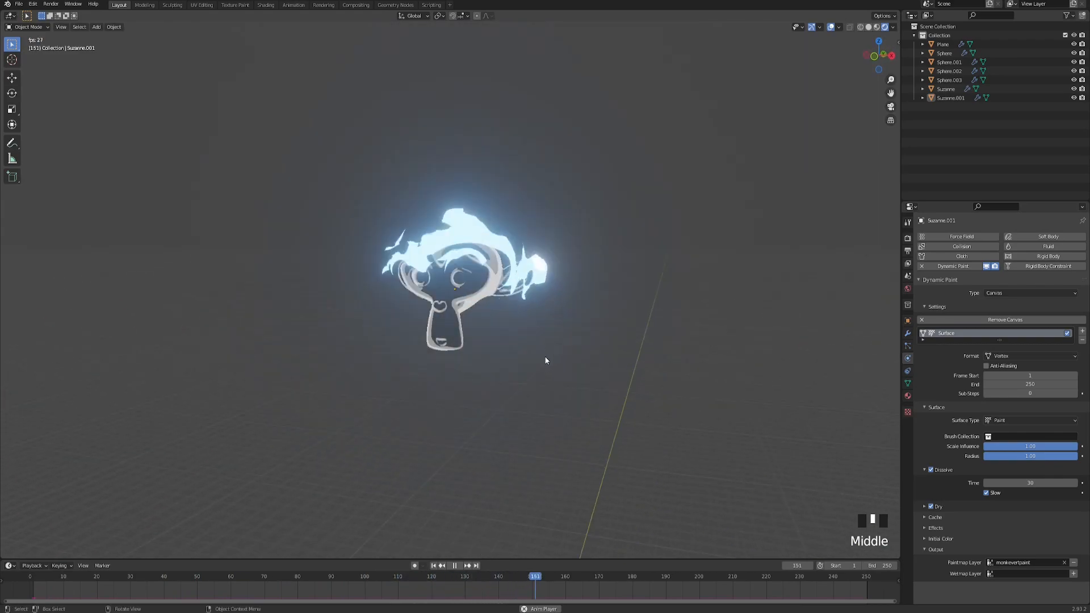
left_click(455, 566)
left_click(454, 567)
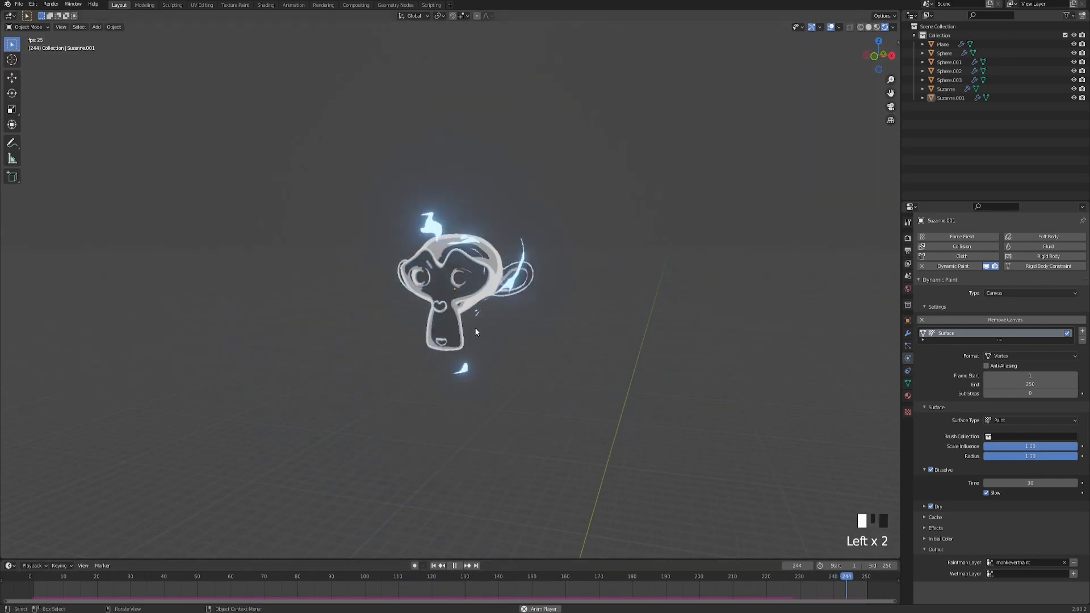
- In the Shading workspace, set the Value node driving the Mapping scale of the outer head's NOTIFICATIONBELL material to 0.250
left_click(476, 333)
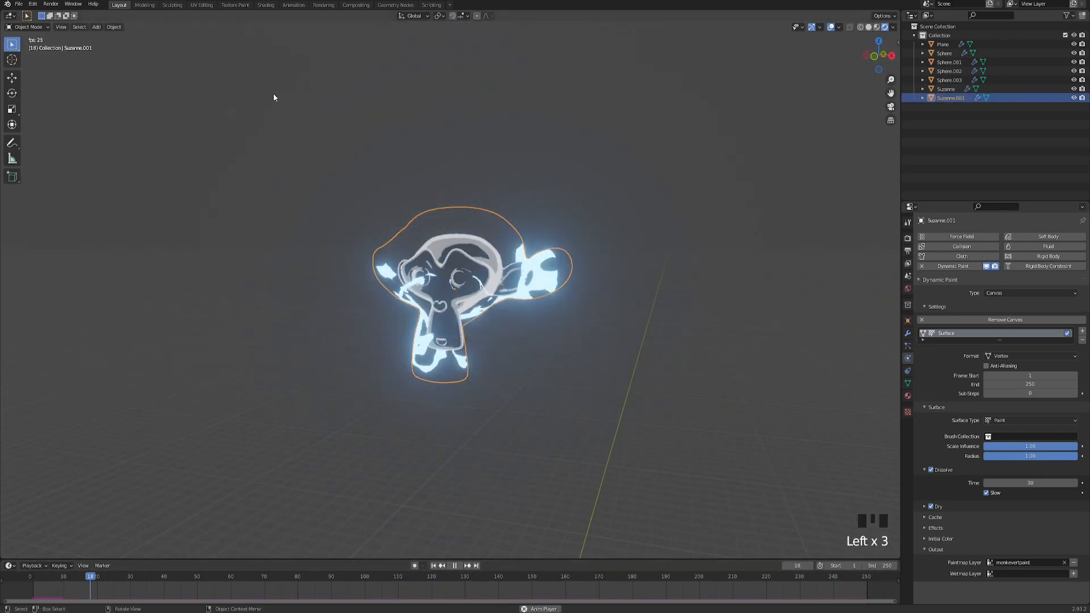
left_click(265, 6)
mouse_move(562, 182)
middle_mouse_down("shift")
mouse_move(584, 198)
mouse_move(633, 148)
middle_mouse_up("shift")
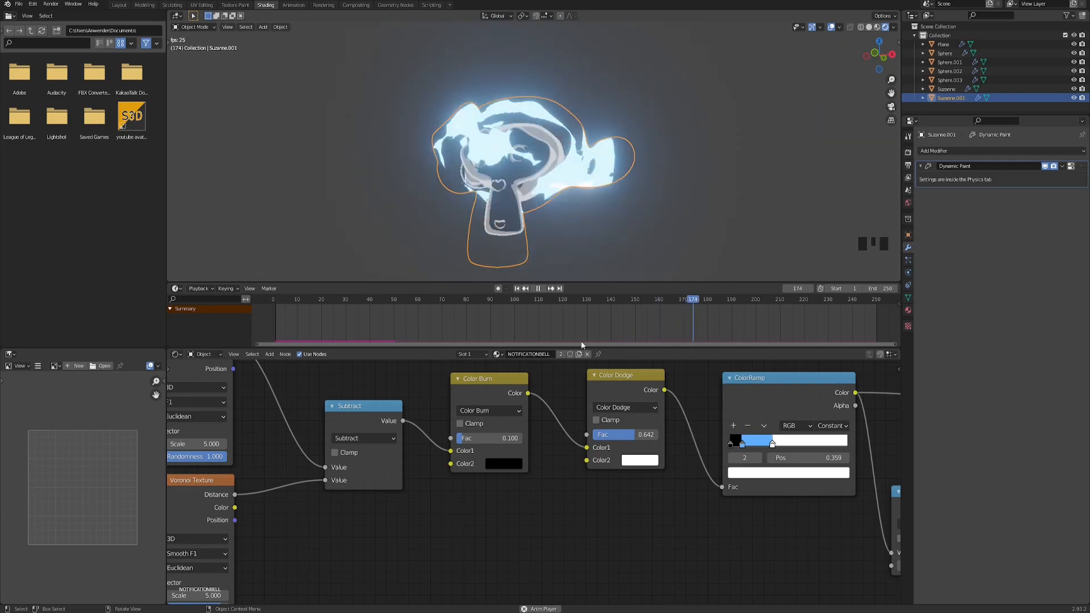
middle_click_drag(605, 169, 594, 179)
scroll(511, 495, "down", 7)
middle_click_drag(430, 541, 475, 496)
scroll(411, 546, "up", 5)
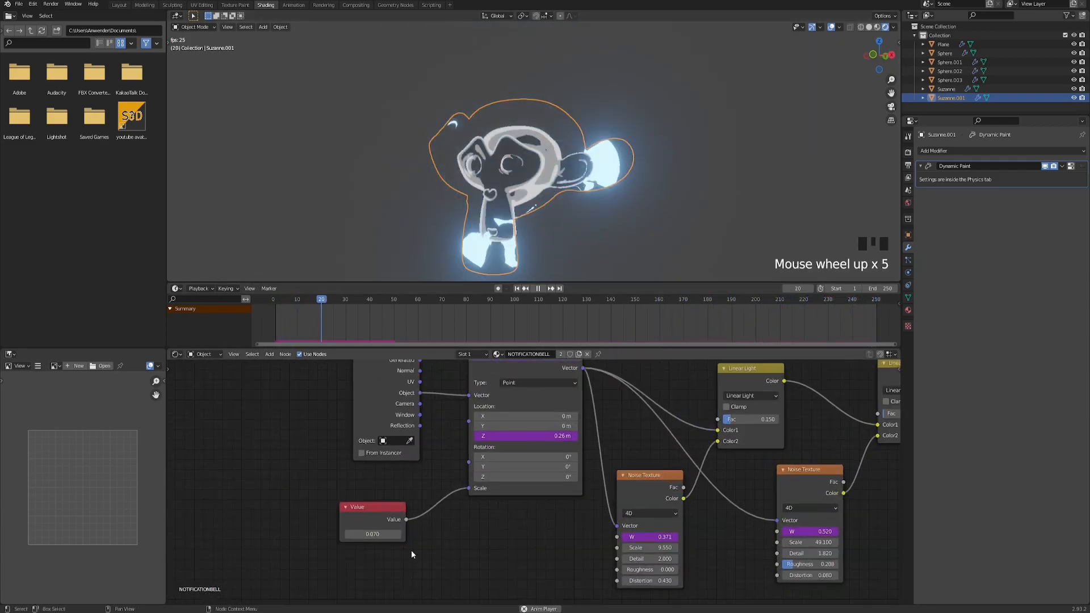
middle_click_drag(411, 547, 499, 557)
scroll(431, 564, "up", 4)
left_click_drag(437, 557, 462, 557, "shift")
middle_click_drag(557, 227, 580, 221)
scroll(516, 225, "down", 3)
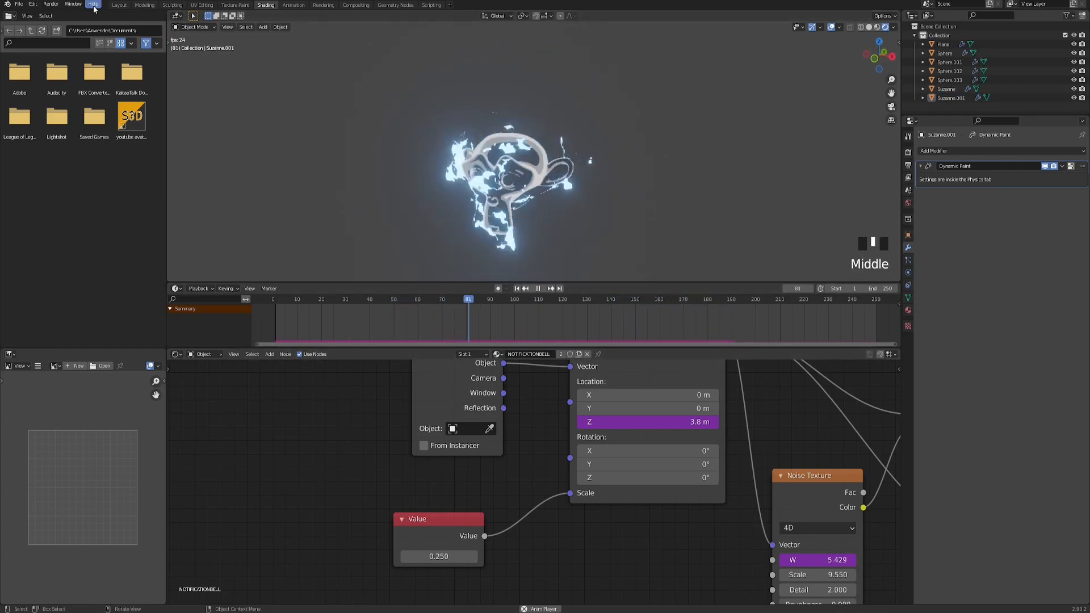
- In the Layout workspace, add a Displace modifier to the outer monkey head and move it above Dynamic Paint
left_click(119, 5)
left_click(455, 214)
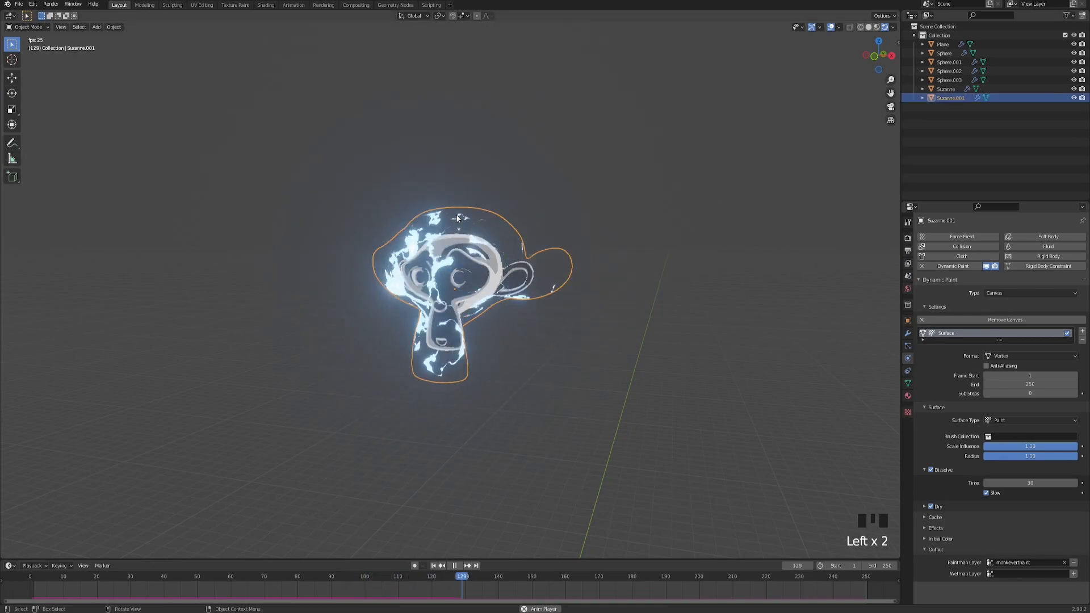
left_click(903, 335)
left_click(908, 334)
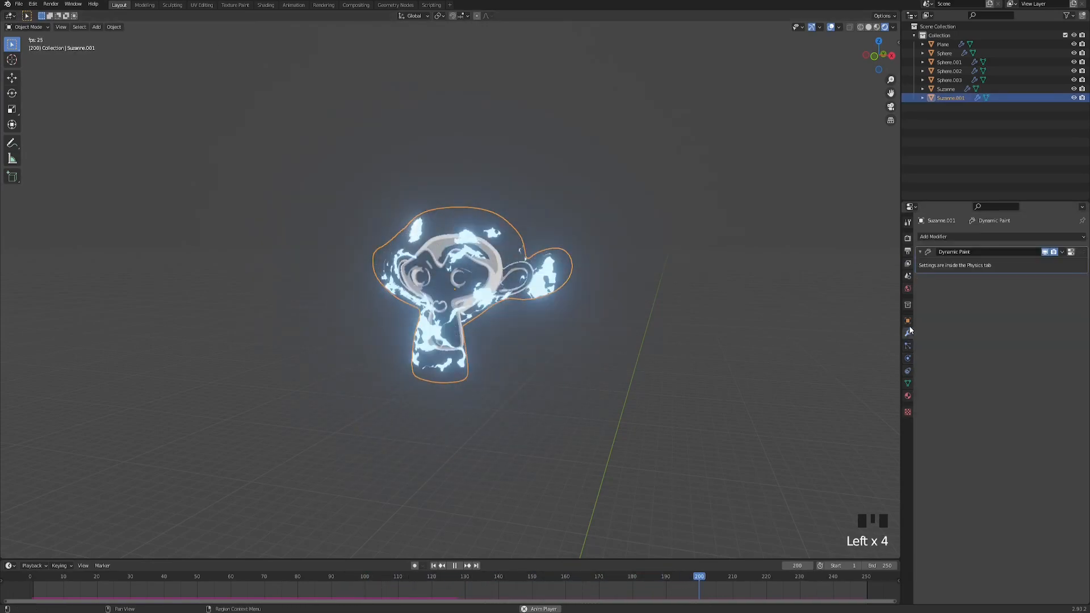
left_click(952, 236)
left_click(980, 292)
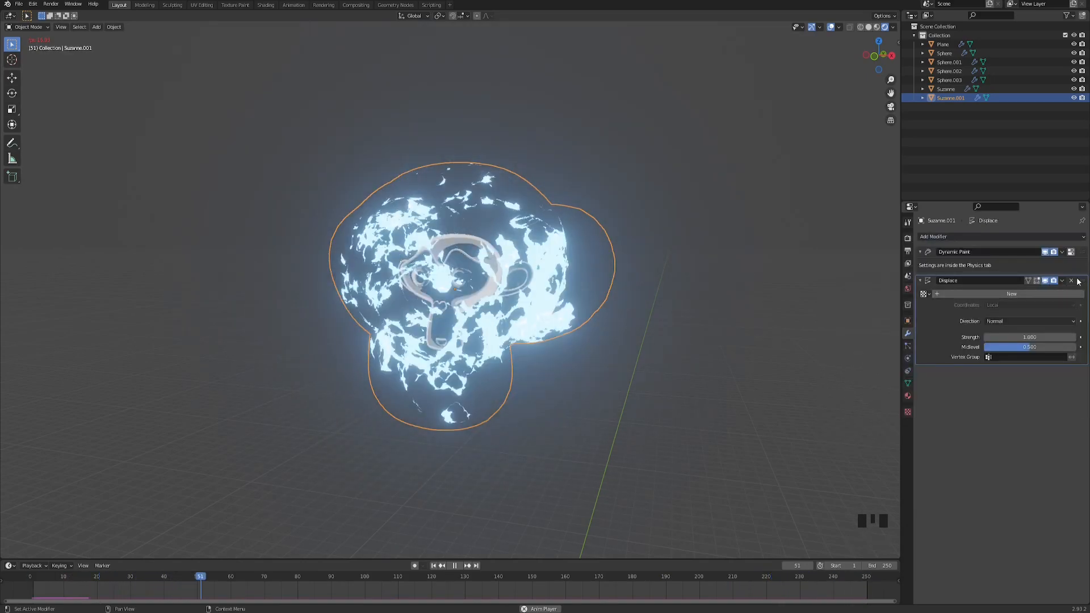
left_click(1074, 252)
left_click_drag(1074, 253, 1070, 245)
- Create a new texture for the Displace modifier and change its type to Clouds
scroll(536, 328, "down", 3)
middle_click_drag(536, 330, 525, 329)
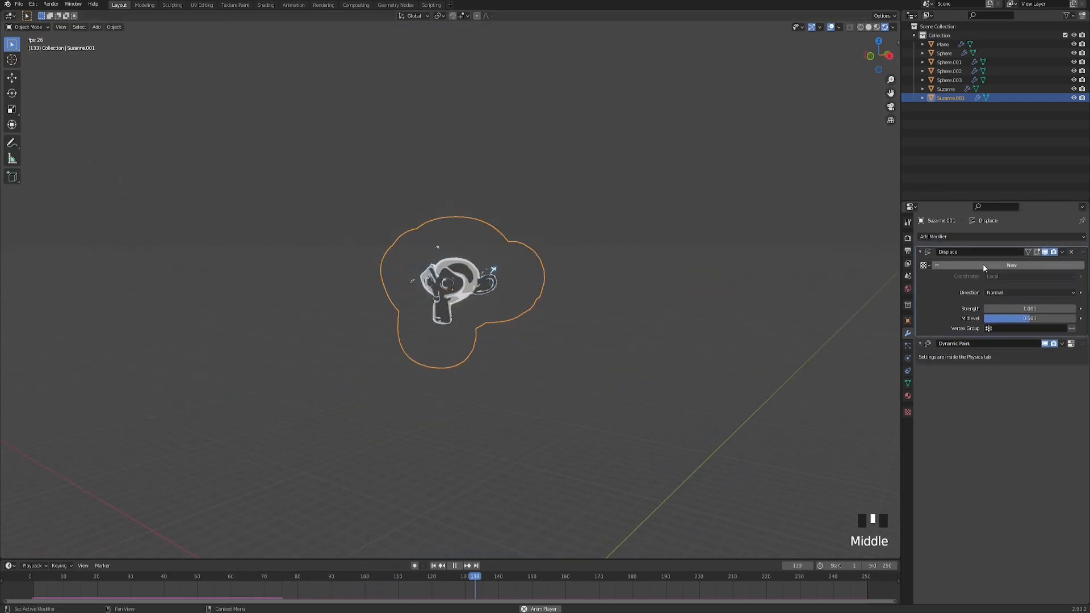
left_click(981, 265)
left_click(908, 411)
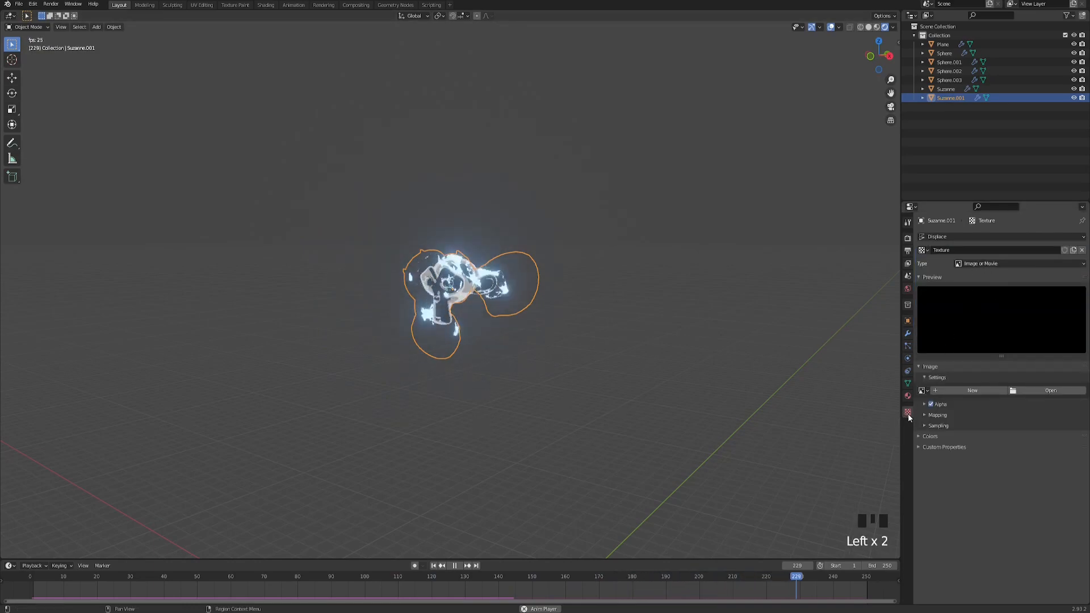
left_click(1000, 264)
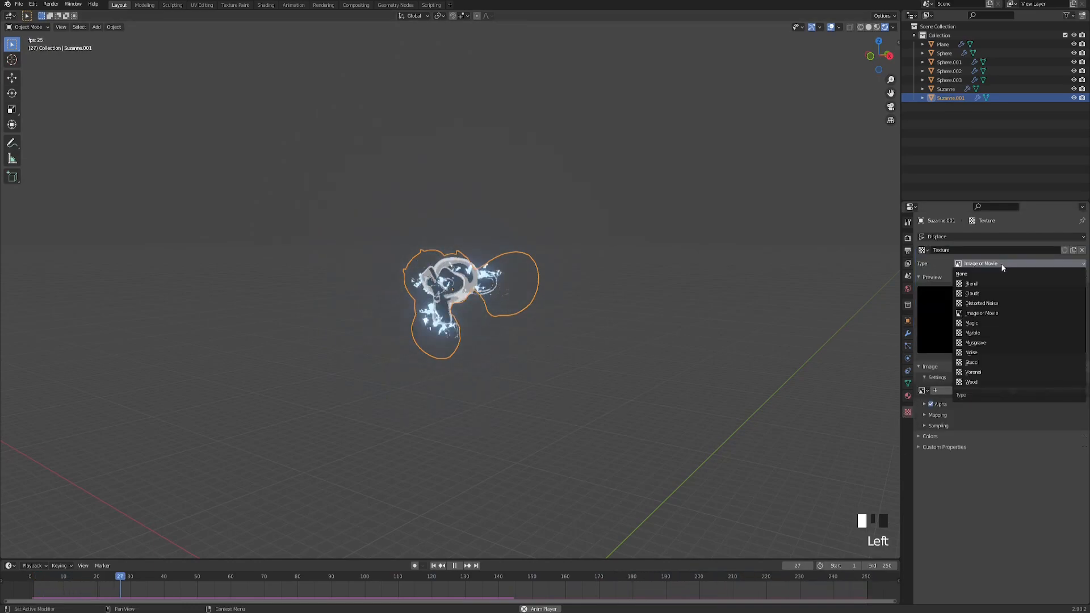
left_click(977, 295)
- Set the Clouds texture's size to 0.26
middle_click_drag(479, 294, 524, 342)
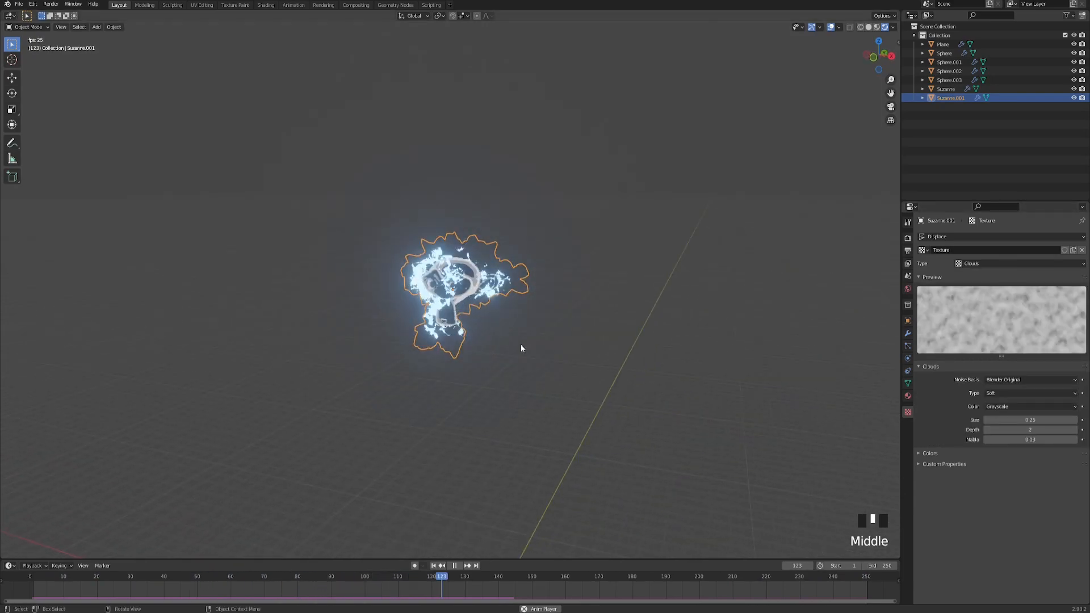
mouse_move(1030, 419)
left_mouse_down("shift")
mouse_move(999, 420)
mouse_move(1024, 420)
left_mouse_up("shift")
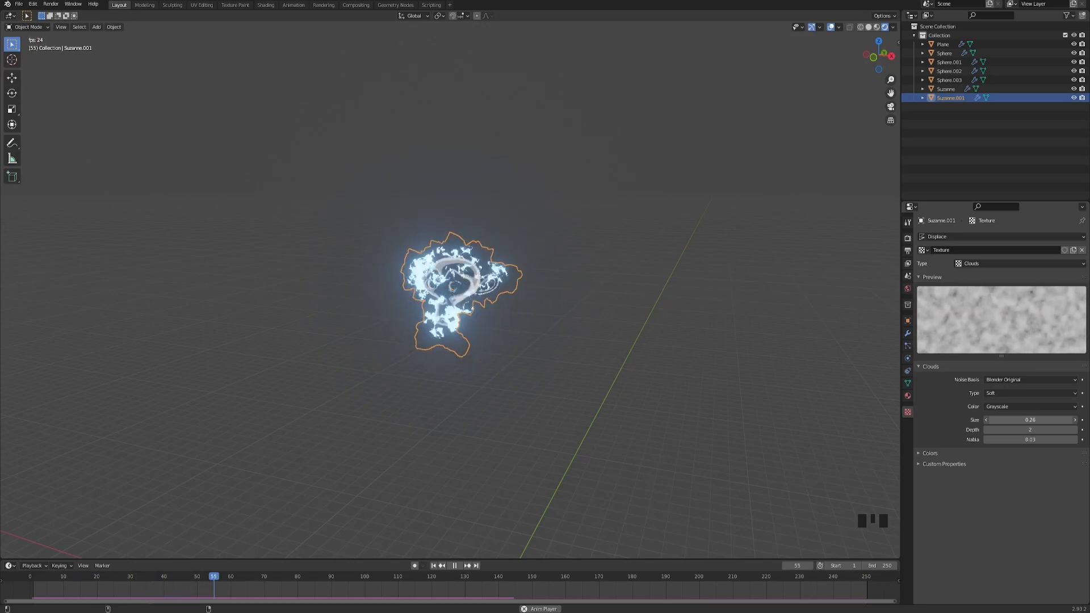
left_click(622, 397)
middle_click_drag(621, 397, 603, 343)
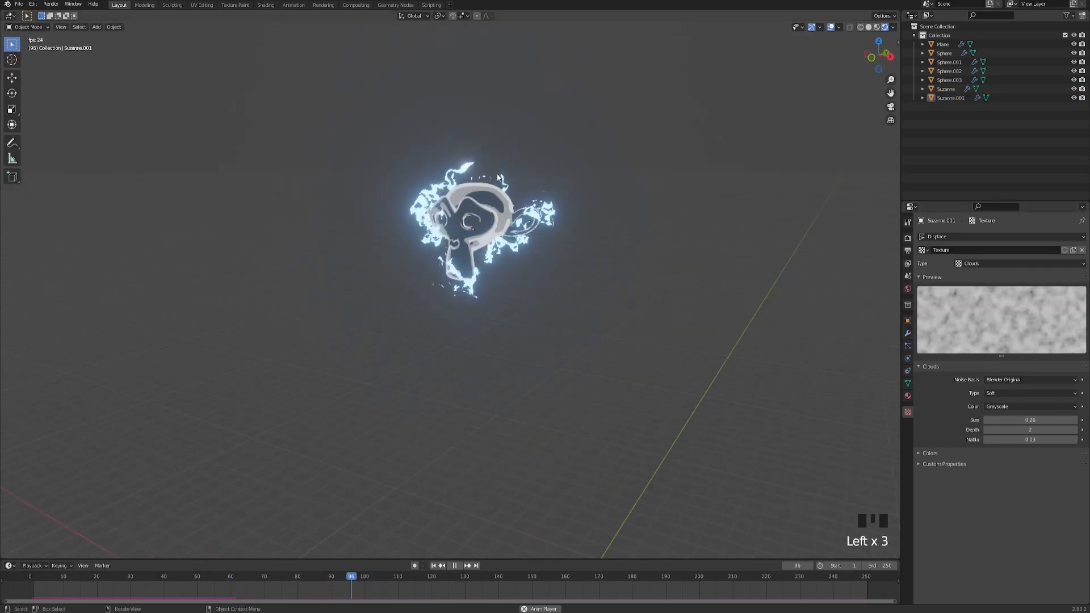
left_click(491, 170)
middle_click_drag(574, 343, 553, 216)
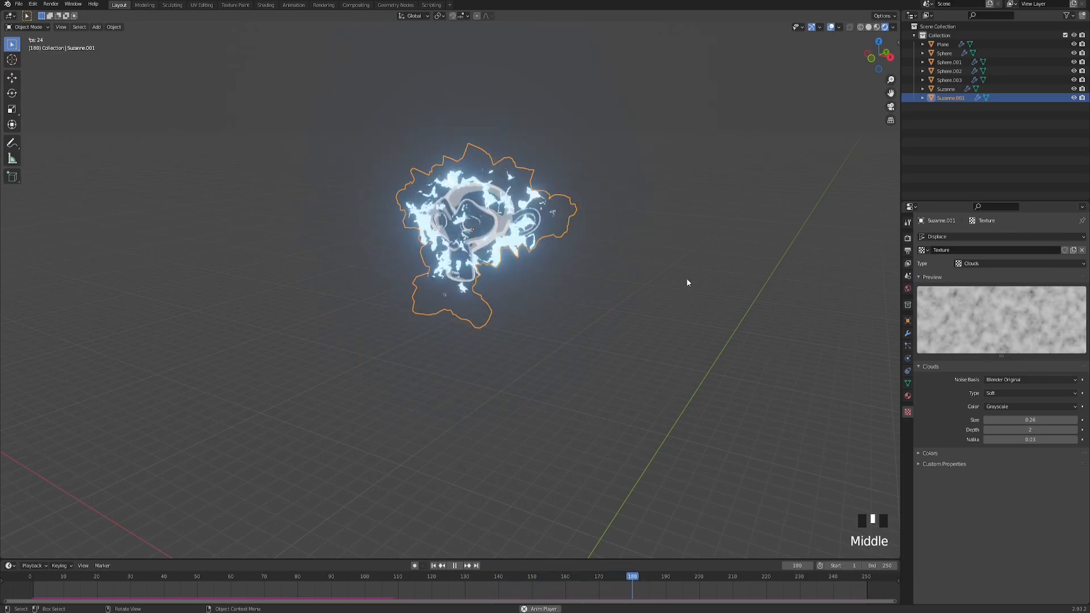
left_click(908, 333)
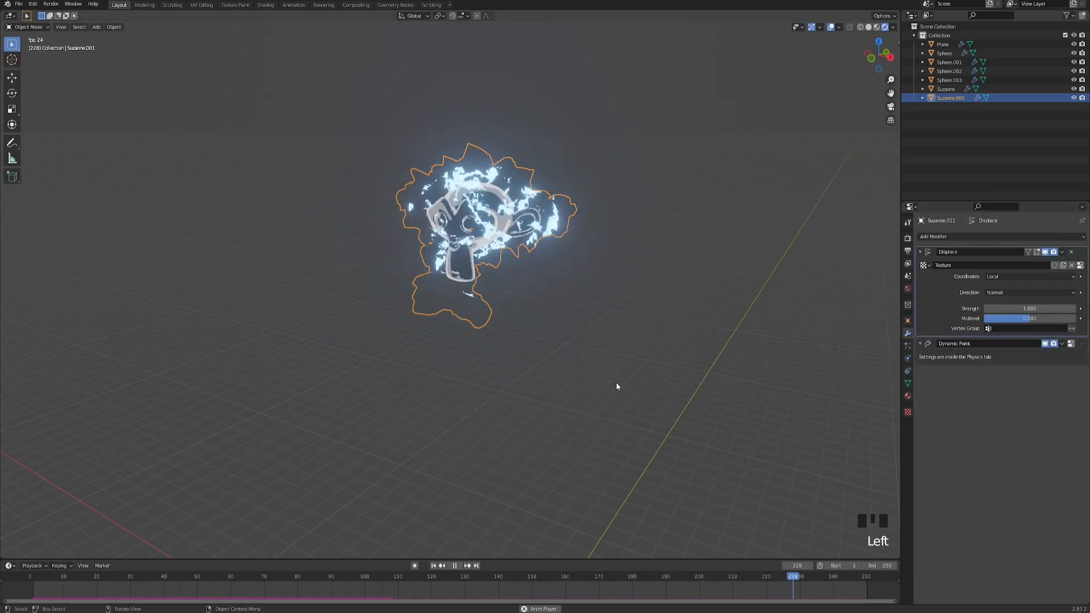
left_click(549, 359)
- Add a plain axes empty and raise it along Z to about 15.6 m, above the monkey head
scroll(519, 410, "down", 7)
middle_click_drag(541, 407, 521, 358, "shift")
key("shift+a")
mouse_move(523, 355)
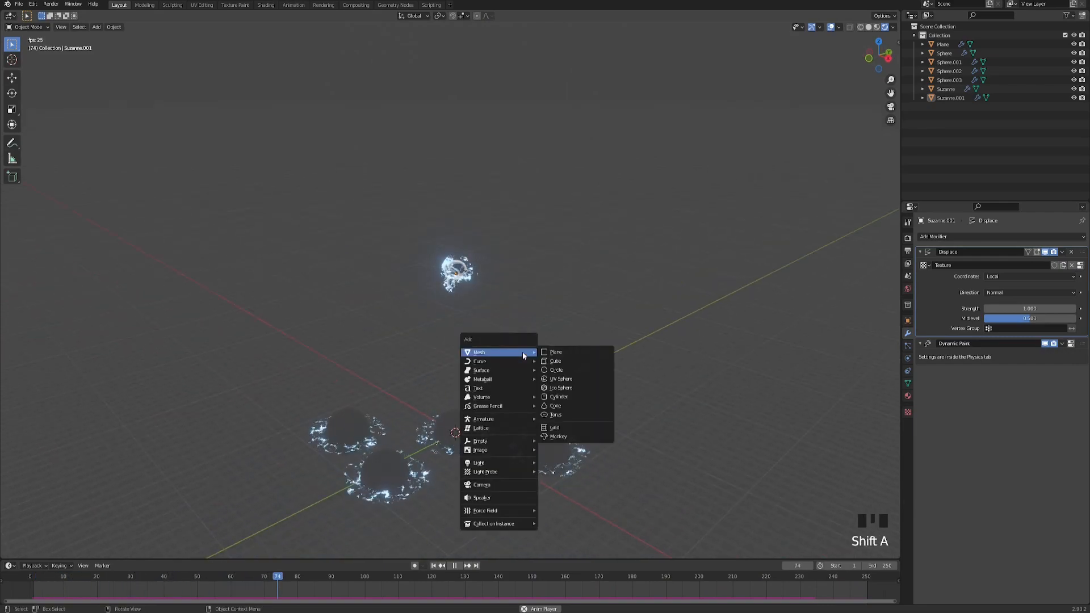
mouse_move(493, 441)
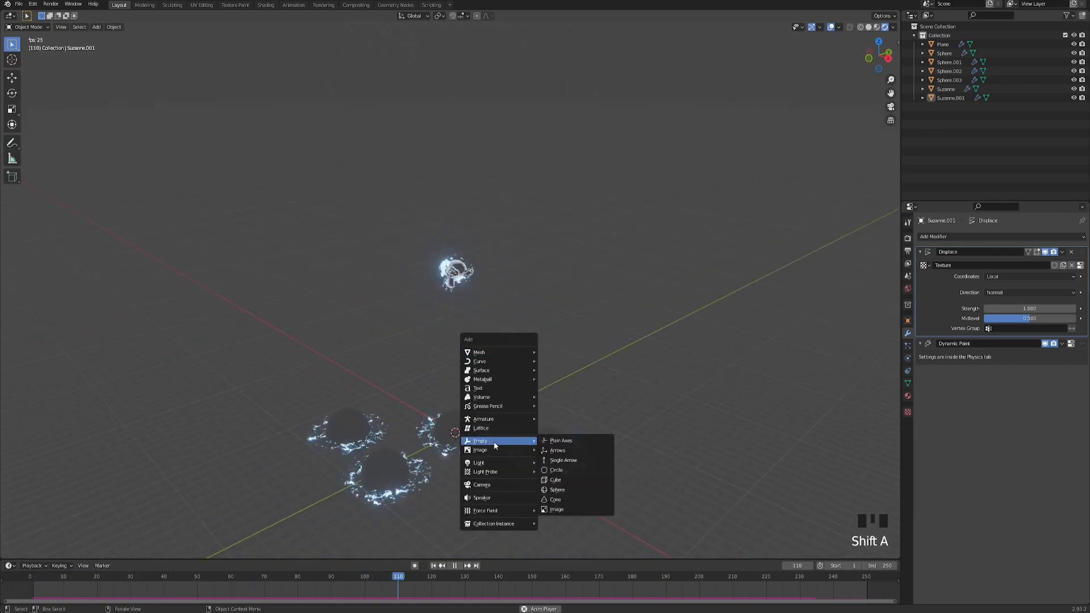
left_click(584, 442)
key("g")
key("z")
left_click(469, 376)
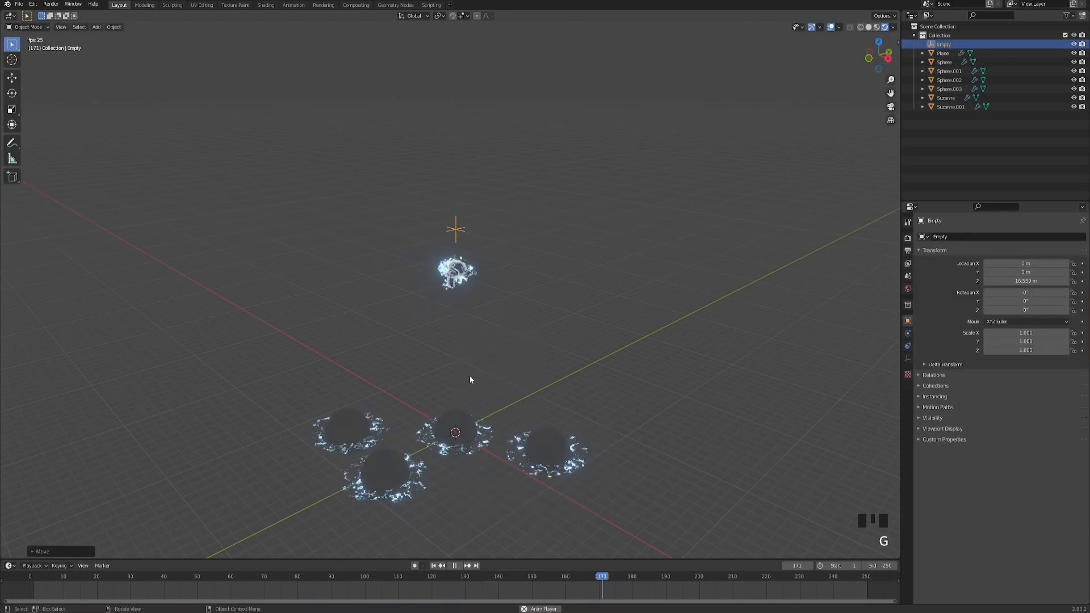
- Add a path curve and raise it along Z to just above the monkey head, next to the empty
key("shift+a")
mouse_move(438, 313)
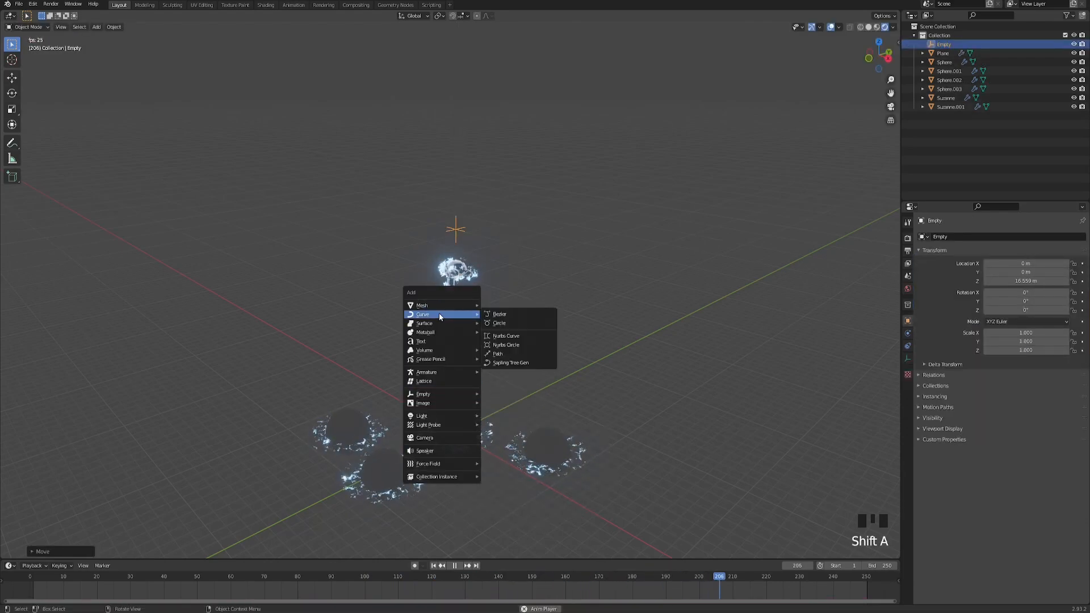
left_click(515, 356)
key("g")
key("z")
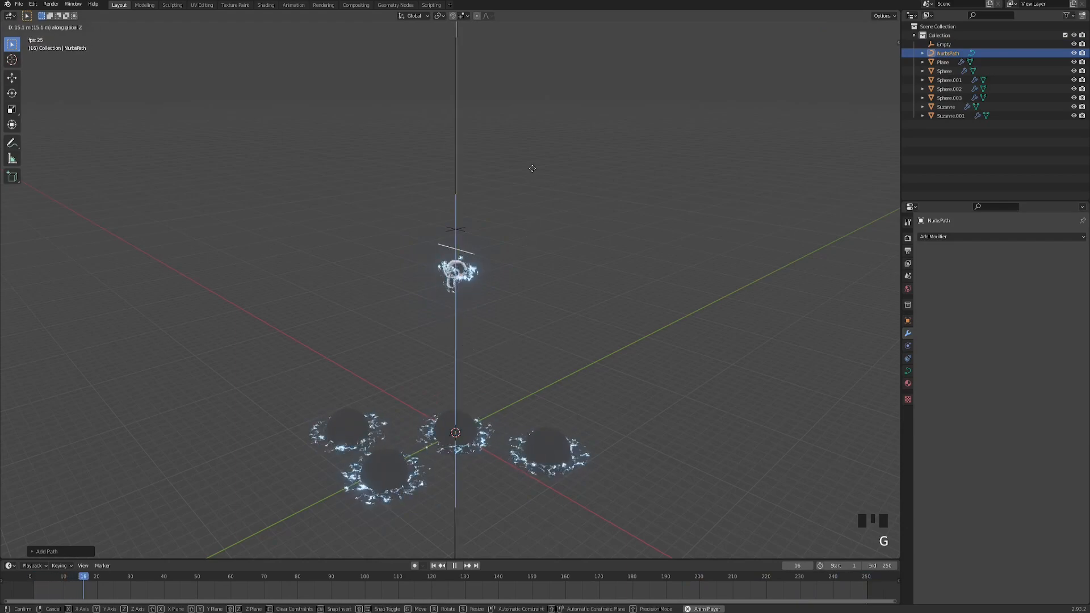
left_click(528, 152)
scroll(512, 170, "up", 5)
middle_click_drag(465, 176, 441, 263, "shift")
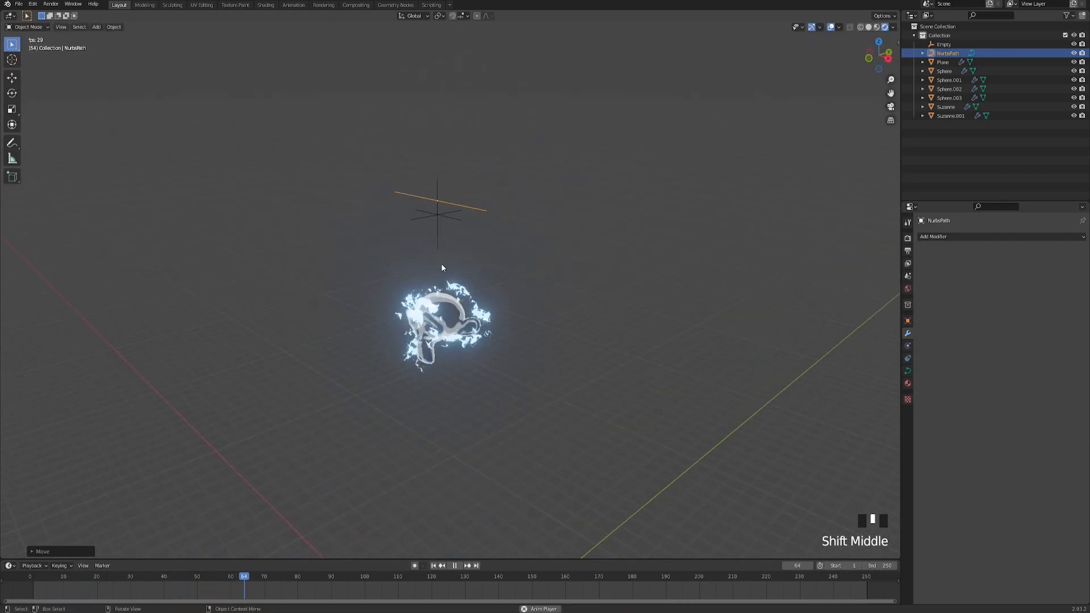
scroll(437, 182, "up", 2)
- Give the empty a Follow Path constraint with the NurbsPath curve as its target
left_click(437, 198)
left_click(908, 346)
left_click(1022, 236)
left_click(1047, 237)
left_click(1056, 301)
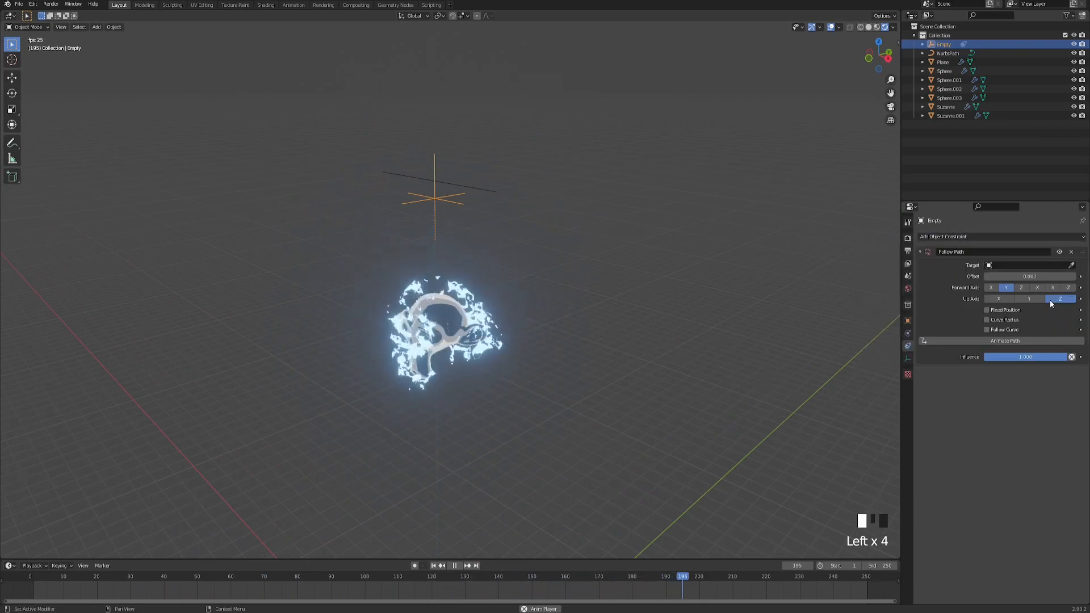
left_click(1061, 265)
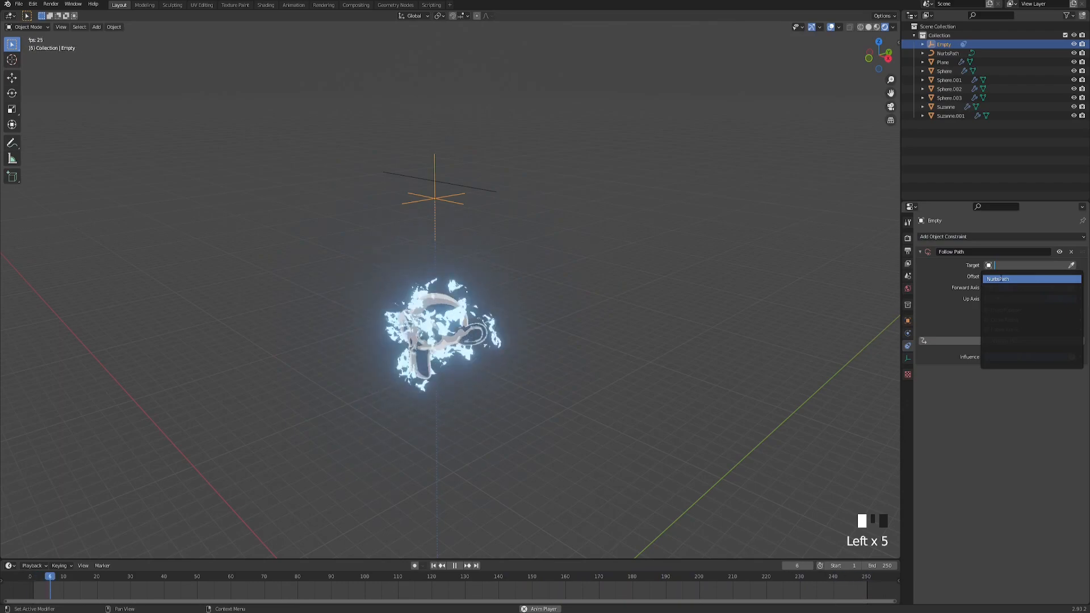
left_click(1006, 278)
- Keyframe the Follow Path offset at 0 on frame 1 and 100 on frame 250, with linear interpolation
left_click(454, 566)
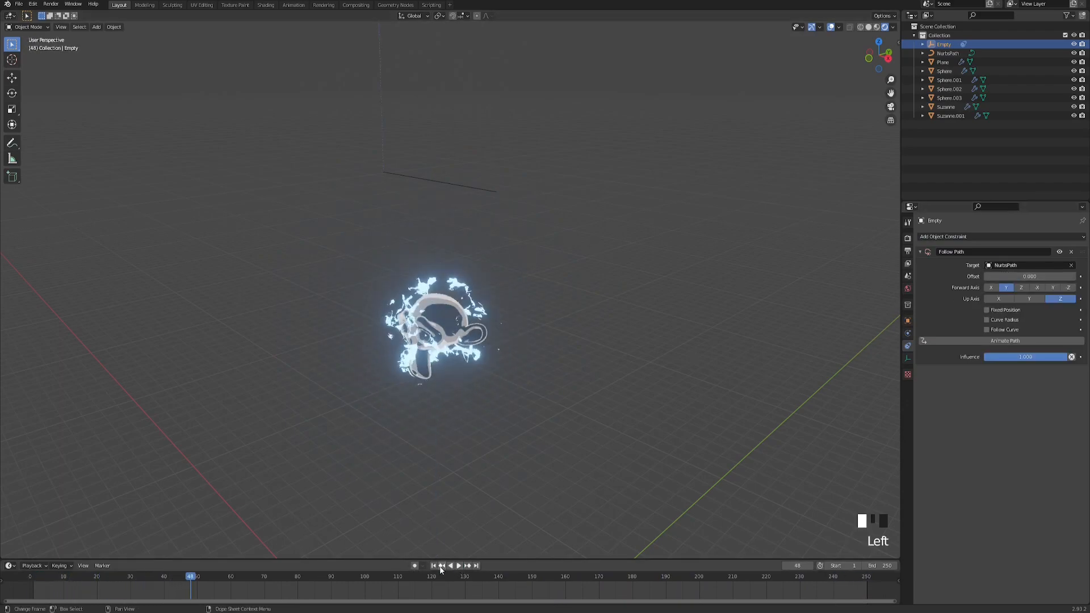
left_click(434, 566)
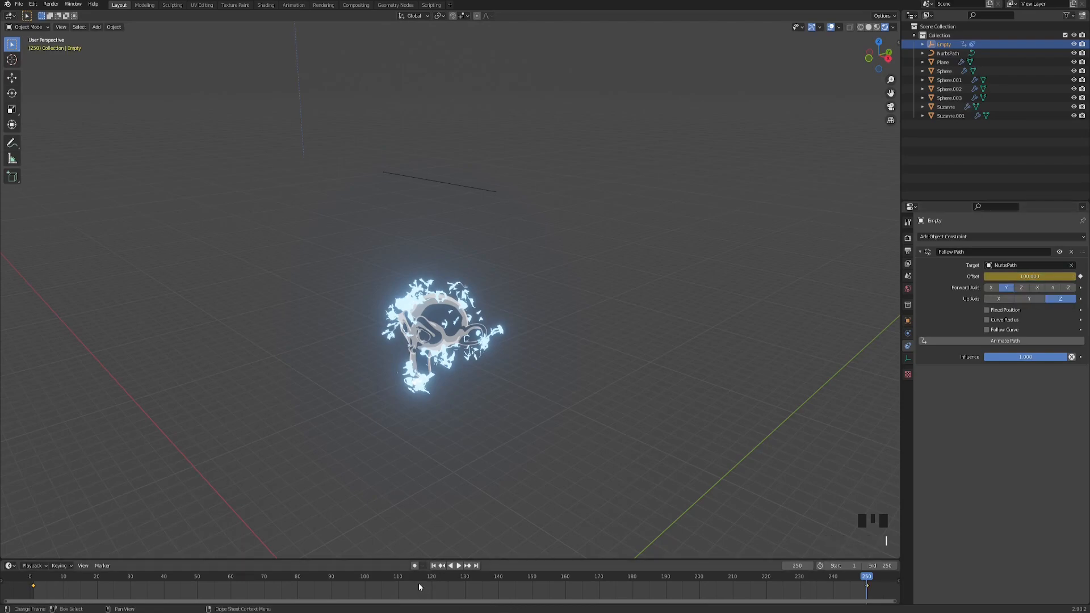
key("t")
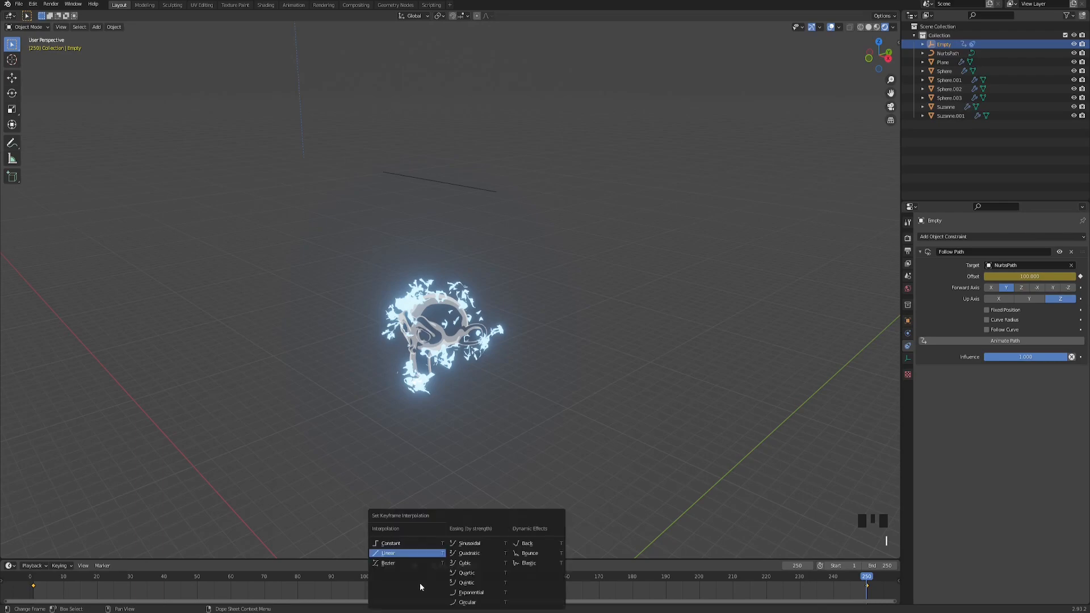
left_click(389, 555)
- Play the animation and lower the empty along Z to about the height of the path
scroll(411, 351, "down", 3)
middle_click_drag(428, 399, 431, 486, "shift")
left_click(458, 566)
middle_click_drag(403, 313, 426, 343, "shift")
scroll(416, 316, "down", 3)
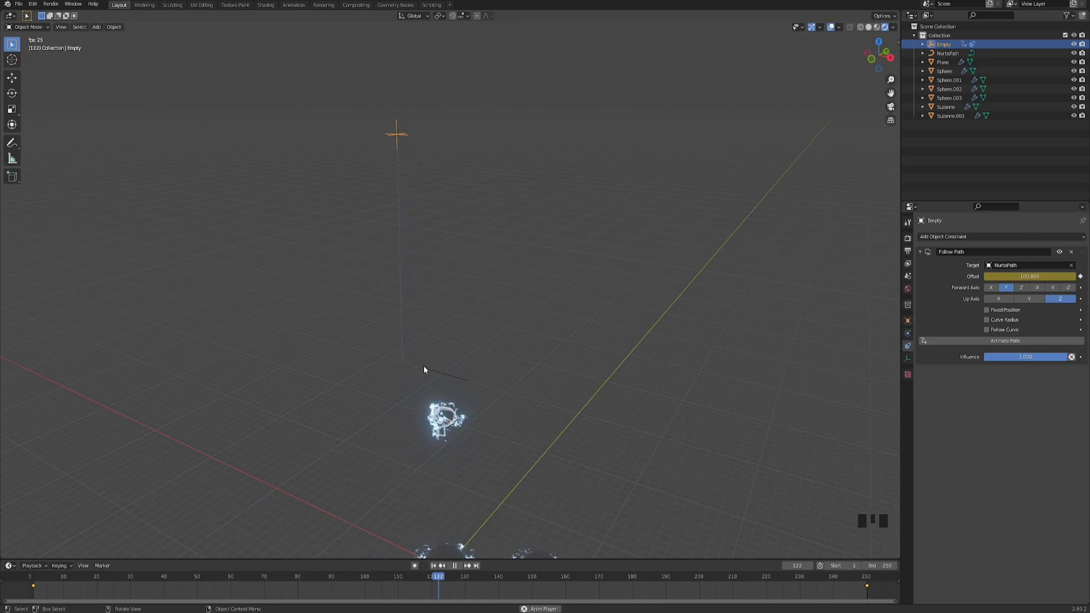
key("g")
key("z")
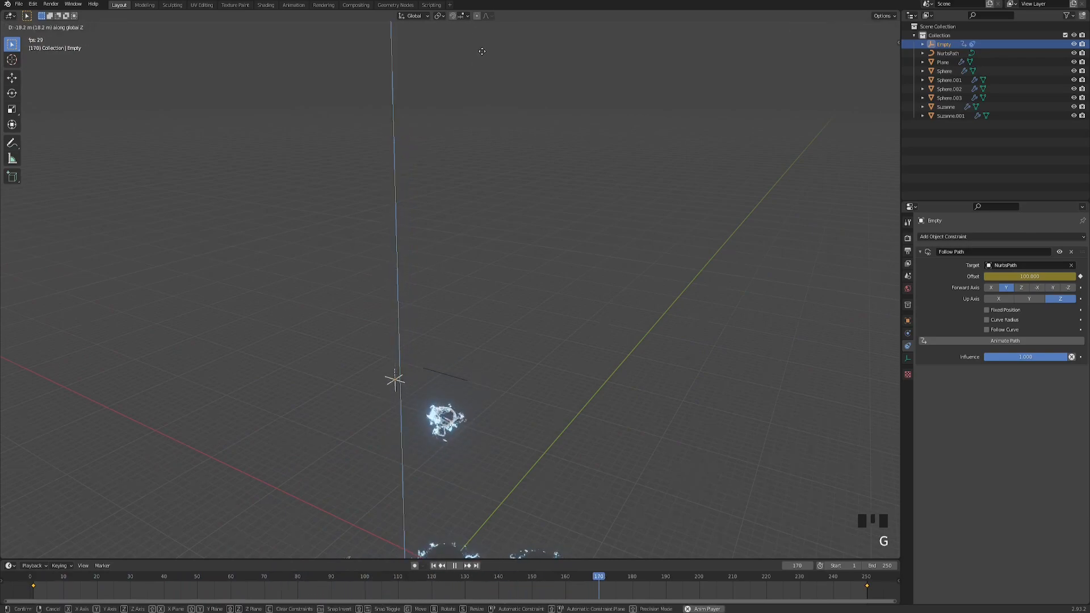
left_click(485, 26)
middle_click_drag(424, 424, 462, 297, "shift")
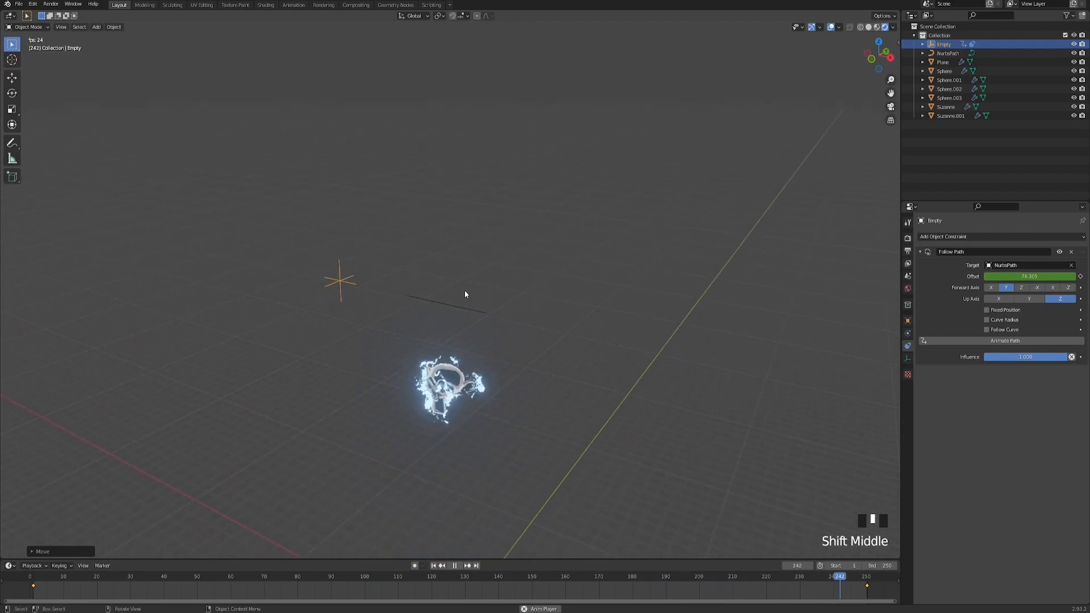
- On the outer monkey head's Displace modifier, set the texture coordinates to Object using the Empty, and play from frame 1
left_click(433, 566)
scroll(472, 392, "up", 2)
middle_click_drag(472, 392, 478, 338, "shift")
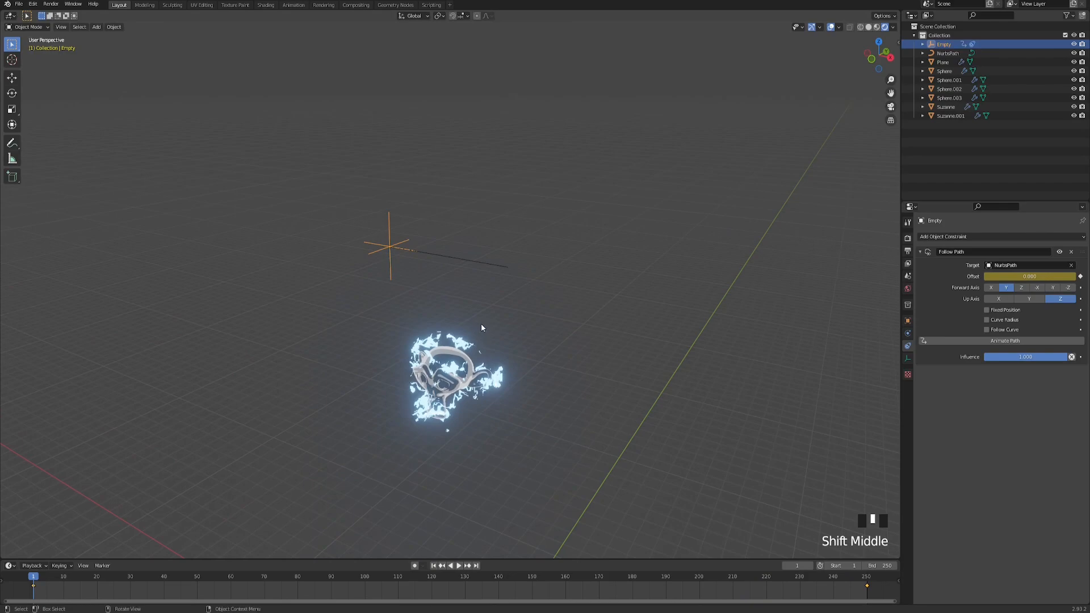
left_click(454, 339)
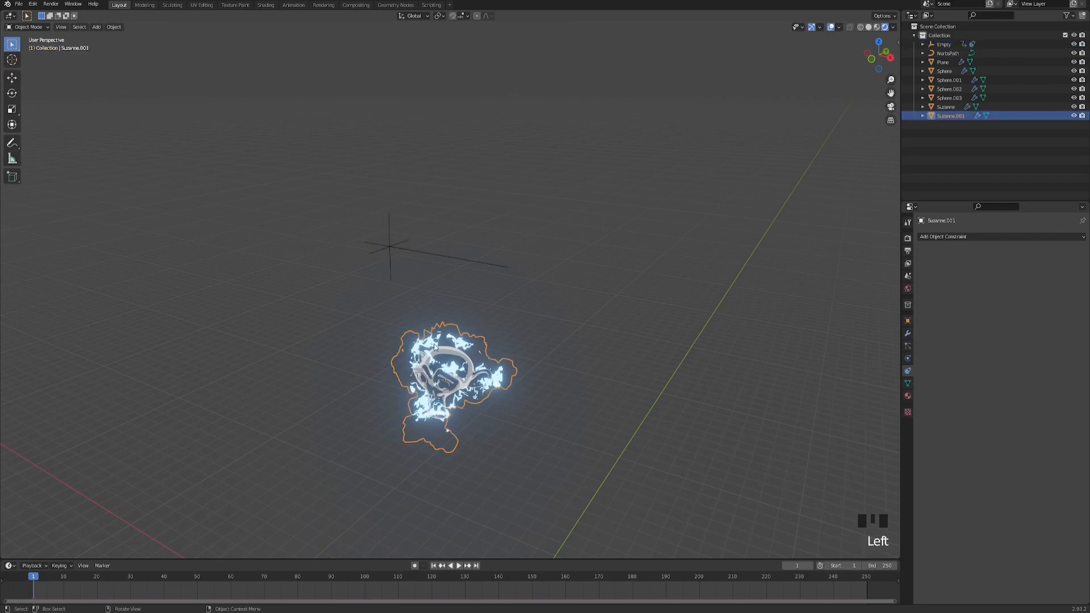
left_click(907, 334)
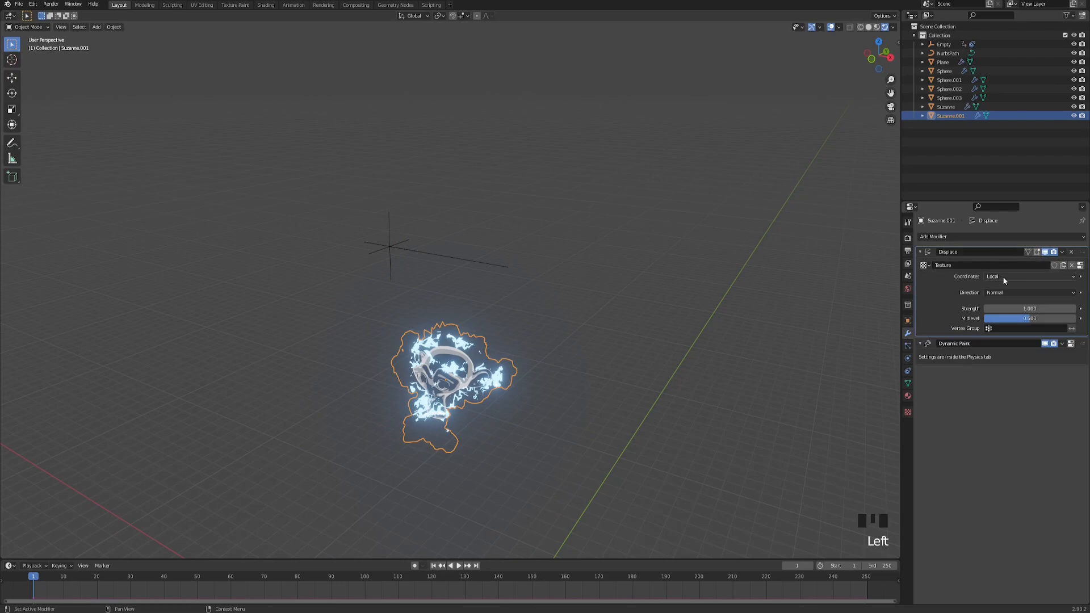
left_click(1000, 307)
left_click(1071, 287)
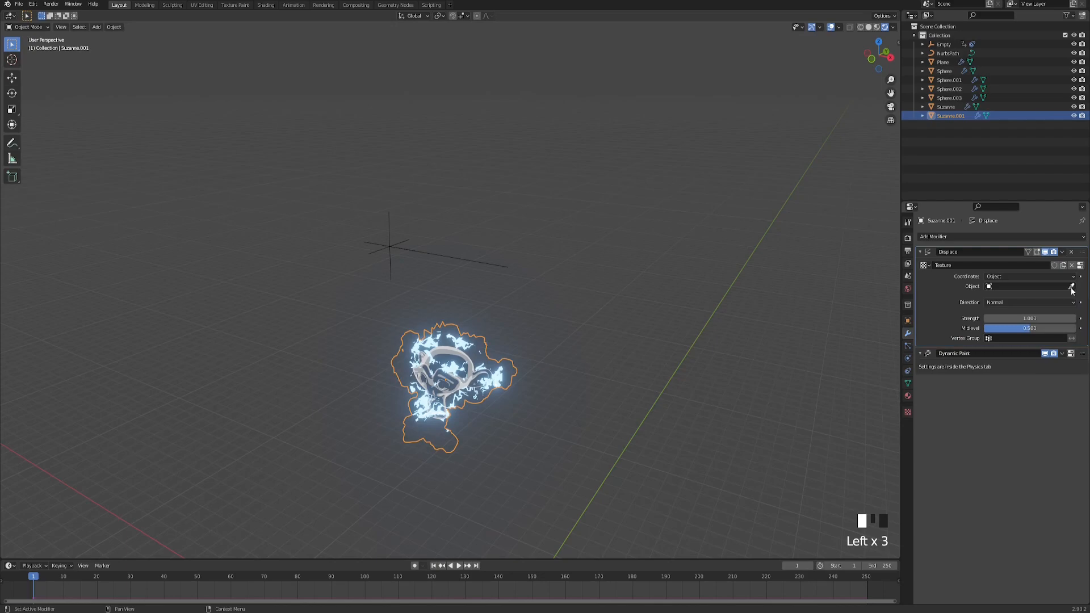
left_click(393, 212)
left_click(459, 566)
left_click(641, 340)
left_click(469, 382)
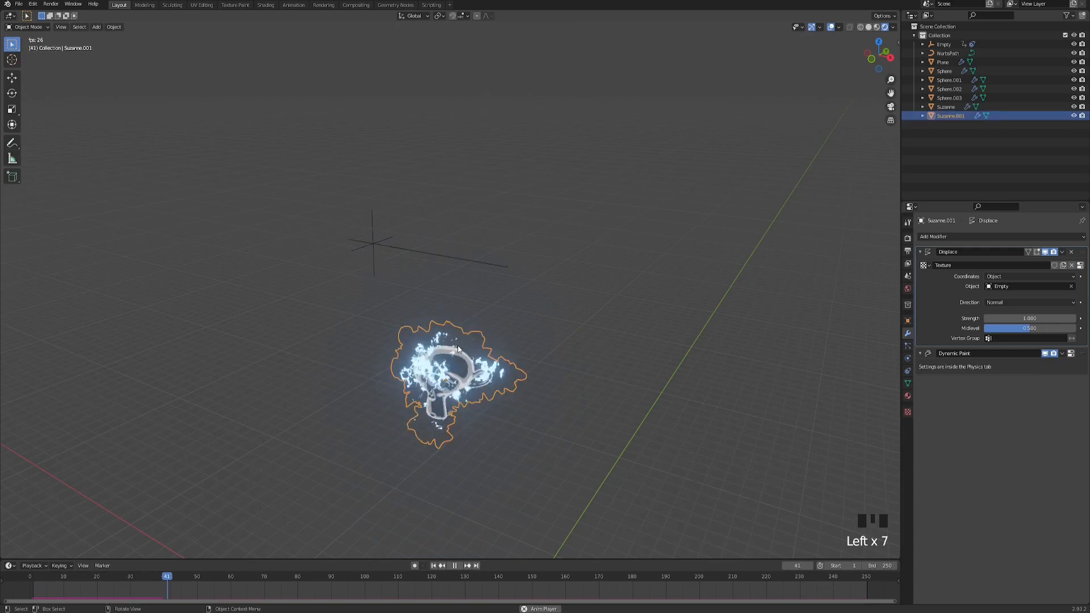
- Raise the Displace modifier's strength to 2 and then to 3 while the animation plays
scroll(469, 333, "up", 1)
middle_click_drag(469, 333, 491, 327, "shift")
scroll(482, 312, "up", 1)
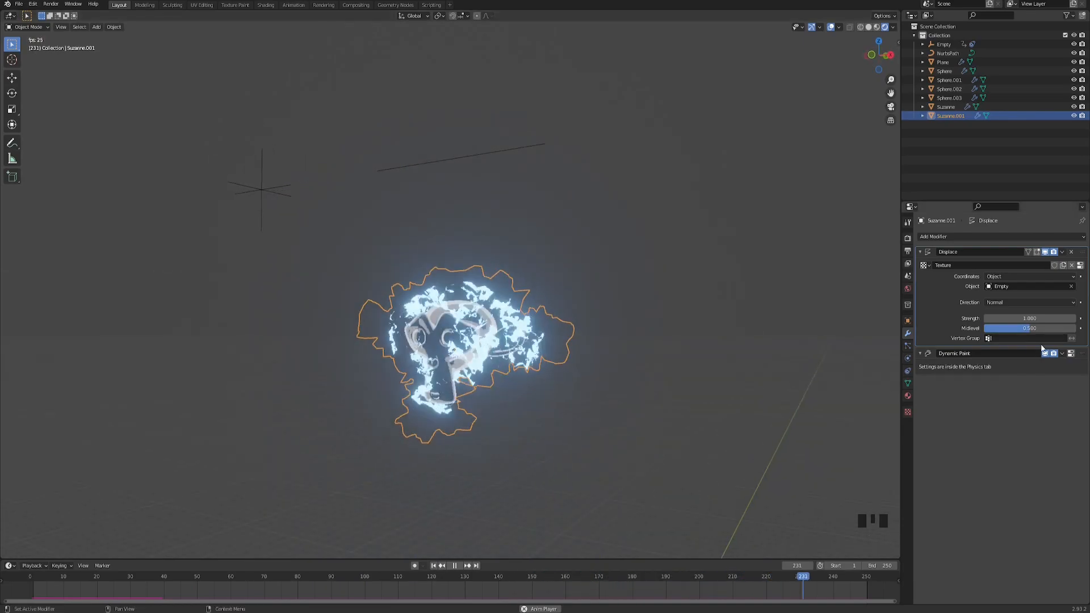
left_click(1020, 319)
type("2")
key("Return")
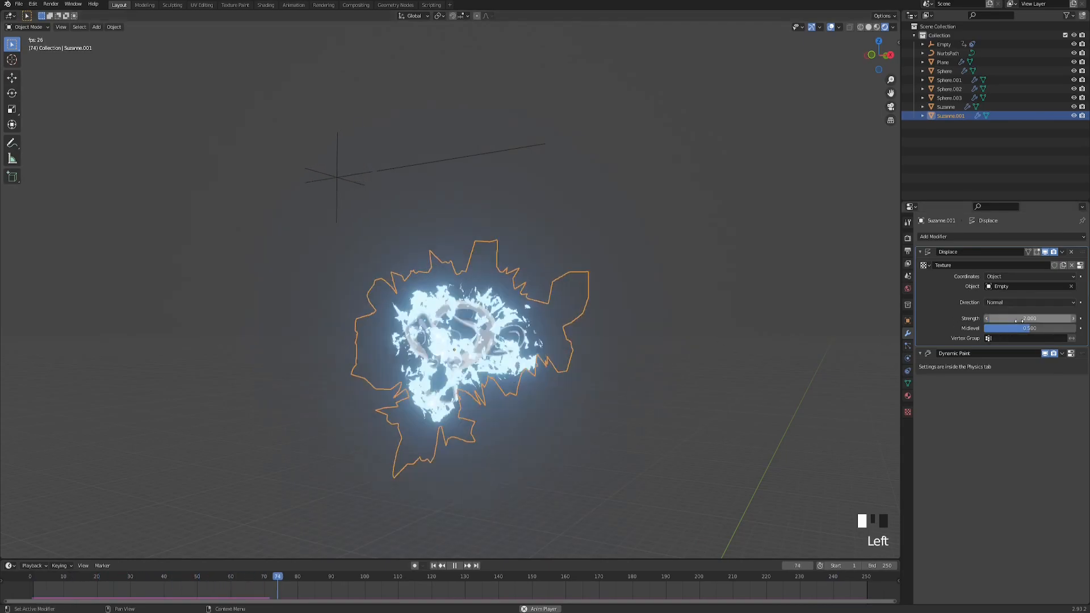
left_click(1020, 322)
type("3")
key("Return")
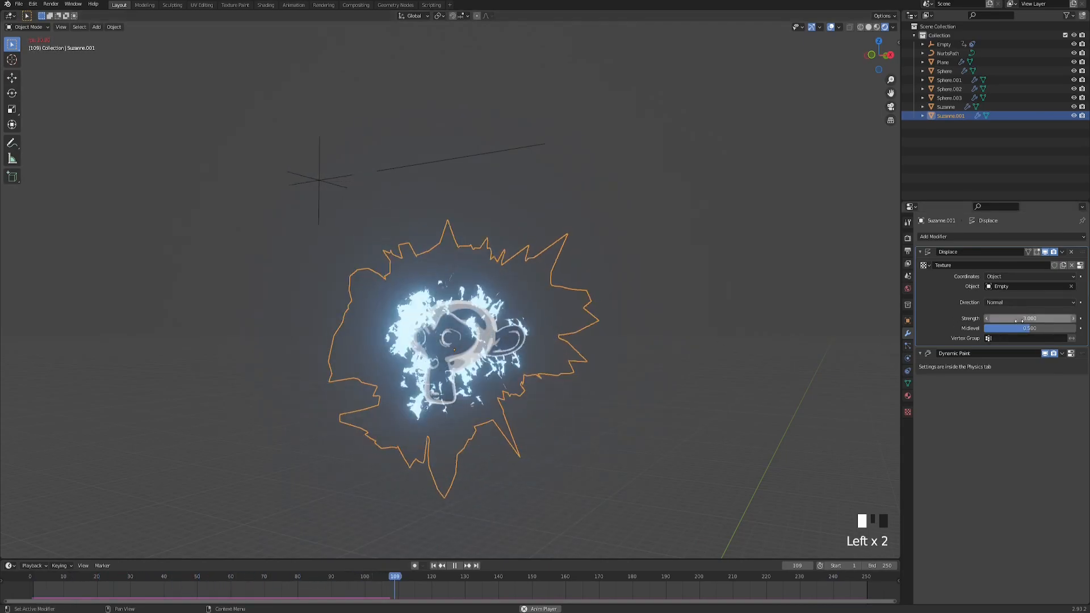
- Scale the outer monkey head down so its displaced outline sits close around the inner head
left_click(486, 320)
scroll(487, 319, "down", 2)
middle_click_drag(486, 319, 554, 332)
left_click(554, 333)
key("s")
right_click(658, 347)
scroll(630, 315, "down", 1)
middle_click_drag(624, 310, 604, 287)
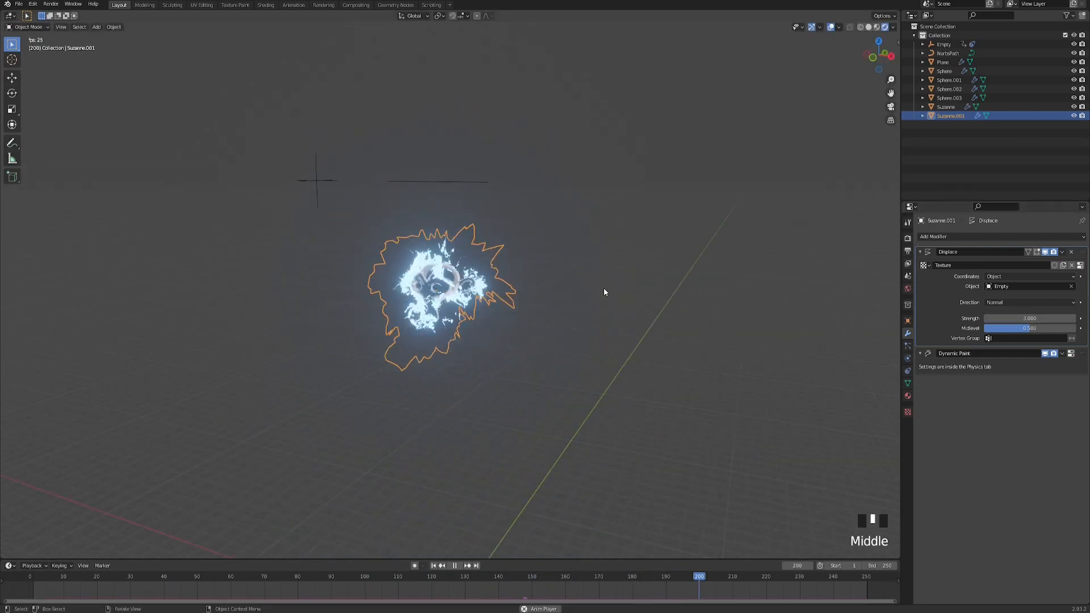
key("s")
left_click(527, 294)
scroll(506, 312, "up", 3)
middle_click_drag(492, 319, 486, 329, "shift")
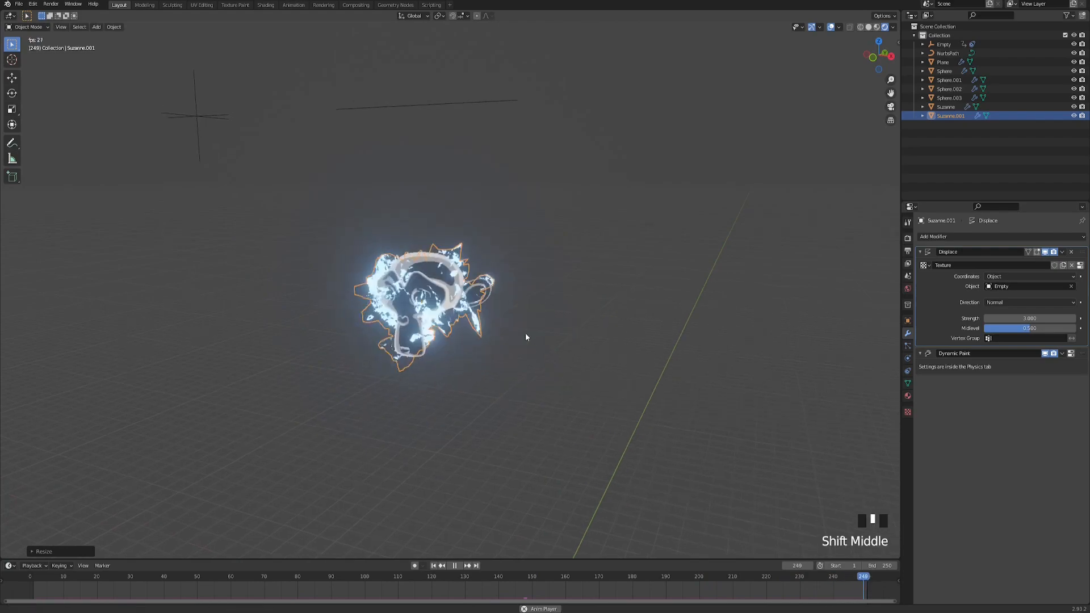
- Raise the Displace modifier's midlevel to 0.747
left_click_drag(1021, 329, 1052, 328)
left_click(629, 296)
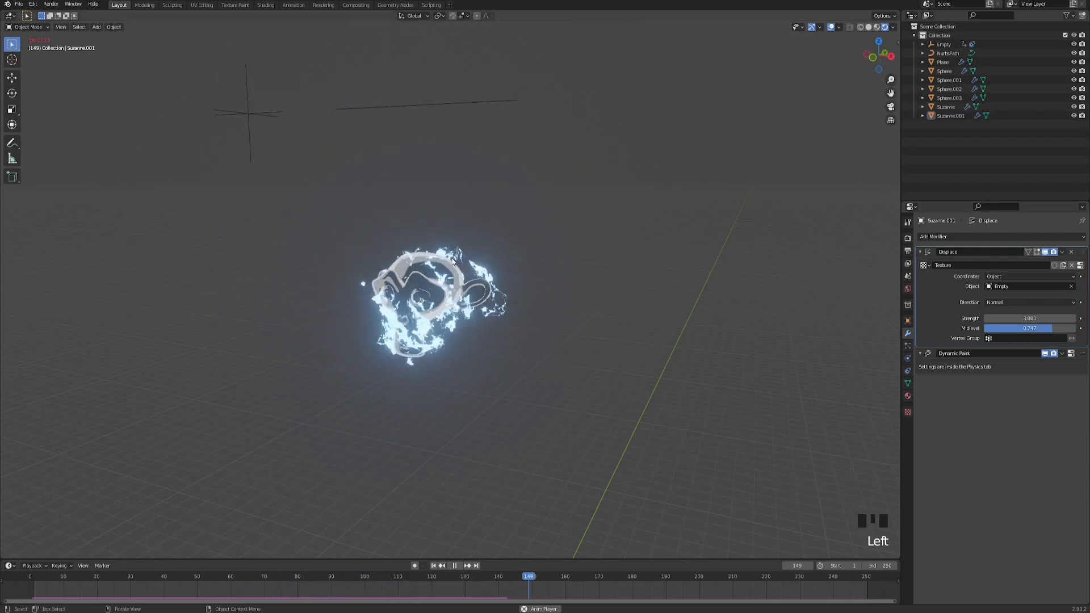
middle_click_drag(454, 279, 468, 314, "shift")
scroll(436, 316, "up", 1)
- Select the outer monkey head and, in the Shading workspace, set the Value node driving its Mapping scale to 0.090
left_click(437, 315)
middle_click_drag(526, 269, 511, 280)
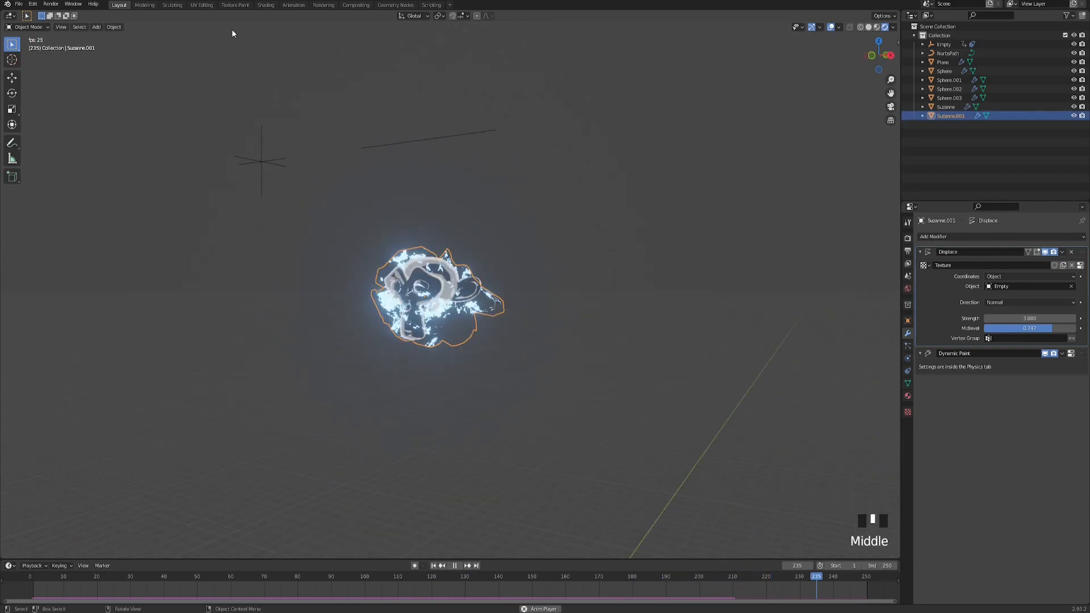
left_click(266, 6)
scroll(486, 477, "down", 2)
left_click_drag(453, 545, 454, 547, "shift")
left_click(636, 184)
middle_click_drag(635, 199, 653, 181)
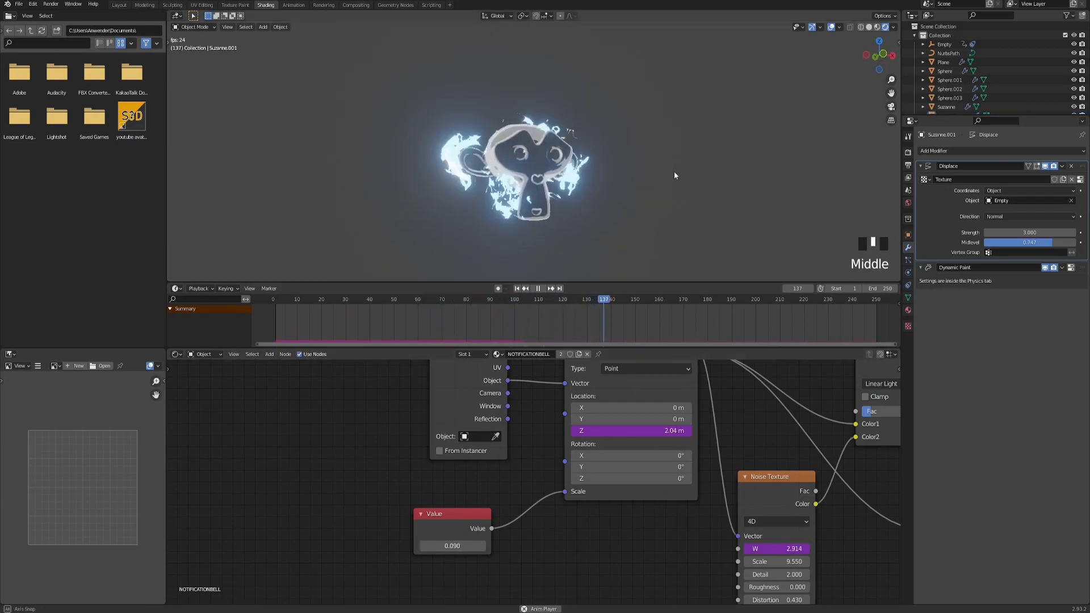
- Set the Color Dodge node's factor to 0.675 and the Color Burn node's factor to 0.141
scroll(358, 474, "down", 7)
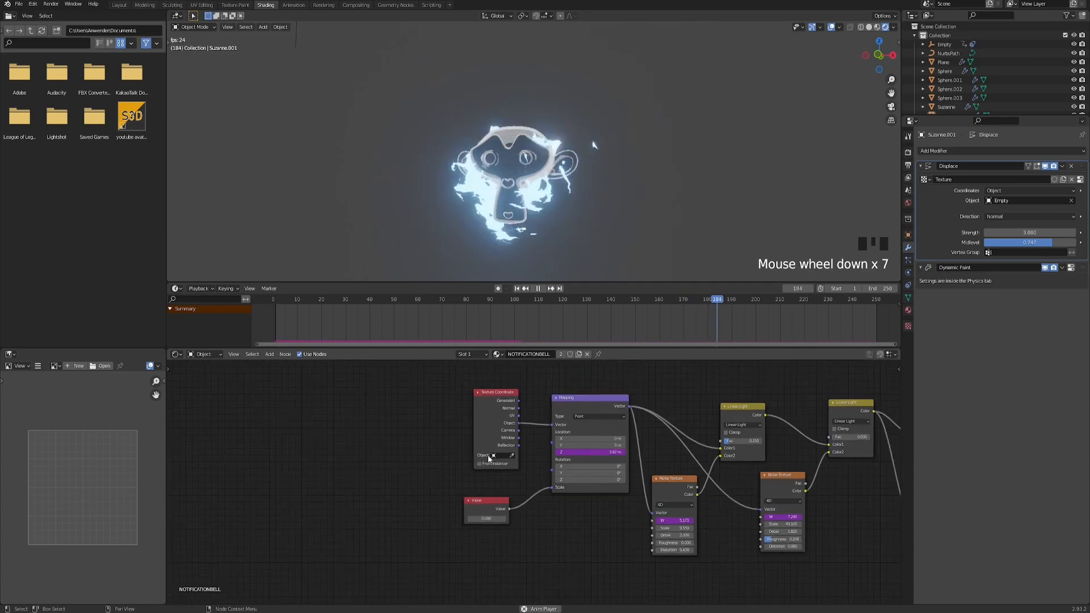
middle_click_drag(724, 442, 288, 443)
middle_click_drag(694, 482, 532, 538)
scroll(548, 484, "up", 9)
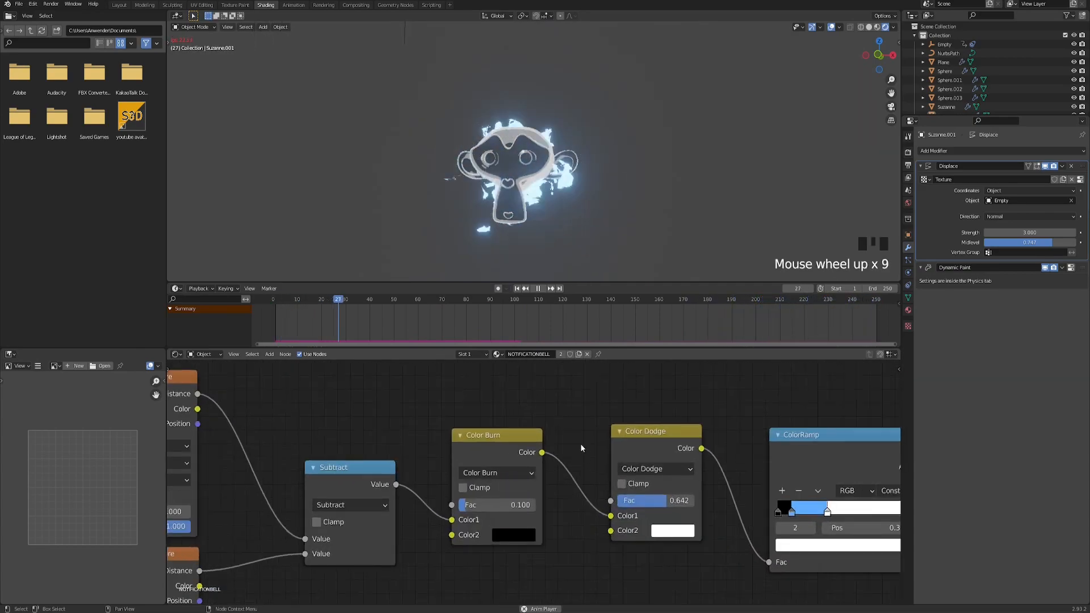
middle_click_drag(663, 484, 644, 489)
left_click_drag(648, 511, 651, 511)
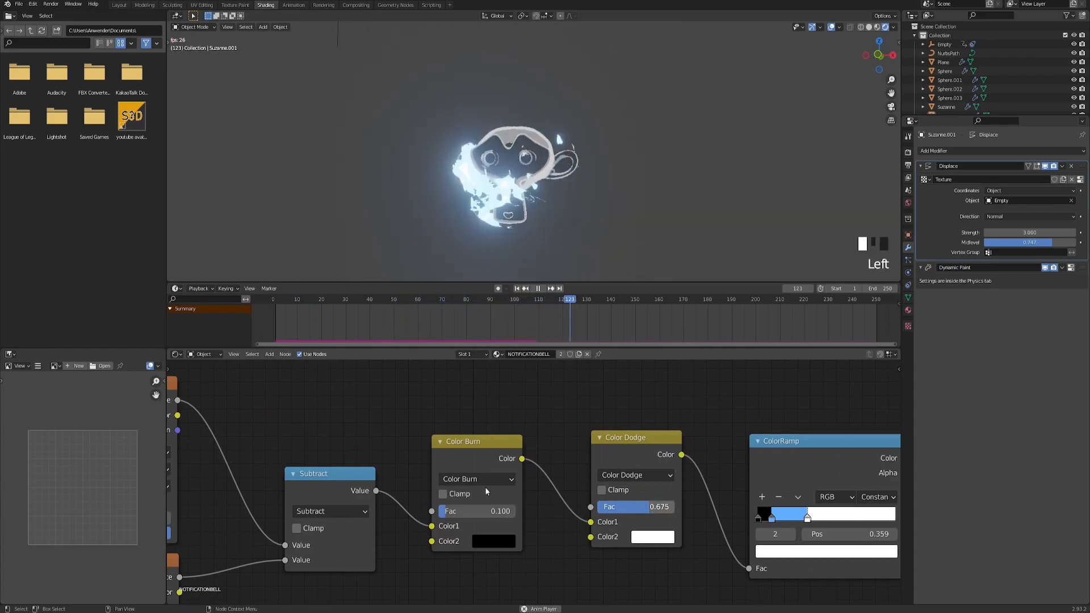
left_click_drag(477, 515, 490, 515, "shift")
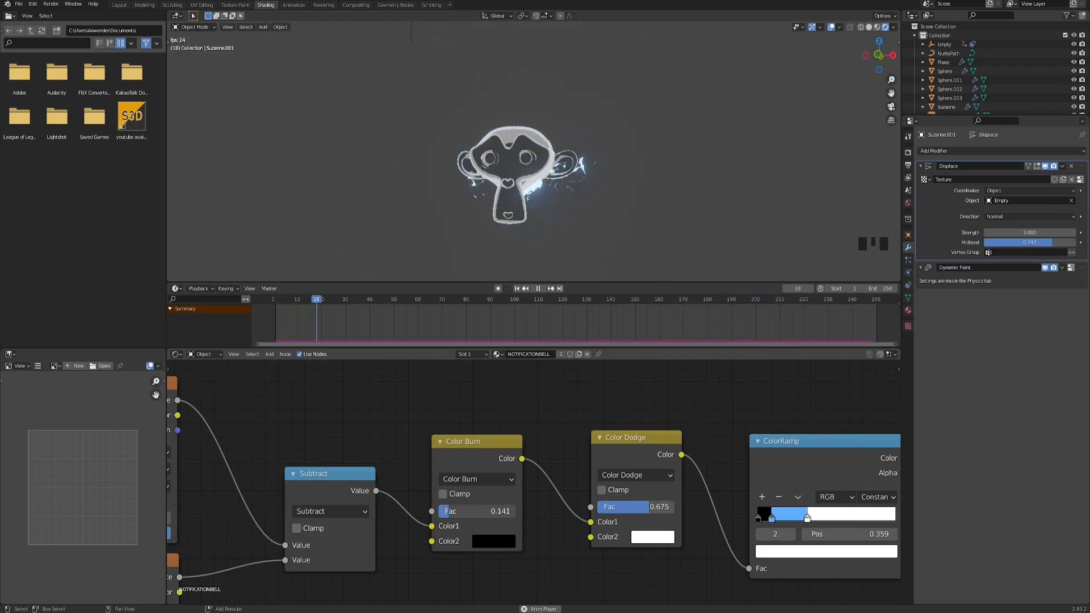
- Examine the NOTIFICATIONBELL node tree and the playing effect around the monkey head
mouse_move(568, 195)
middle_mouse_down()
mouse_move(534, 196)
mouse_move(567, 194)
mouse_move(564, 204)
middle_mouse_up()
scroll(567, 194, "down", 1)
scroll(425, 480, "down", 5)
scroll(426, 480, "down", 8)
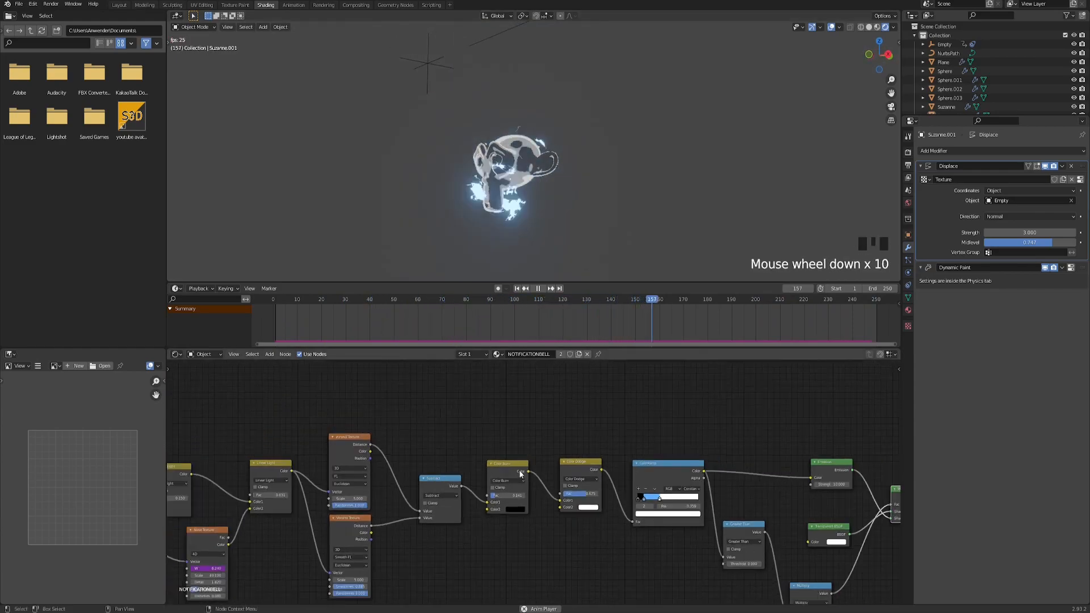
middle_click_drag(261, 539, 295, 505)
middle_click_drag(571, 420, 563, 426)
middle_click_drag(470, 159, 545, 162)
scroll(529, 157, "up", 3)
scroll(546, 162, "down", 2)
- Return to the Layout workspace and examine the animated effect on the monkey head from several angles
left_click(119, 5)
mouse_move(388, 205)
middle_mouse_down("shift")
mouse_move(473, 337)
mouse_move(312, 312)
mouse_move(448, 301)
mouse_move(724, 309)
middle_mouse_up("shift")
scroll(486, 293, "up", 2)
middle_click_drag(605, 309, 464, 306, "shift")
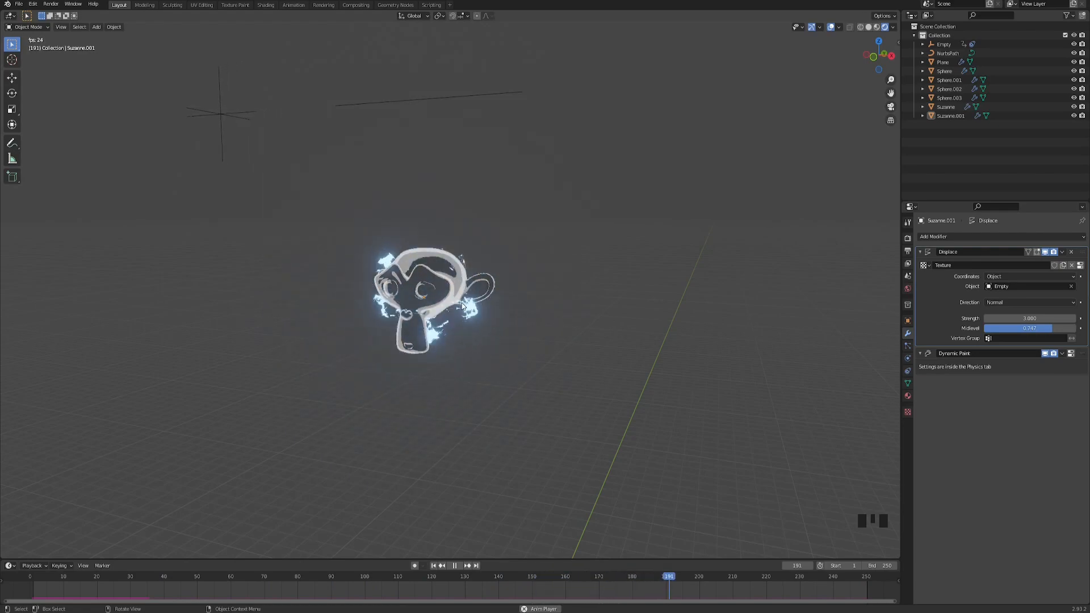
middle_click_drag(434, 311, 539, 276)
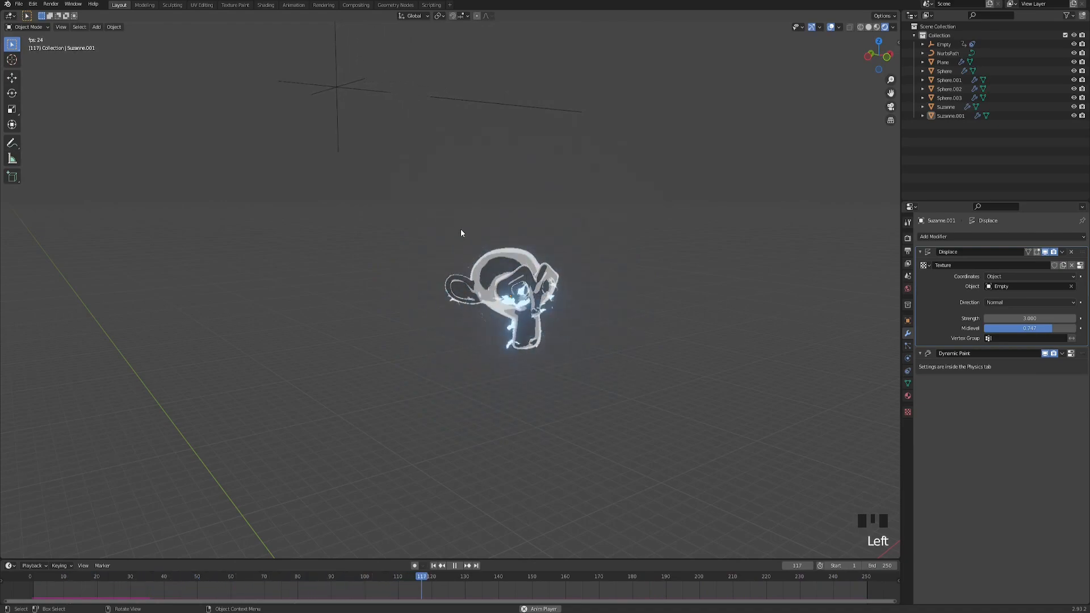
middle_click_drag(628, 358, 524, 259)
left_click(528, 352)
scroll(531, 357, "up", 1)
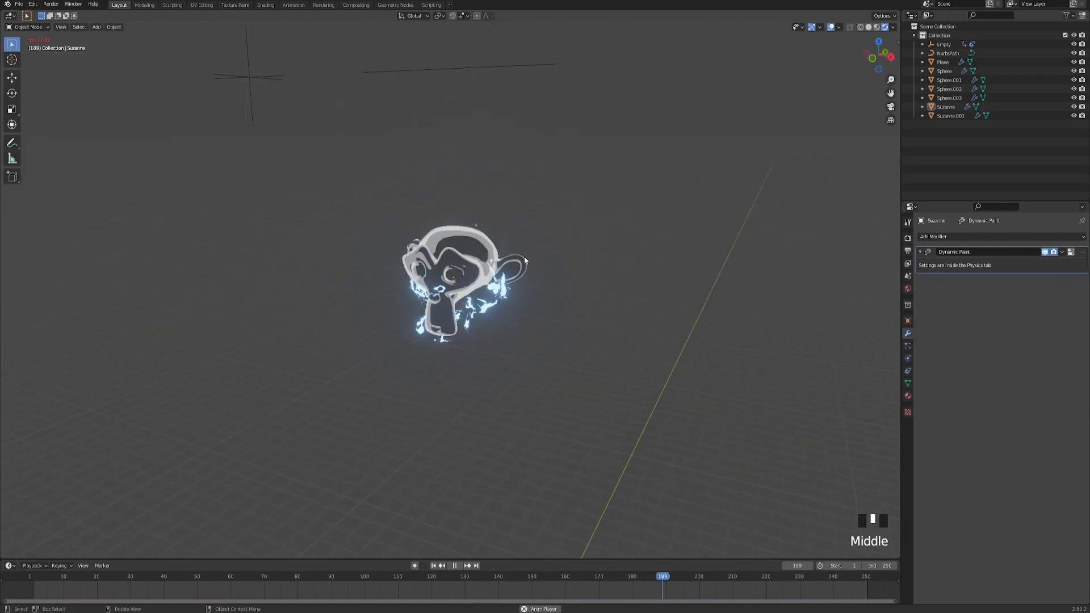
- Parent the outer monkey head to the inner Suzanne head using the Object parent type
left_click(472, 238)
scroll(460, 230, "up", 1)
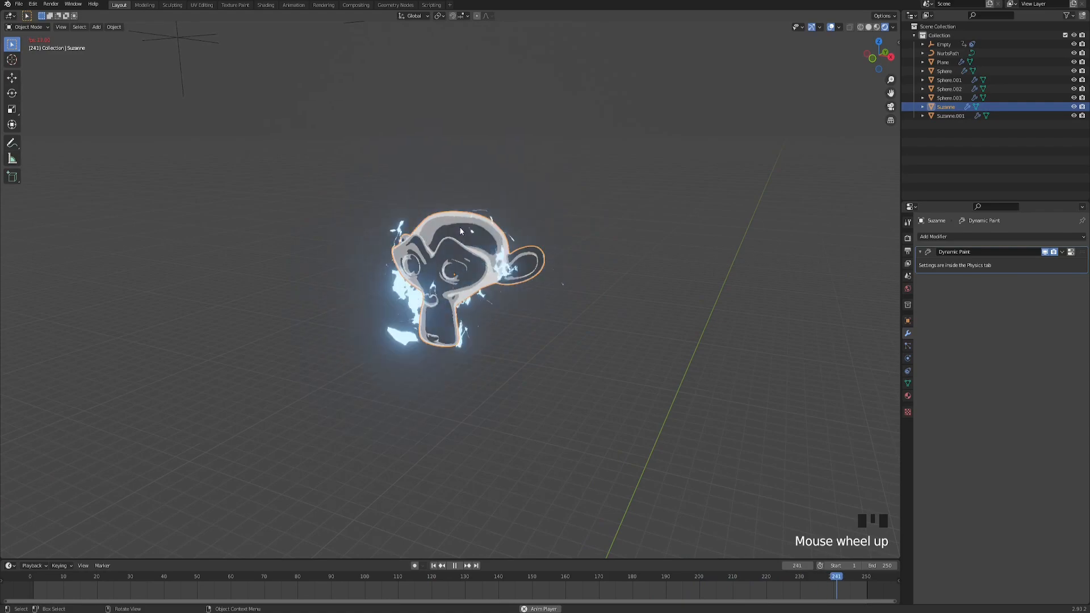
left_click(442, 301)
scroll(443, 304, "down", 1)
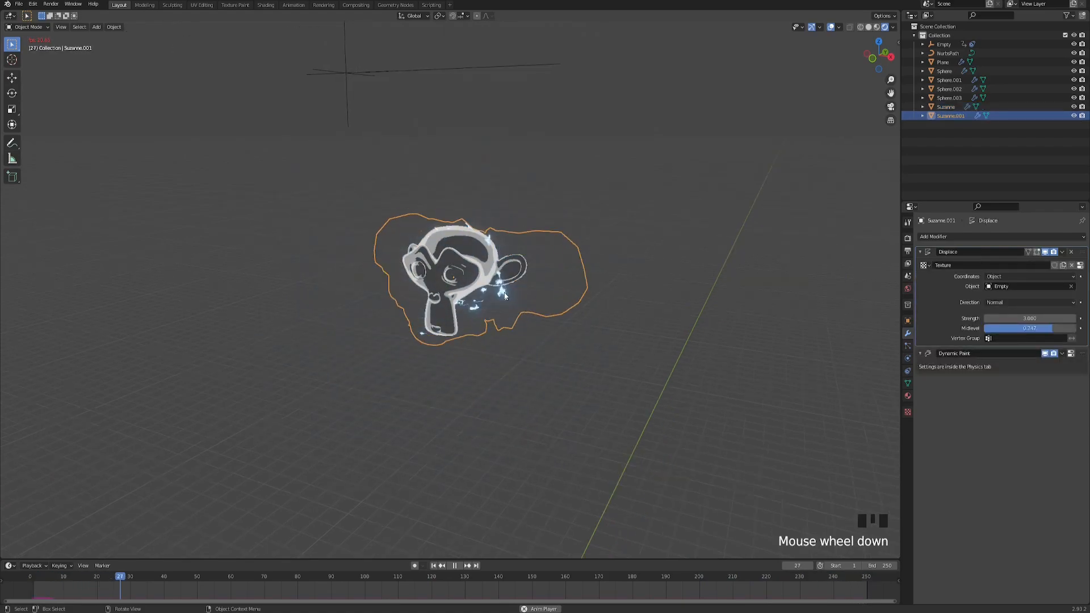
left_click(458, 254, "shift")
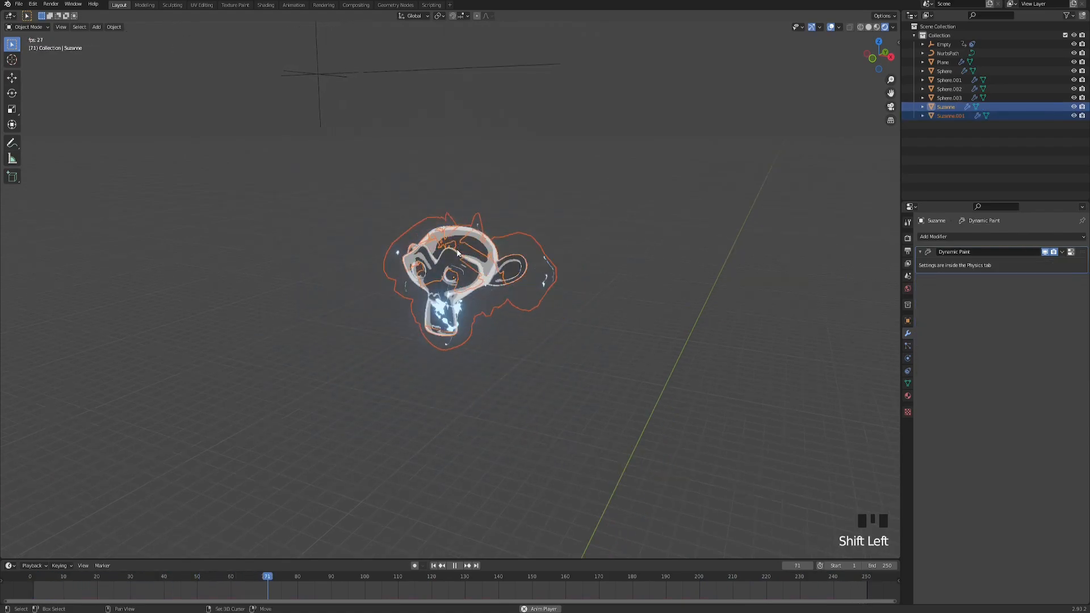
key("space")
type("parent")
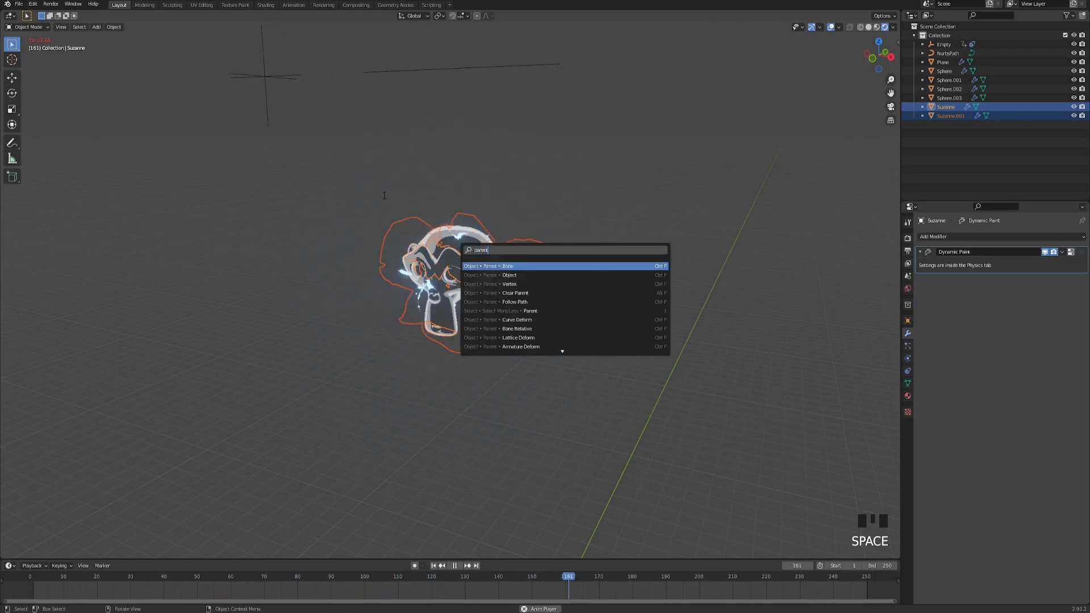
key("Down")
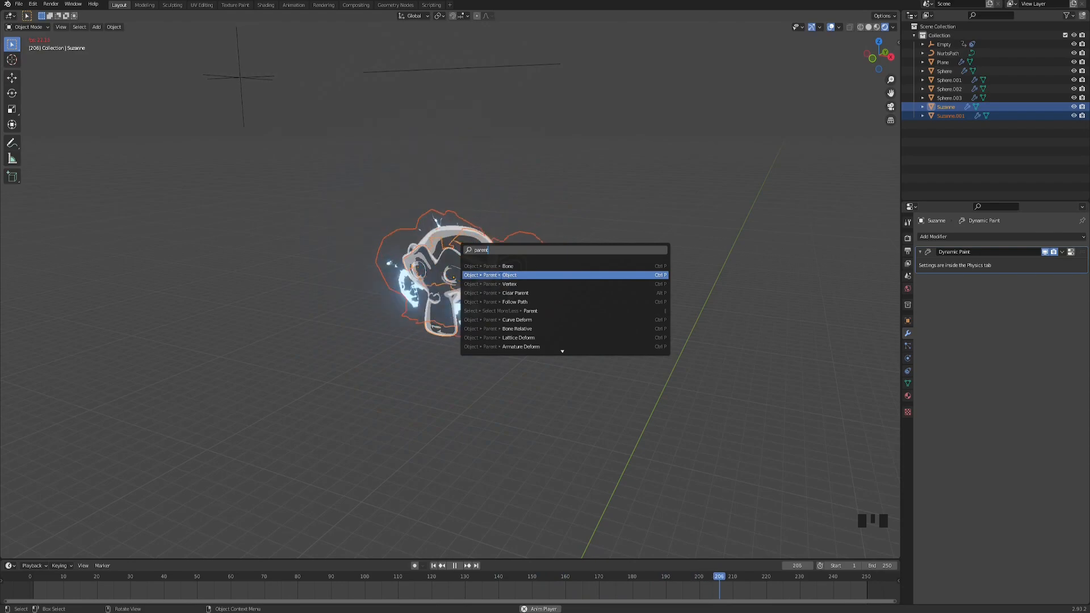
left_click(501, 275)
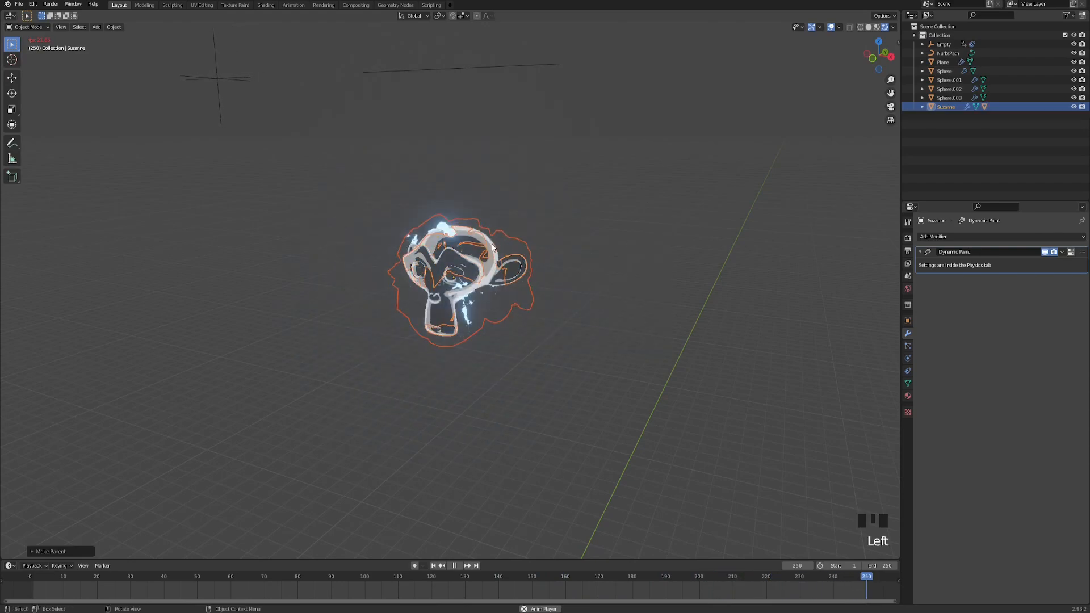
- Select only the inner monkey head and move it freely across the scene to test the parenting
left_click(529, 215)
left_click(487, 272)
left_click(487, 272)
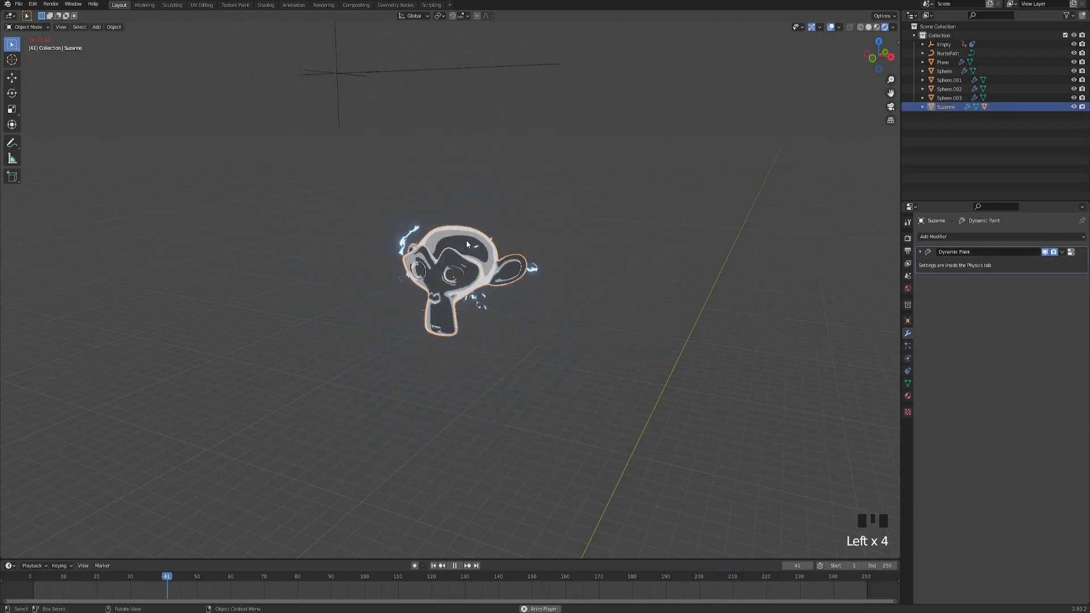
key("g")
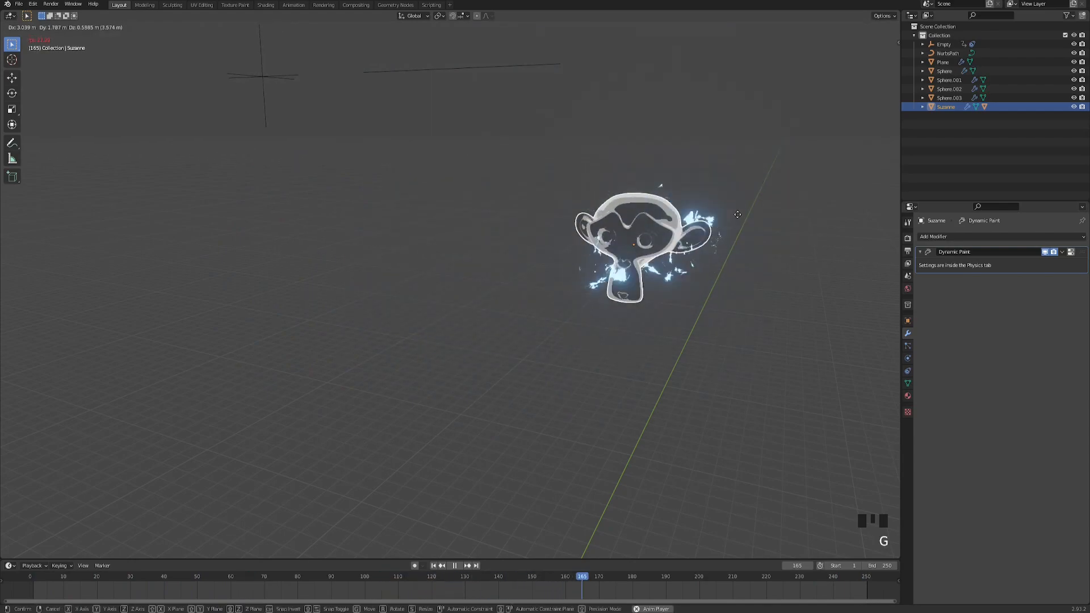
left_click(629, 215)
- Move the parented monkey head again to a new spot and examine the playing effect from another angle
middle_click_drag(629, 216, 605, 247)
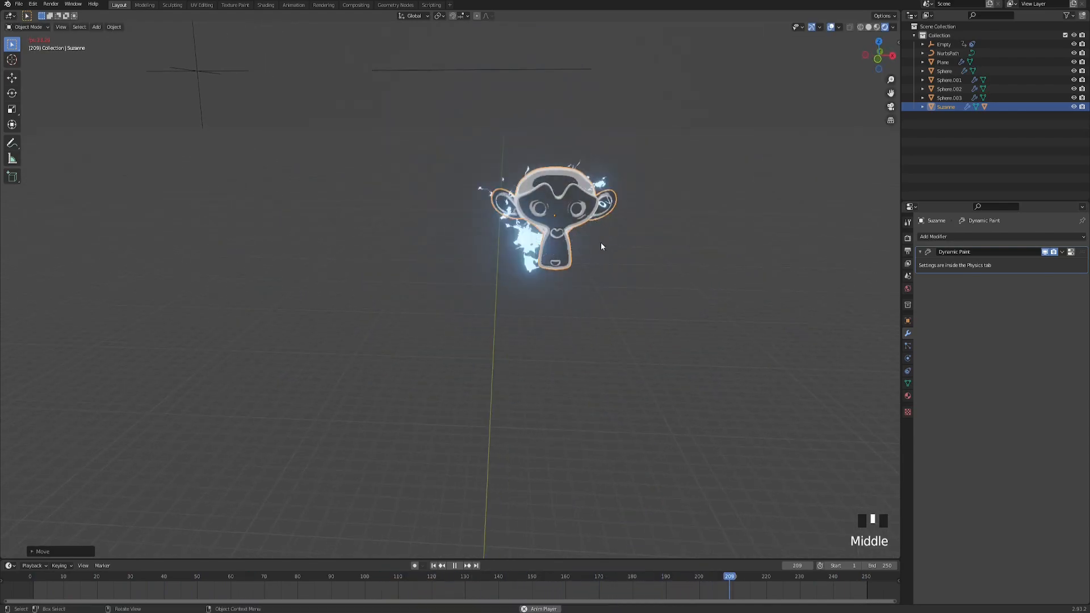
key("g")
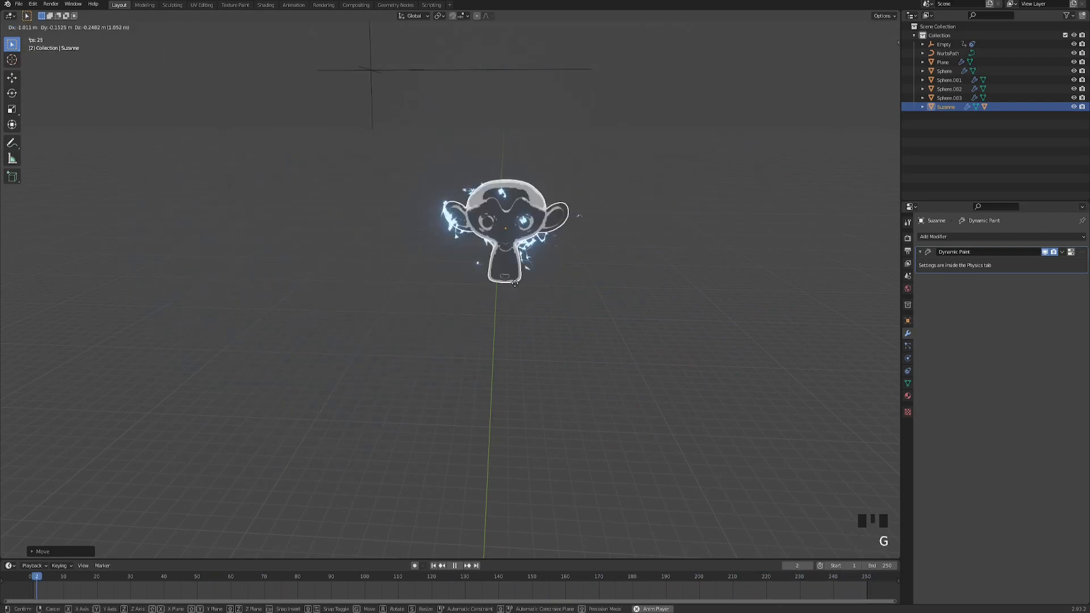
left_click(628, 281)
middle_click_drag(627, 284, 563, 297)
scroll(503, 282, "up", 2)
middle_click_drag(503, 281, 534, 304, "shift")
scroll(545, 302, "down", 2)
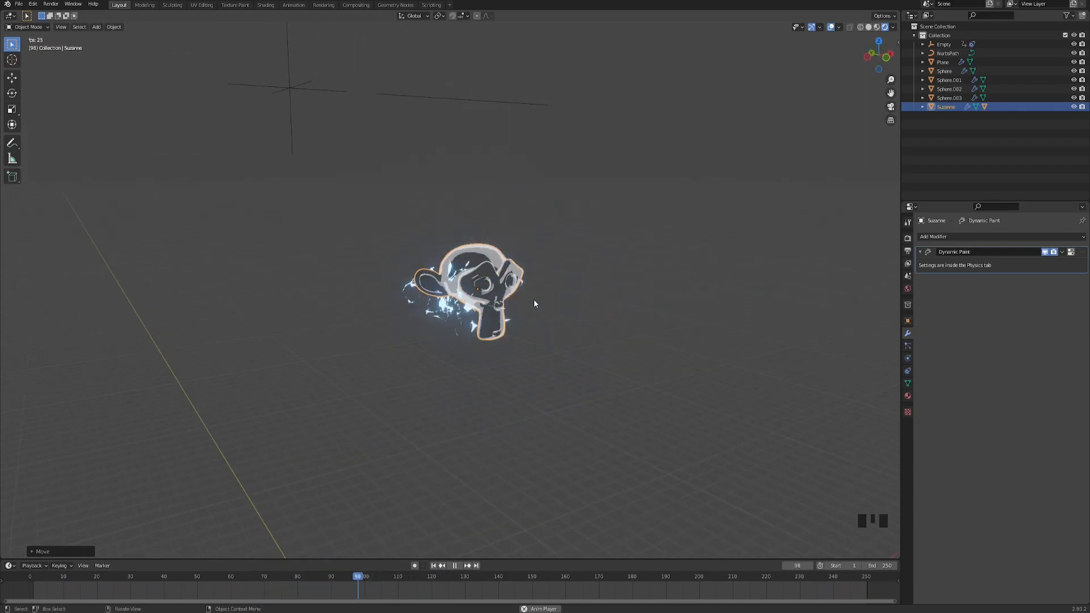